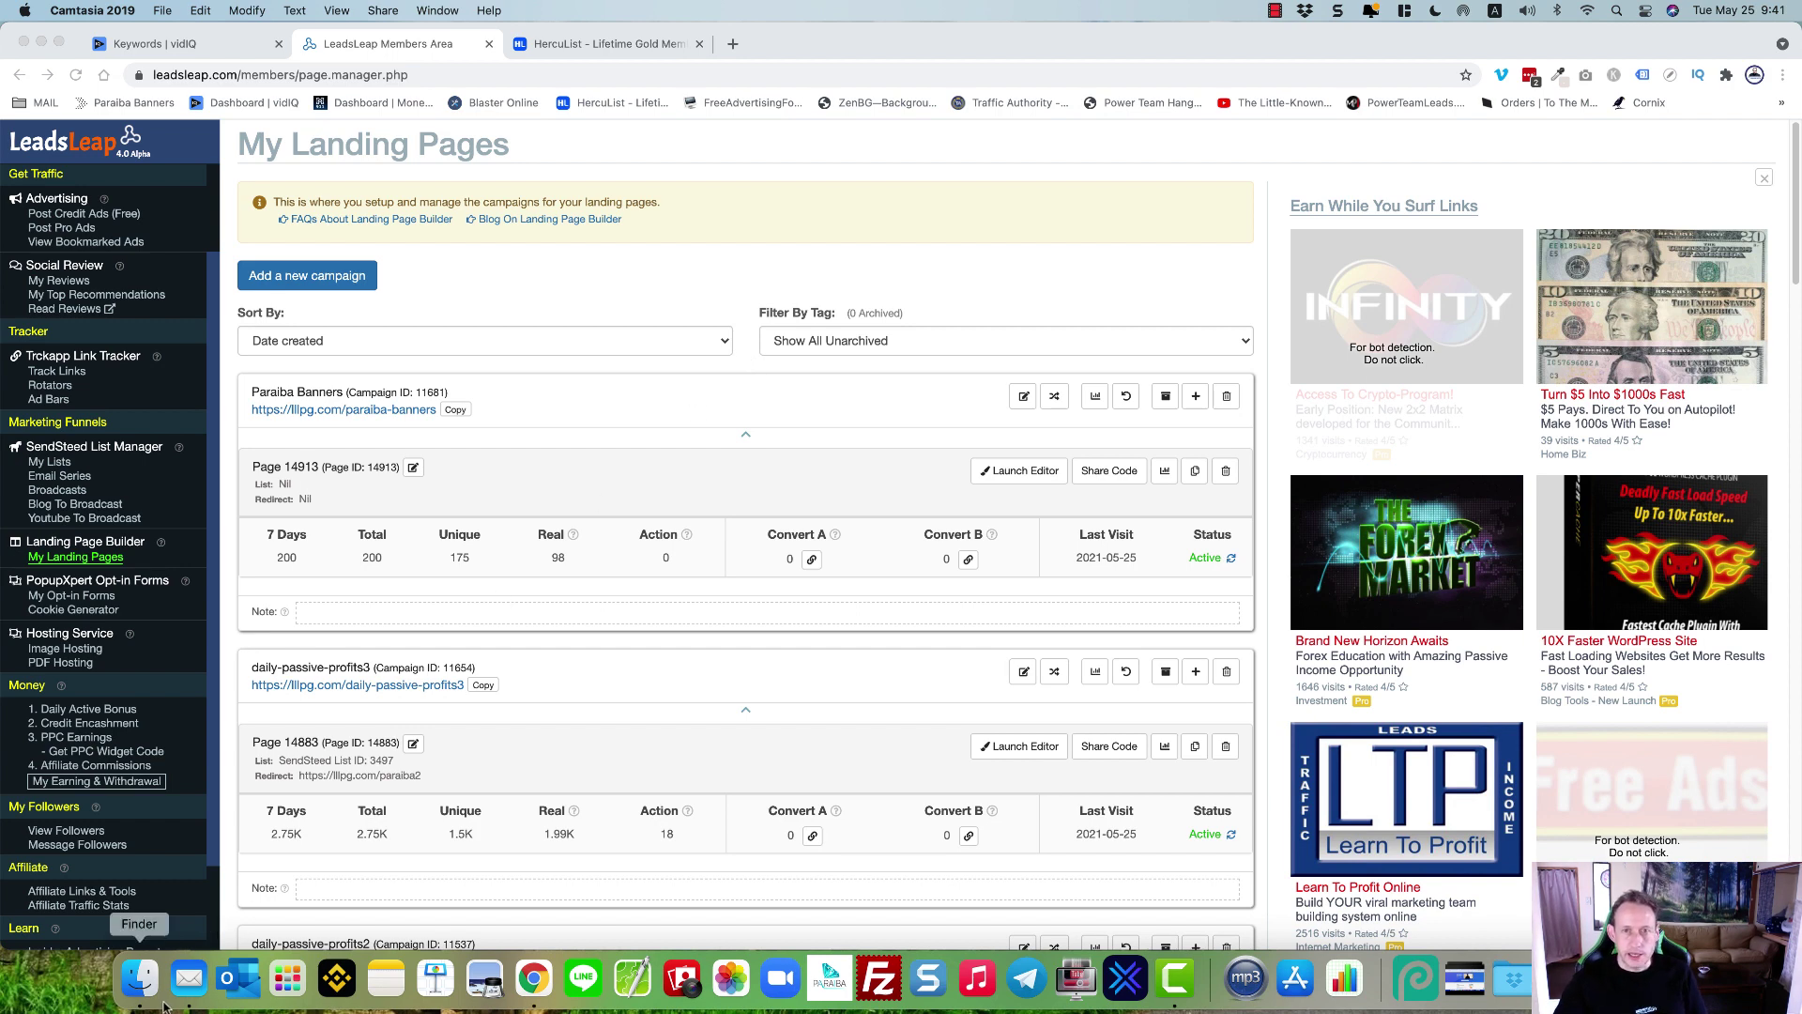
pyautogui.click(188, 978)
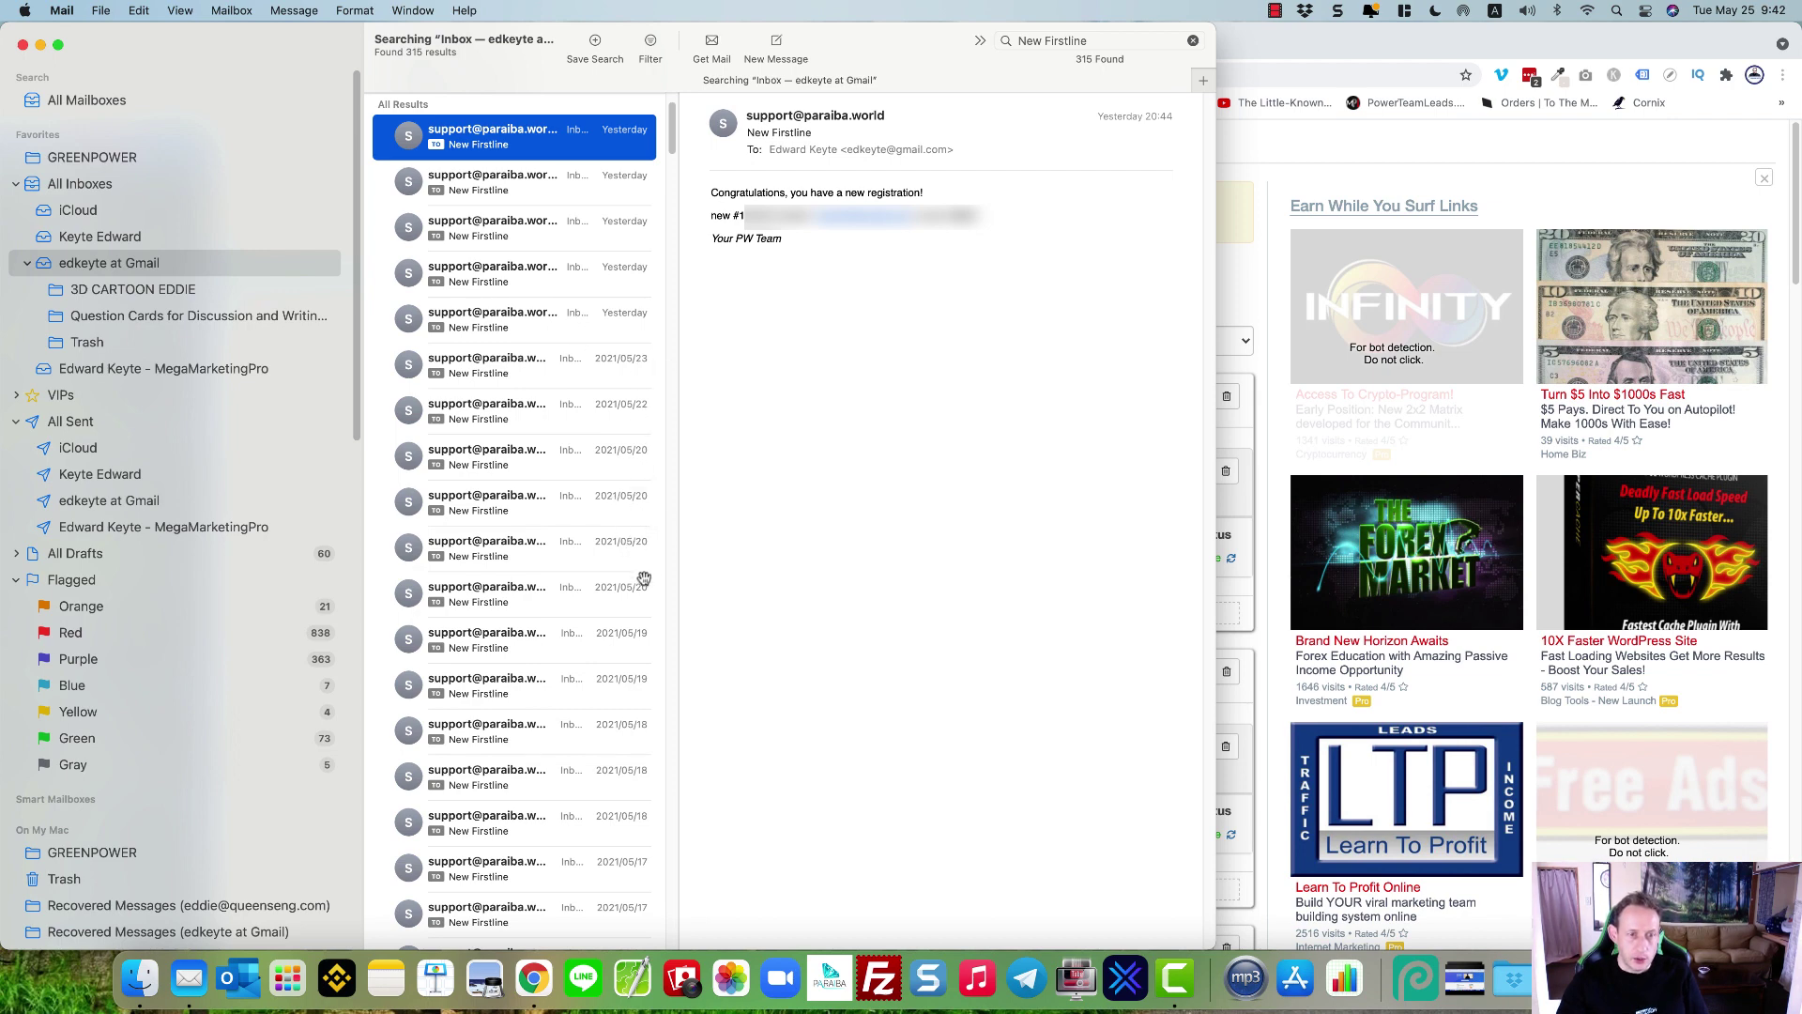
pyautogui.hotkey('shift', 'Down')
pyautogui.hotkey('shift', 'Down')
pyautogui.hotkey('shift', 'Down')
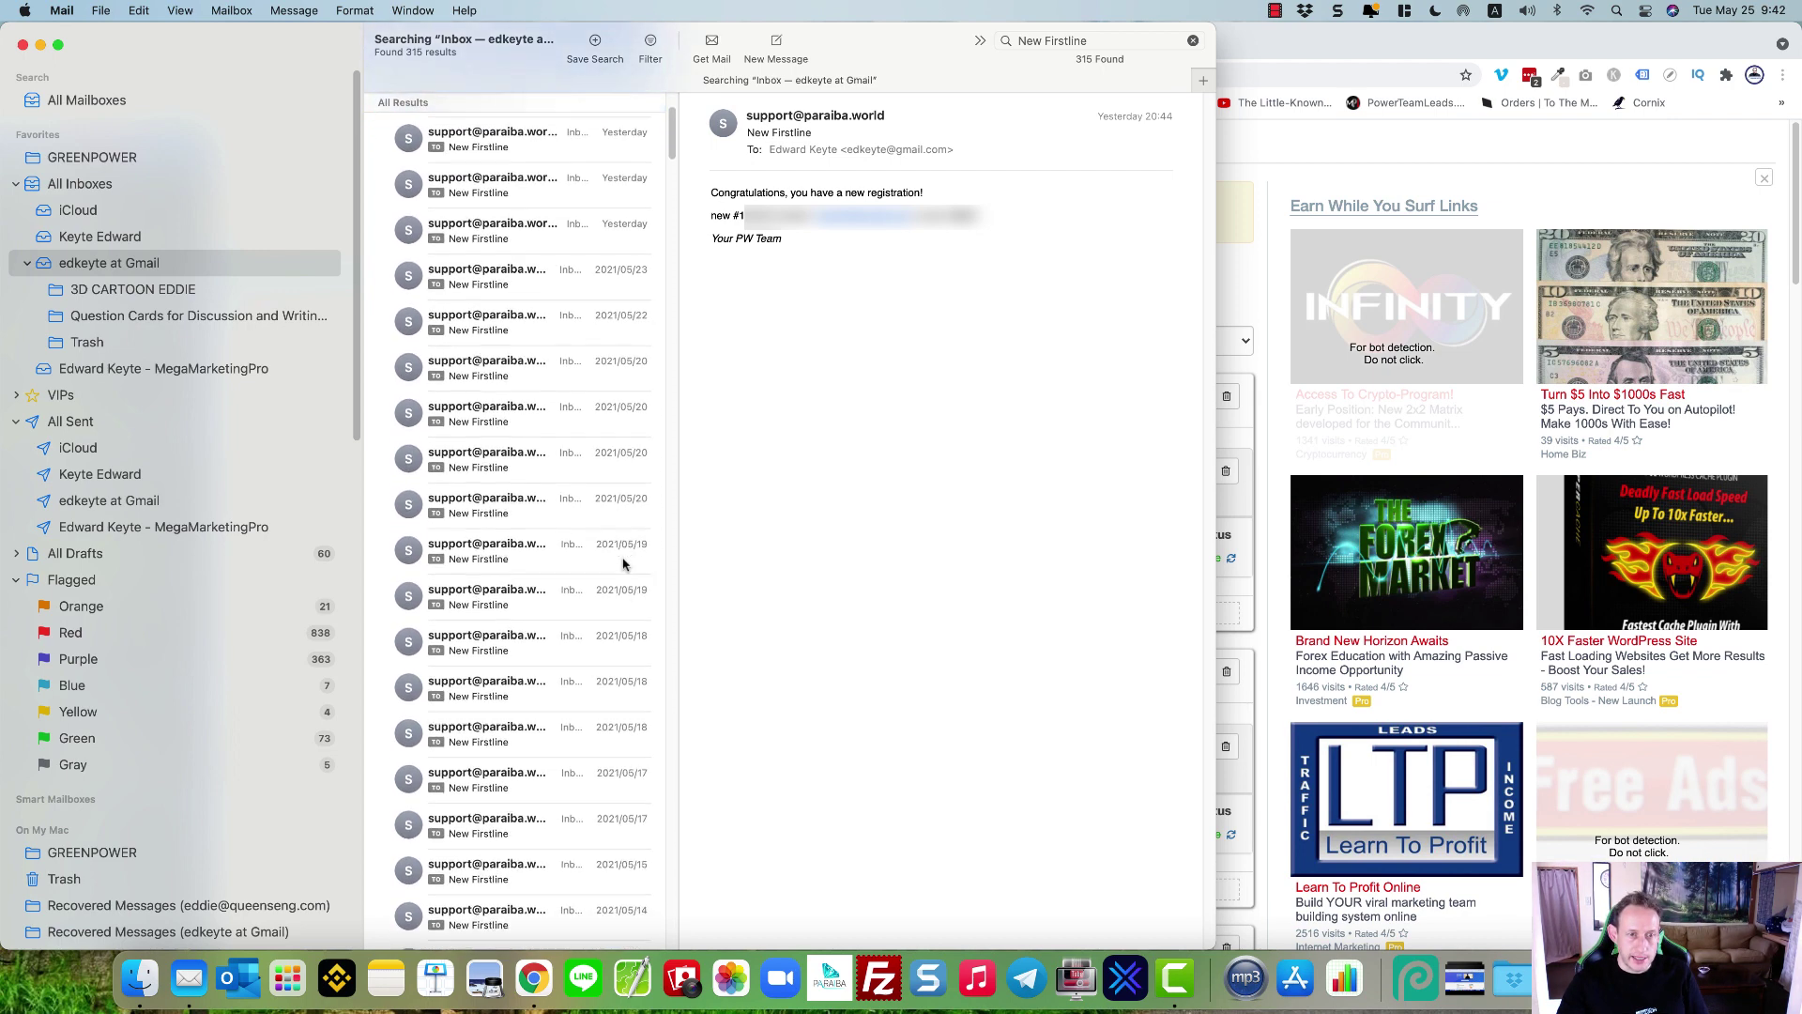
pyautogui.press('Delete')
pyautogui.scroll(-5, 623, 564)
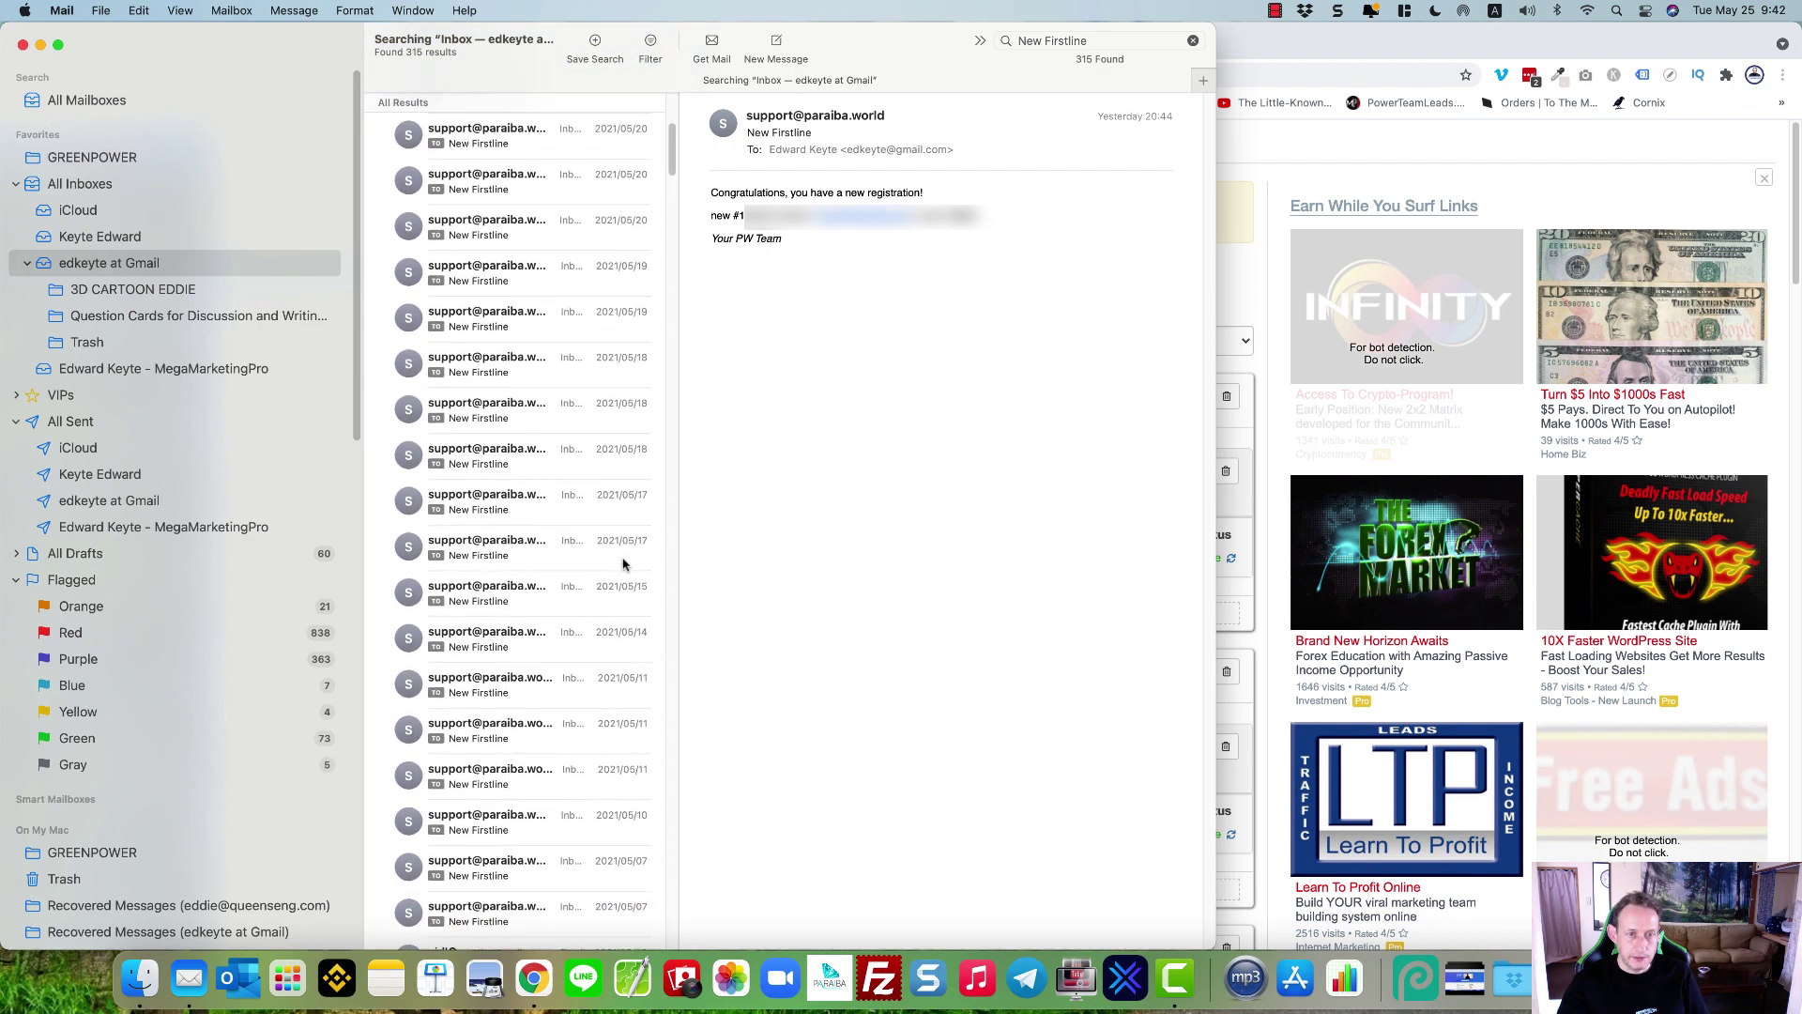
pyautogui.scroll(-2, 624, 563)
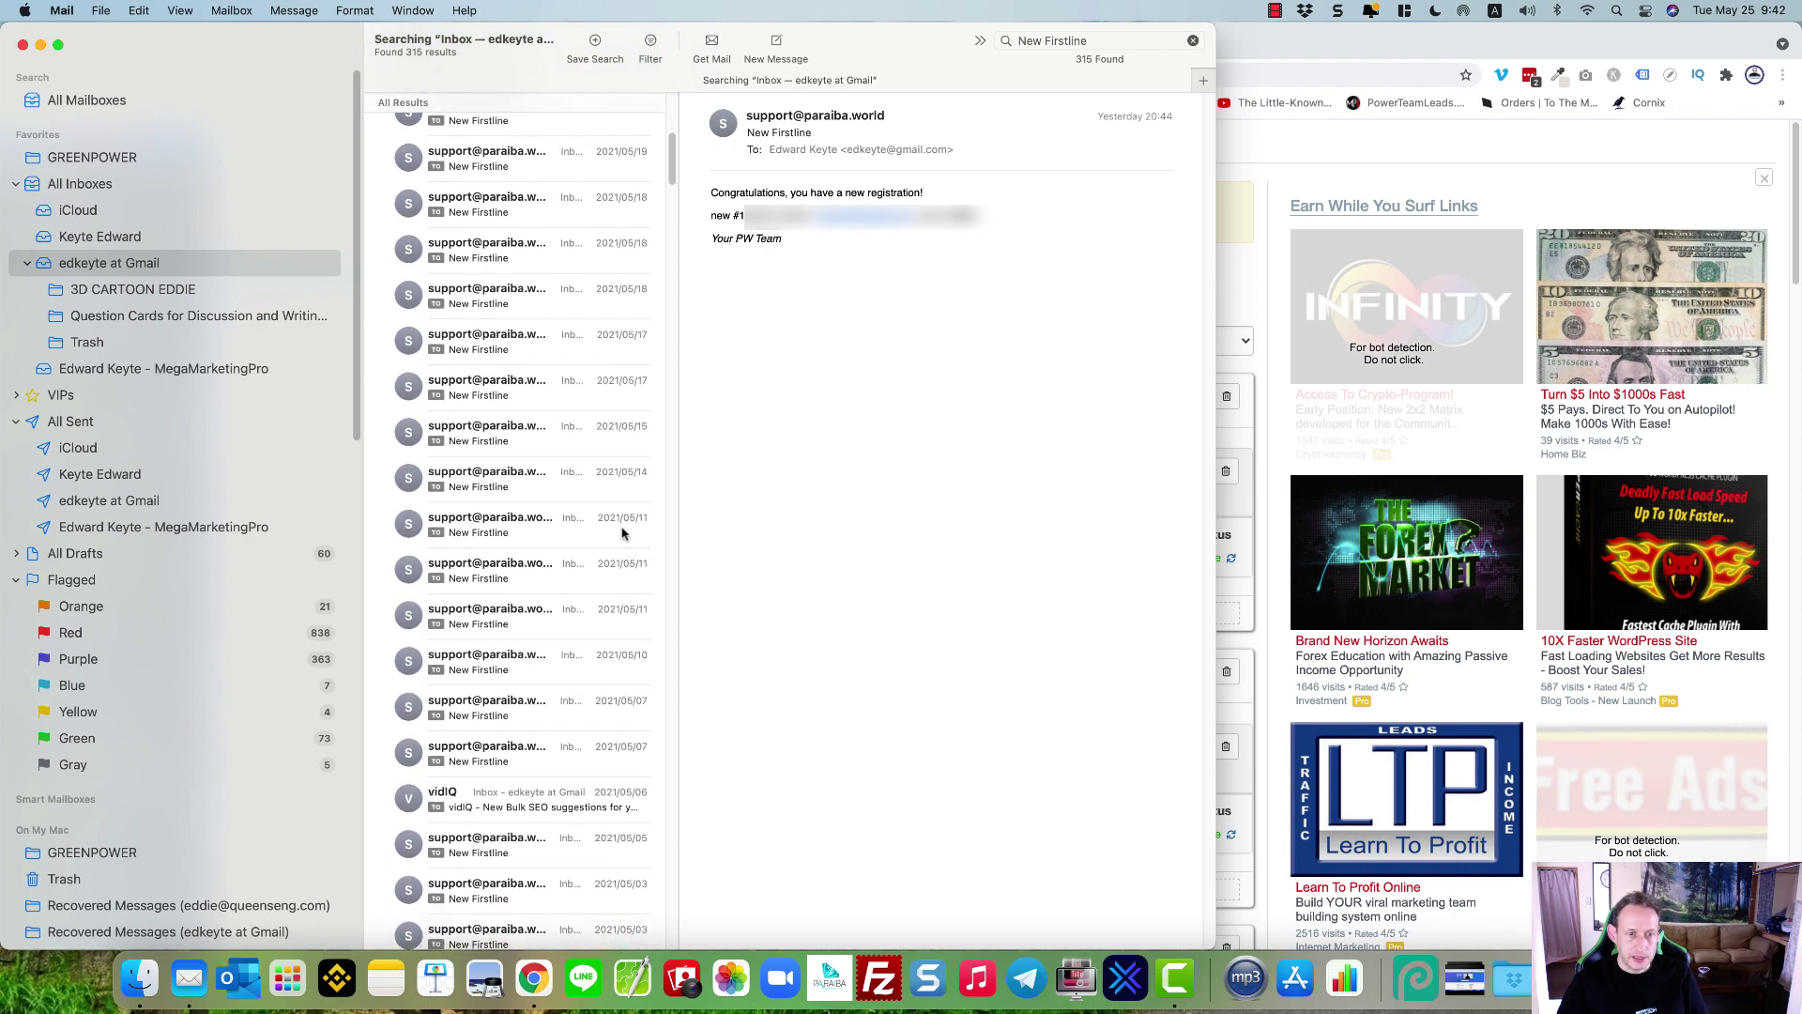
pyautogui.scroll(-2, 636, 641)
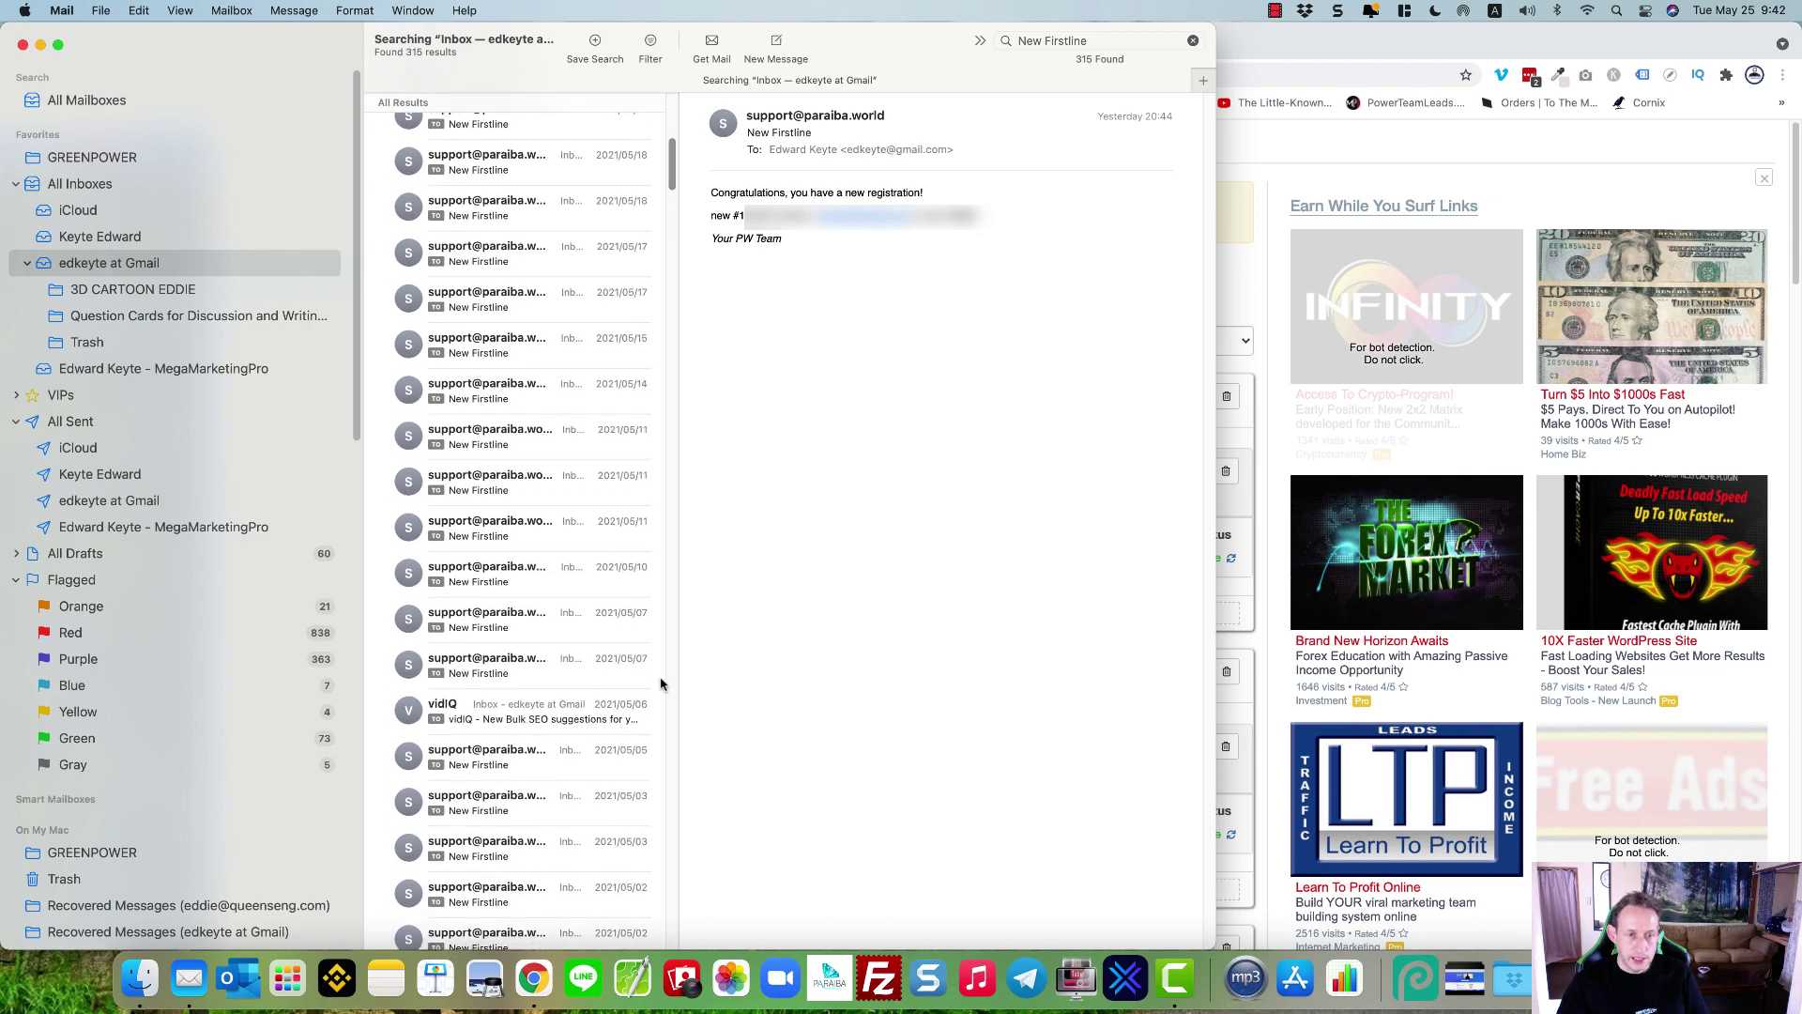
pyautogui.scroll(-2, 662, 682)
pyautogui.scroll(-1, 632, 681)
pyautogui.scroll(-2, 630, 678)
pyautogui.scroll(-1, 628, 676)
pyautogui.scroll(-1, 627, 673)
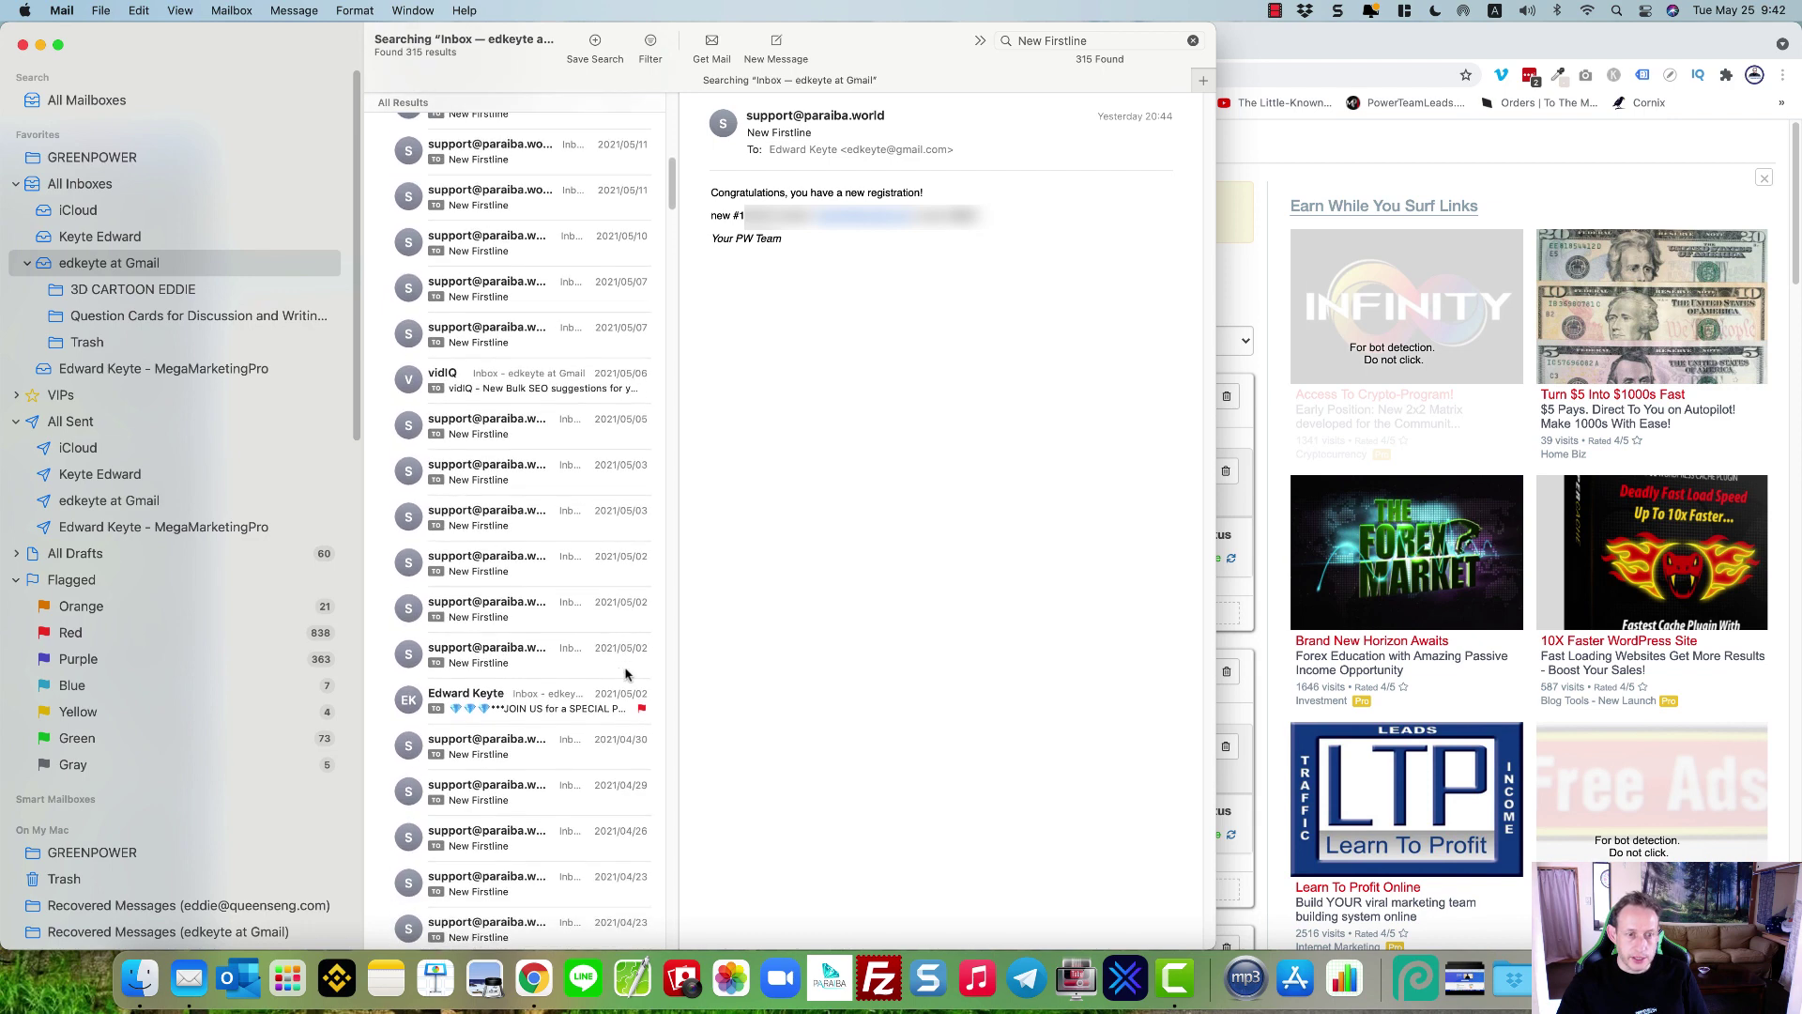
pyautogui.scroll(-1, 626, 673)
pyautogui.scroll(-3, 626, 673)
pyautogui.scroll(-4, 626, 673)
pyautogui.scroll(3, 626, 673)
pyautogui.scroll(4, 626, 673)
pyautogui.scroll(3, 626, 674)
pyautogui.scroll(5, 626, 673)
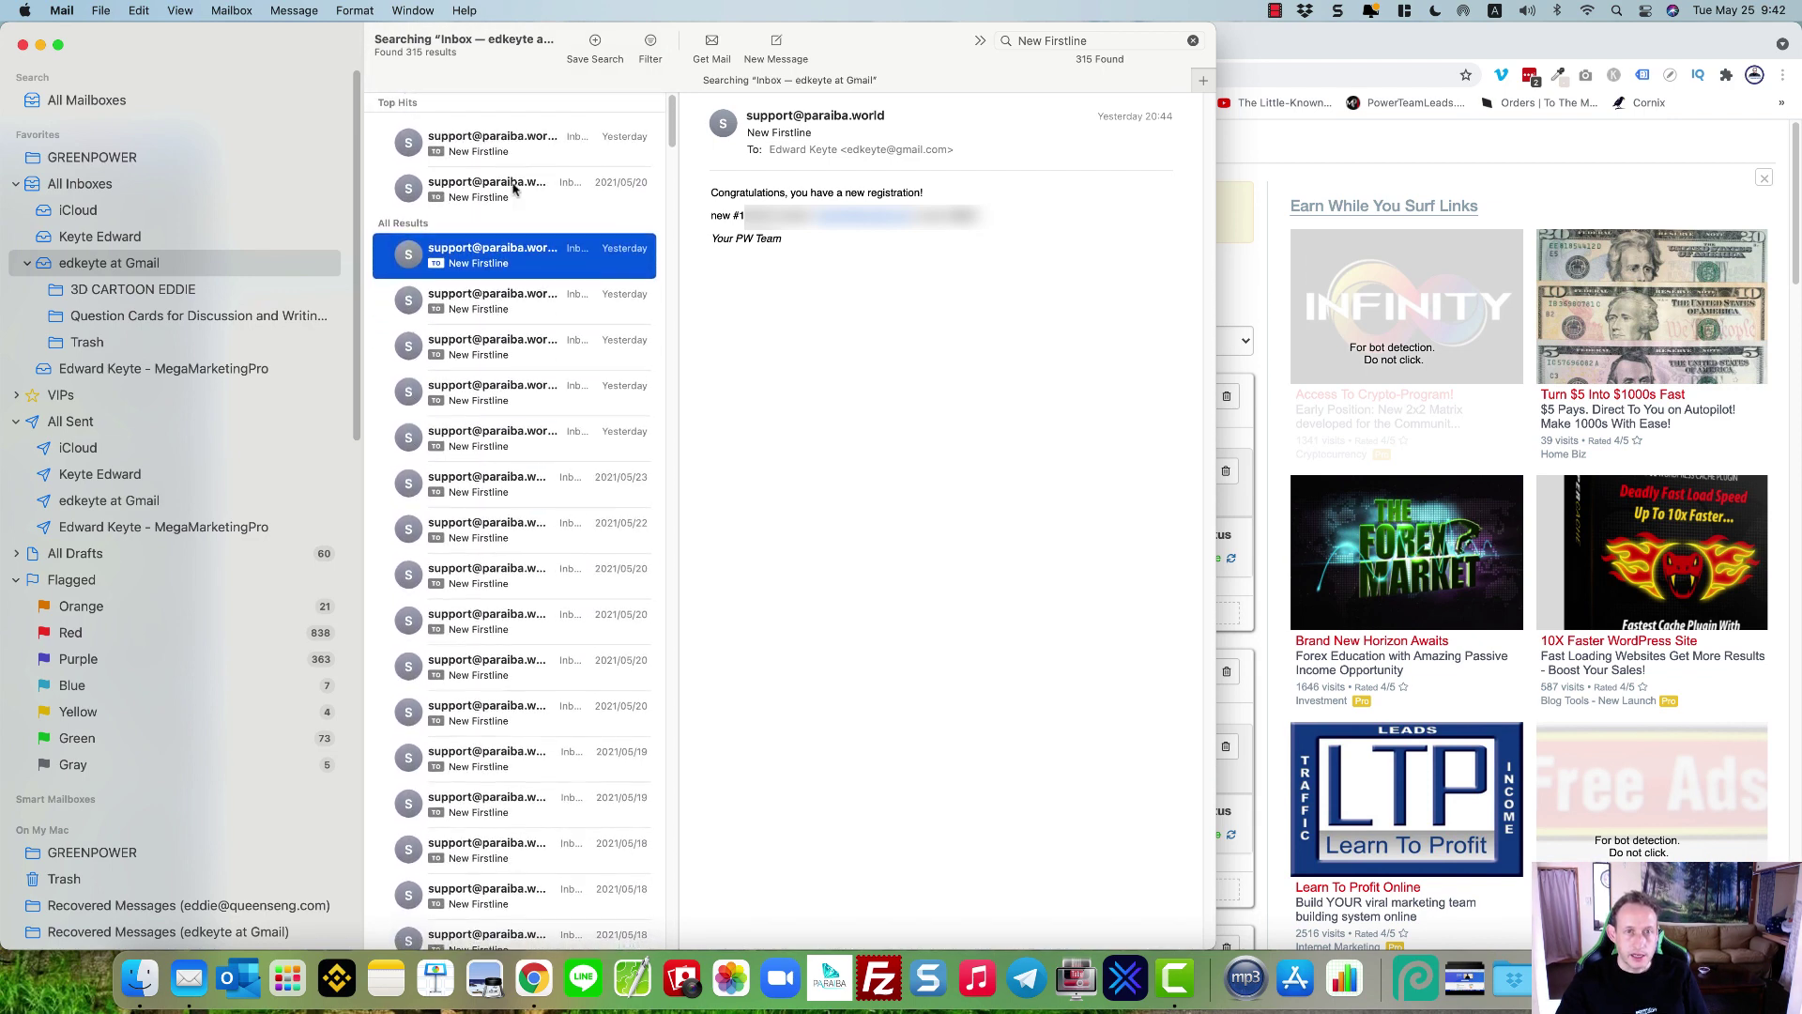
# Step: Move from the LeadsLeap landing pages to the HercuList Lifetime Gold member dashboard tab
pyautogui.click(1311, 142)
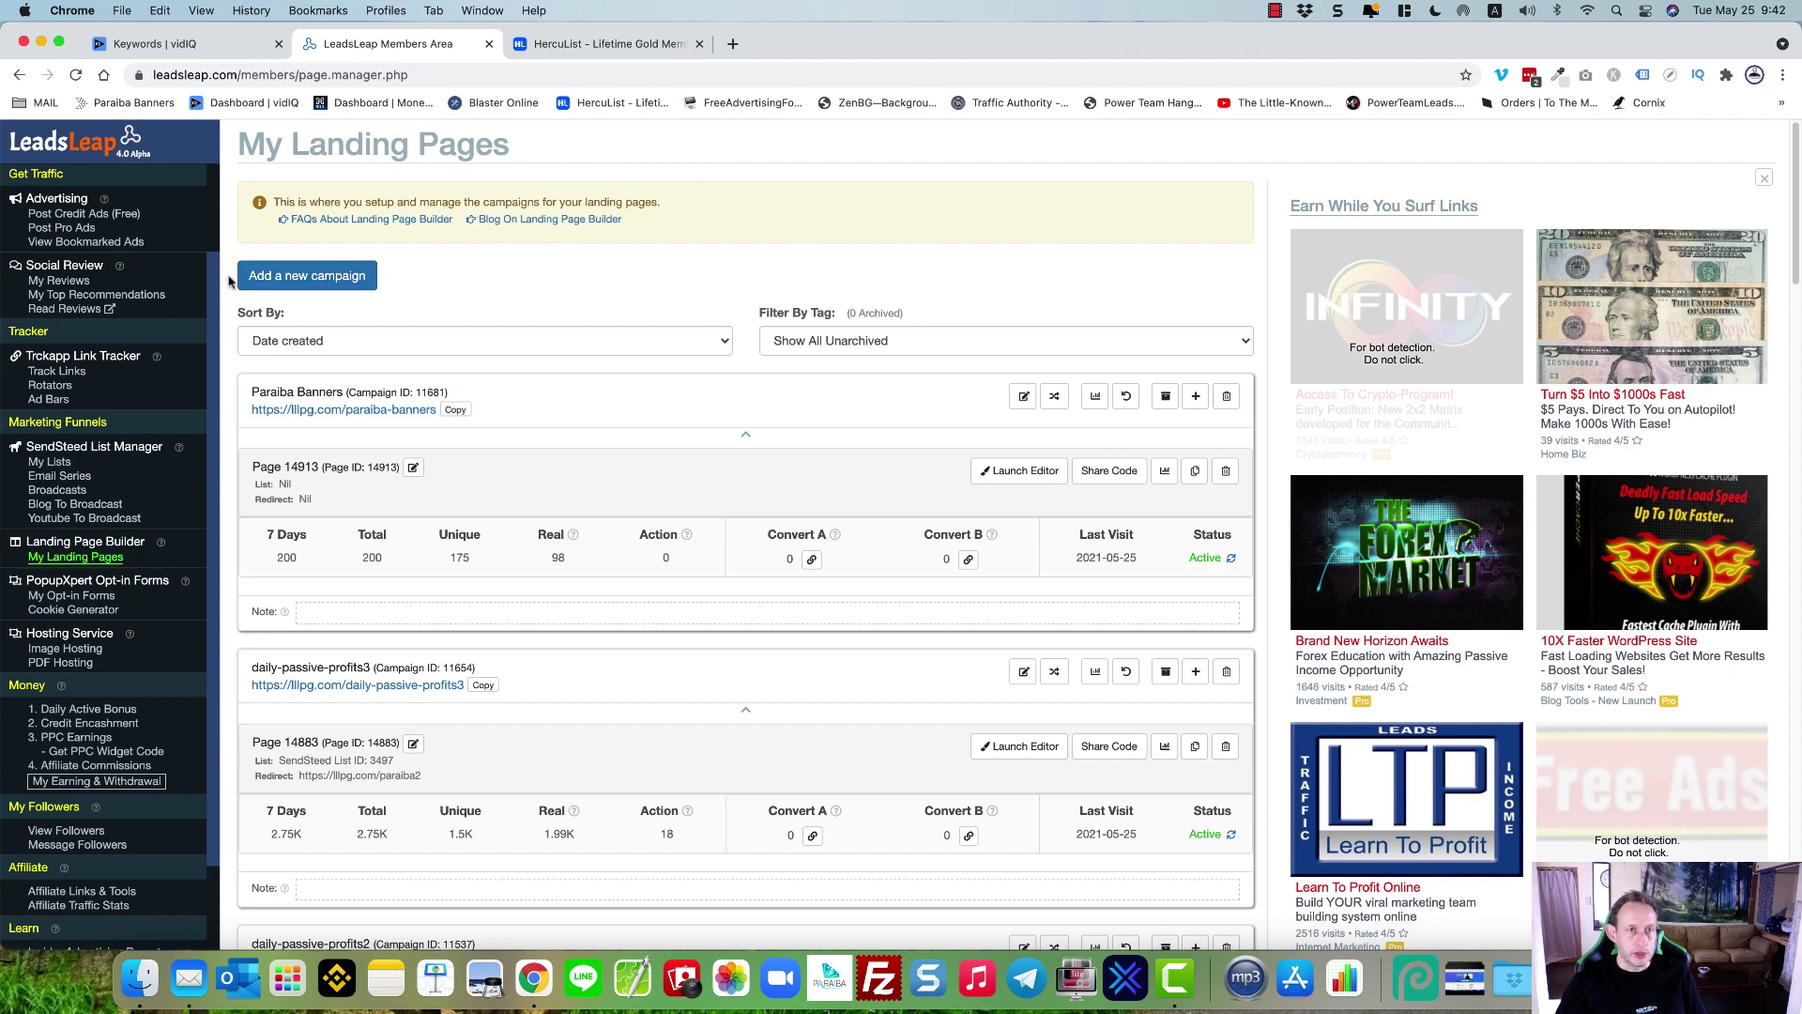
pyautogui.click(601, 43)
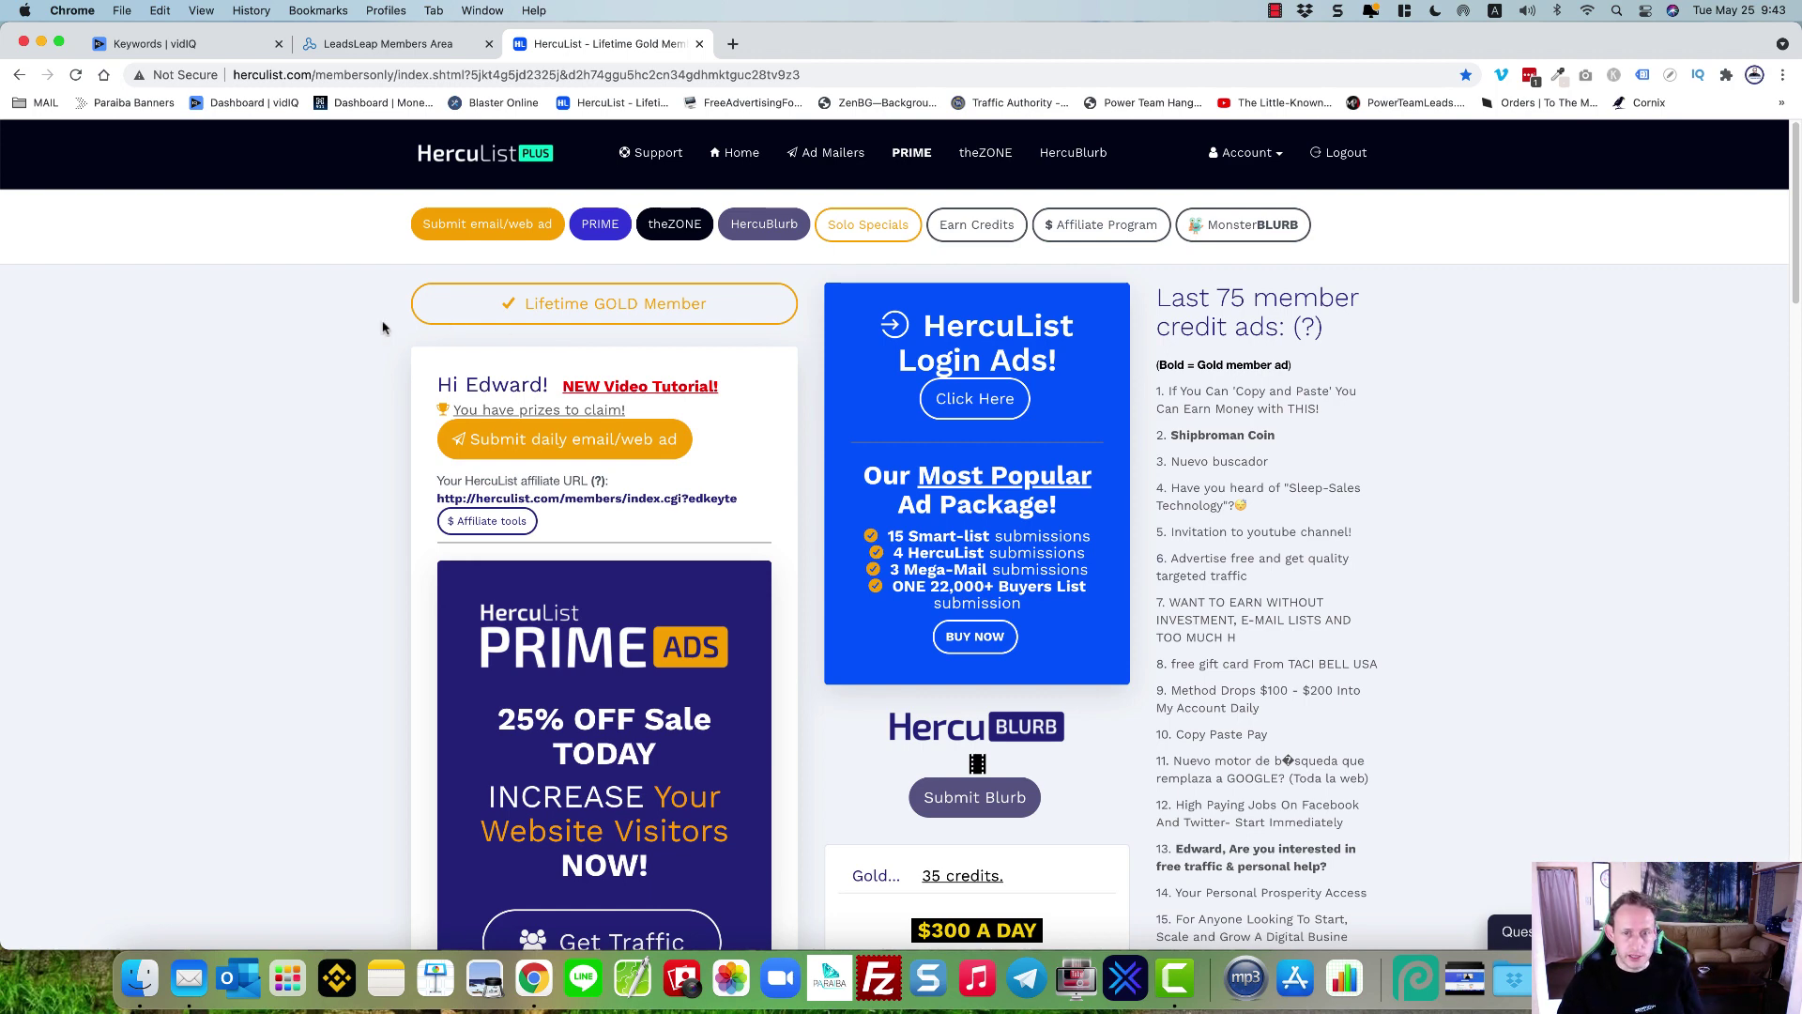
# Step: Look over the HercuList Gold dashboard's credit ads, then return to LeadsLeap's My Landing Pages list
pyautogui.scroll(-1, 382, 328)
pyautogui.scroll(-1, 382, 327)
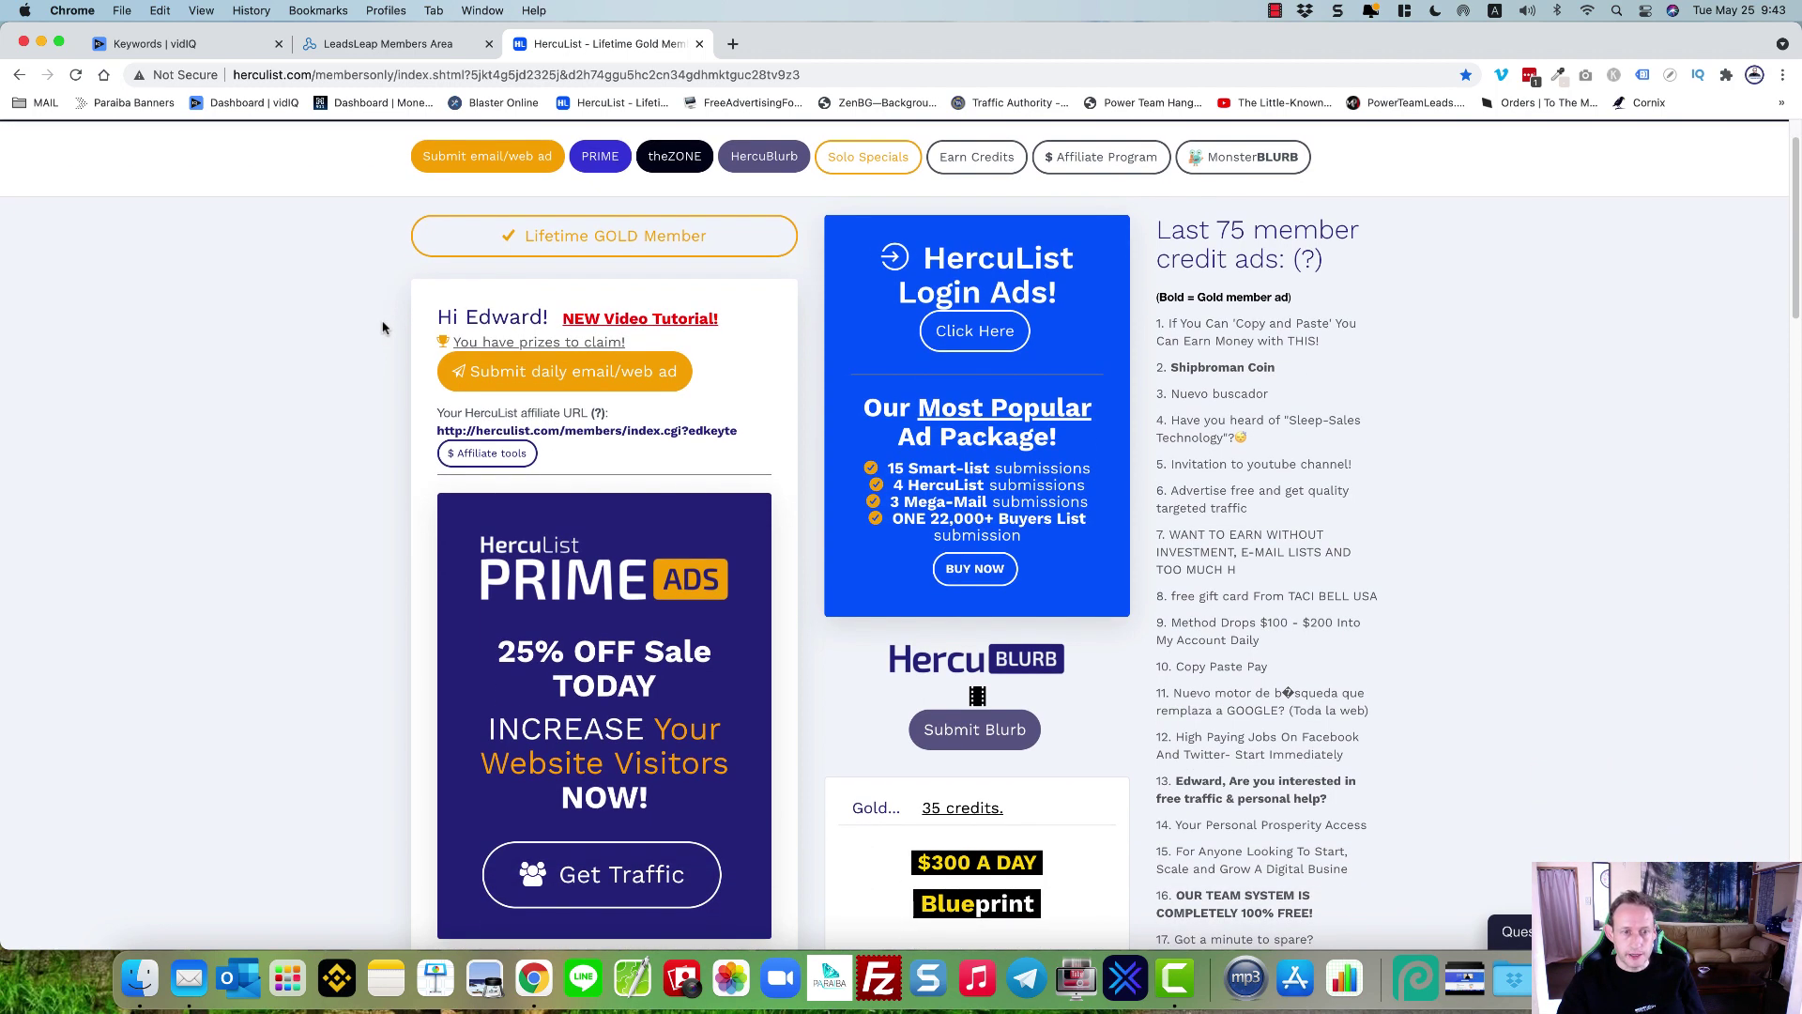
pyautogui.scroll(-4, 382, 328)
pyautogui.scroll(-3, 382, 328)
pyautogui.scroll(-1, 382, 327)
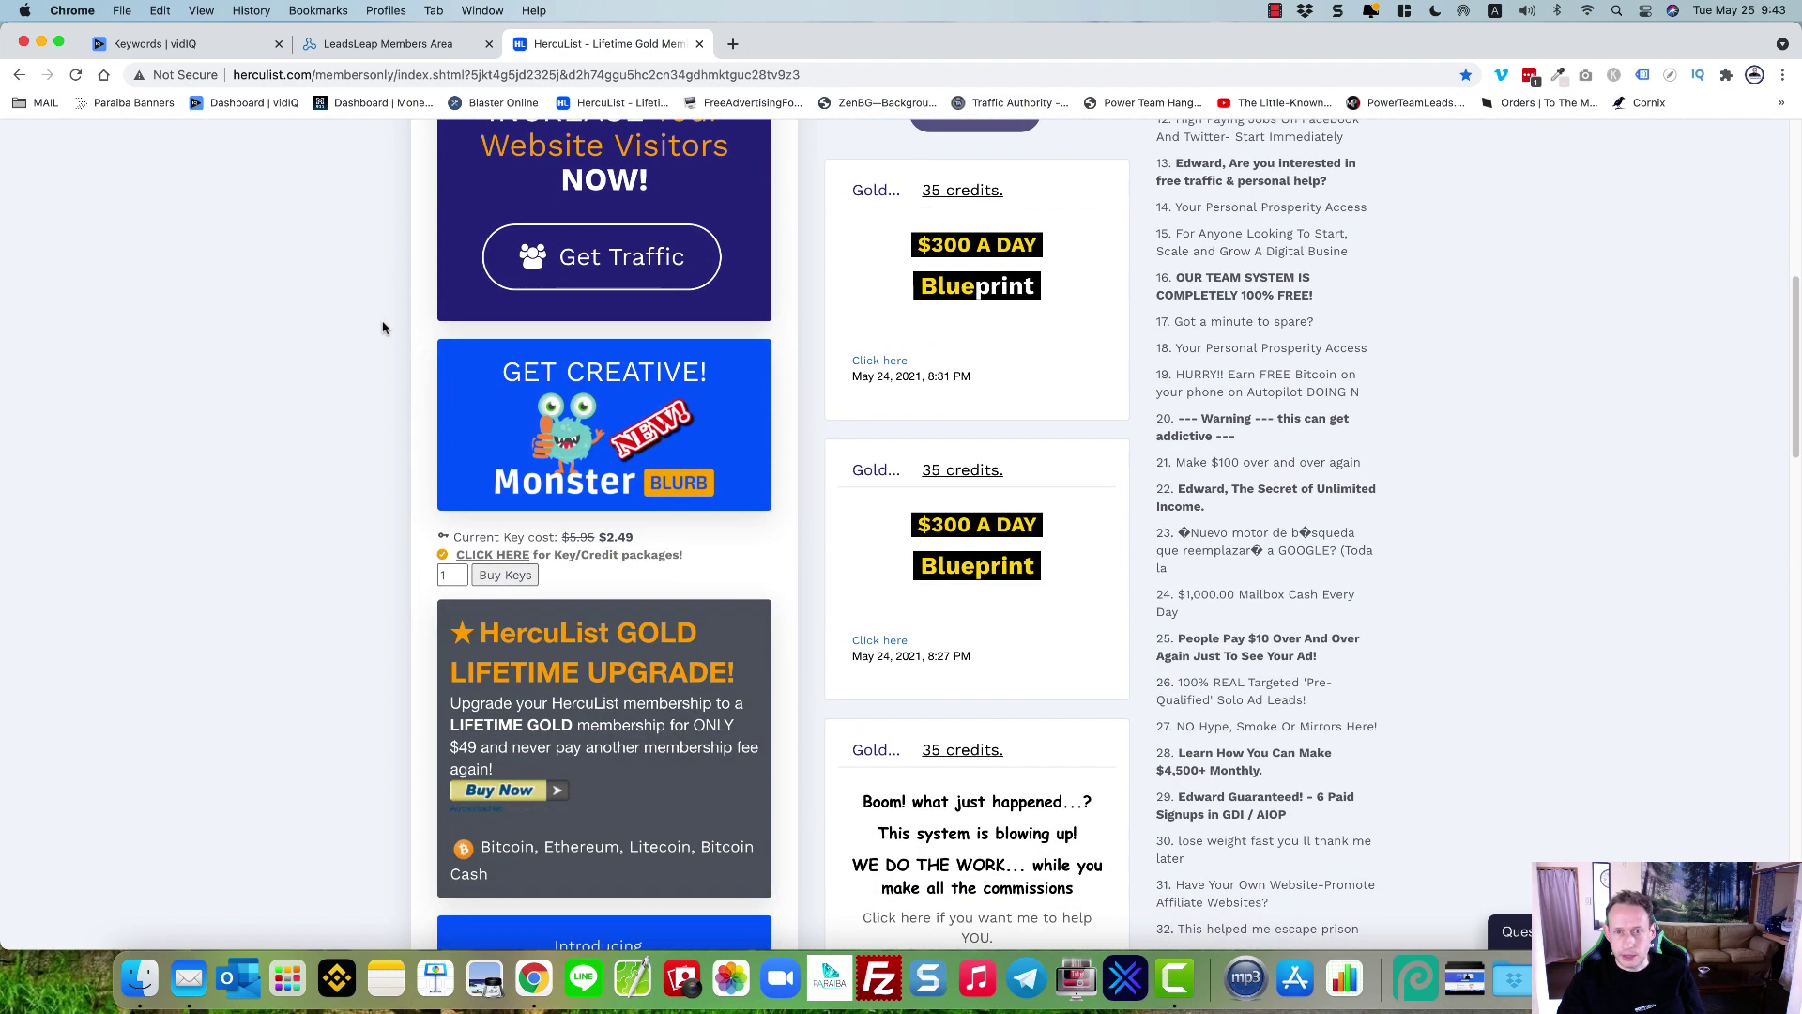
pyautogui.scroll(8, 382, 327)
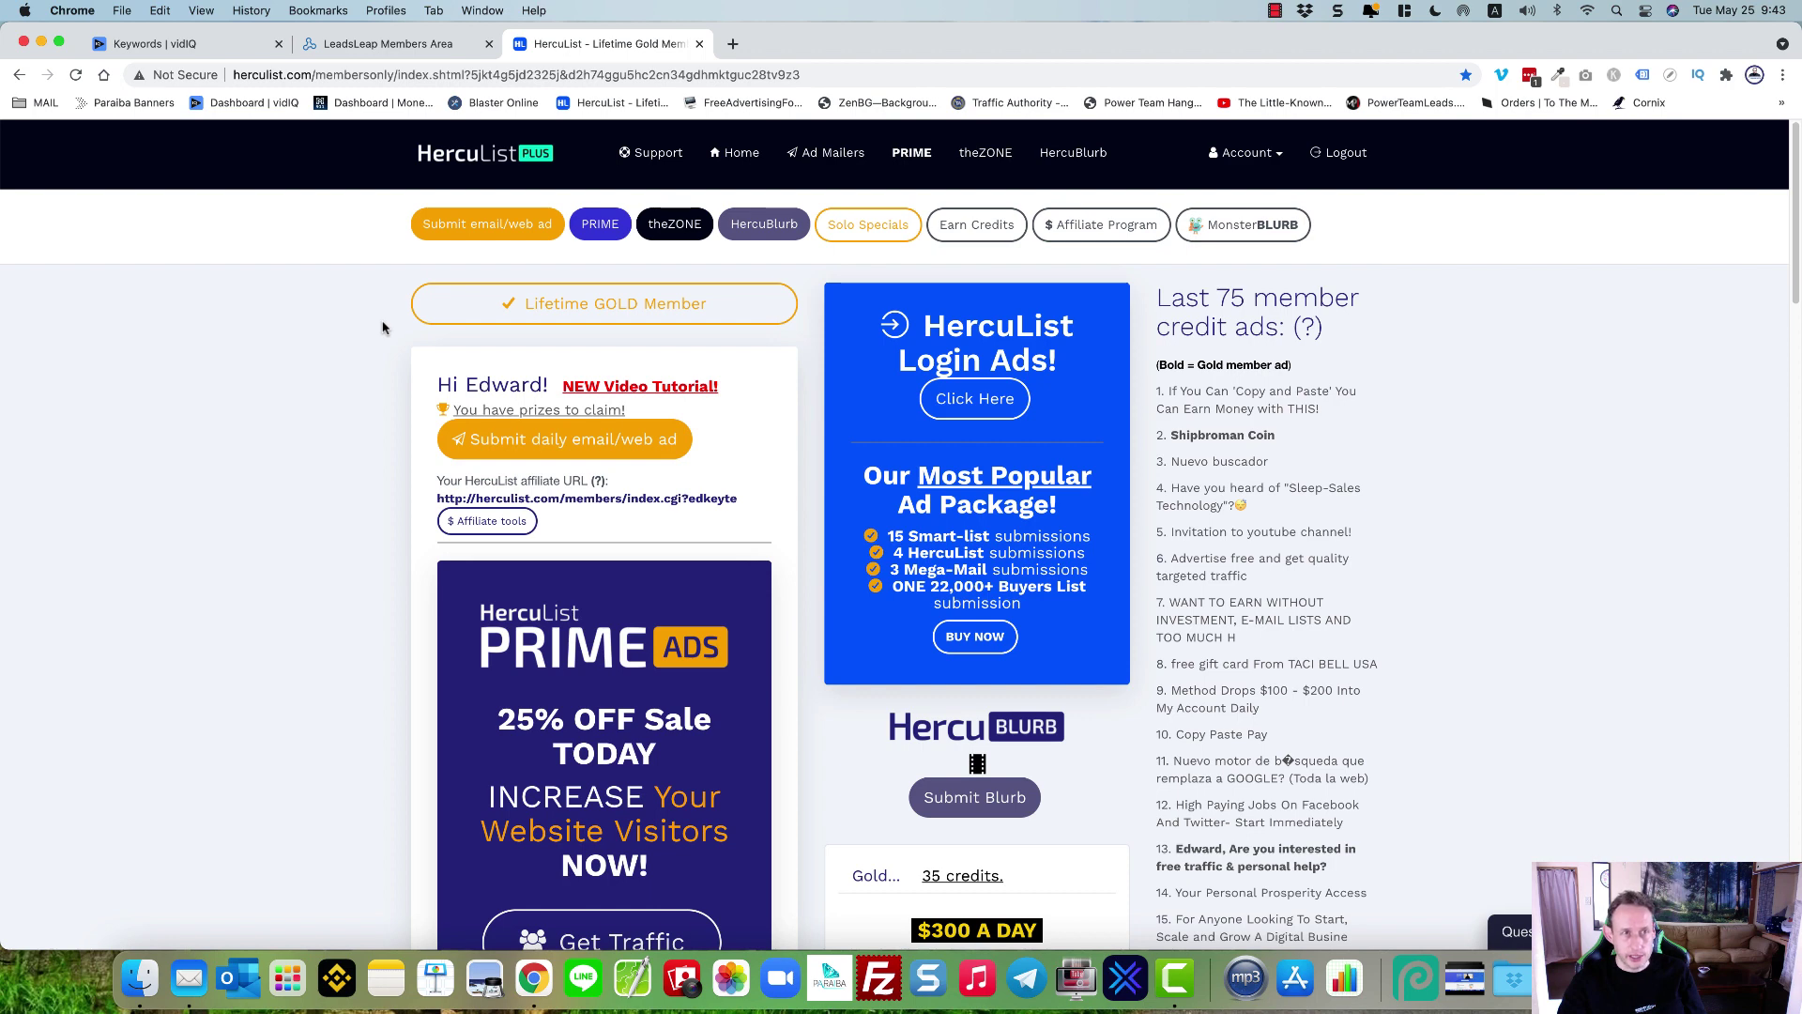
pyautogui.click(349, 46)
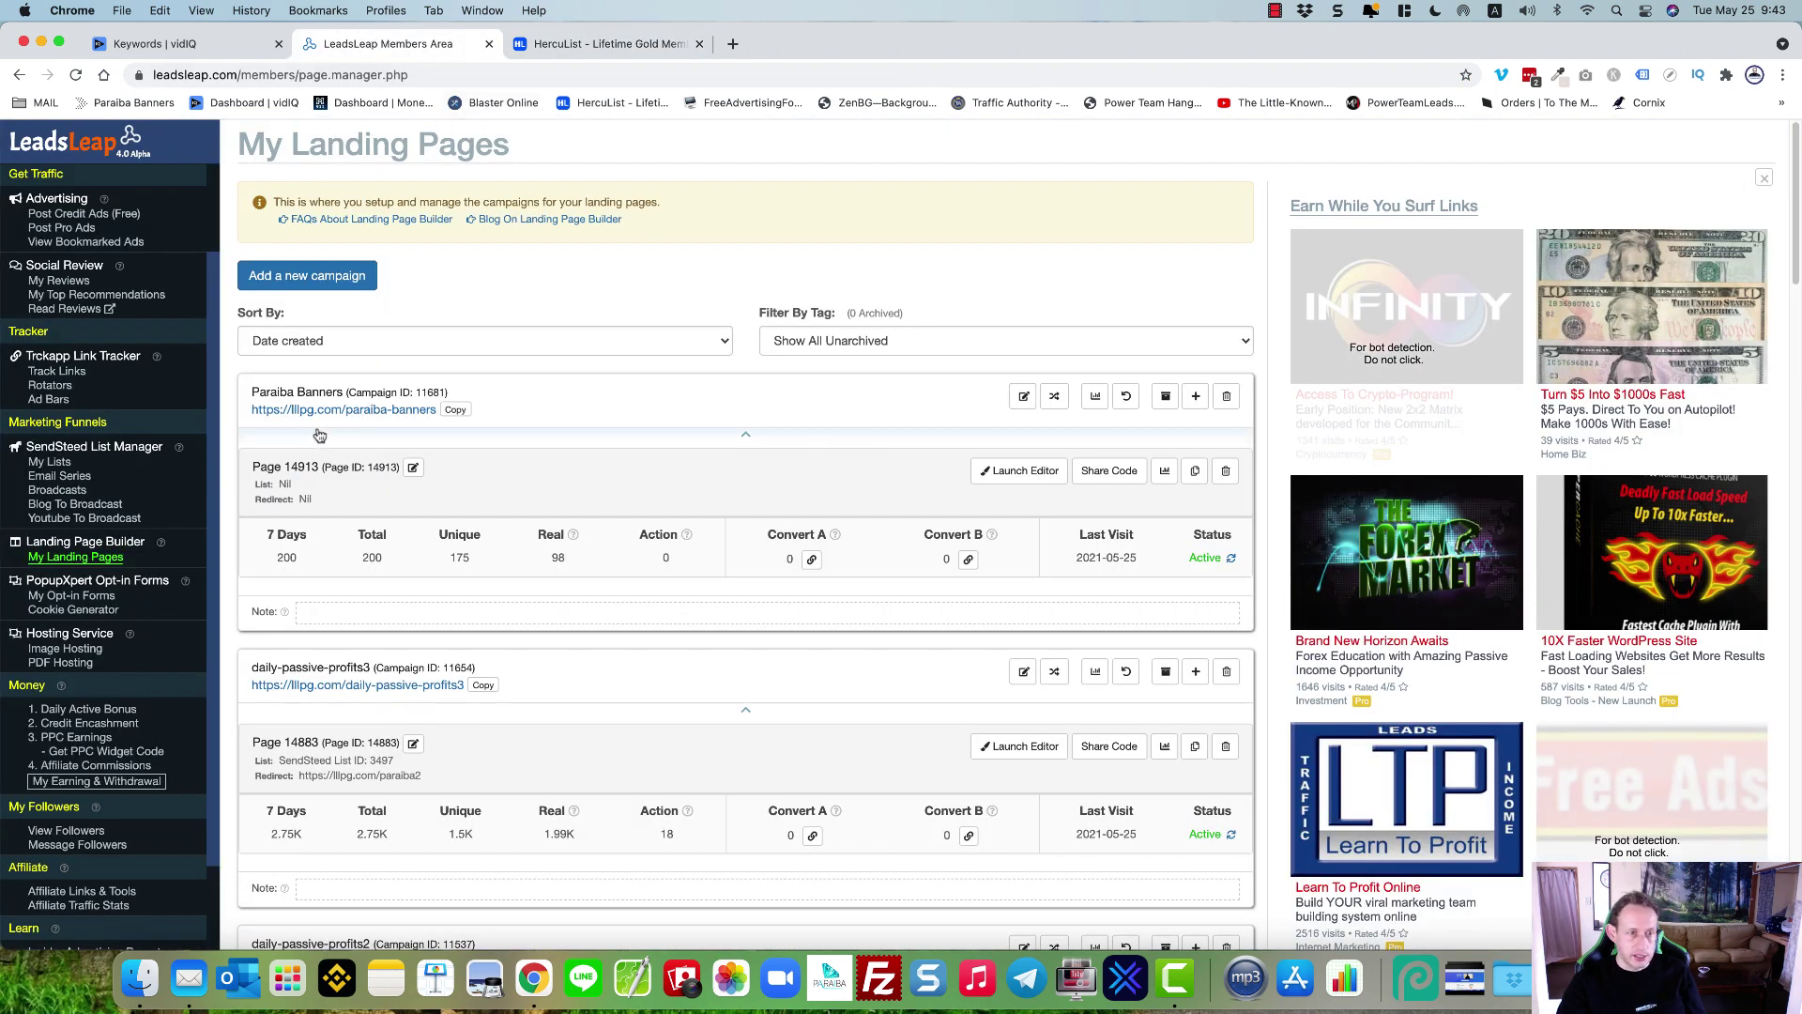
# Step: Show traffic details for Page 14883 (daily-passive-profits3) down to Stats By Source
pyautogui.scroll(-5, 315, 439)
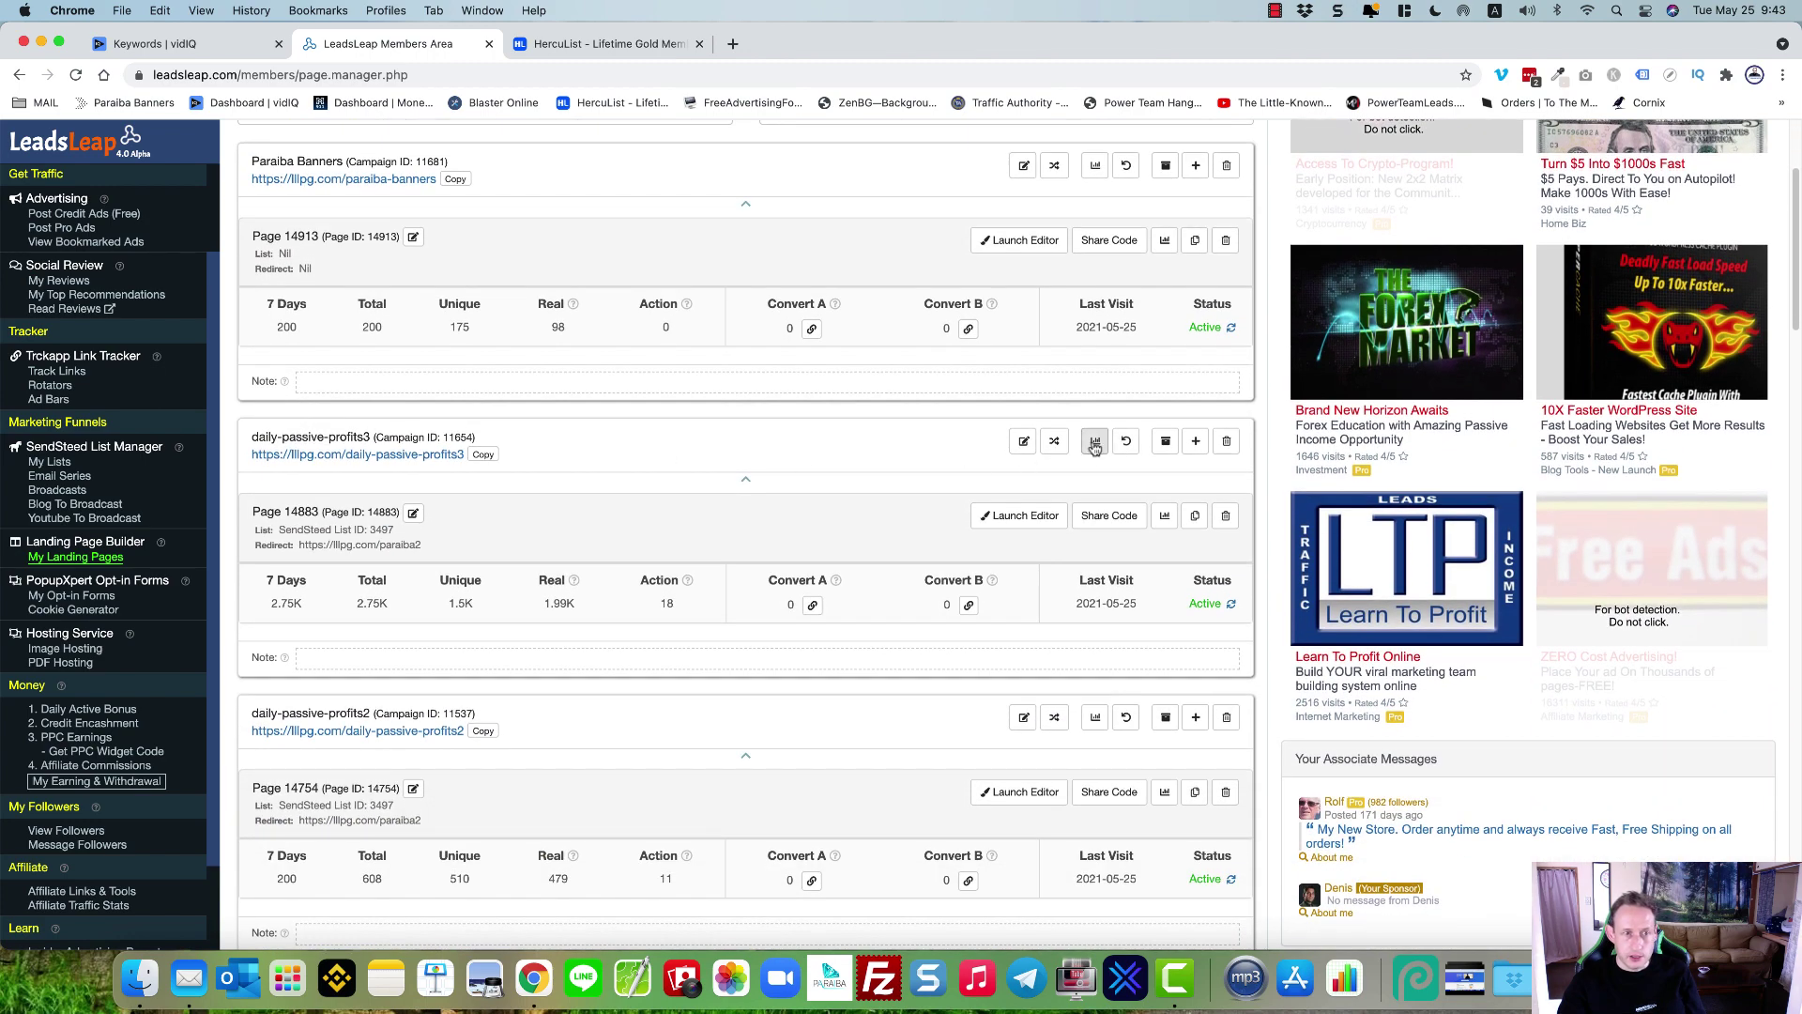
pyautogui.click(1164, 515)
pyautogui.scroll(-3, 714, 489)
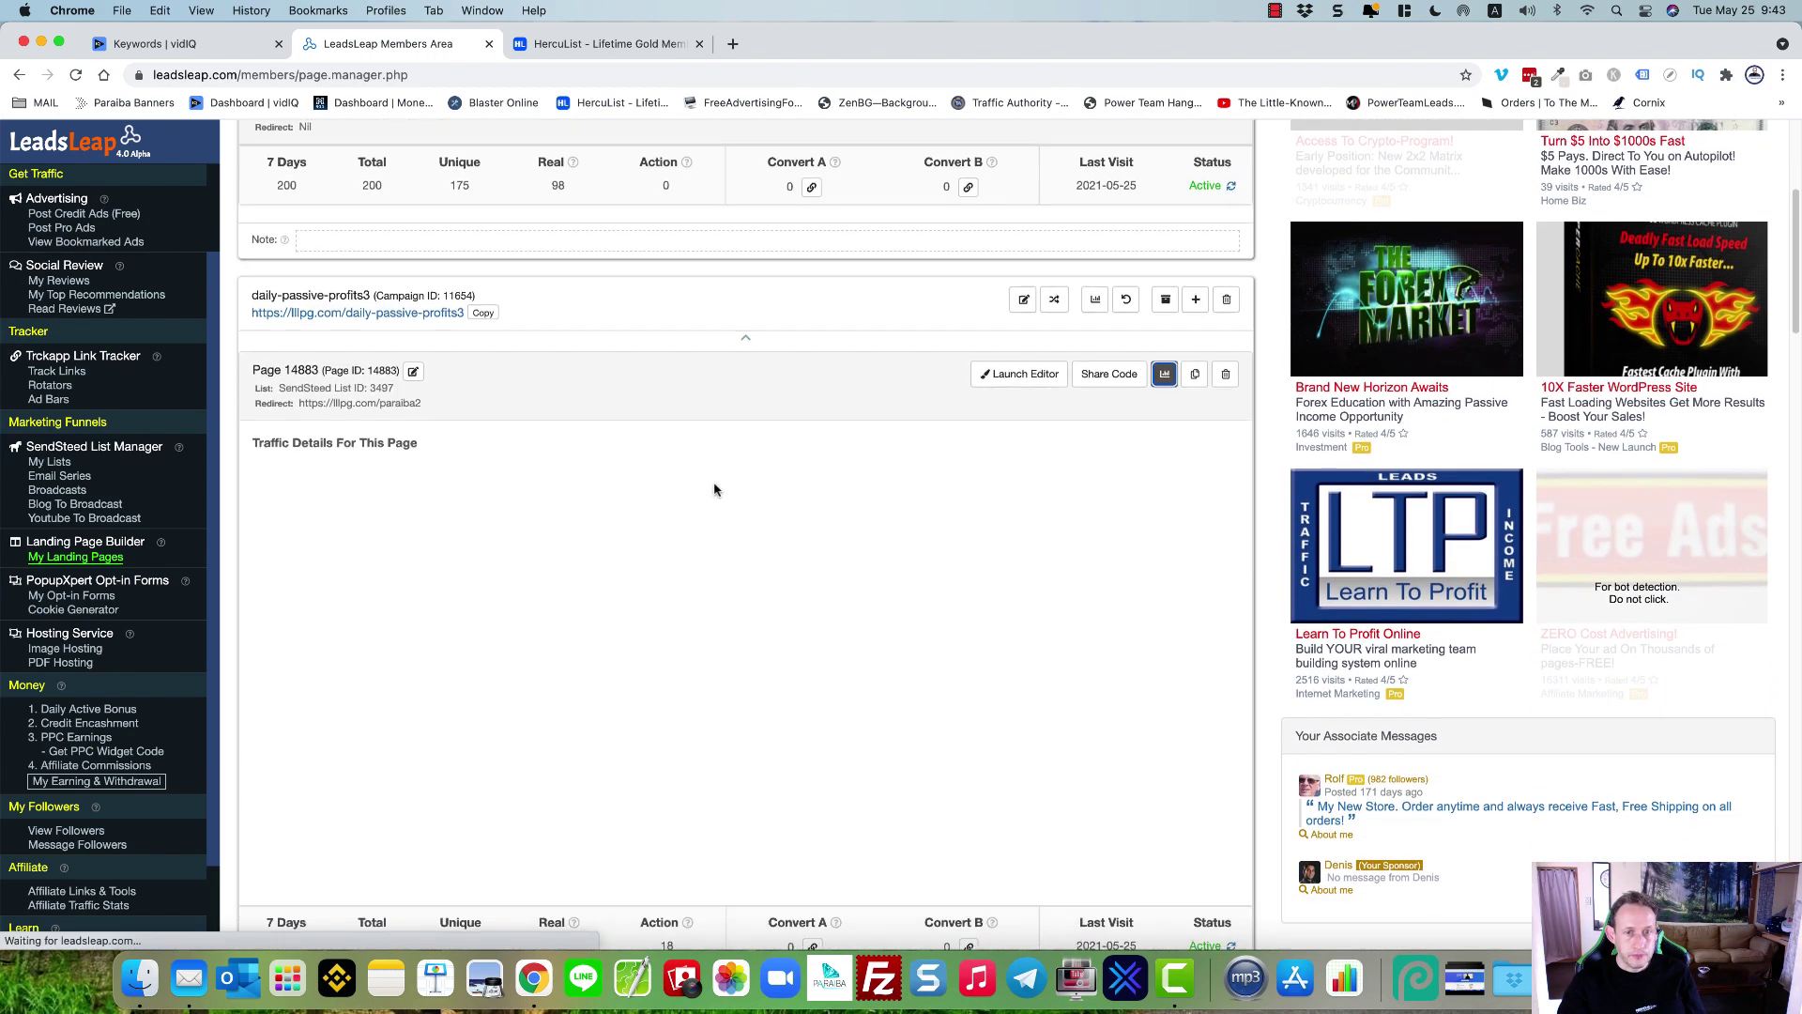
pyautogui.scroll(-2, 714, 489)
pyautogui.scroll(-2, 714, 489)
pyautogui.scroll(-2, 715, 489)
pyautogui.scroll(-3, 714, 489)
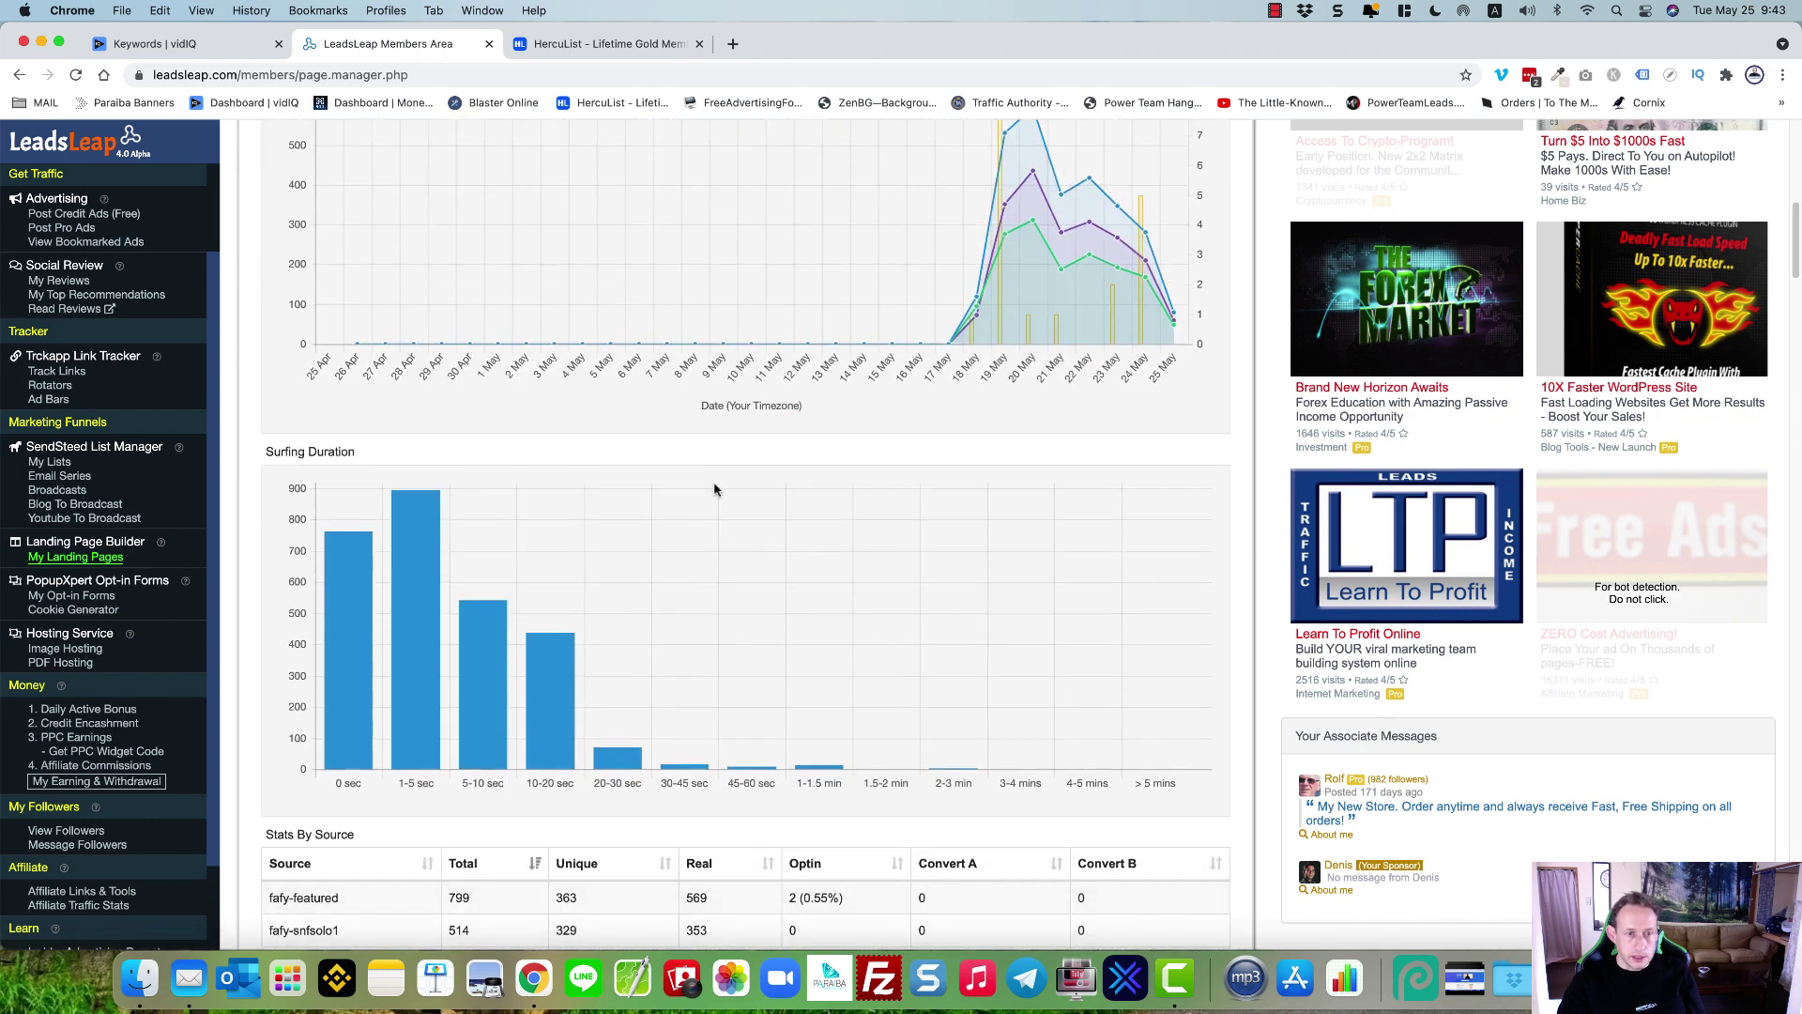
pyautogui.scroll(-3, 714, 489)
pyautogui.scroll(-2, 714, 489)
pyautogui.scroll(-1, 715, 489)
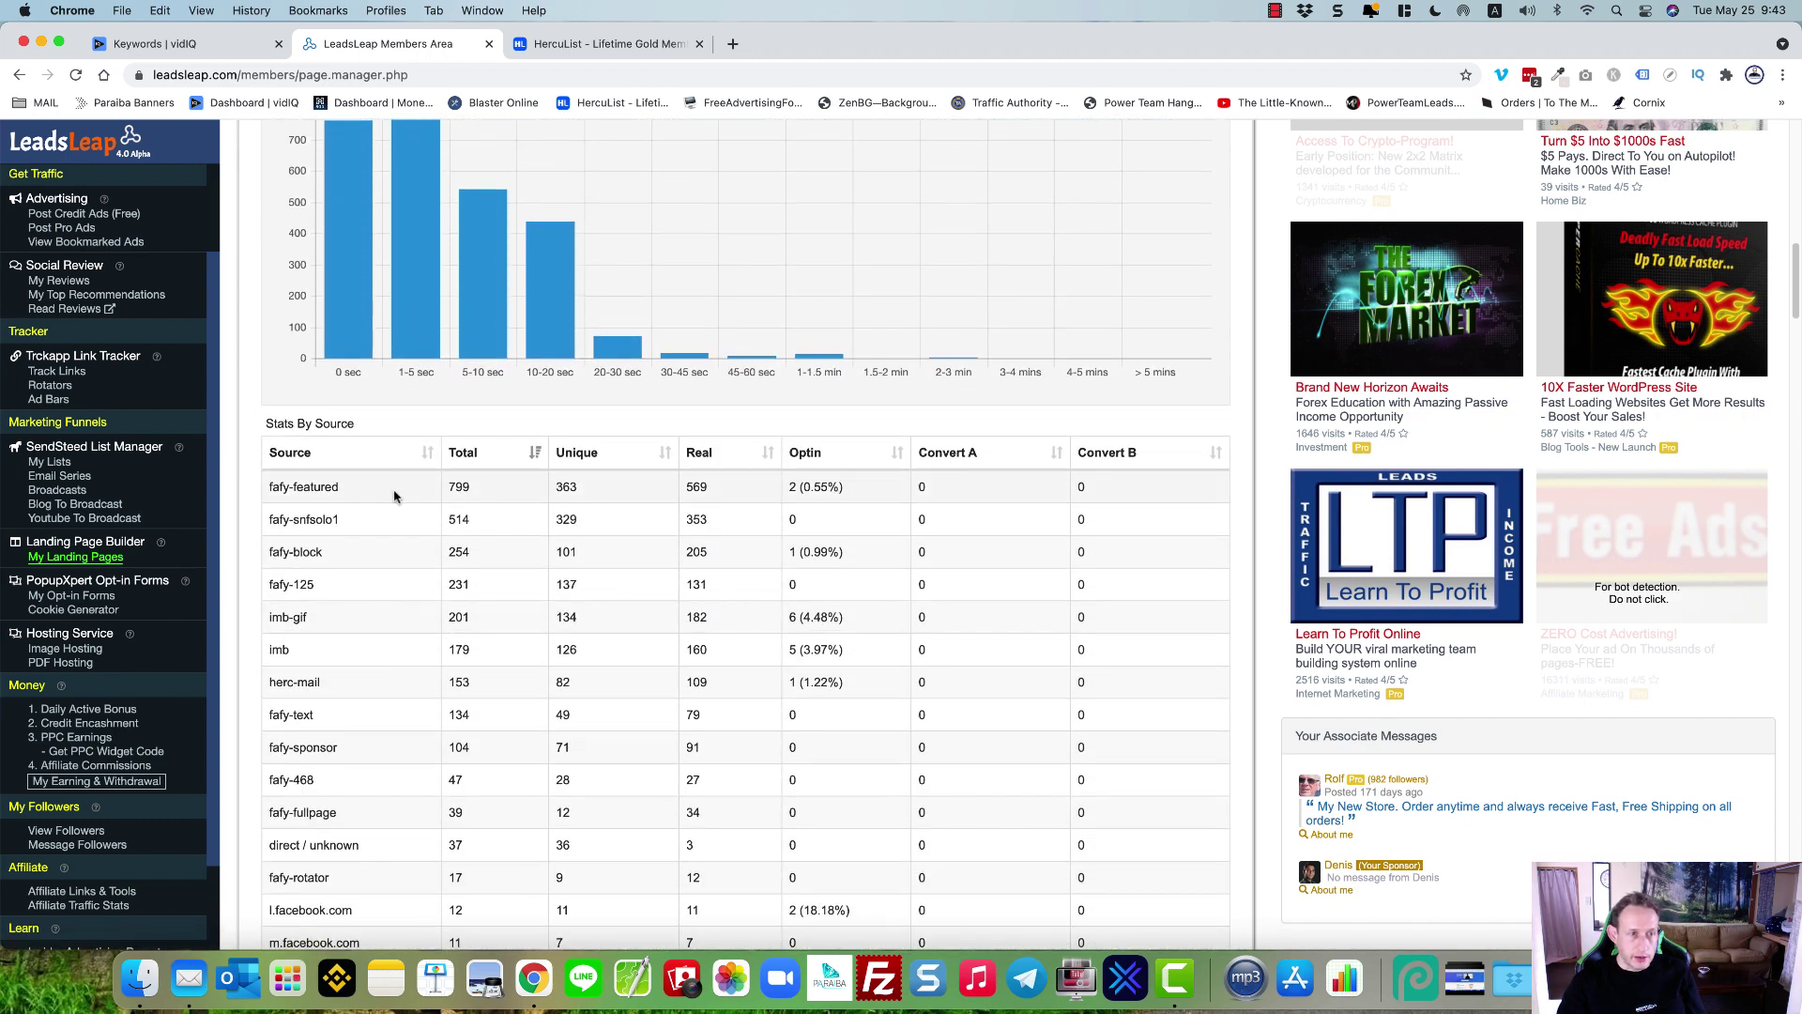
pyautogui.scroll(-1, 394, 497)
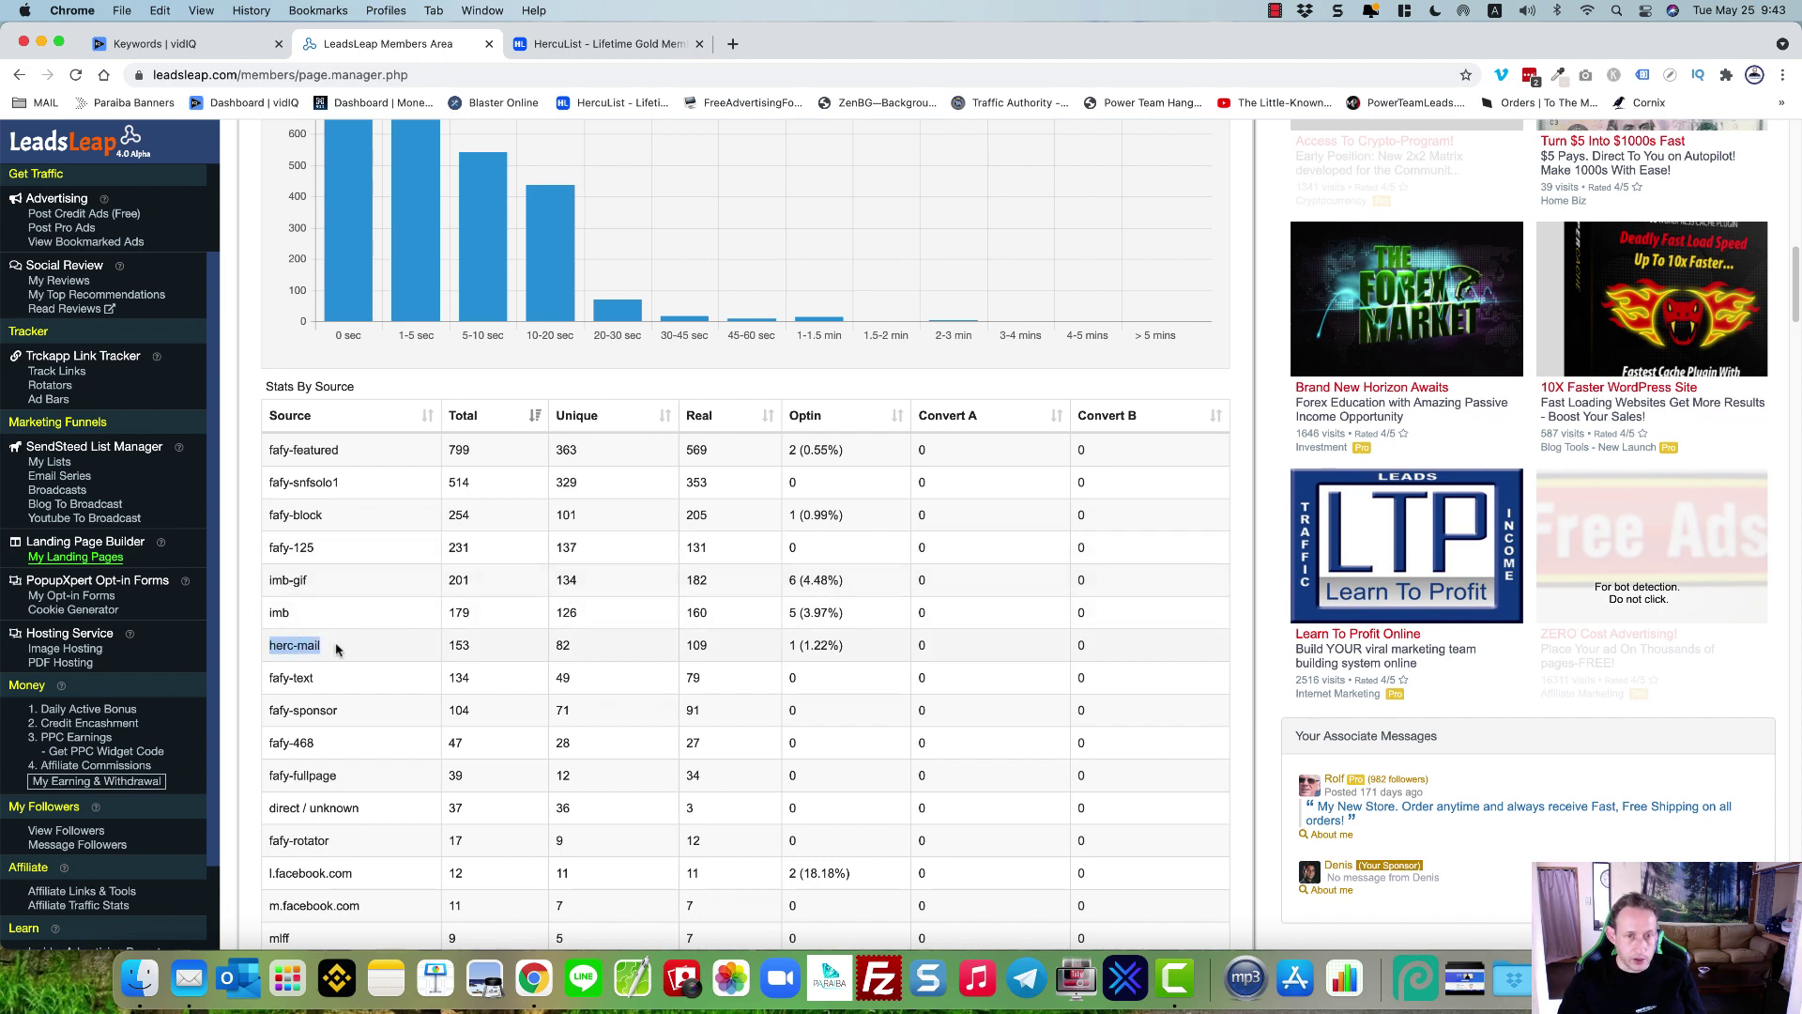
# Step: Highlight the herc-mail source row, then open the daily-passive-profits3 landing page in a new tab
pyautogui.moveTo(271, 645); pyautogui.dragTo(855, 650)
pyautogui.click(855, 647)
pyautogui.scroll(-3, 853, 650)
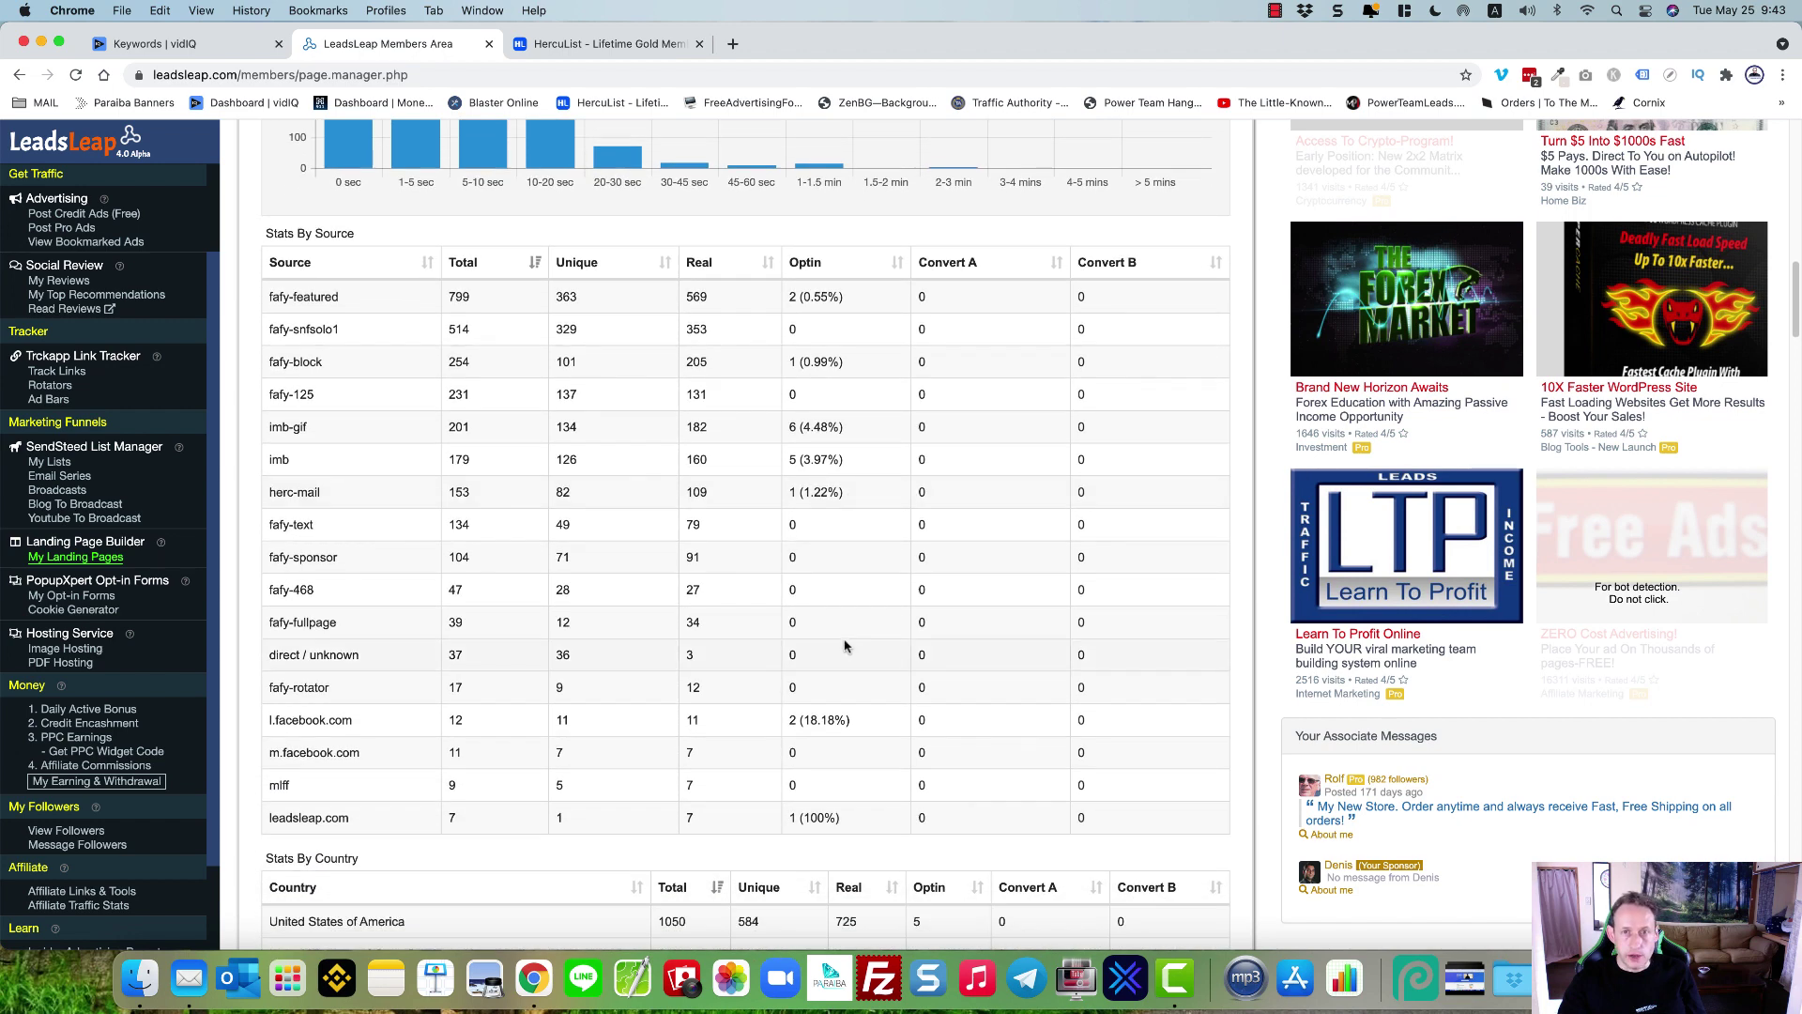
pyautogui.scroll(6, 845, 646)
pyautogui.scroll(1, 845, 644)
pyautogui.scroll(3, 864, 636)
pyautogui.scroll(1, 864, 636)
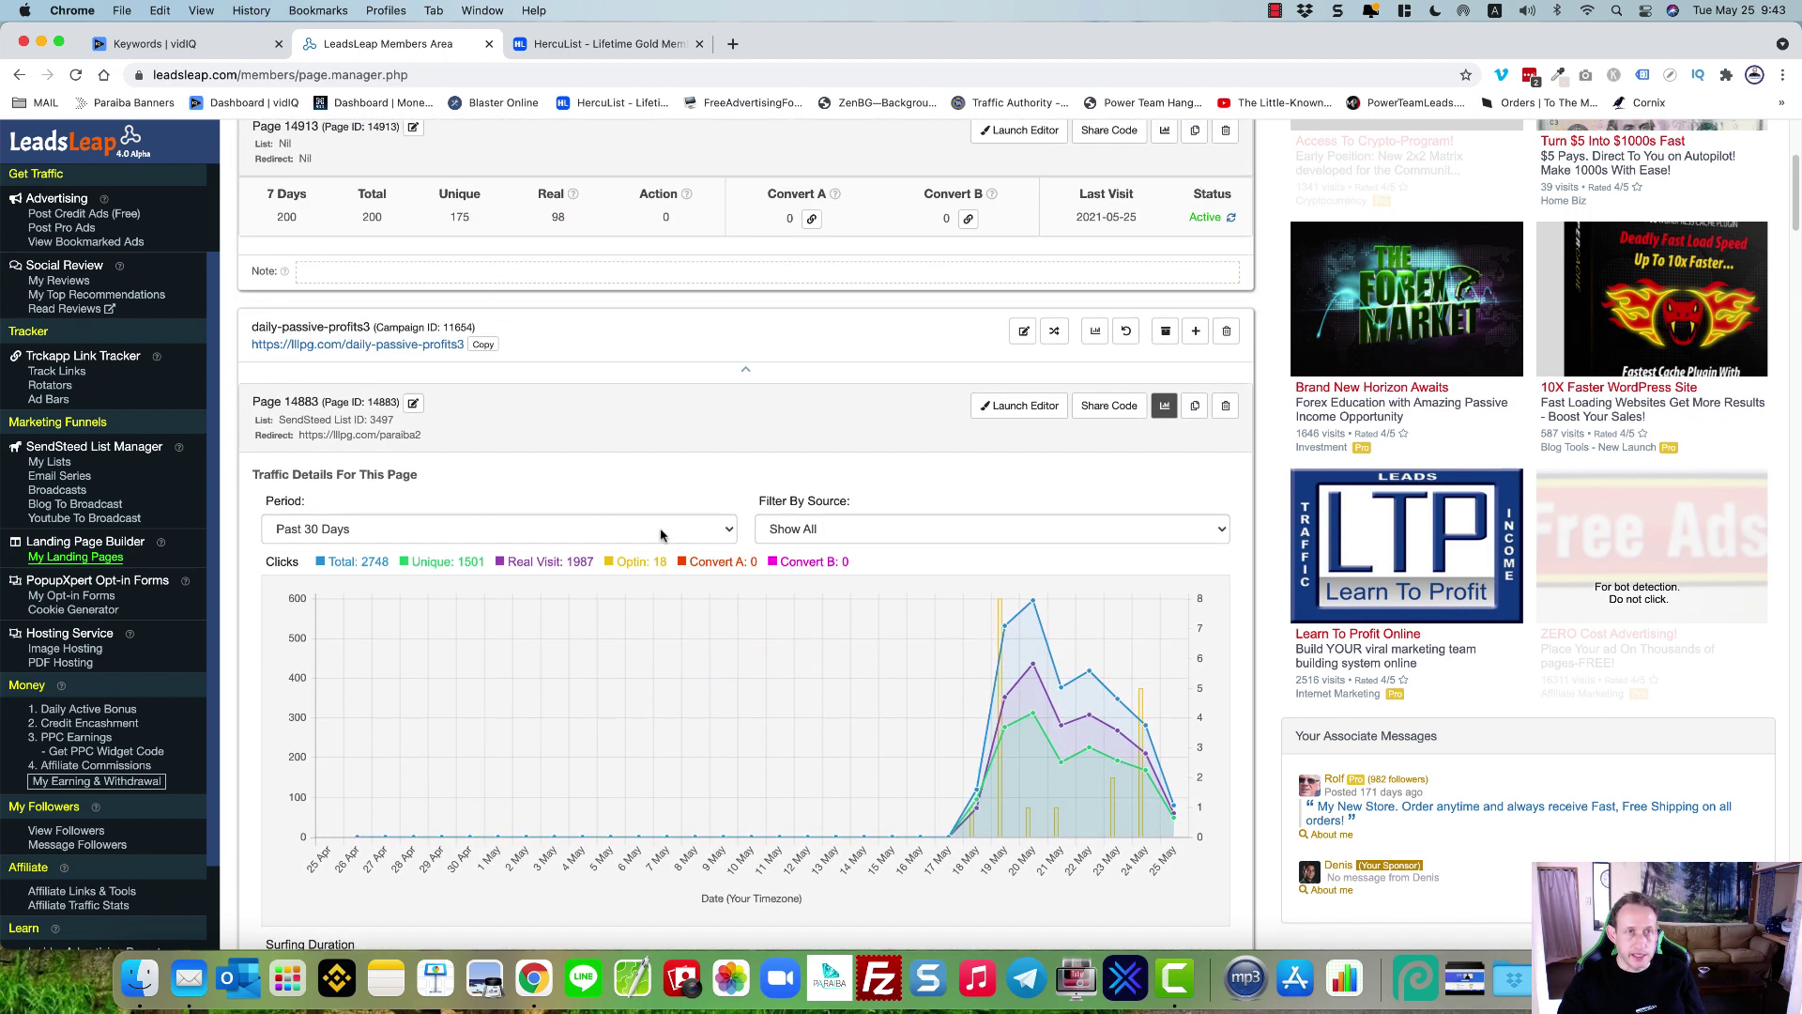
pyautogui.click(380, 345)
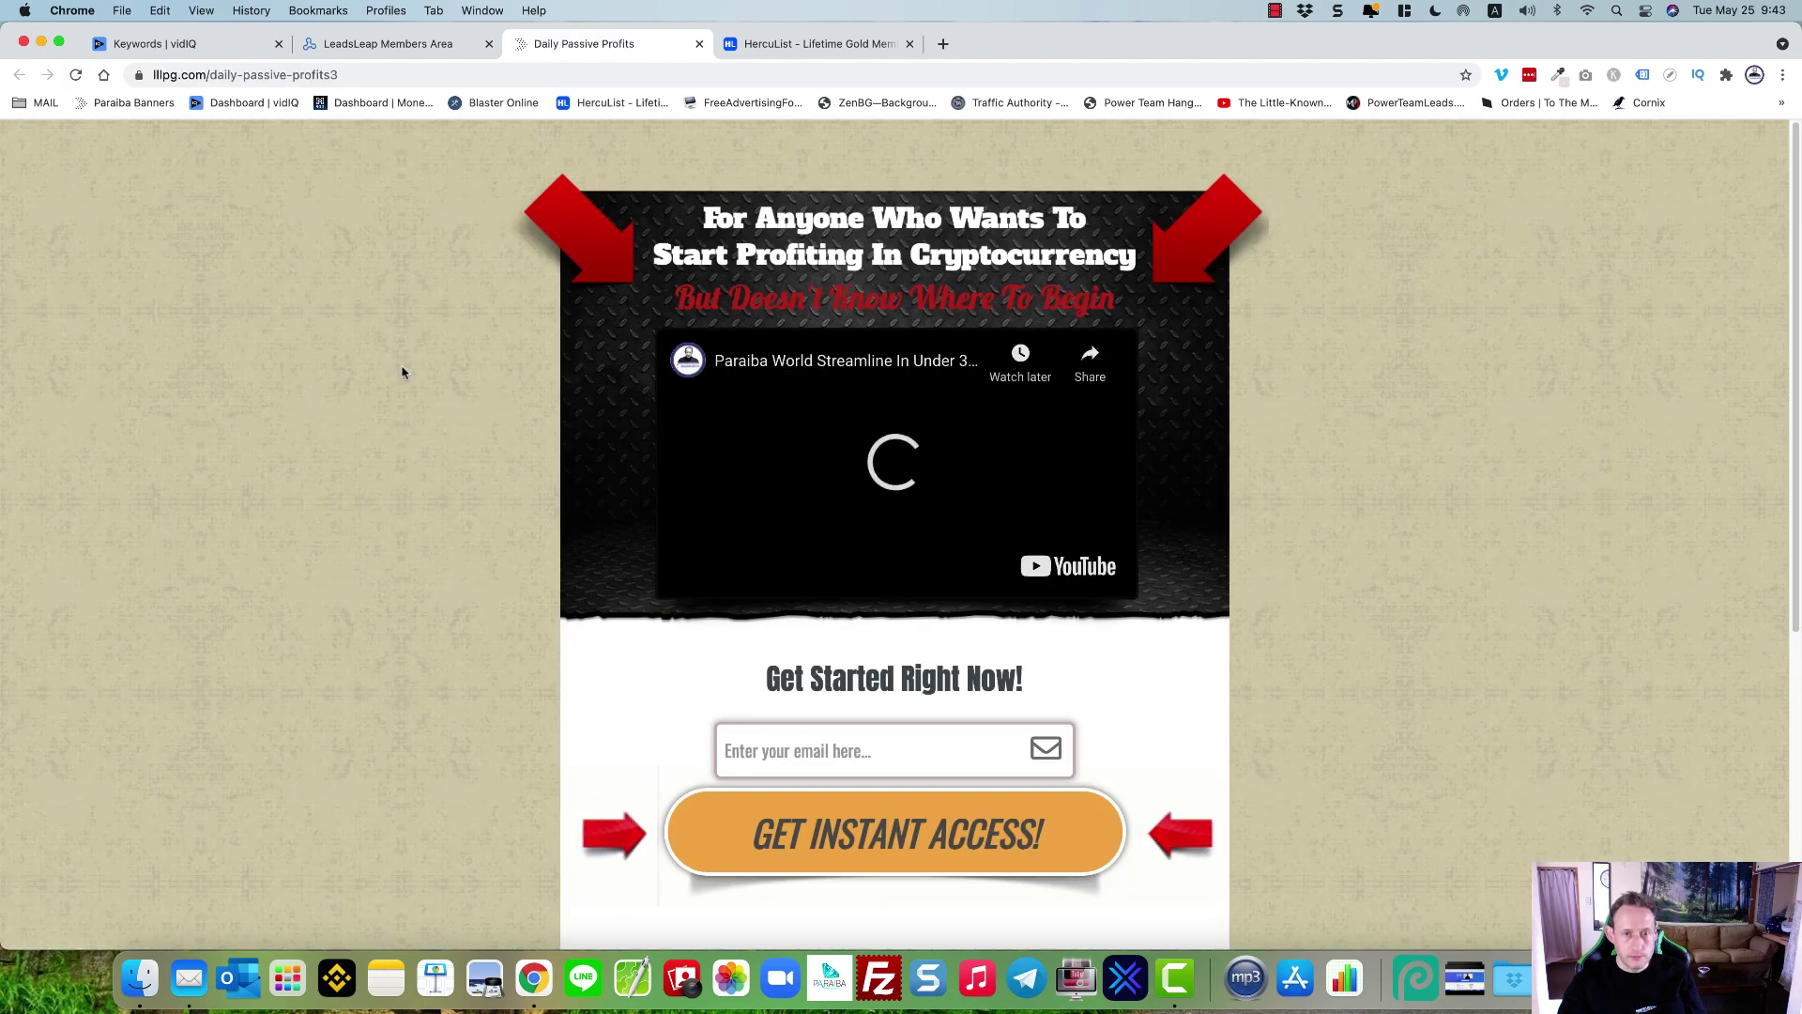
# Step: Scroll through the daily-passive-profits3 landing page's crypto video and email signup form
pyautogui.scroll(-1, 1335, 654)
pyautogui.scroll(-2, 1335, 657)
pyautogui.scroll(-2, 1335, 657)
pyautogui.scroll(-1, 1335, 657)
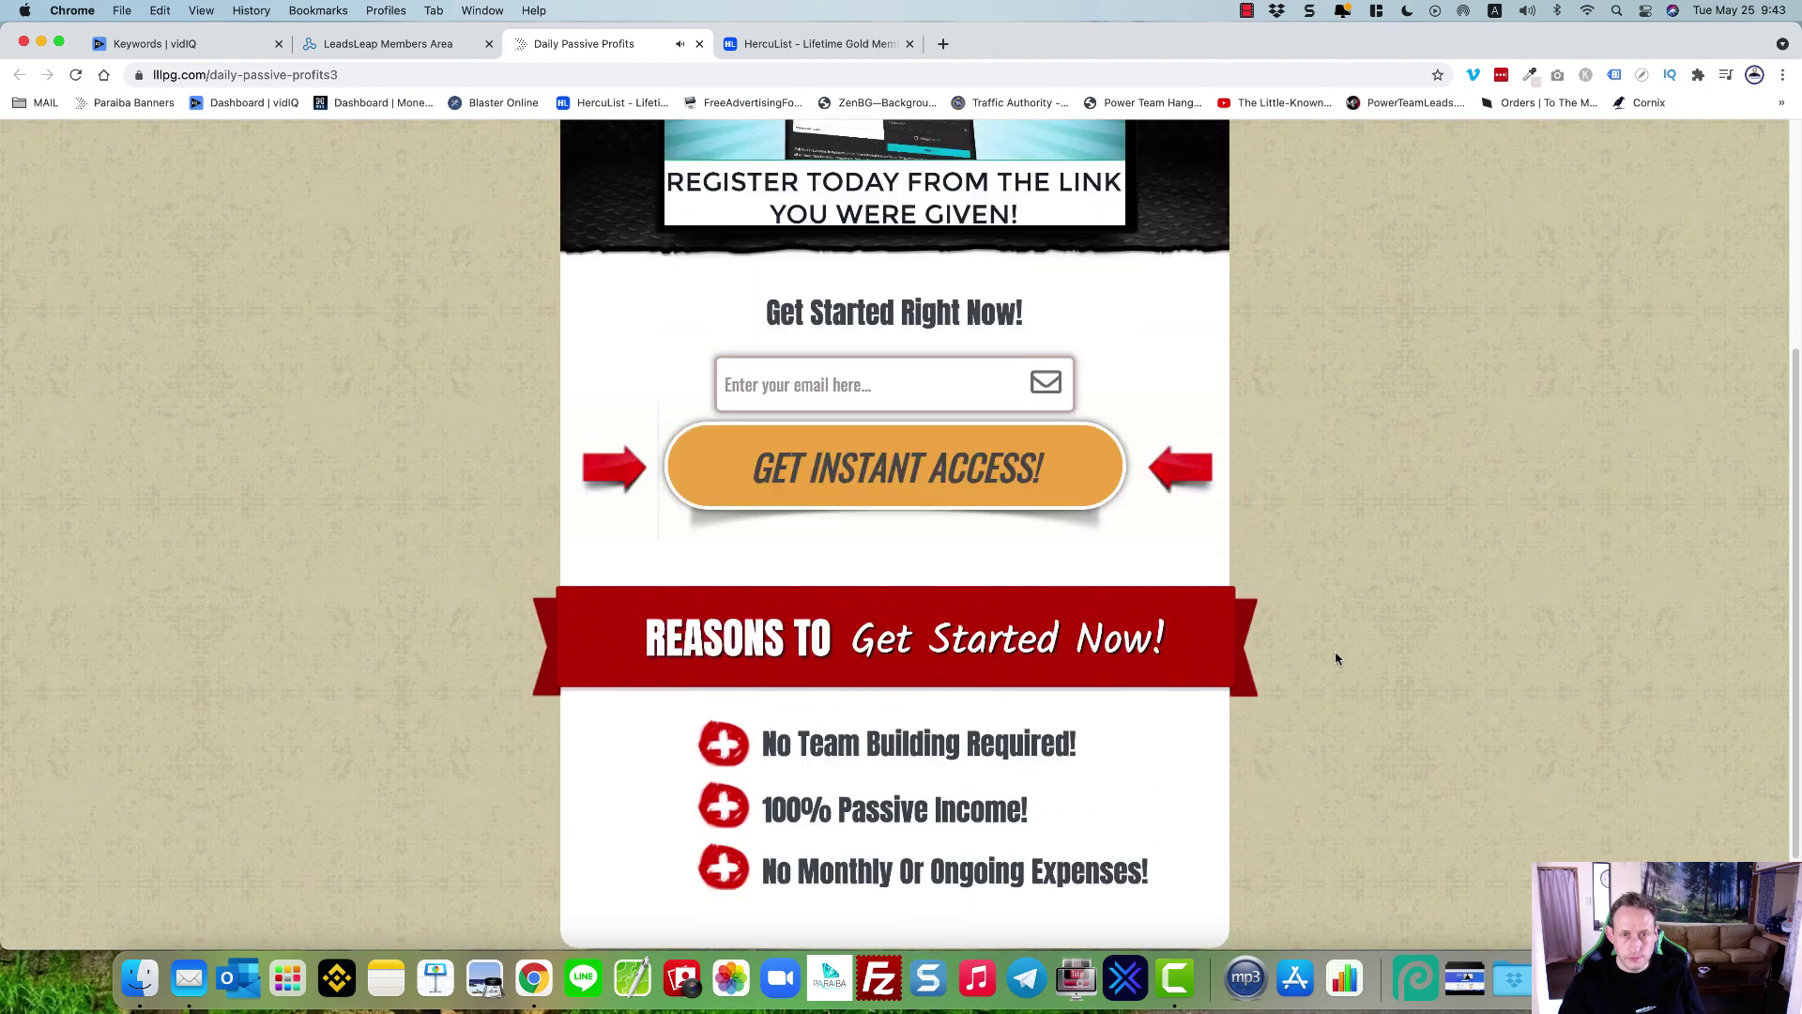
pyautogui.scroll(2, 1336, 659)
pyautogui.scroll(3, 1339, 659)
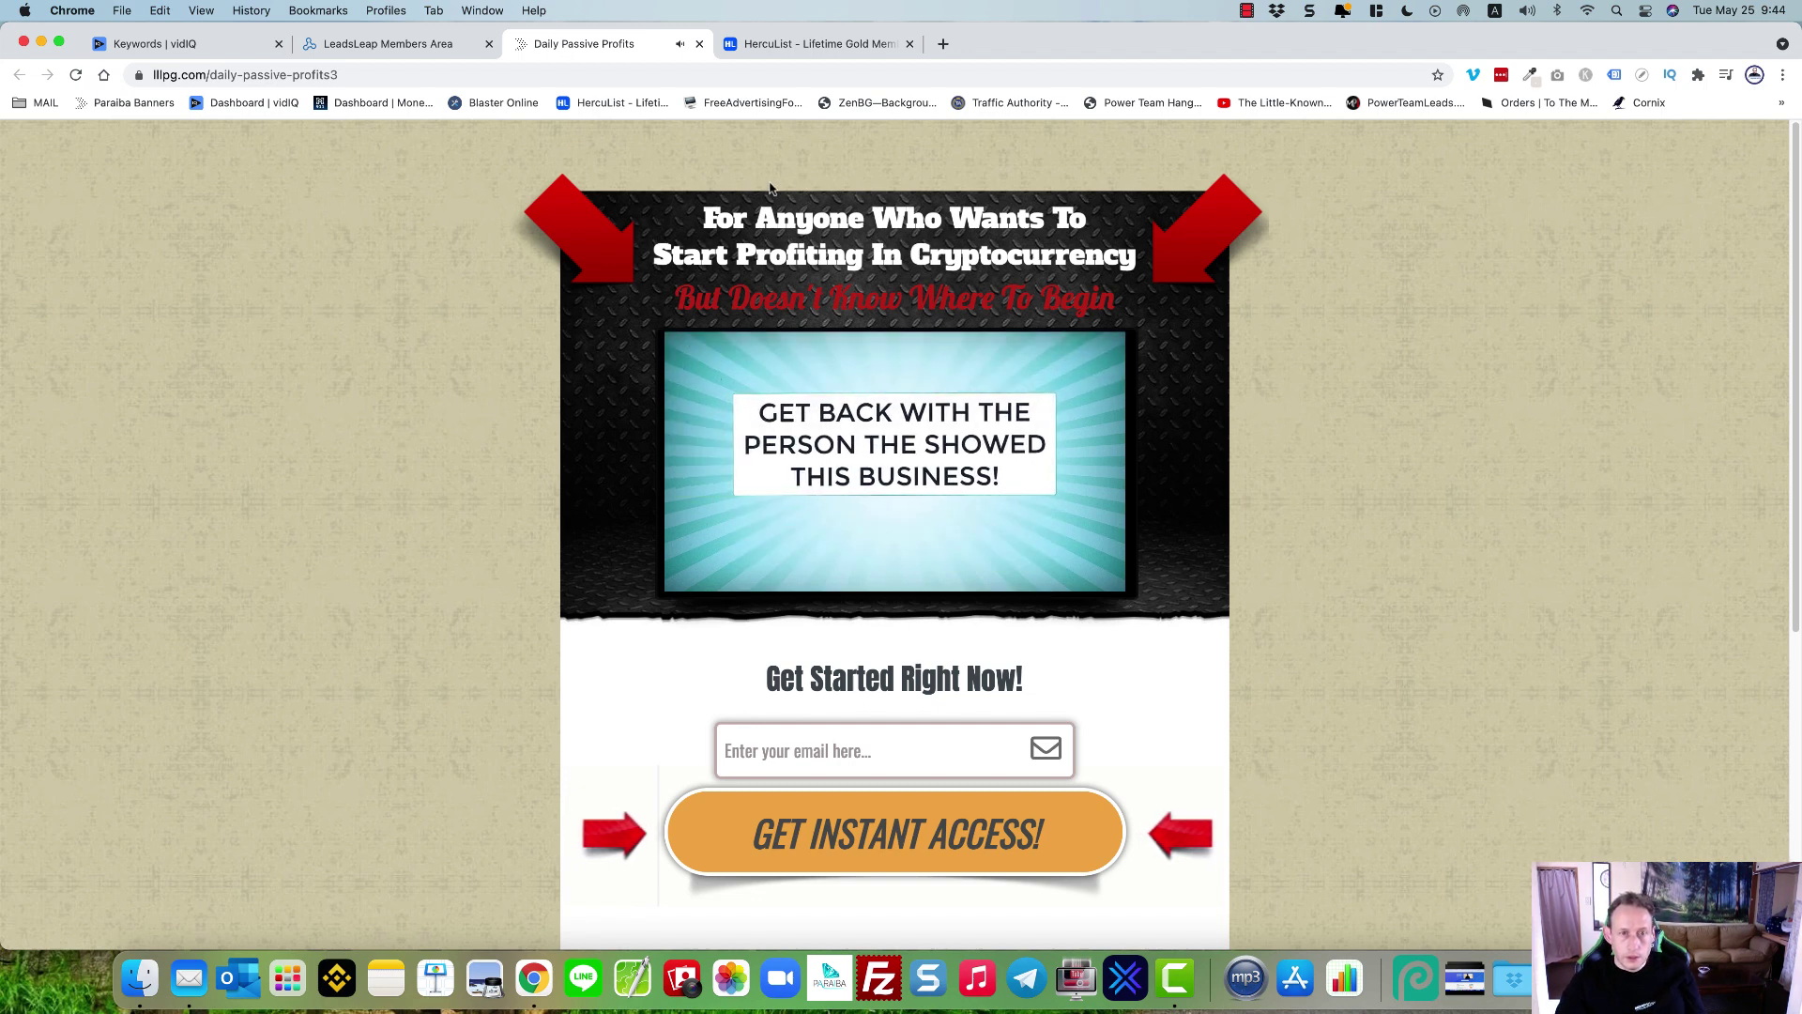
pyautogui.moveTo(894, 465)
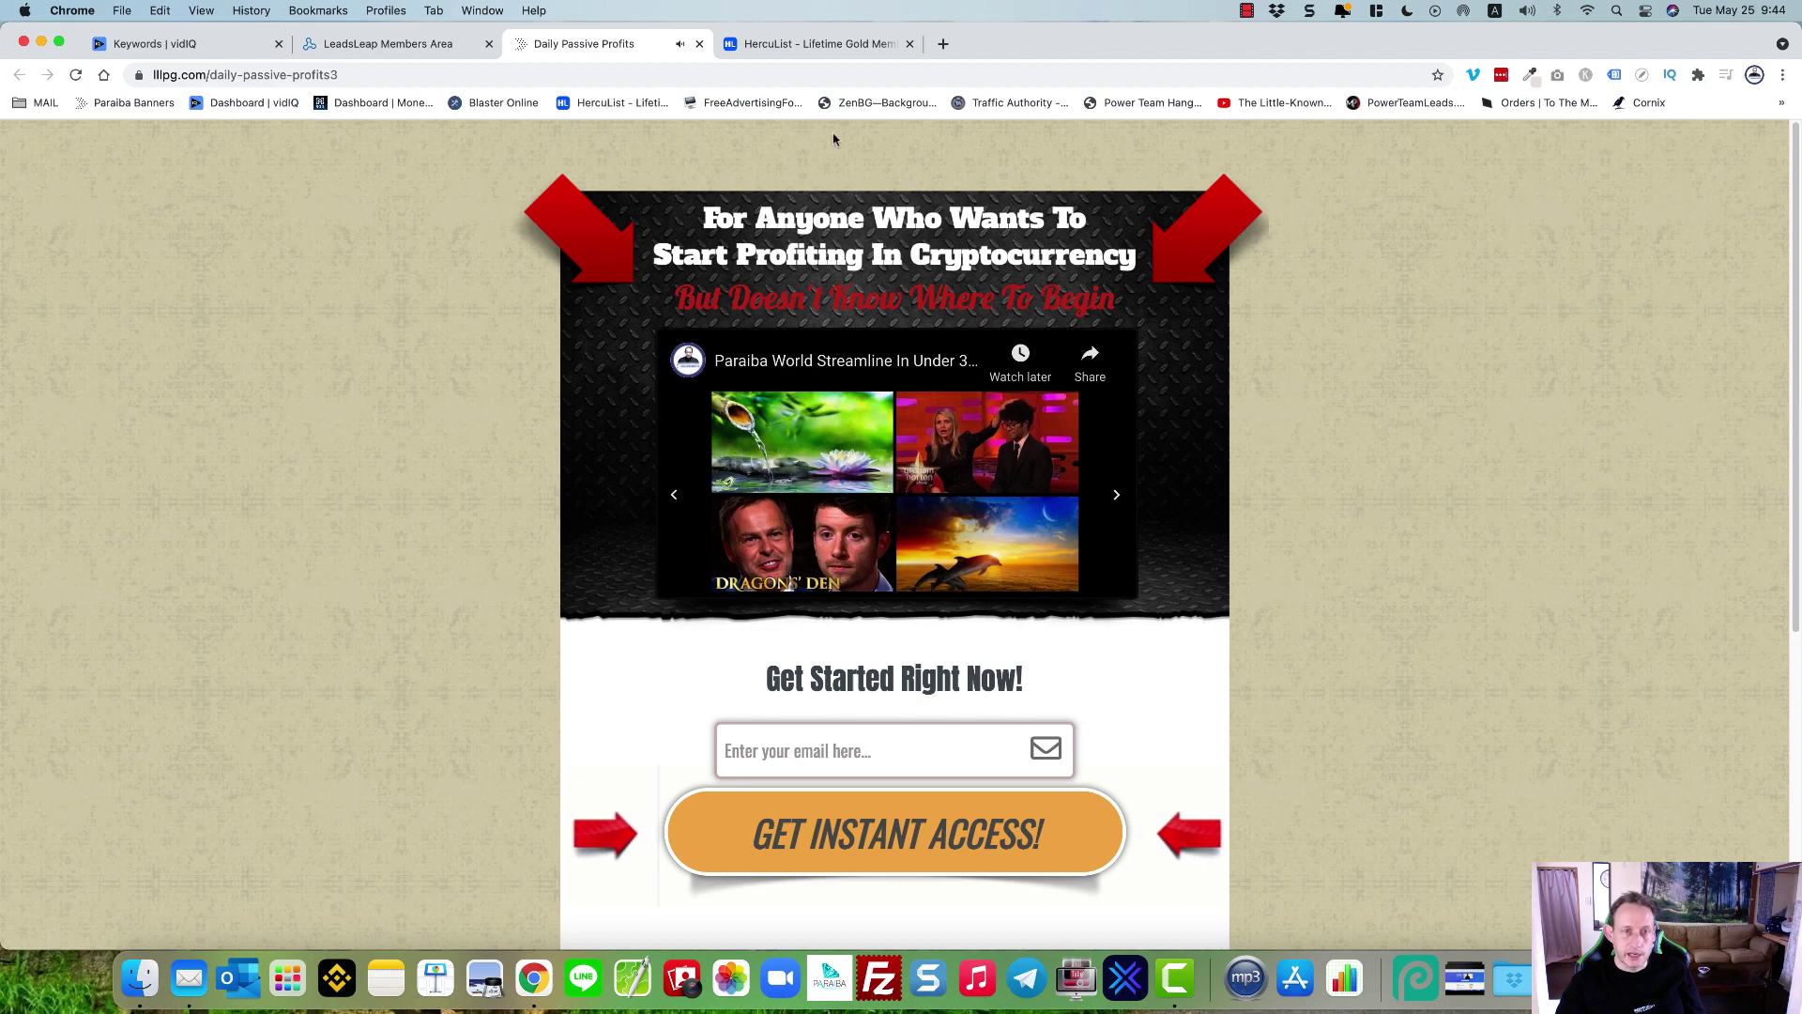
# Step: Close the landing page tab and collapse the daily-passive-profits3 traffic details in LeadsLeap
pyautogui.click(700, 43)
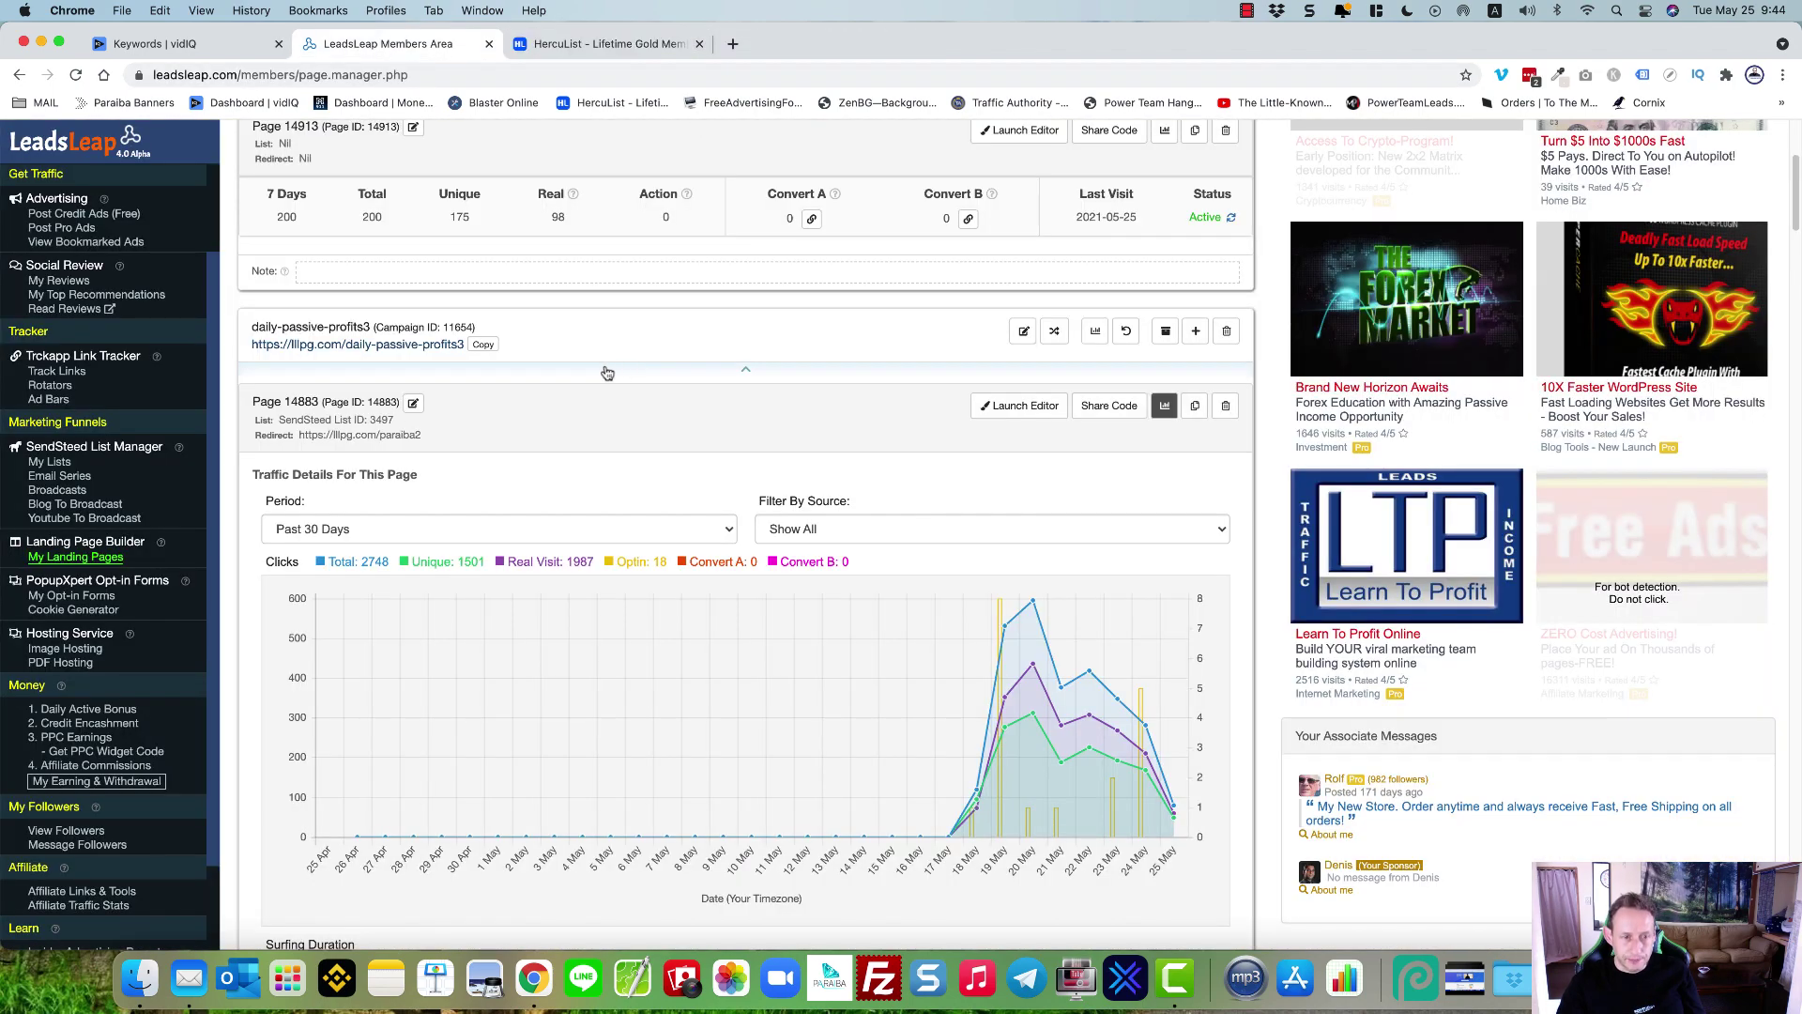
pyautogui.scroll(-1, 495, 377)
pyautogui.scroll(-2, 495, 377)
pyautogui.scroll(-2, 495, 378)
pyautogui.scroll(5, 496, 377)
pyautogui.click(1164, 449)
# Step: Show Page 14754 (daily-passive-profits2) source stats—608 clicks, 11 opt-ins—highlighting the fafysolo2 row
pyautogui.scroll(-3, 619, 562)
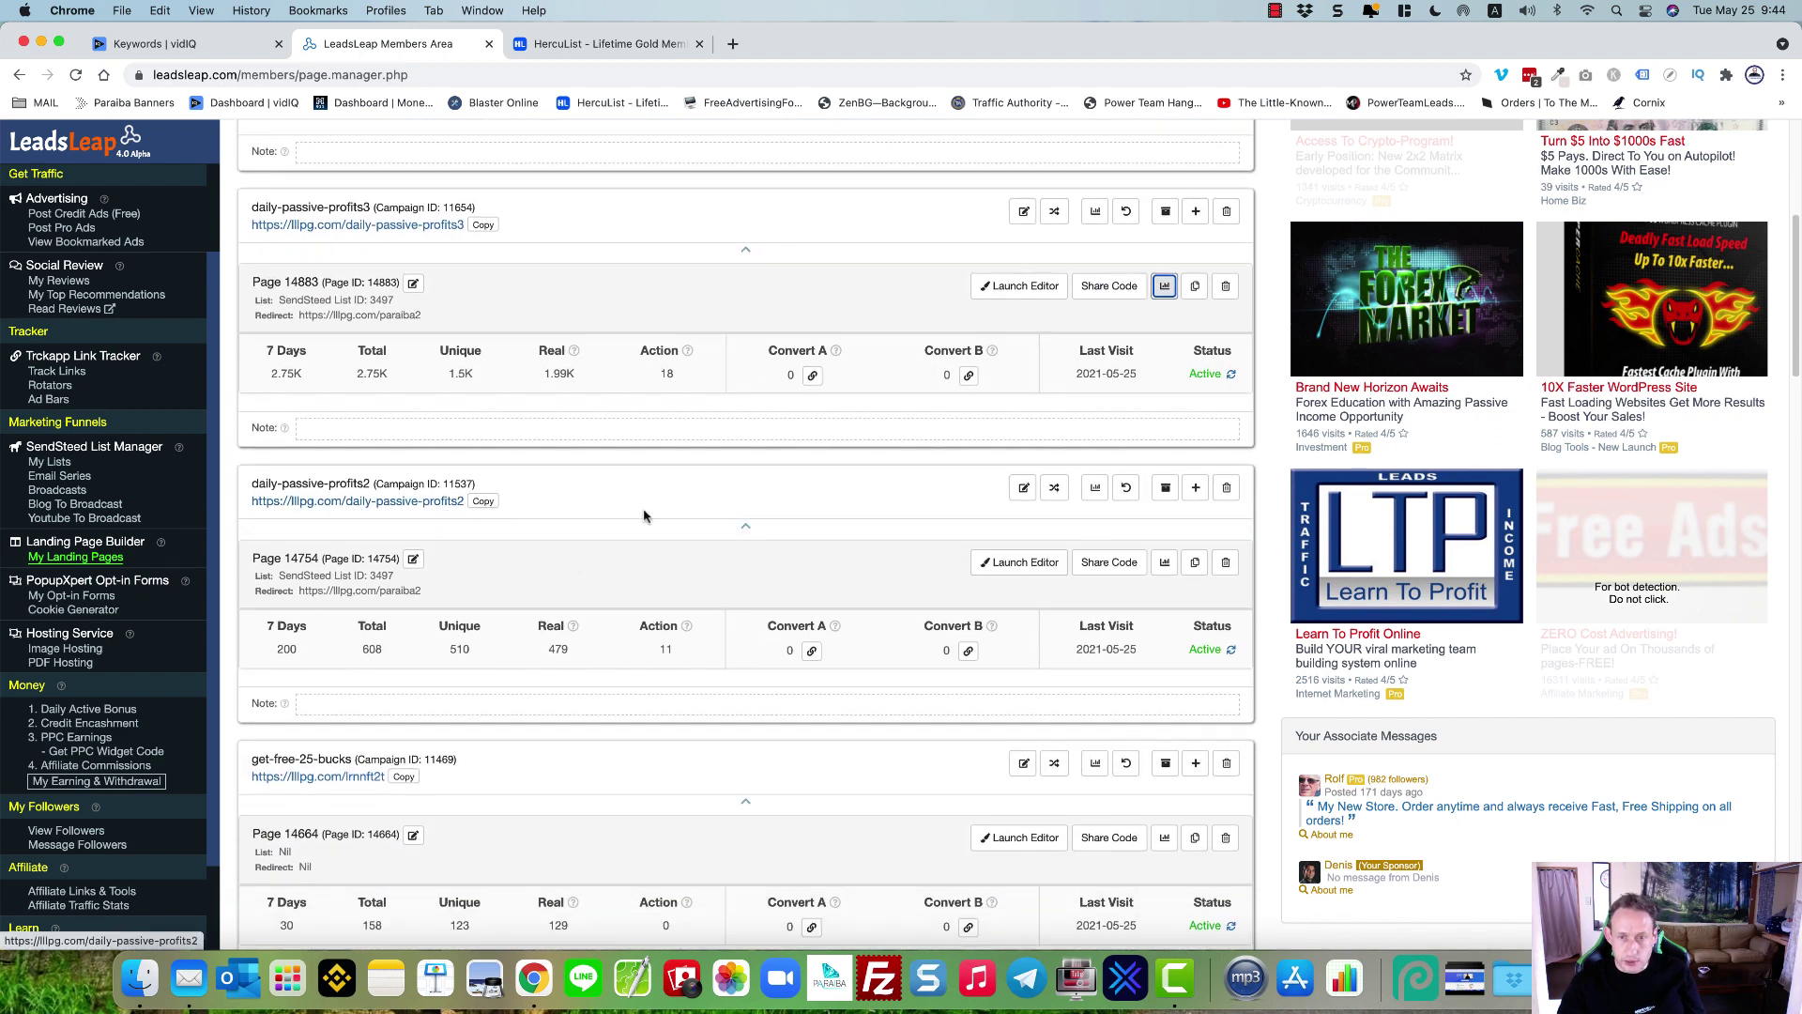
pyautogui.click(1164, 562)
pyautogui.scroll(-5, 1131, 573)
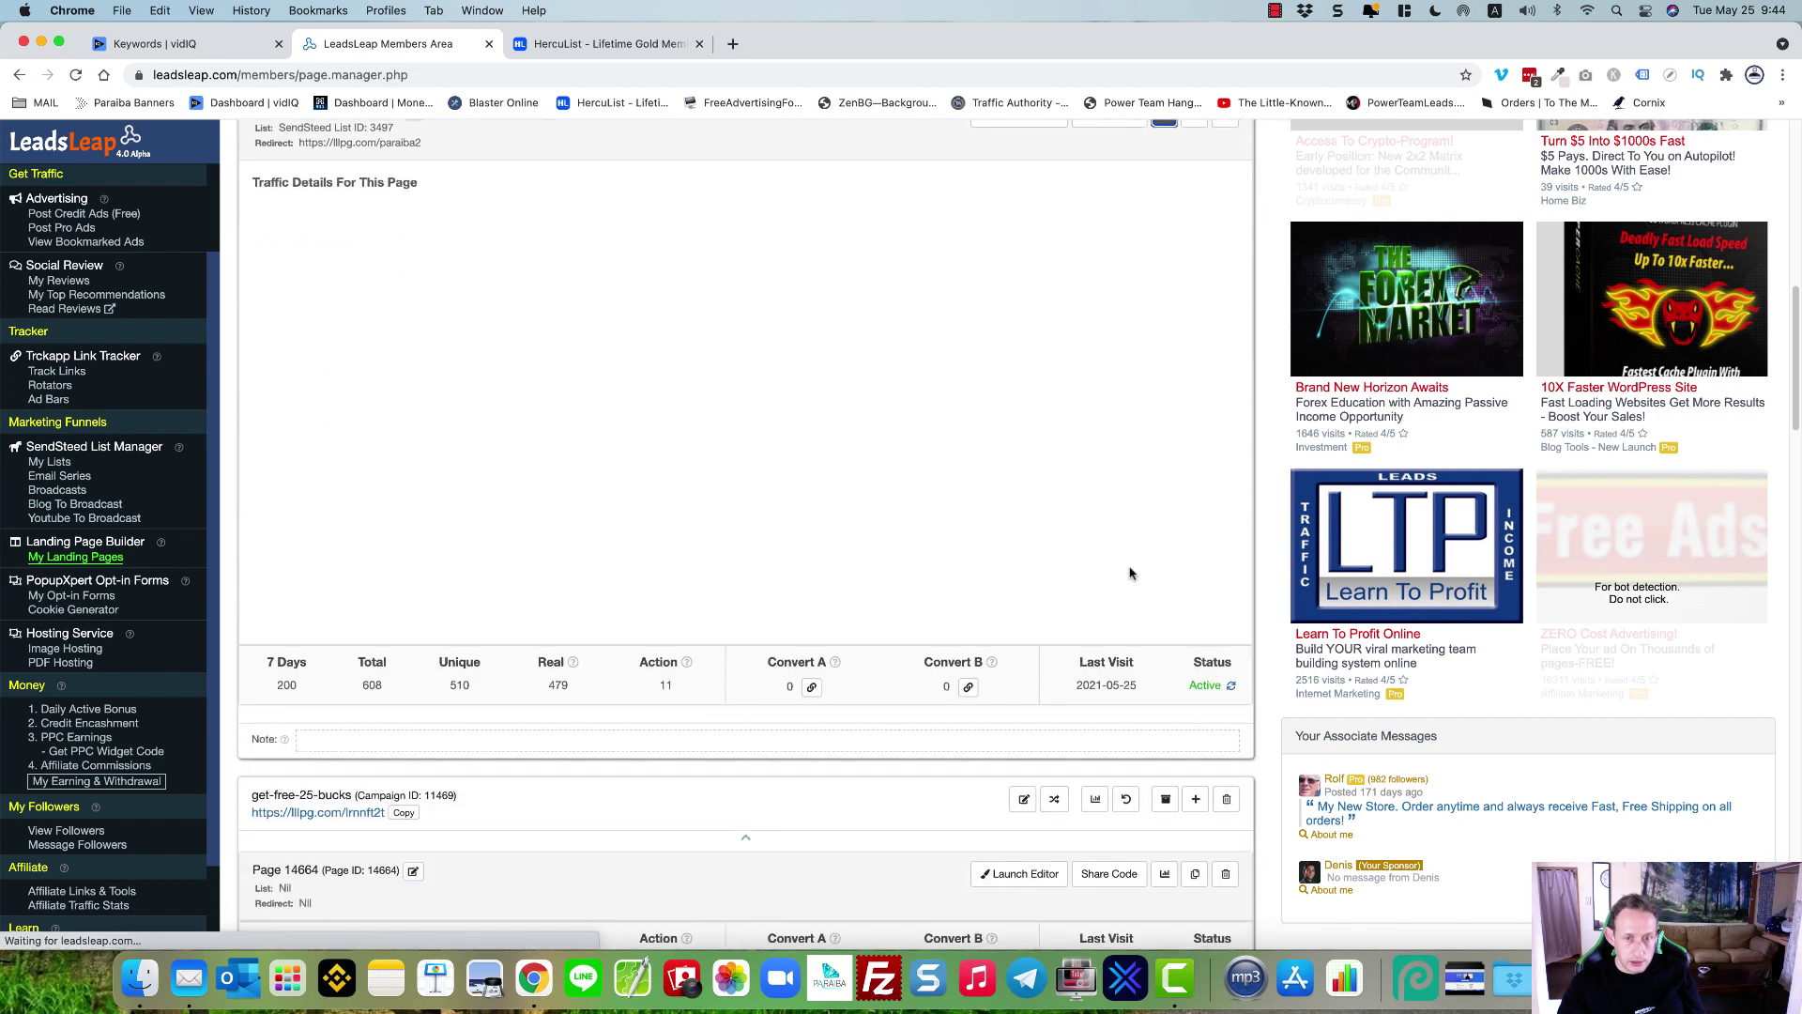
pyautogui.scroll(-5, 1131, 573)
pyautogui.scroll(-1, 1101, 597)
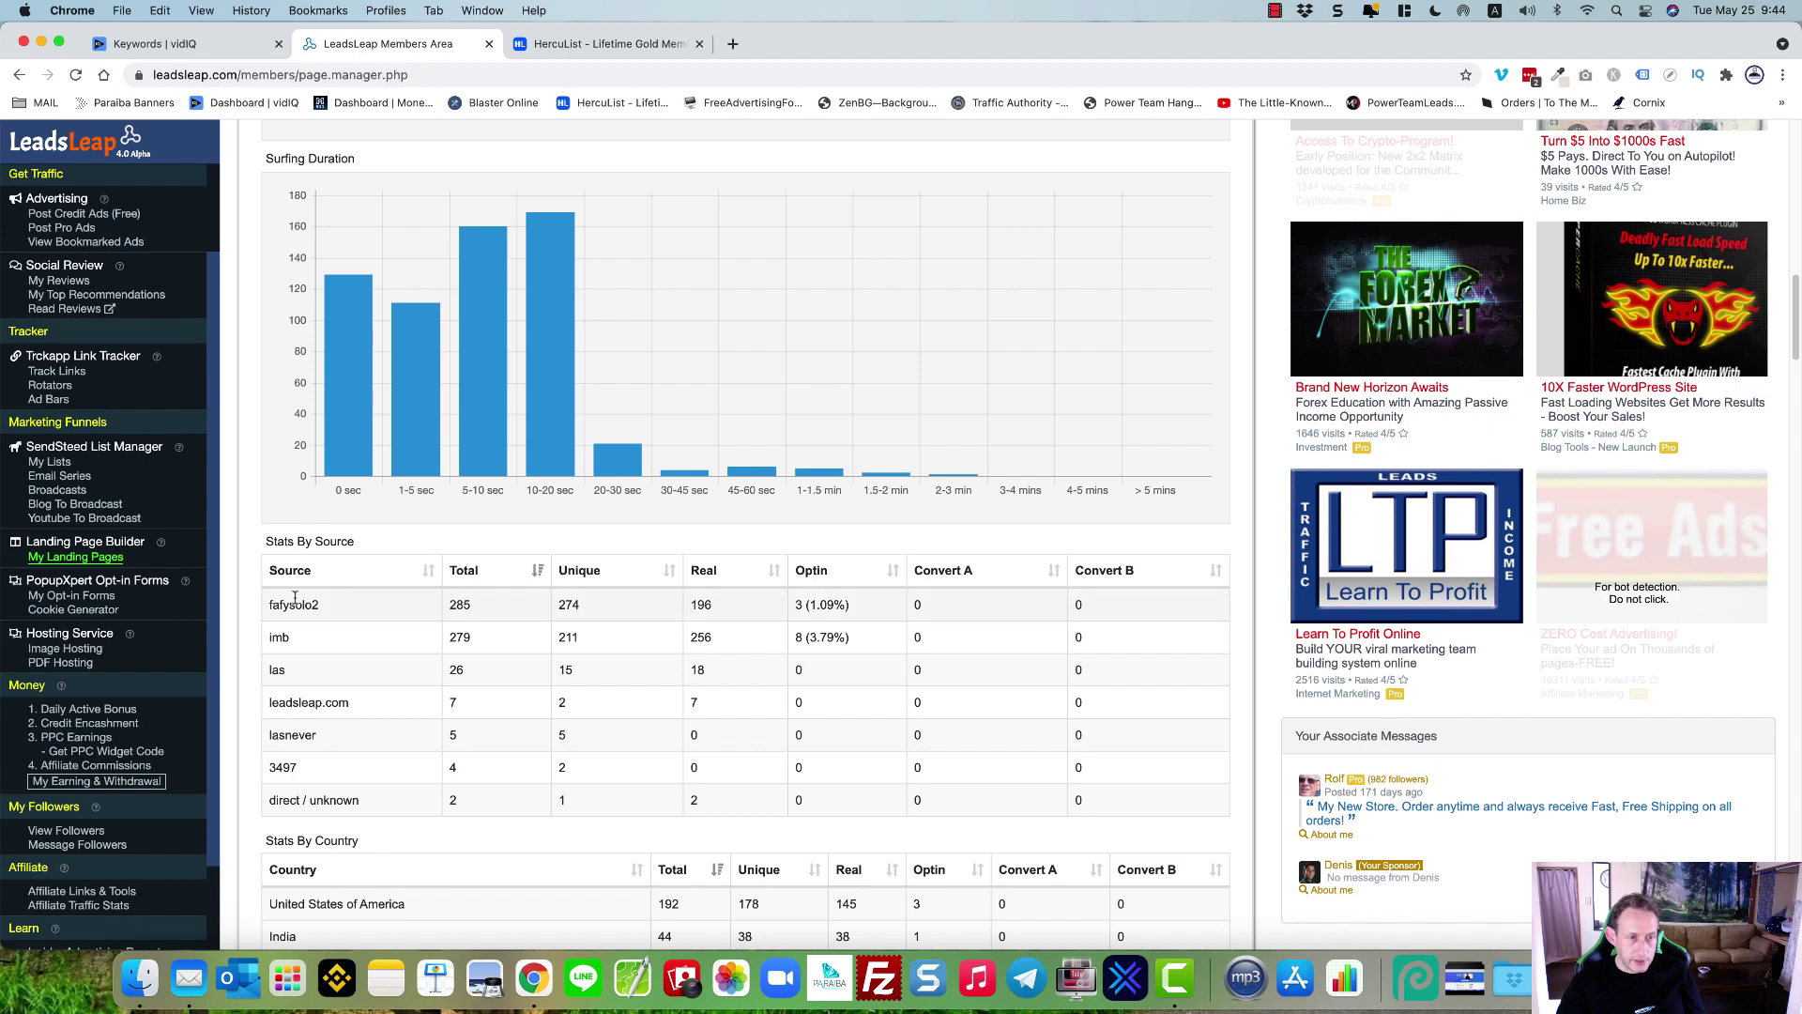
pyautogui.moveTo(270, 605); pyautogui.dragTo(346, 608)
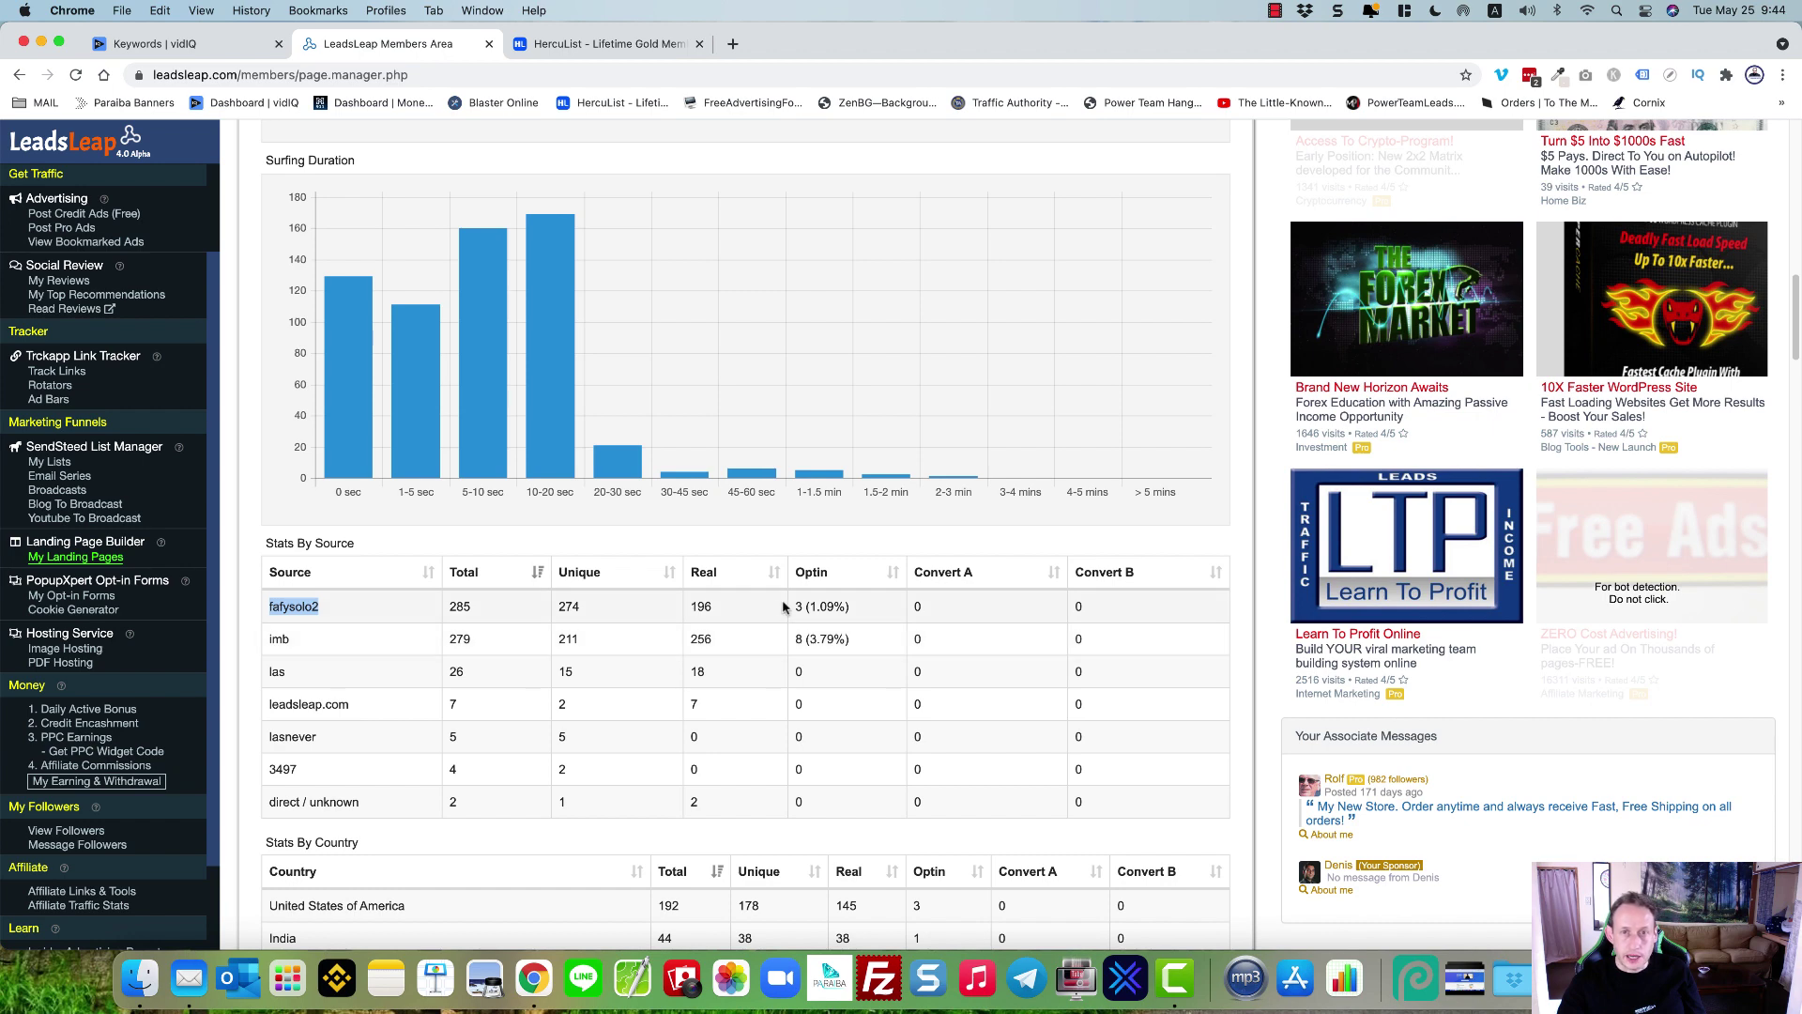
pyautogui.scroll(3, 779, 610)
pyautogui.scroll(2, 779, 605)
pyautogui.scroll(2, 770, 604)
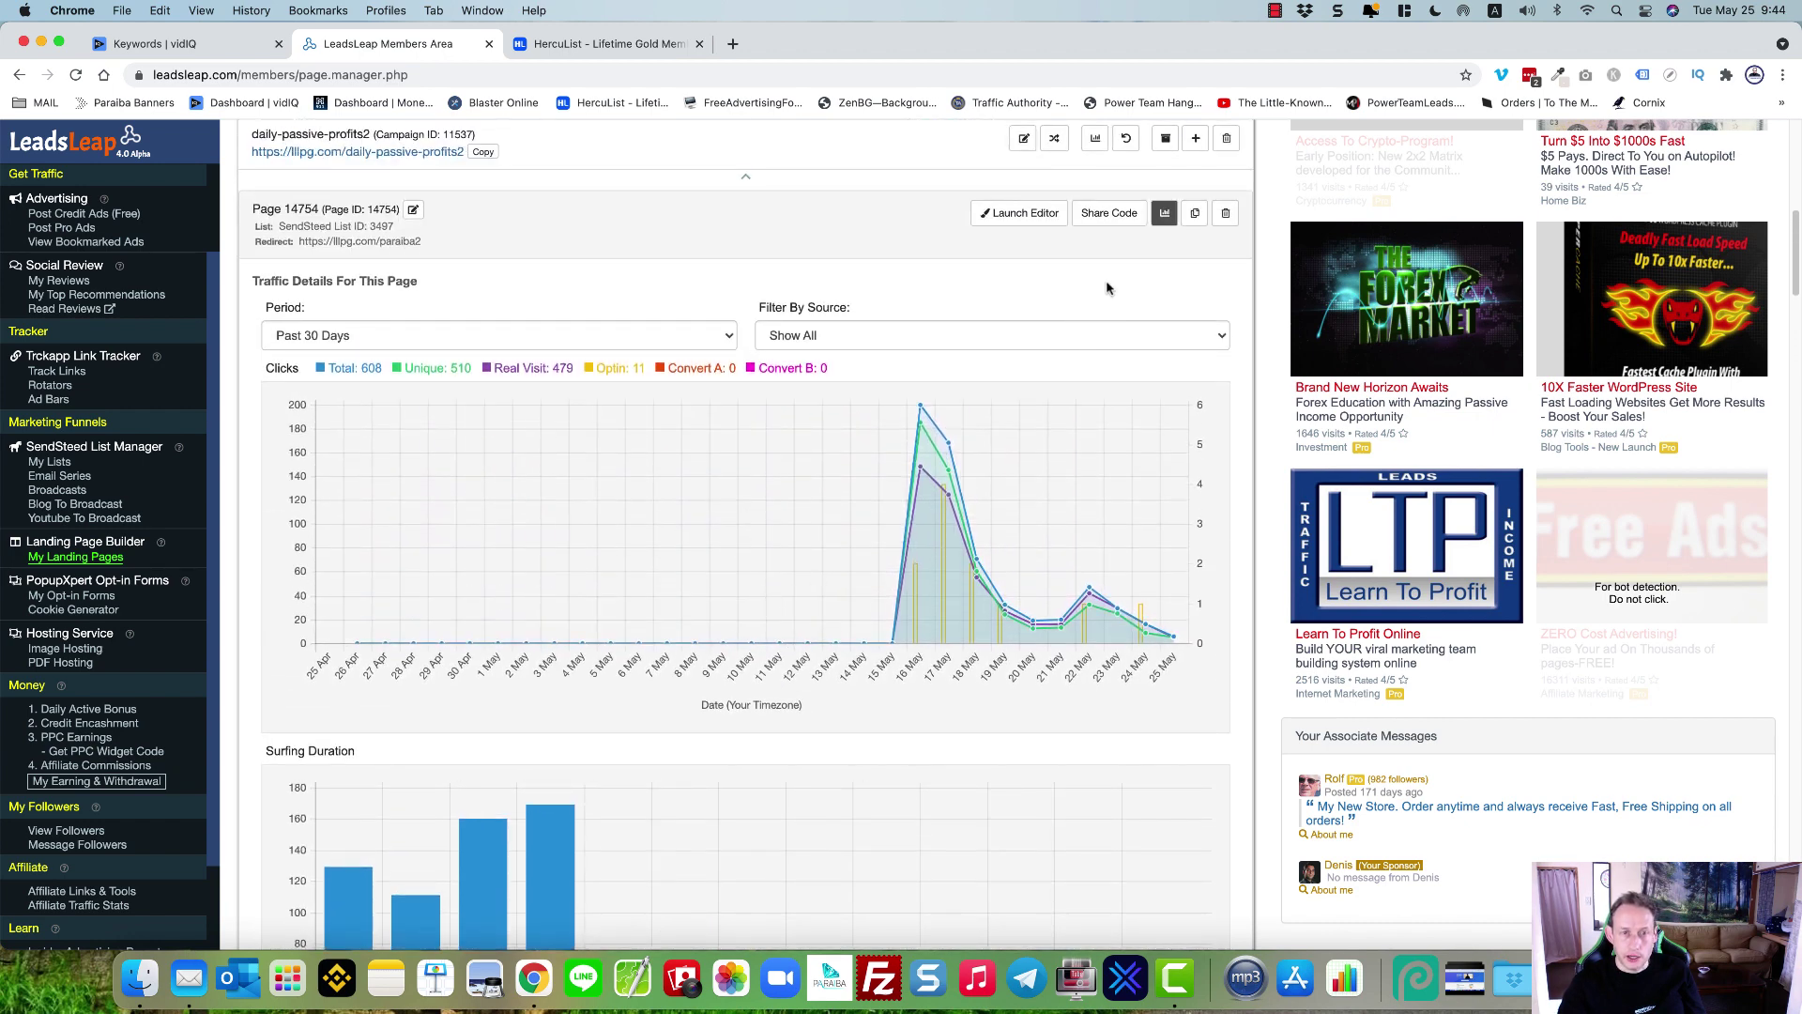
# Step: Swap to Page 14551 (daily-passive-profits) traffic details: 1,765 clicks, 38 opt-ins, down to Stats By Source
pyautogui.click(1164, 212)
pyautogui.scroll(-2, 877, 559)
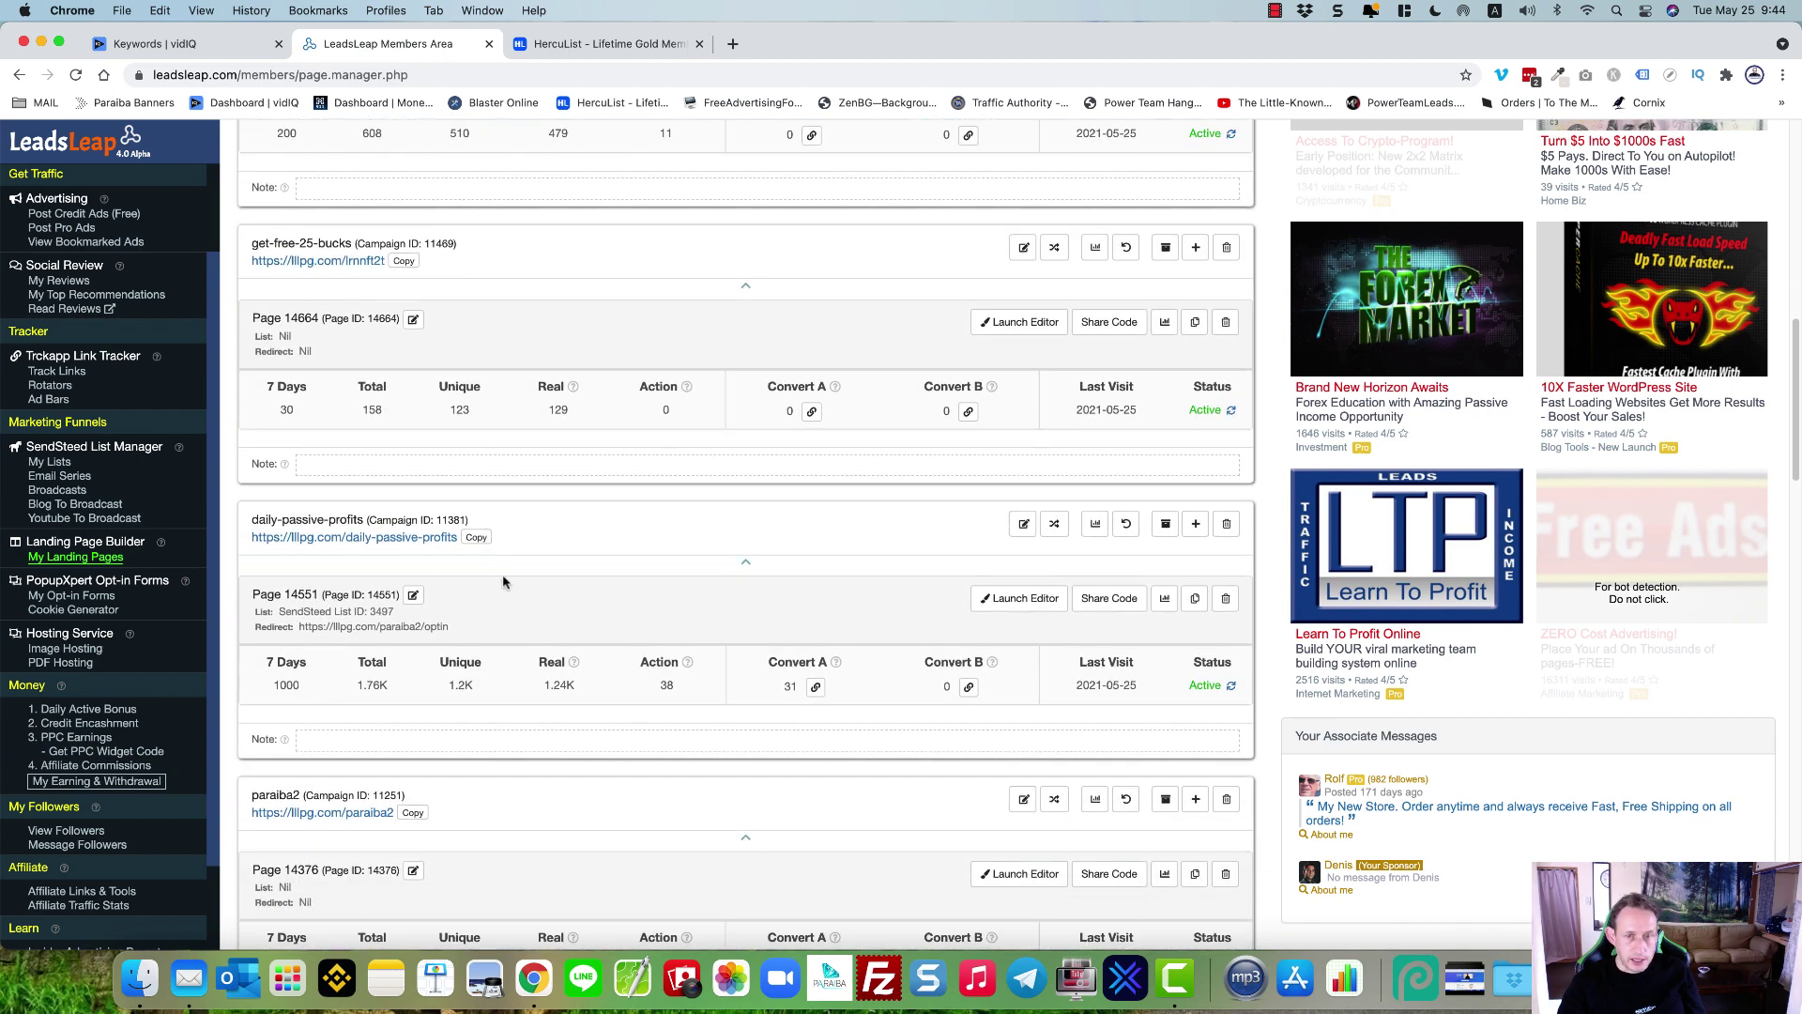
pyautogui.scroll(-1, 987, 535)
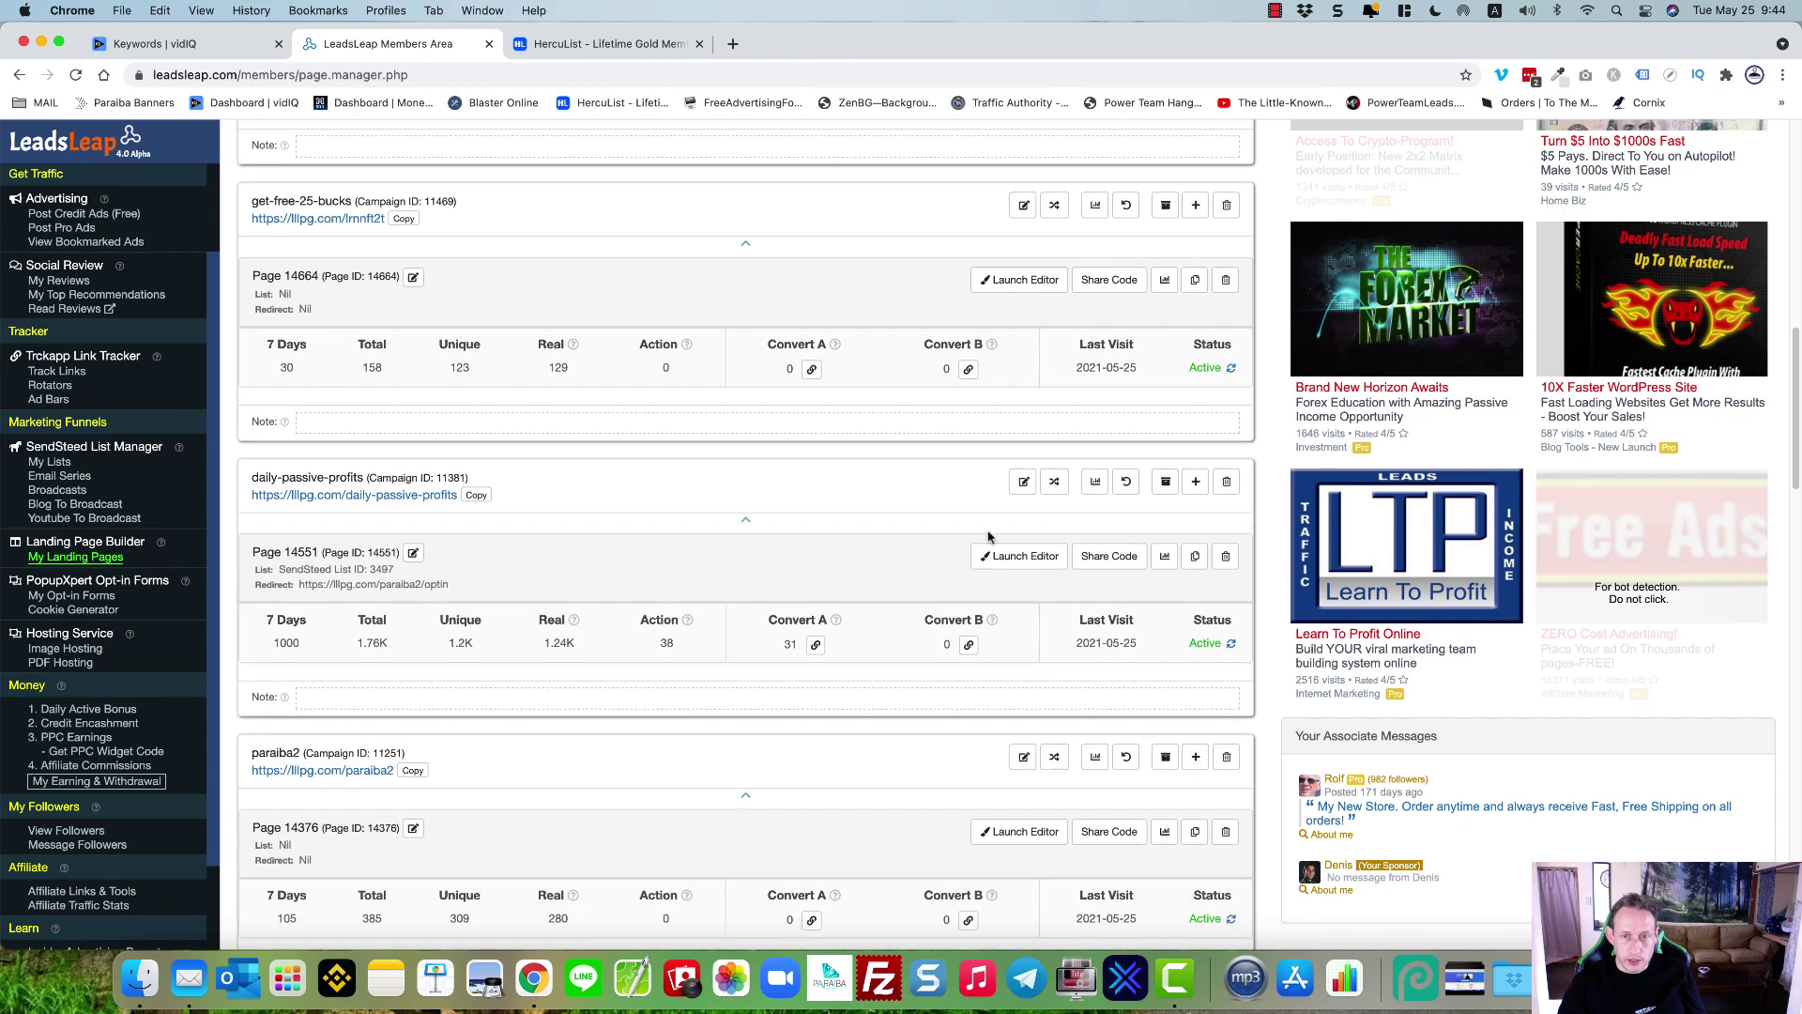
pyautogui.click(1164, 555)
pyautogui.scroll(-3, 736, 611)
pyautogui.scroll(-3, 736, 611)
pyautogui.scroll(-3, 736, 611)
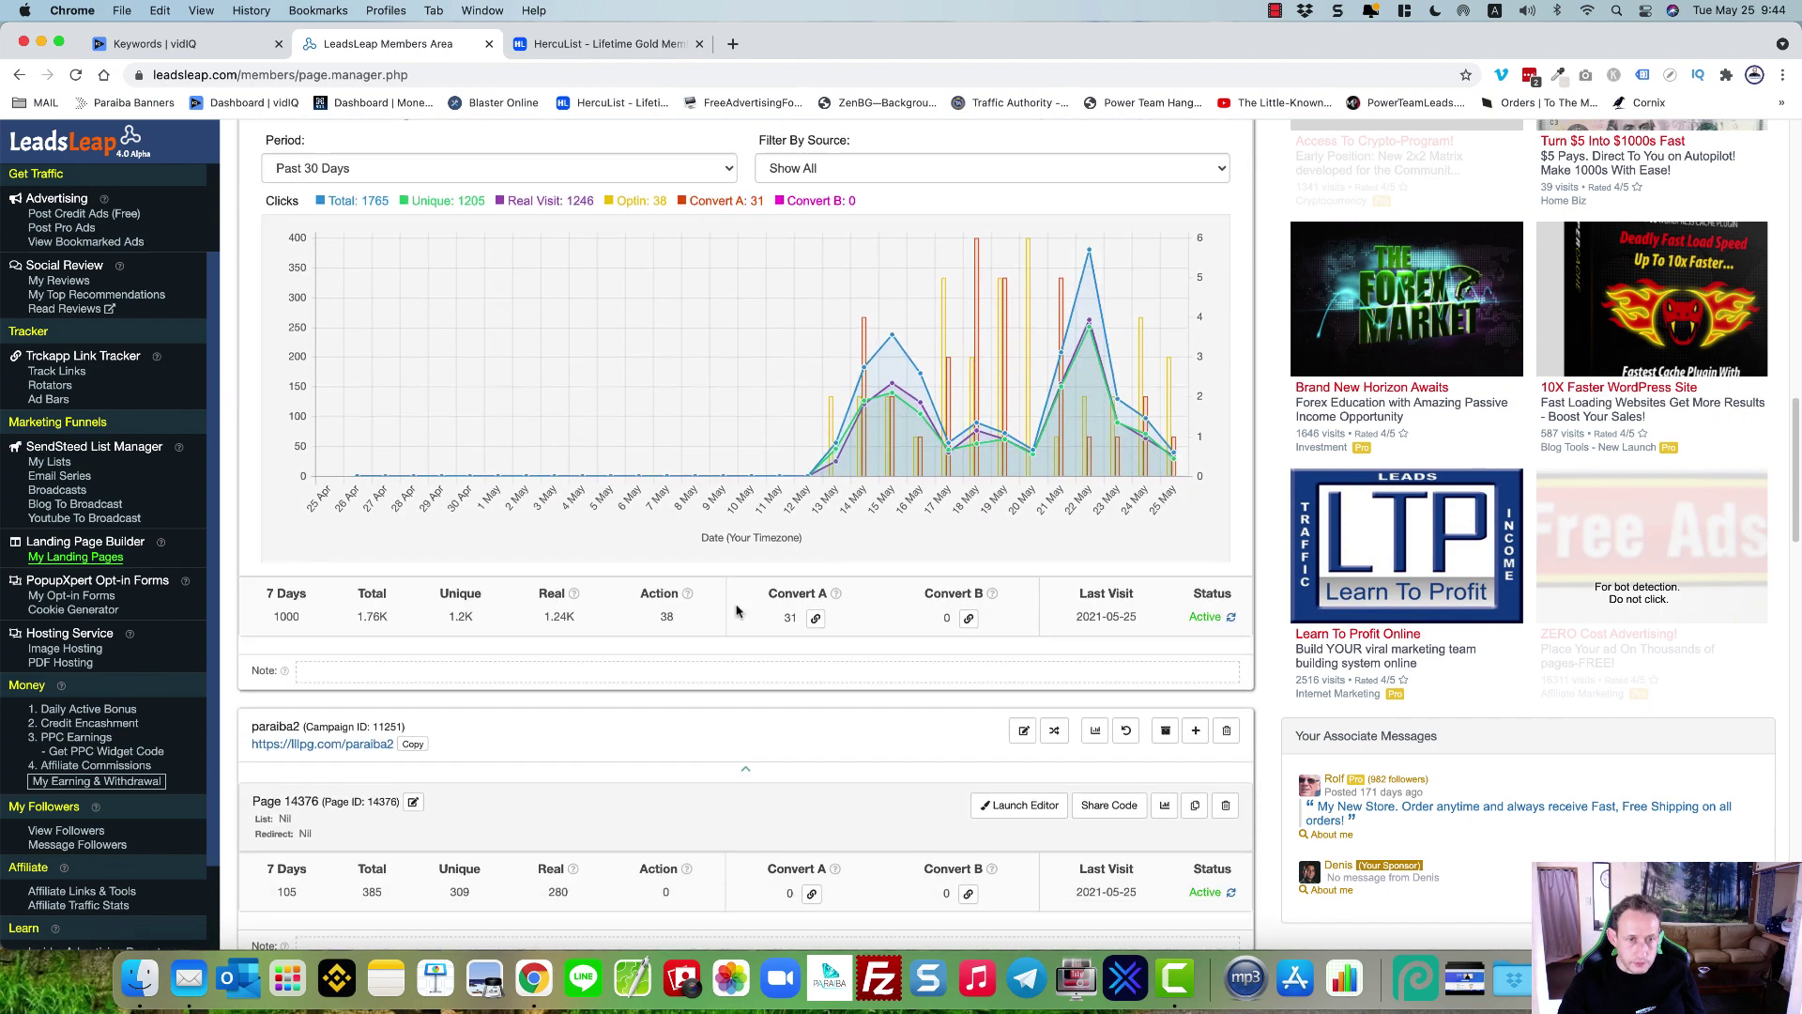
pyautogui.scroll(-5, 736, 611)
pyautogui.scroll(-2, 736, 611)
pyautogui.scroll(-2, 736, 611)
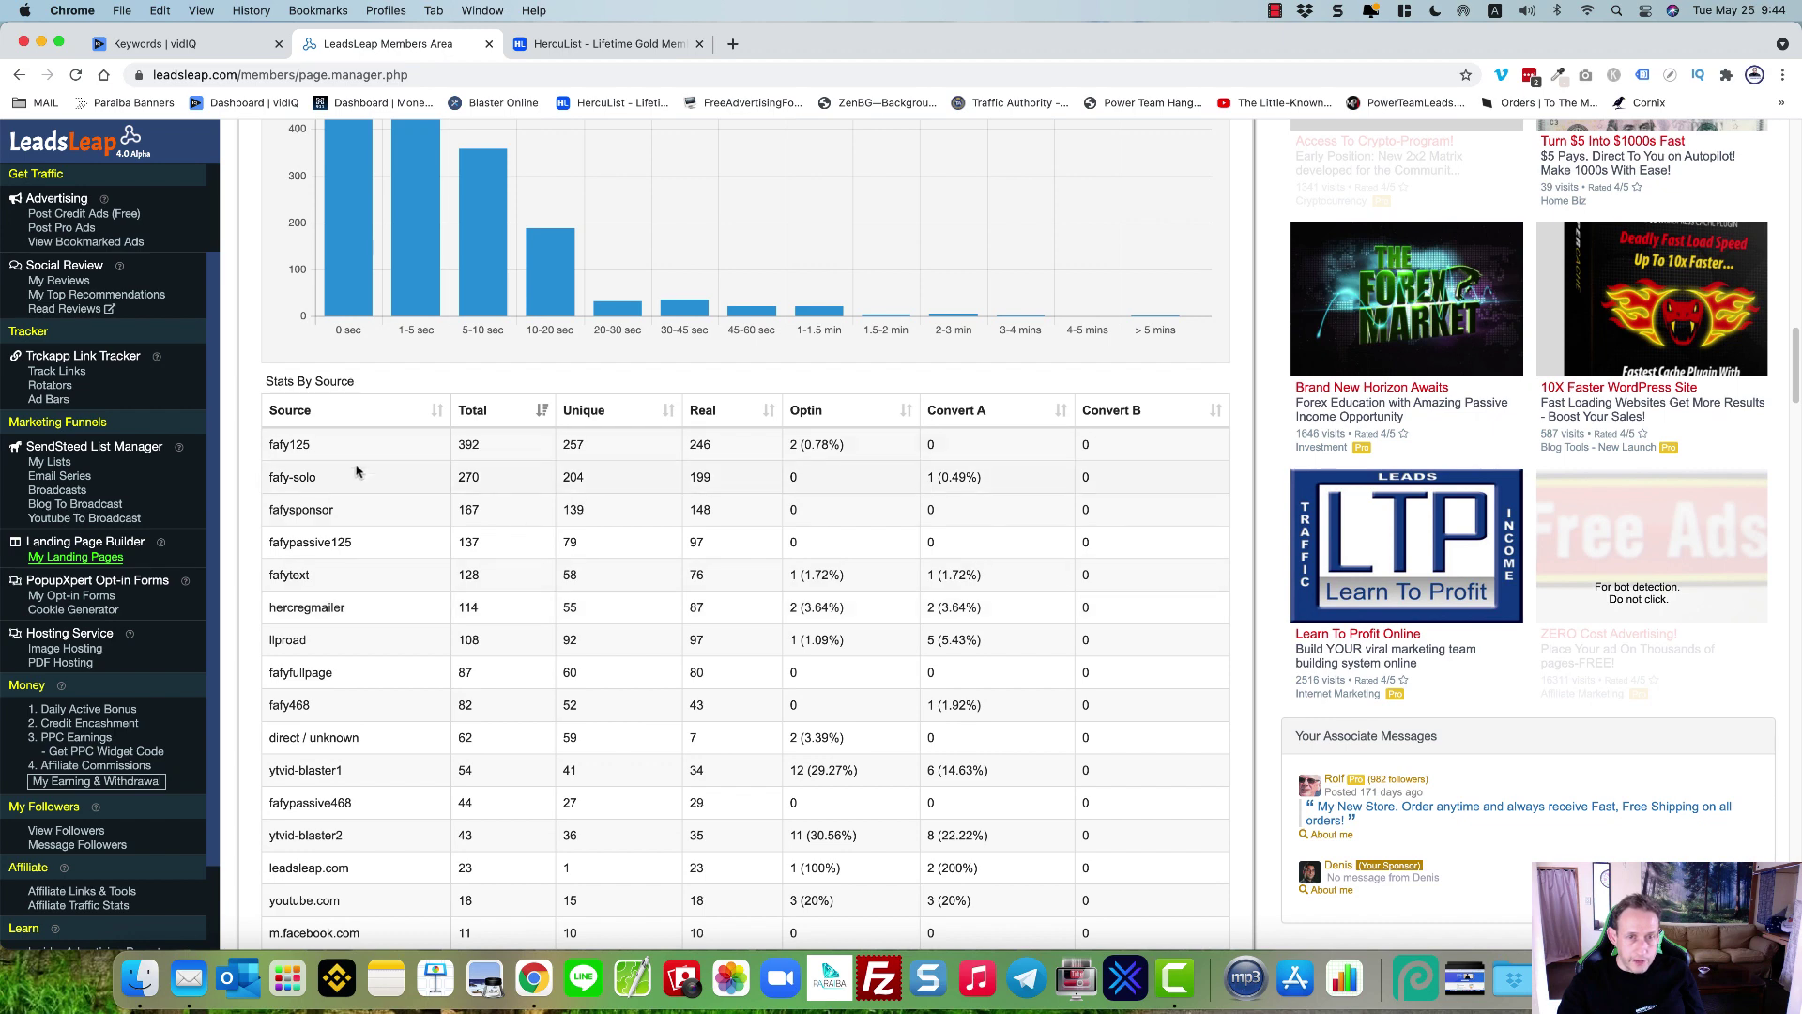
pyautogui.scroll(-1, 357, 474)
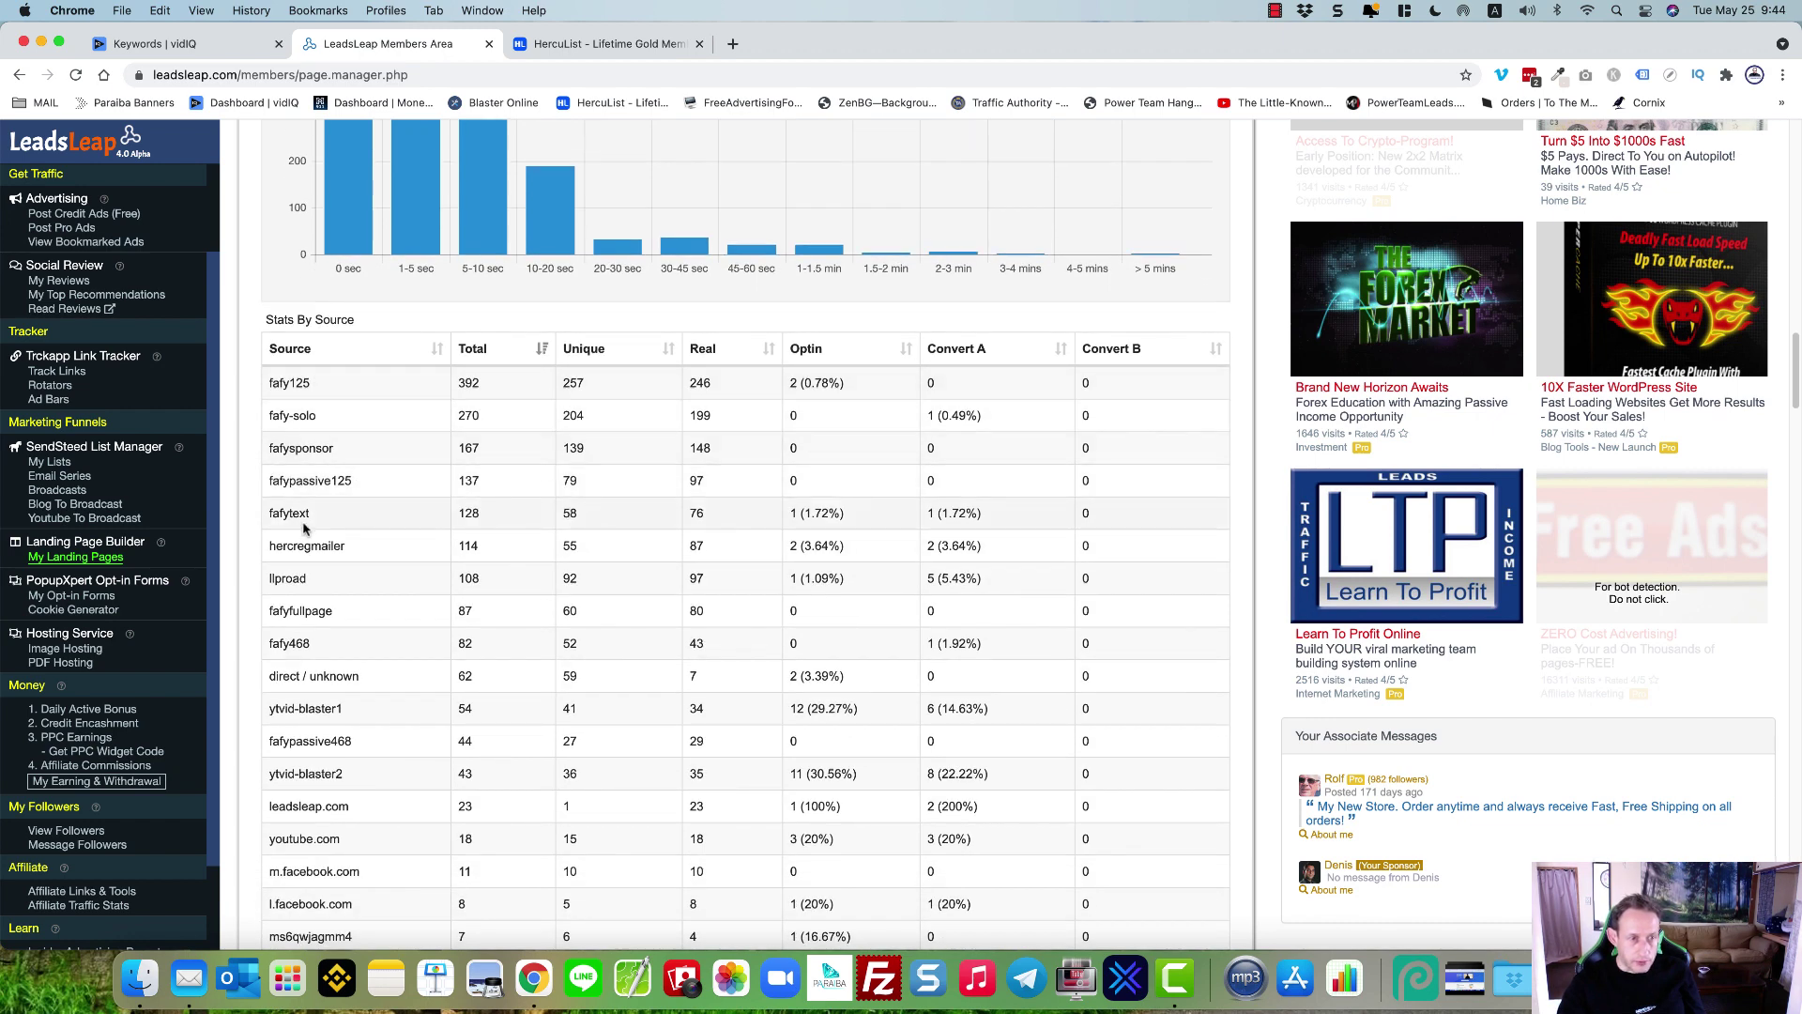
# Step: Highlight the hercregmailer source row's figures, briefly checking the HercuList tab
pyautogui.moveTo(267, 549); pyautogui.dragTo(908, 560)
pyautogui.click(821, 549)
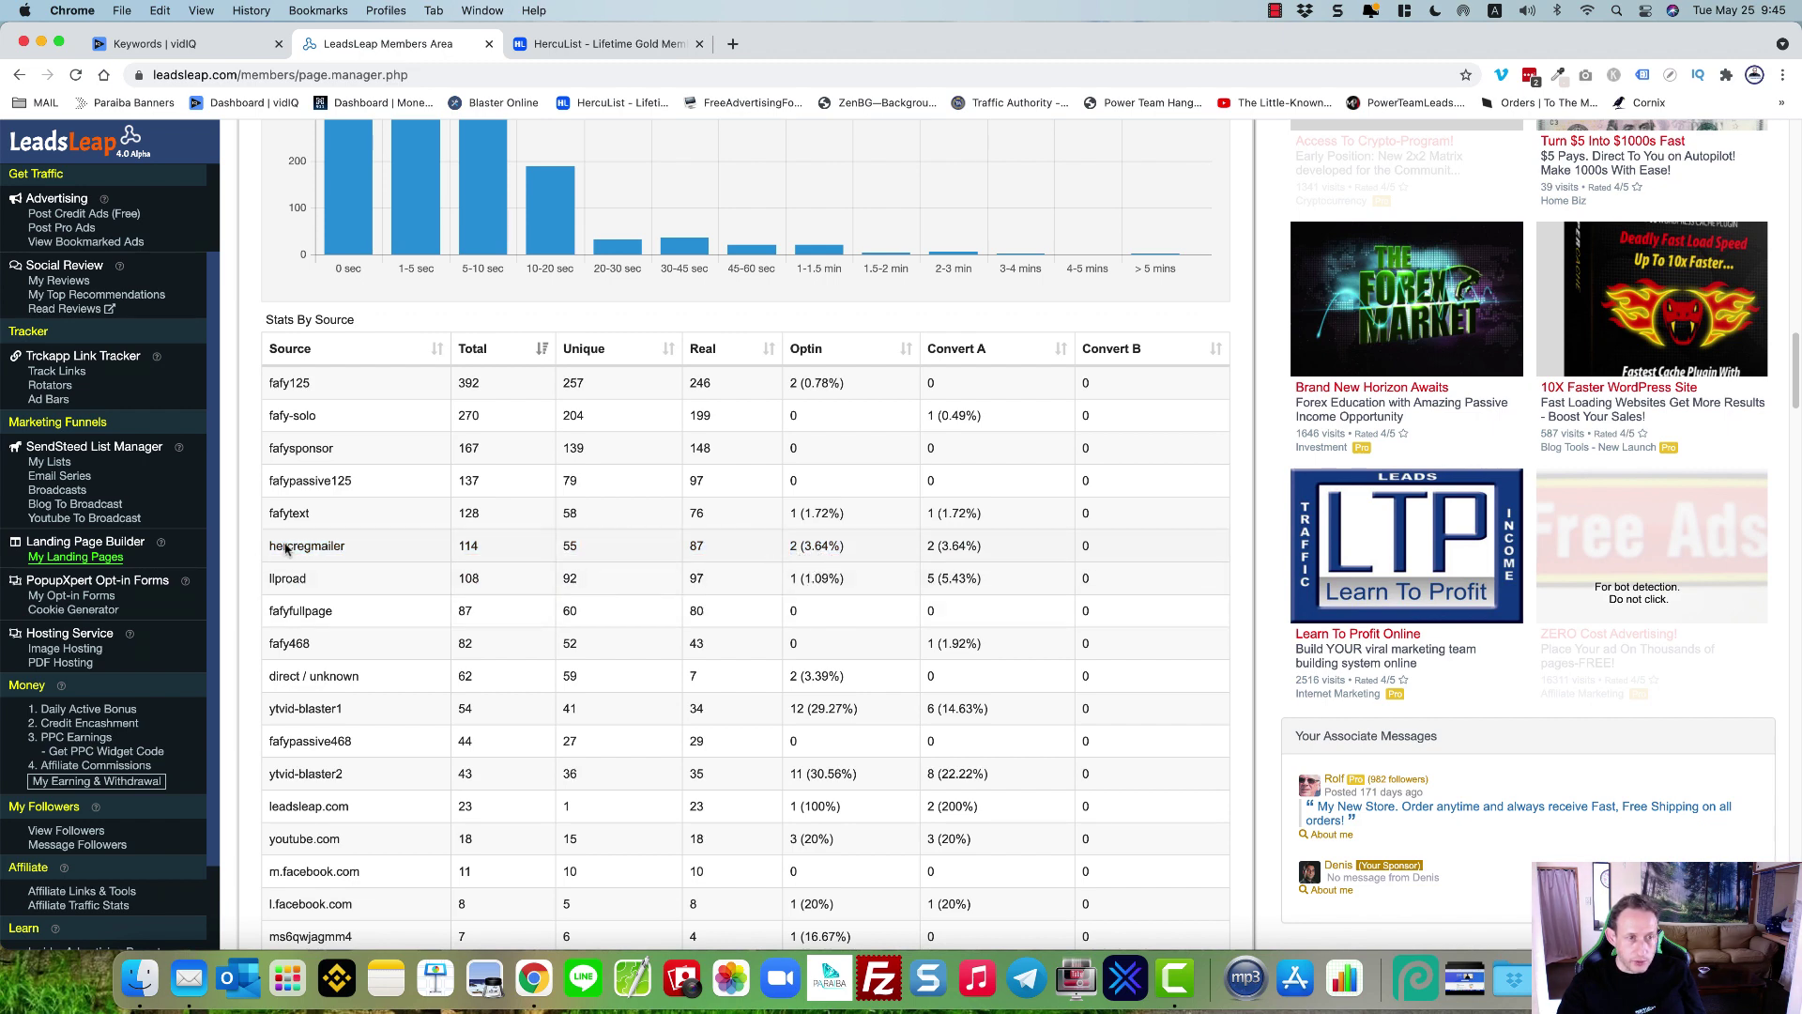
pyautogui.moveTo(269, 545); pyautogui.dragTo(997, 553)
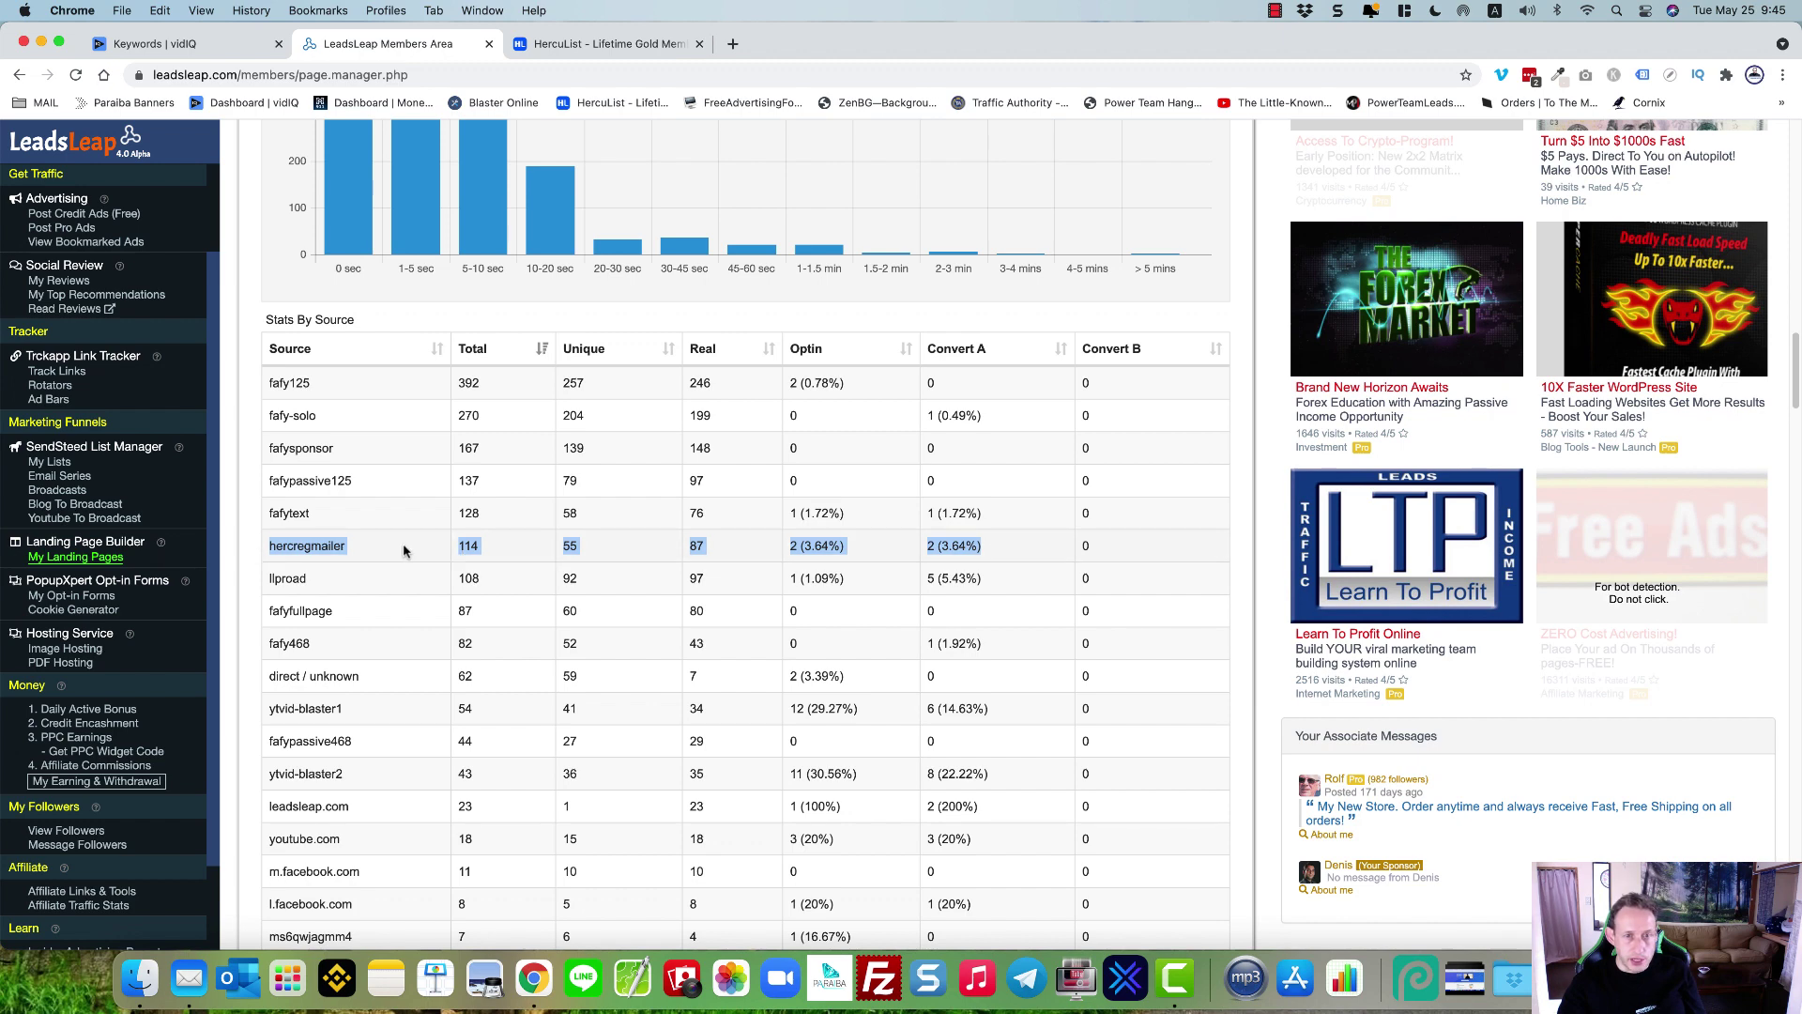
pyautogui.click(583, 39)
pyautogui.click(376, 52)
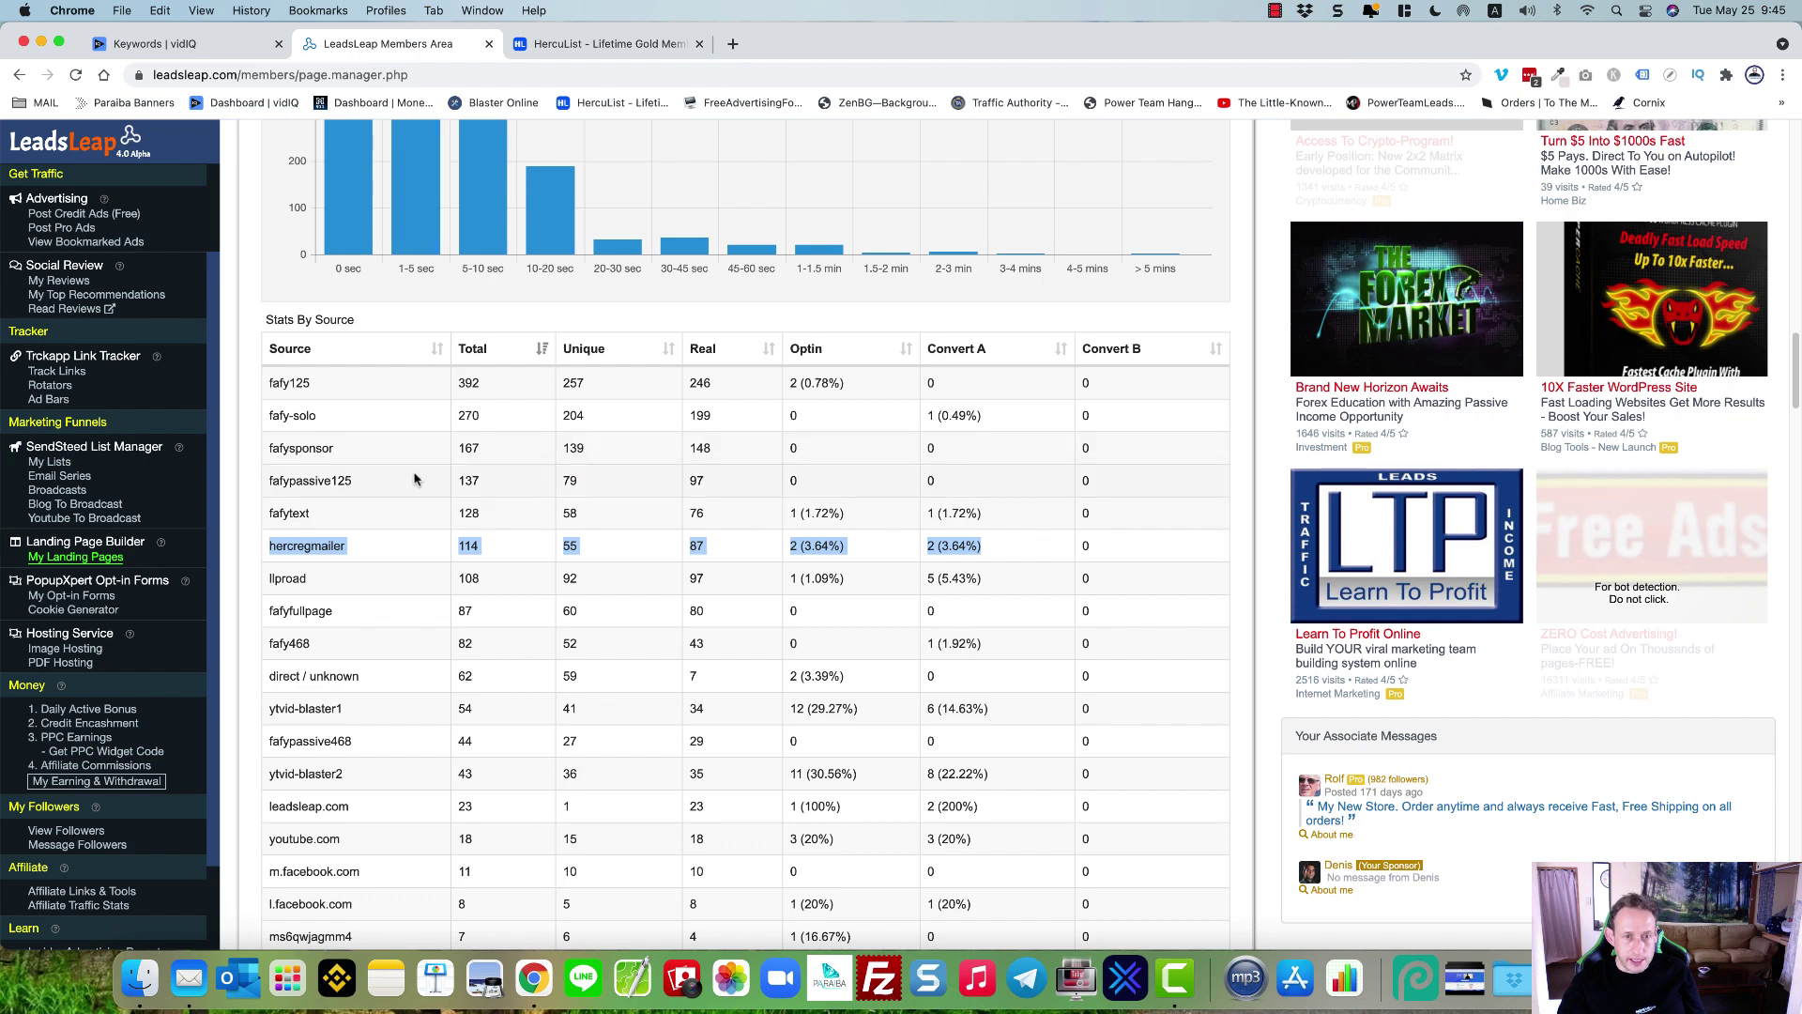
pyautogui.click(796, 549)
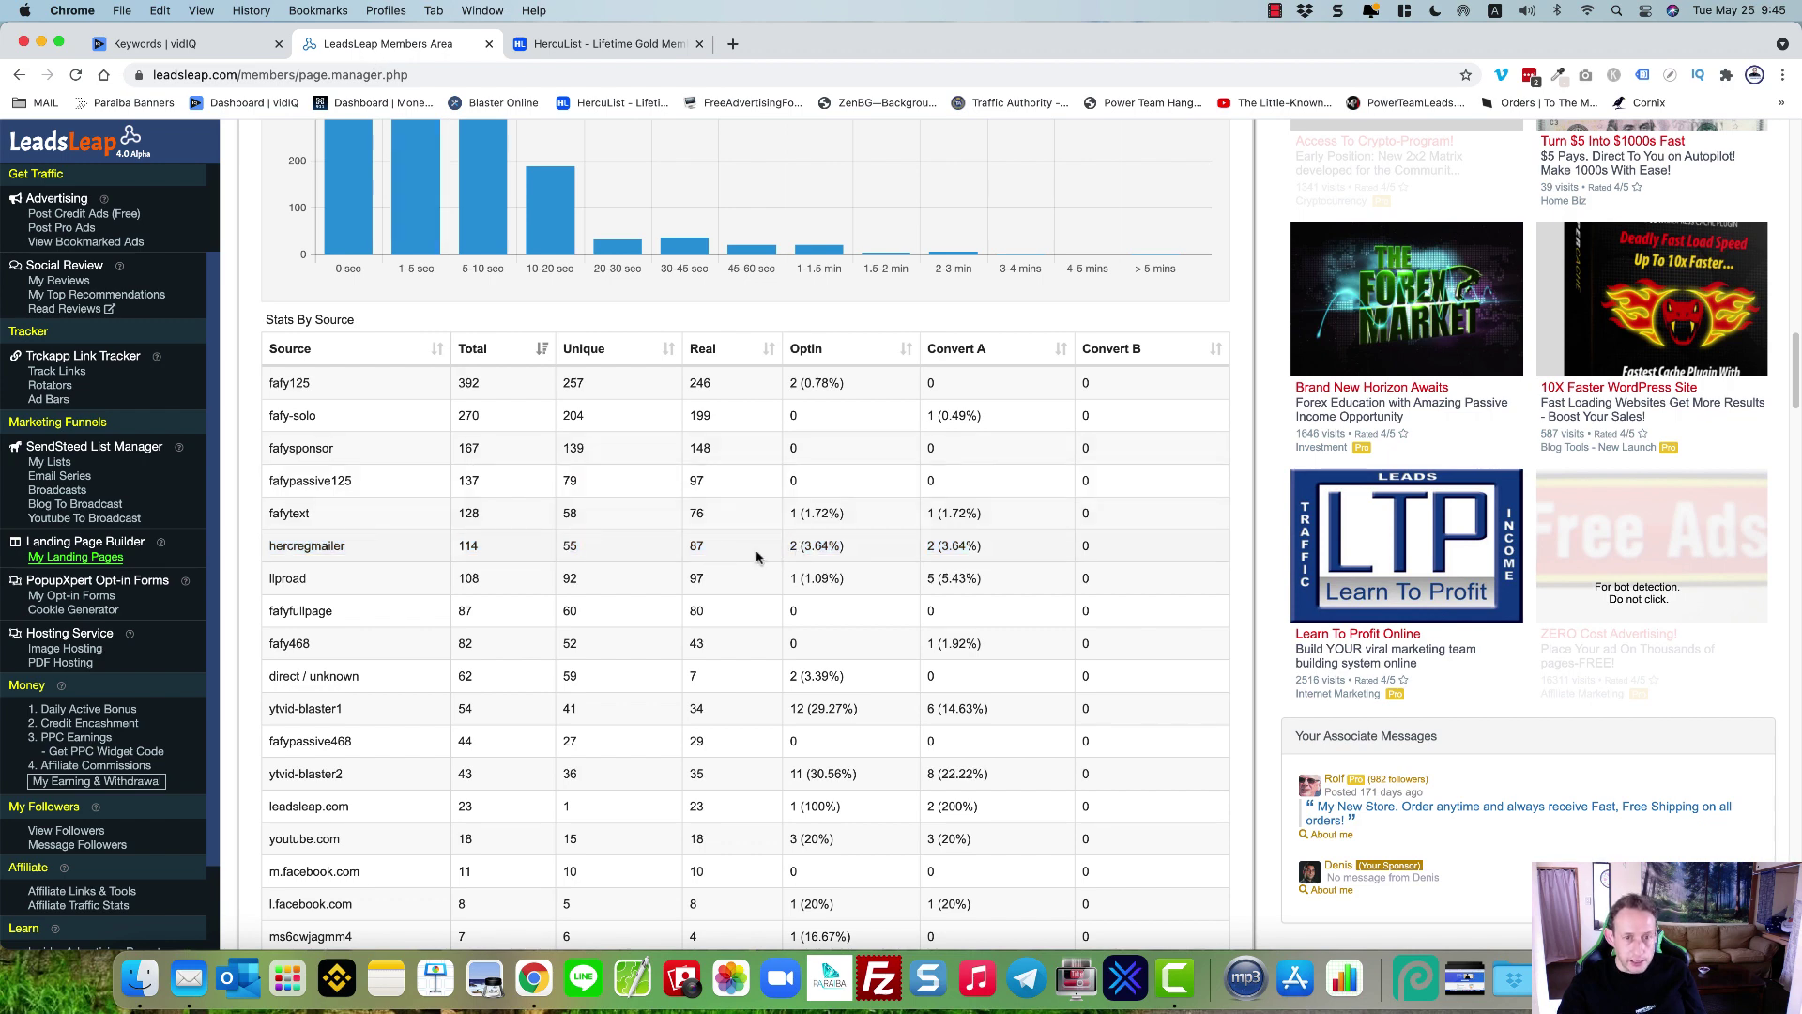
# Step: Highlight the fafypassive468 source row's opt-in figures
pyautogui.scroll(-2, 702, 596)
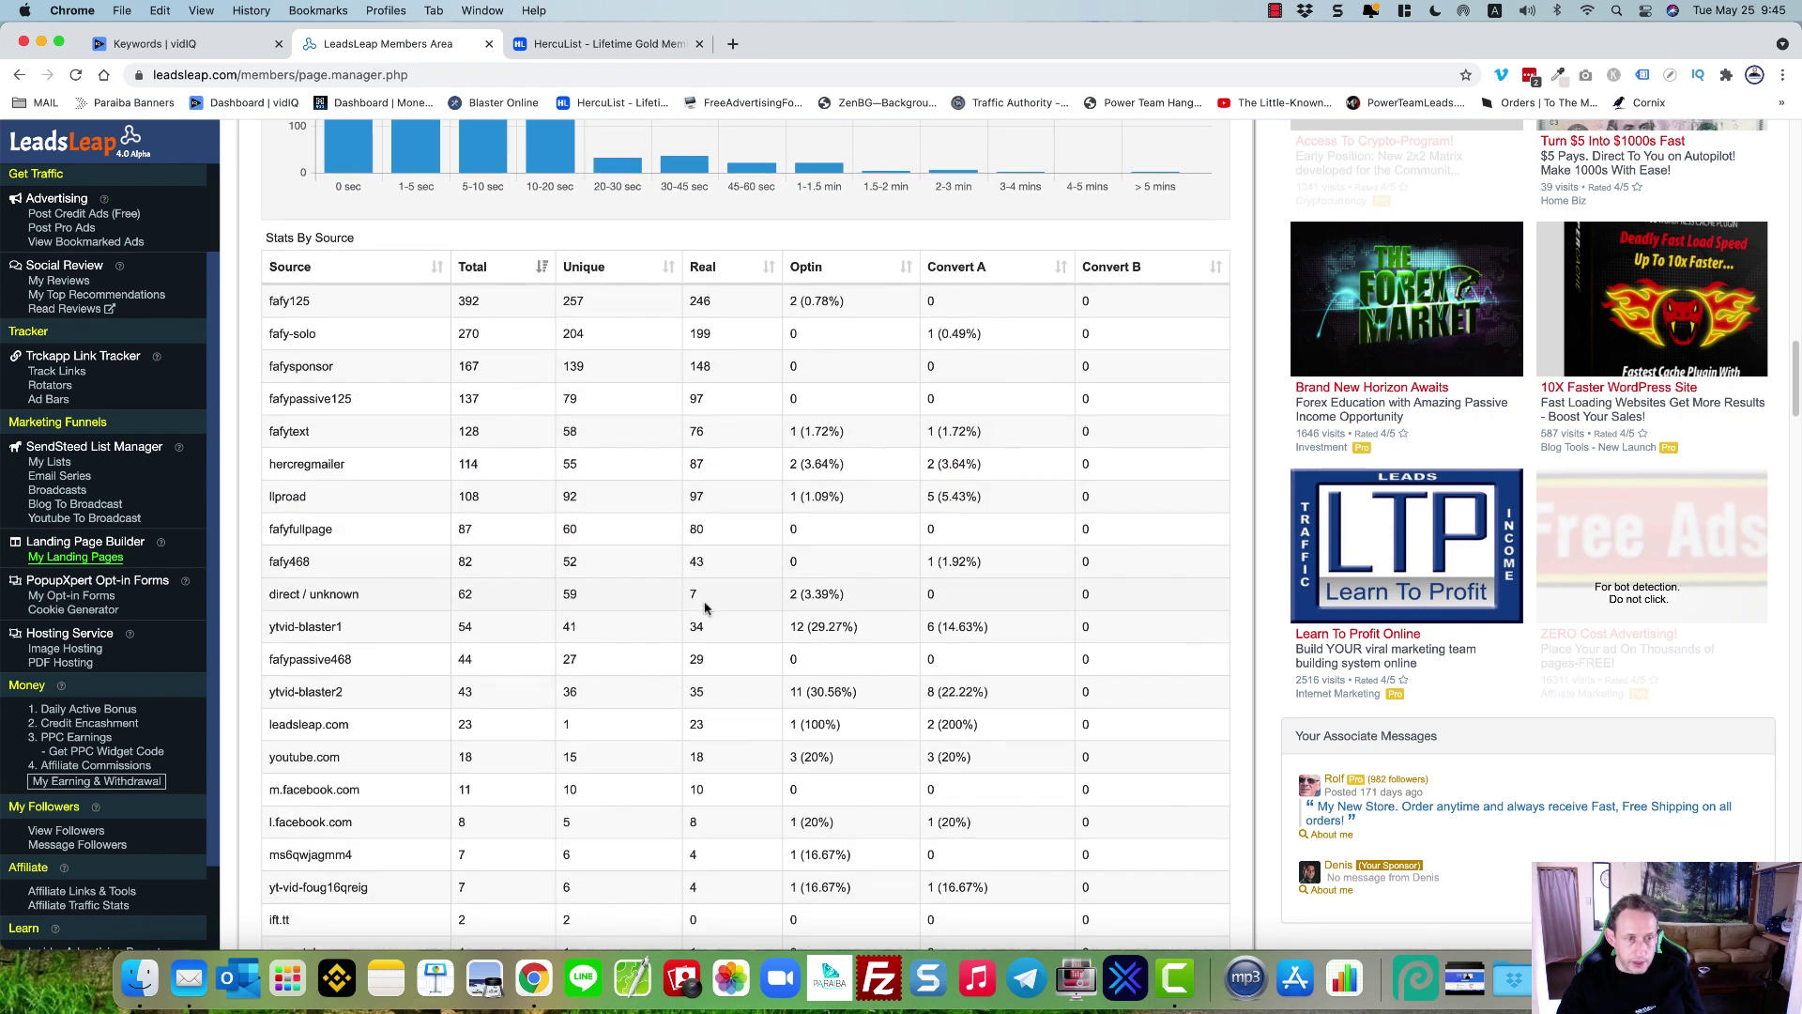
pyautogui.scroll(-1, 704, 607)
pyautogui.scroll(-1, 657, 605)
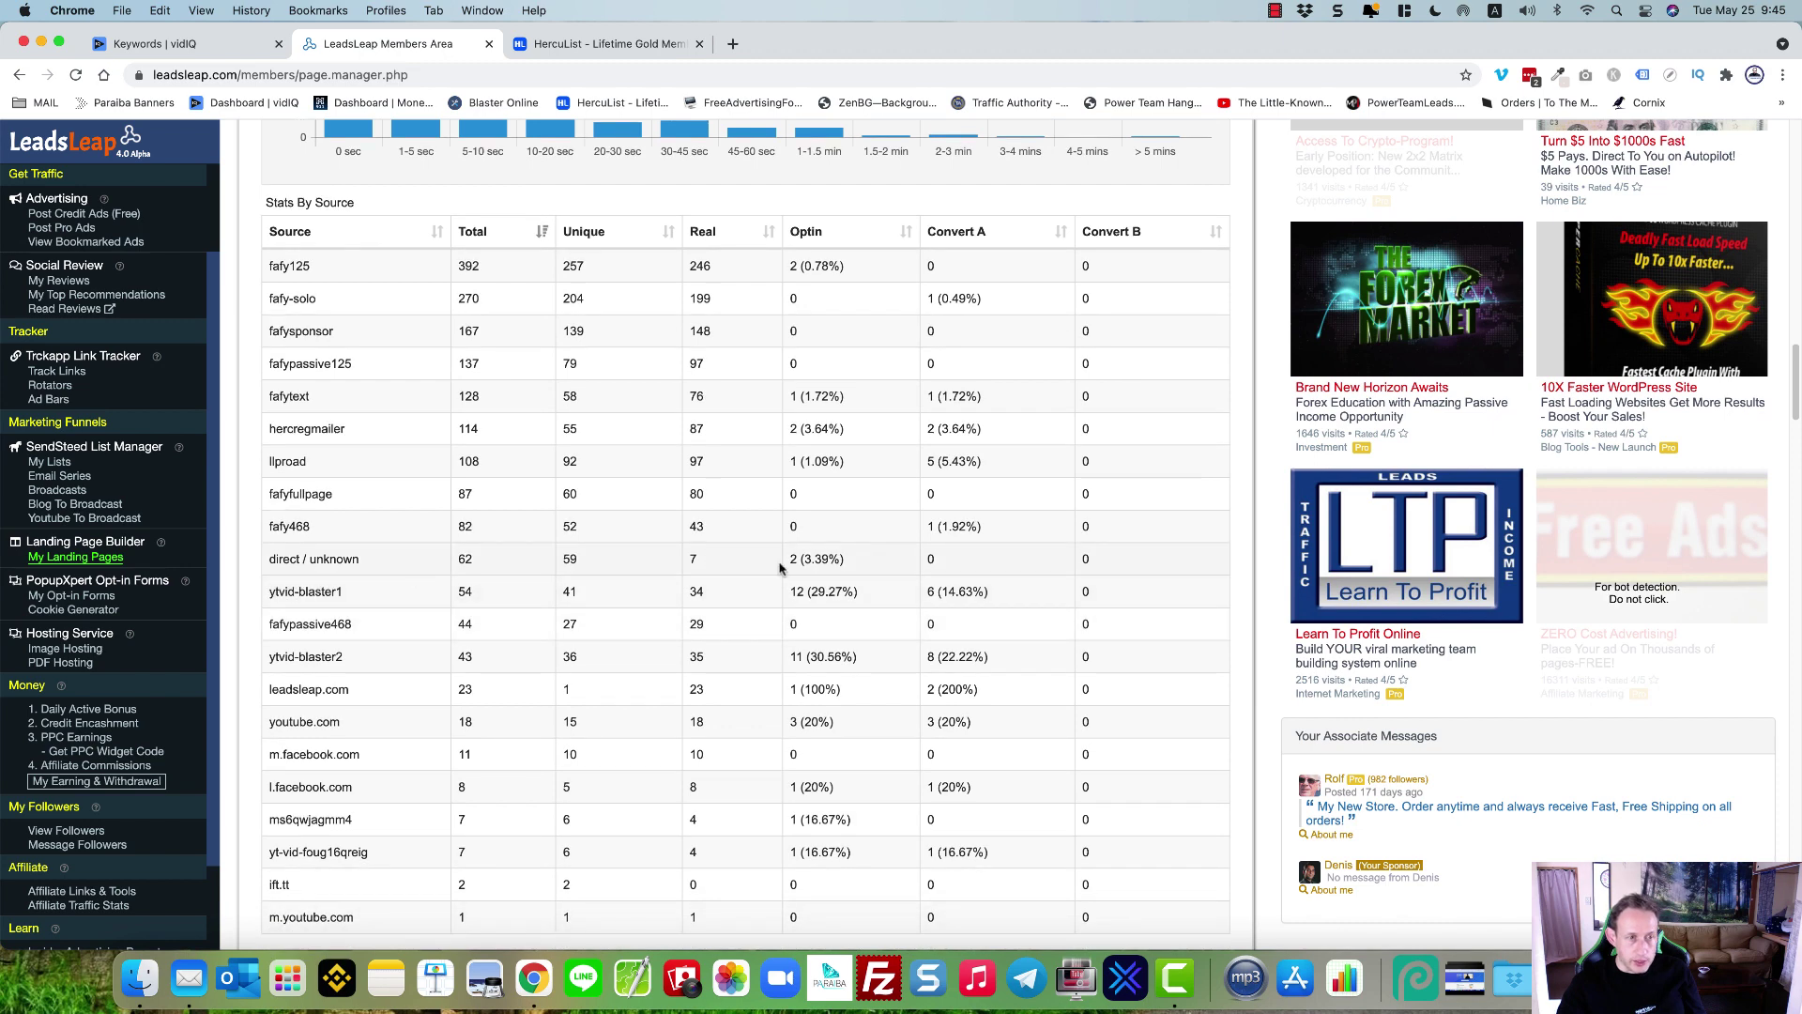
pyautogui.scroll(-1, 333, 615)
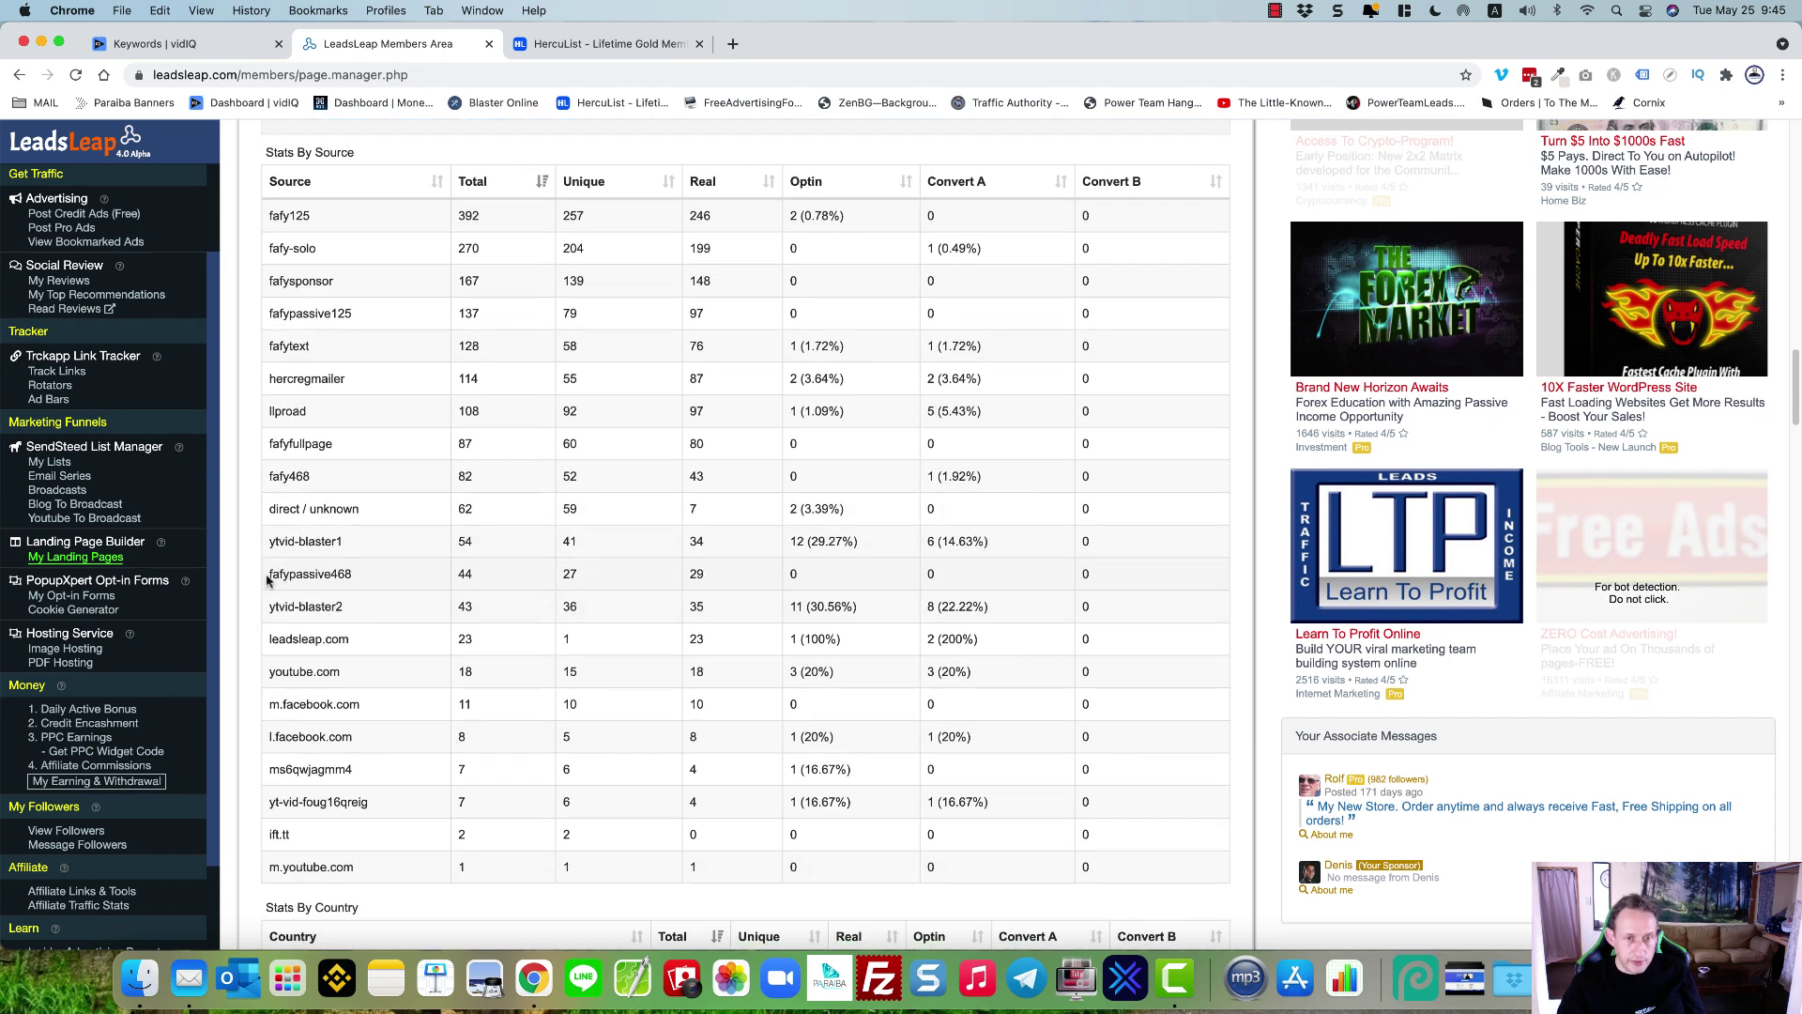
pyautogui.moveTo(269, 574); pyautogui.dragTo(460, 602)
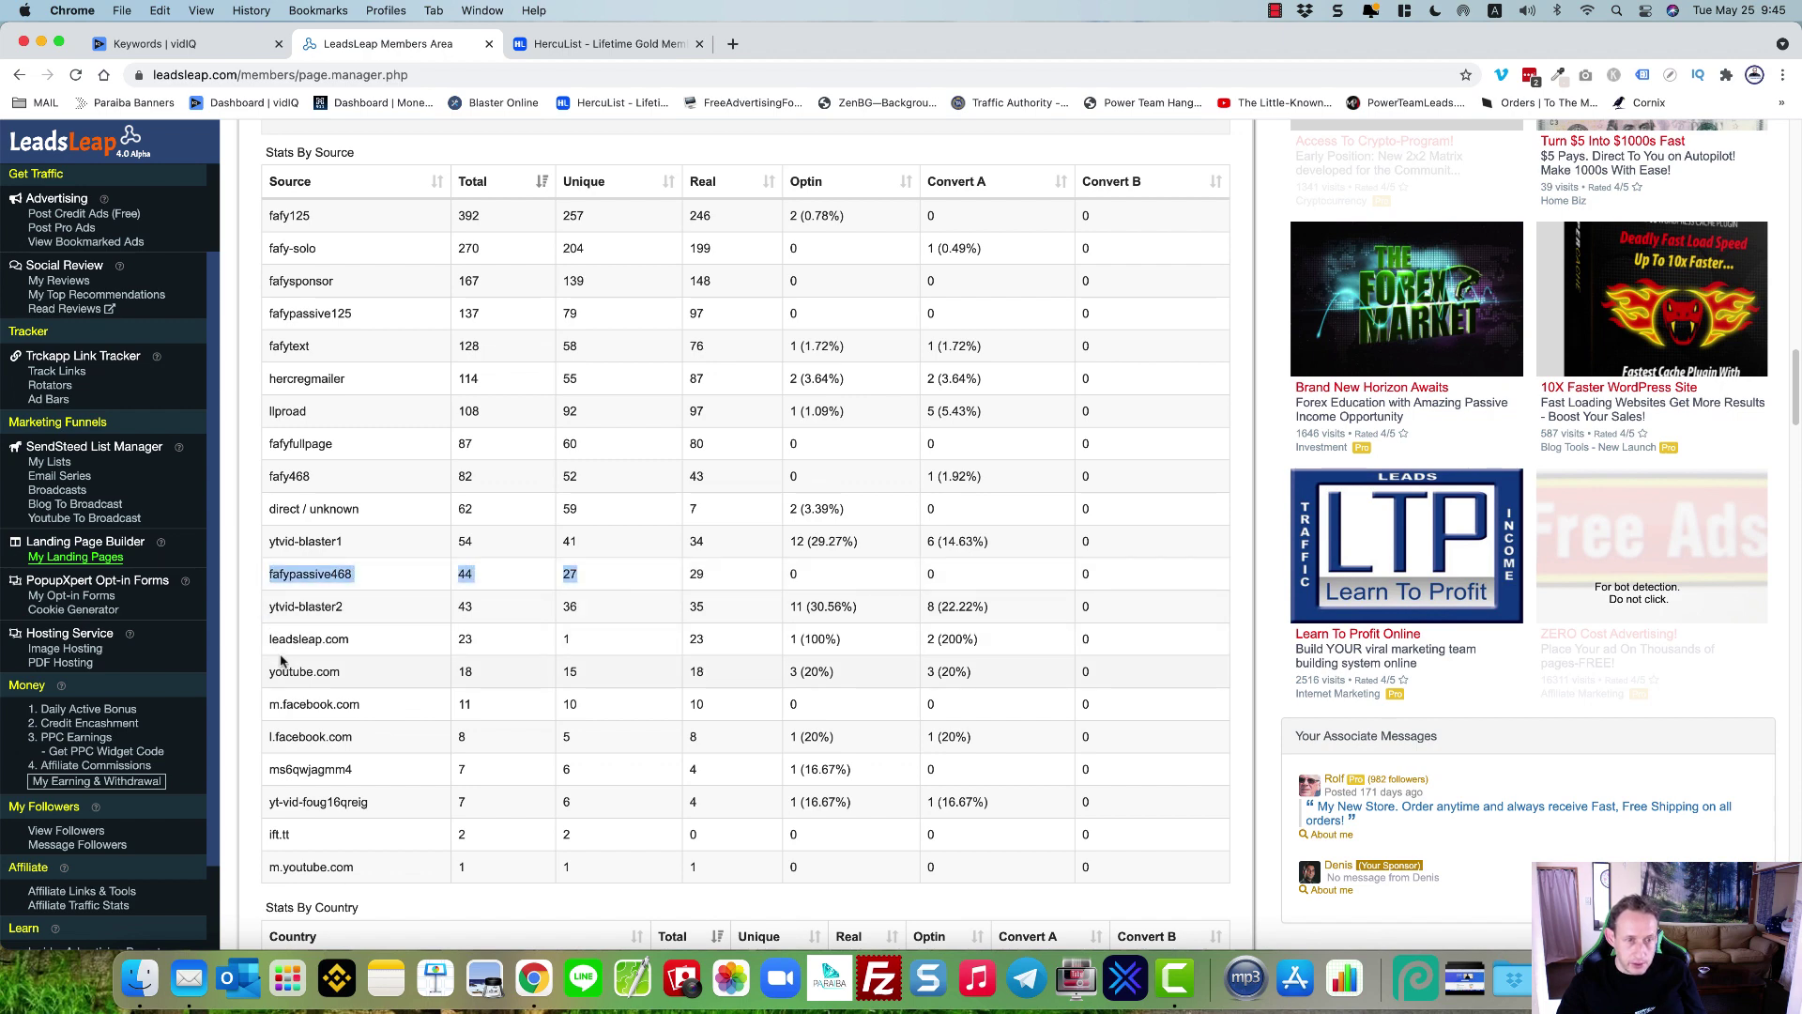
pyautogui.scroll(-3, 303, 667)
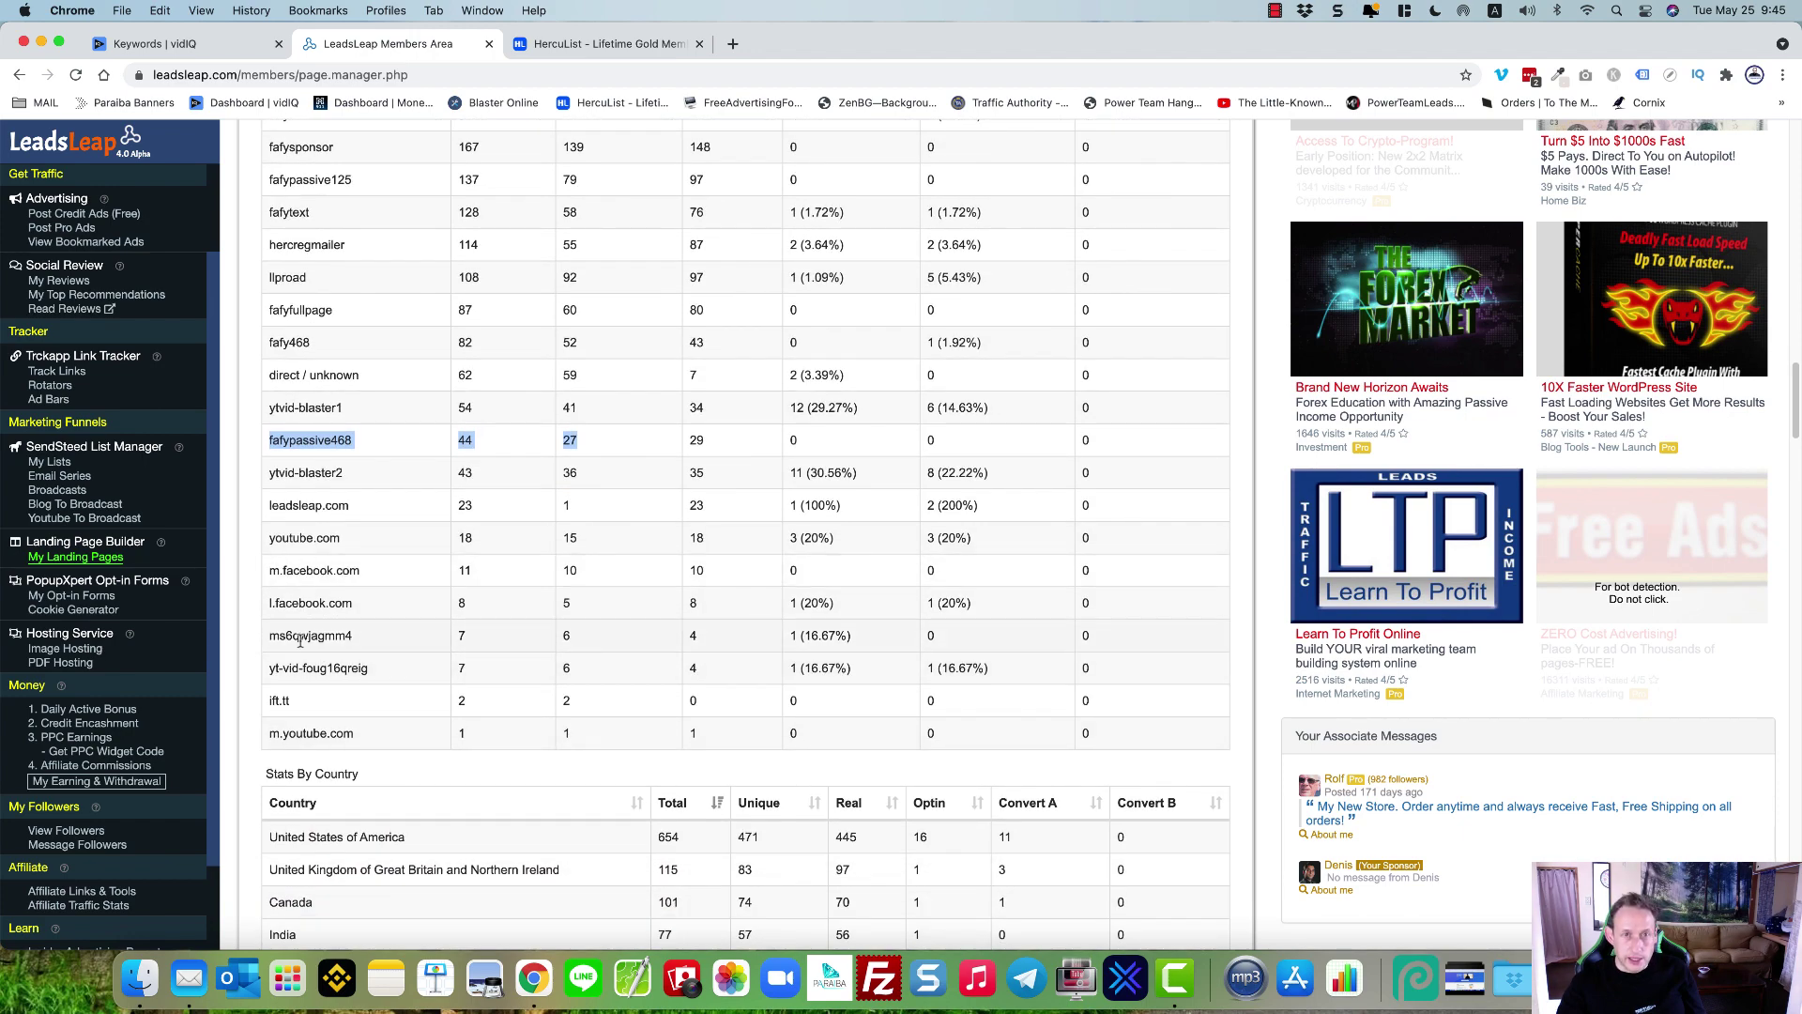
pyautogui.scroll(1, 325, 639)
pyautogui.scroll(15, 325, 639)
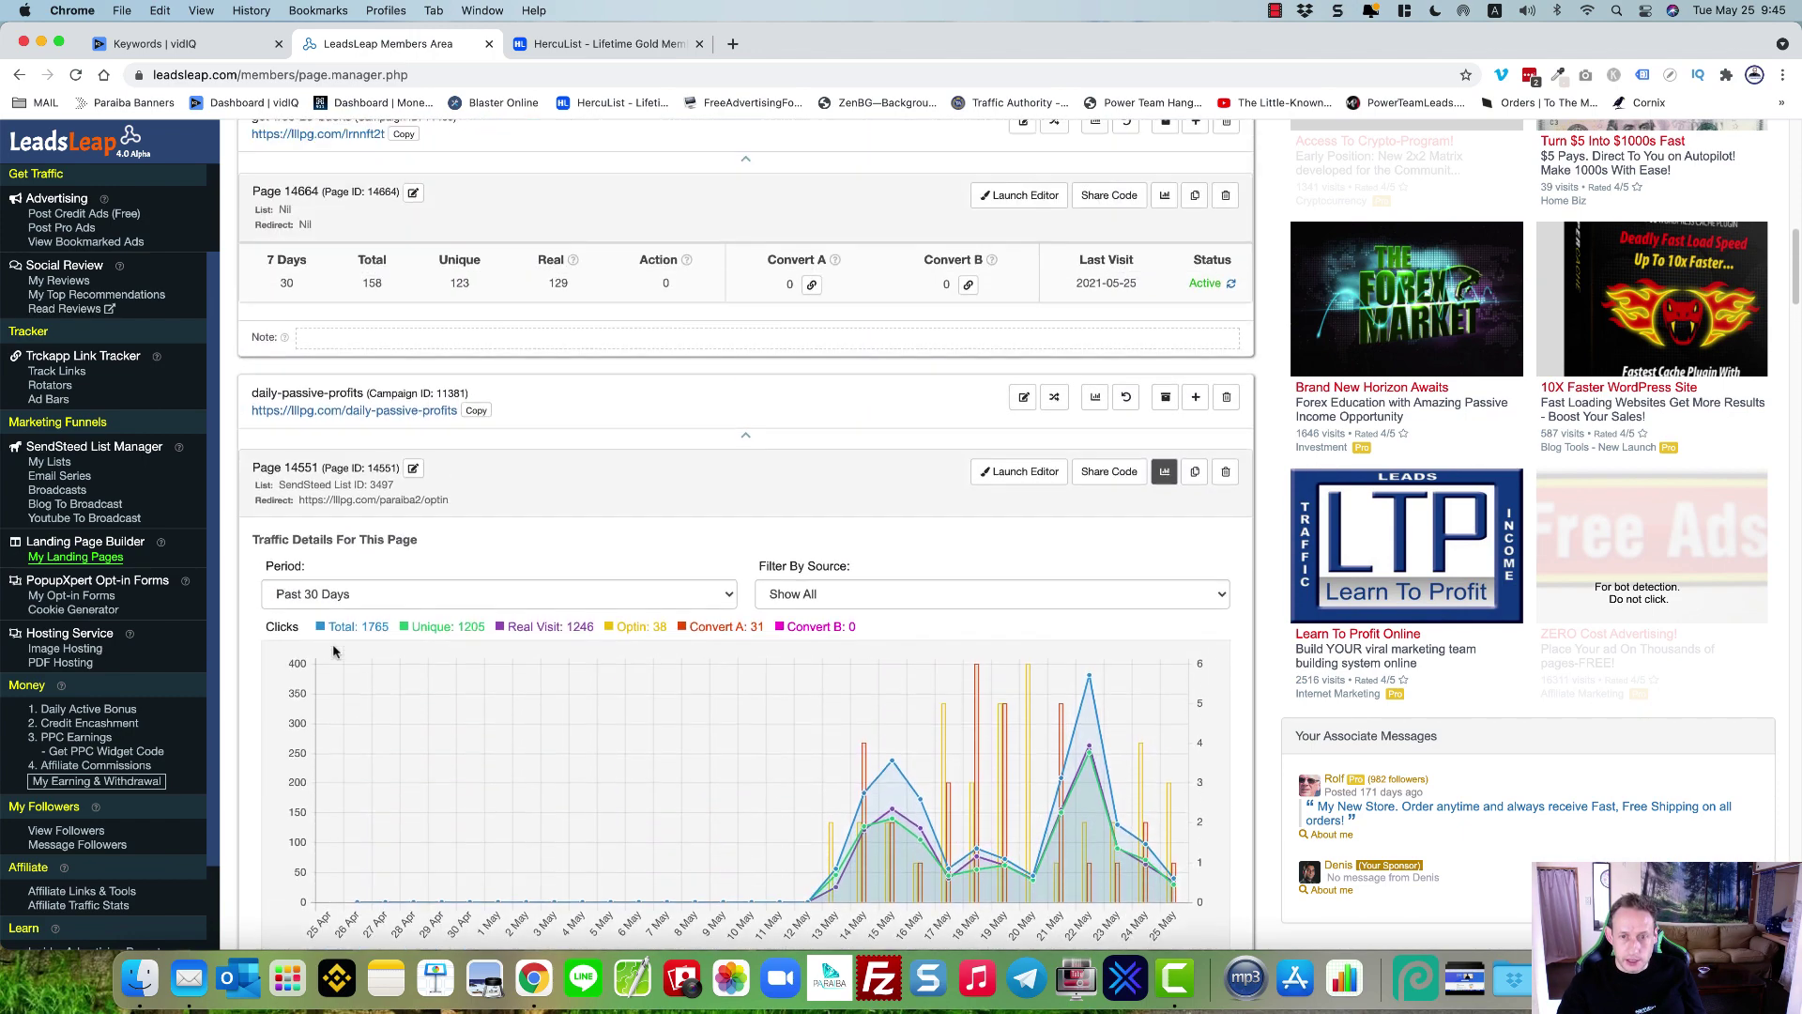
# Step: Collapse the daily-passive-profits traffic details and scroll down to BranderPage4
pyautogui.click(1164, 628)
pyautogui.scroll(-3, 1119, 672)
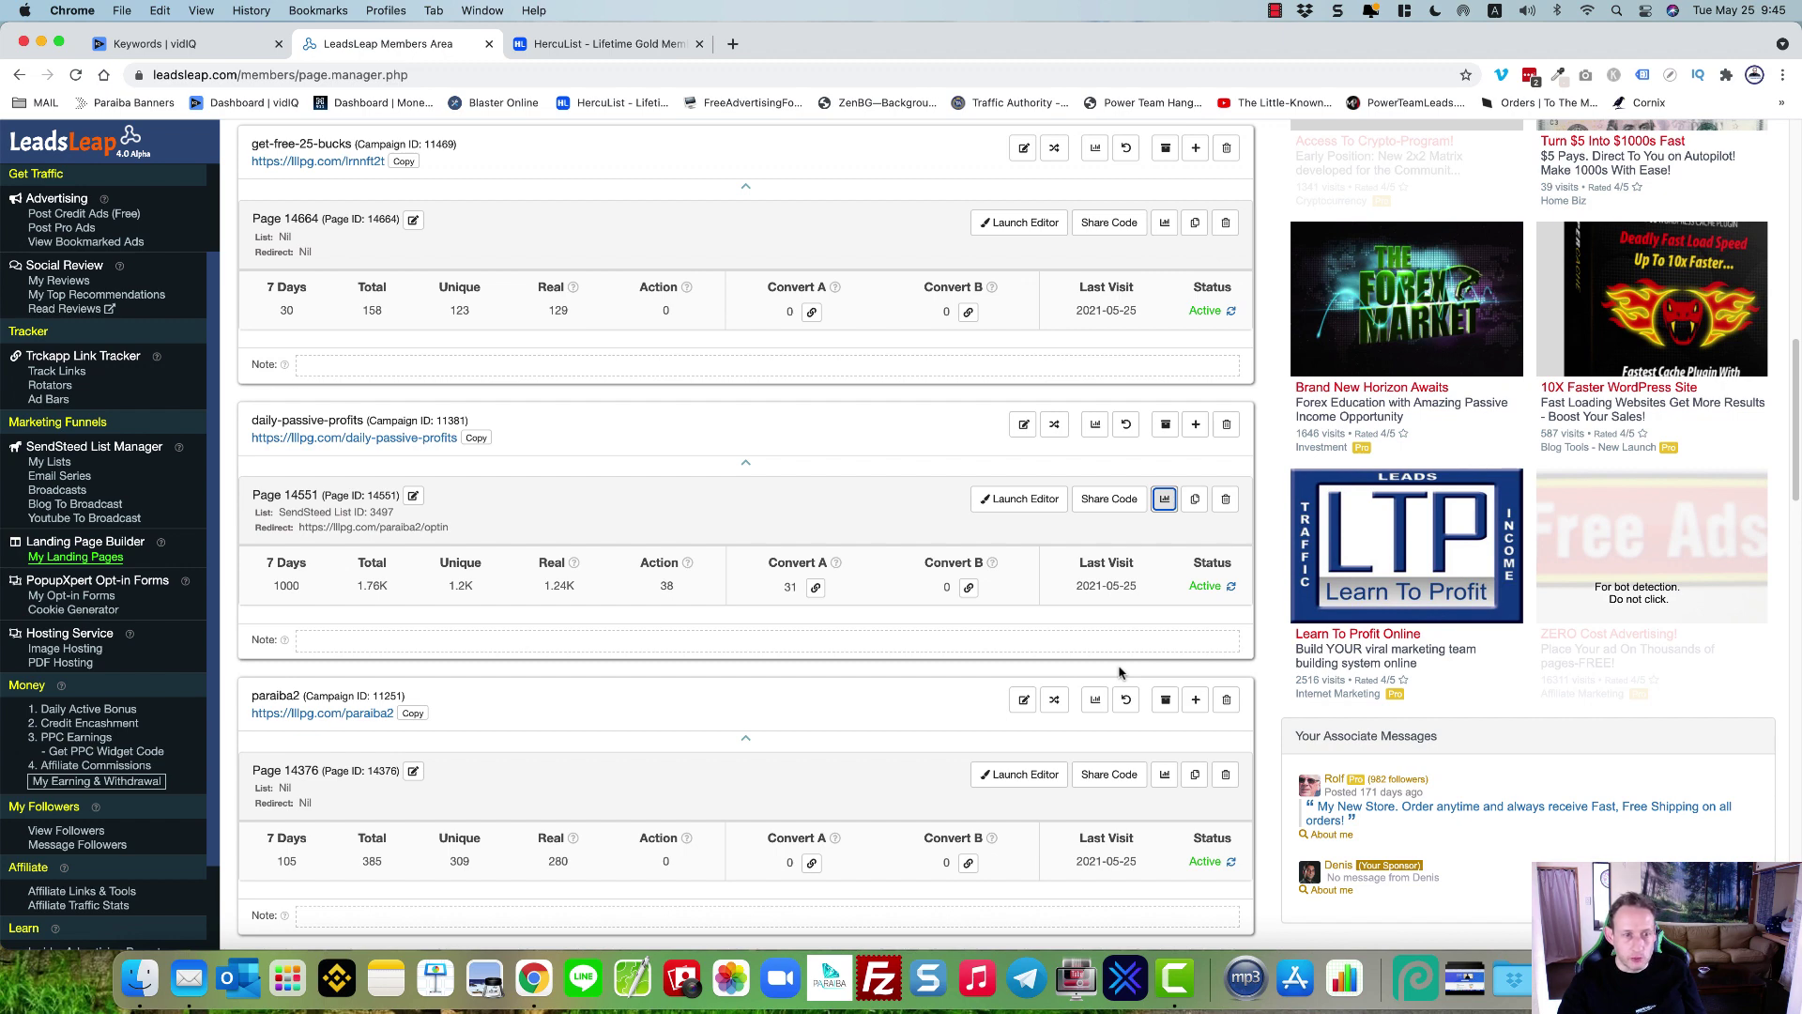
pyautogui.scroll(-3, 1134, 662)
pyautogui.scroll(-2, 1134, 662)
pyautogui.scroll(-3, 1133, 661)
pyautogui.scroll(-2, 1134, 662)
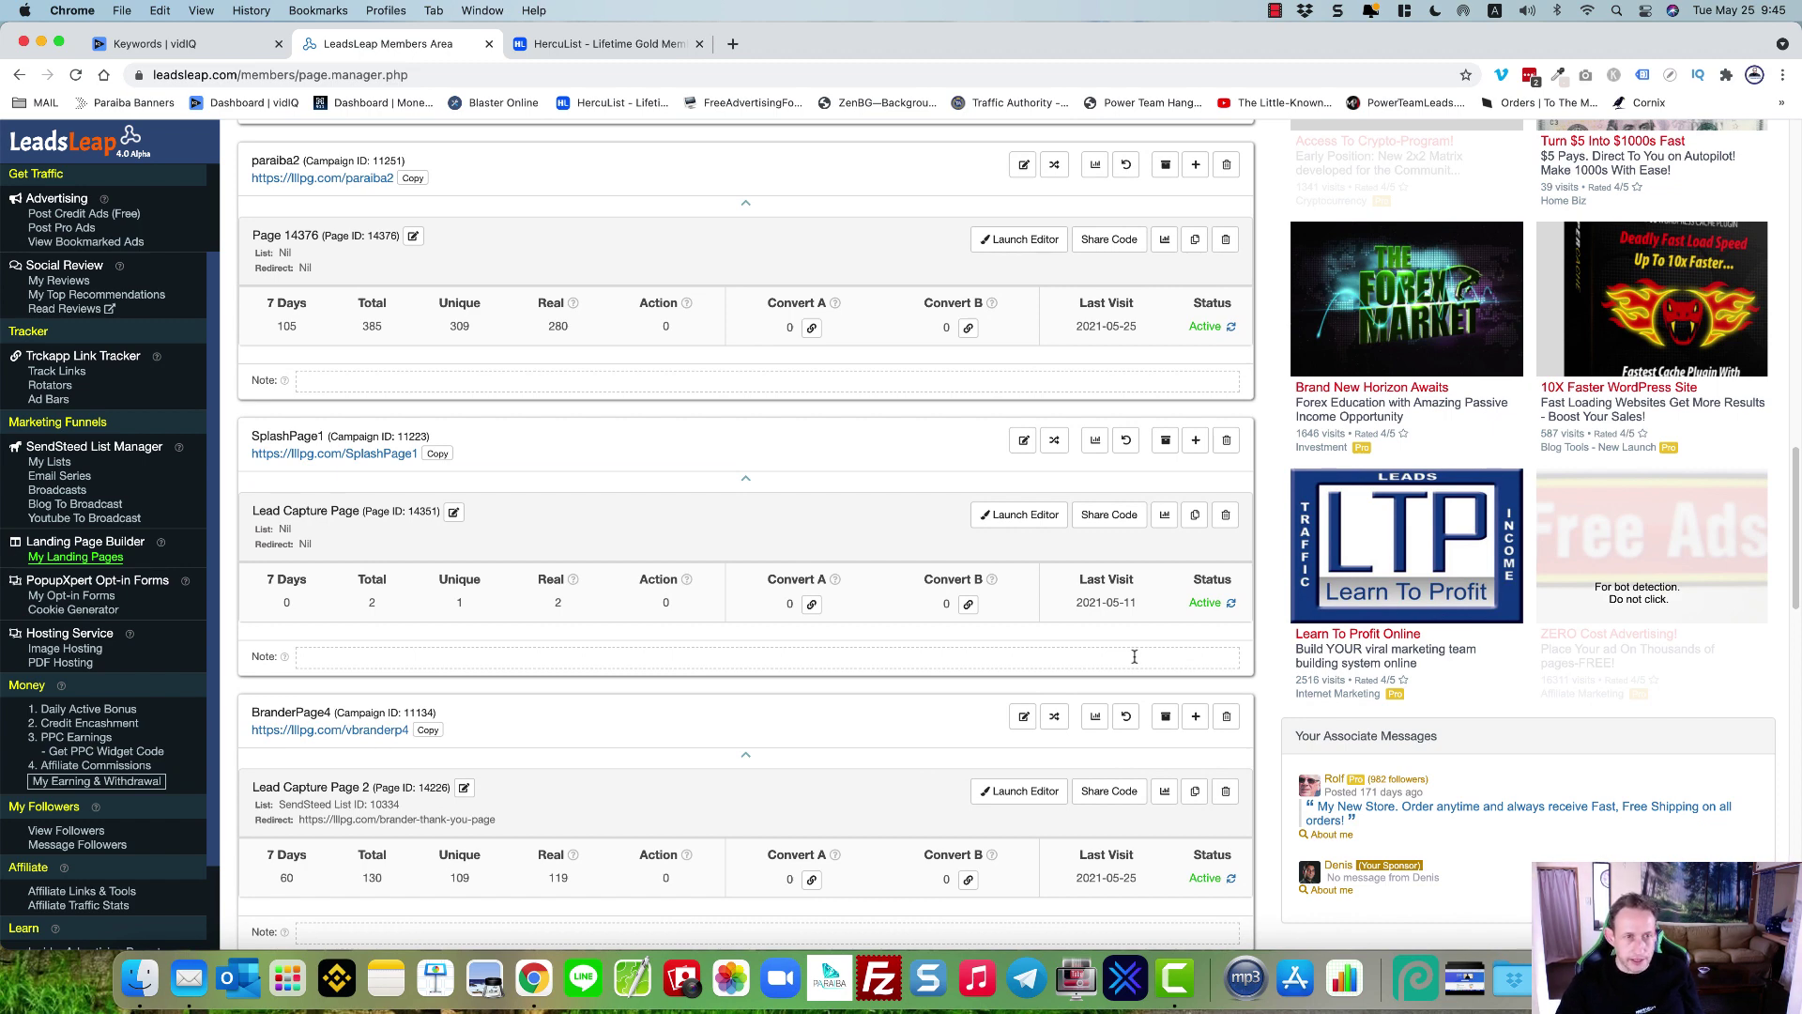
pyautogui.scroll(-1, 1134, 656)
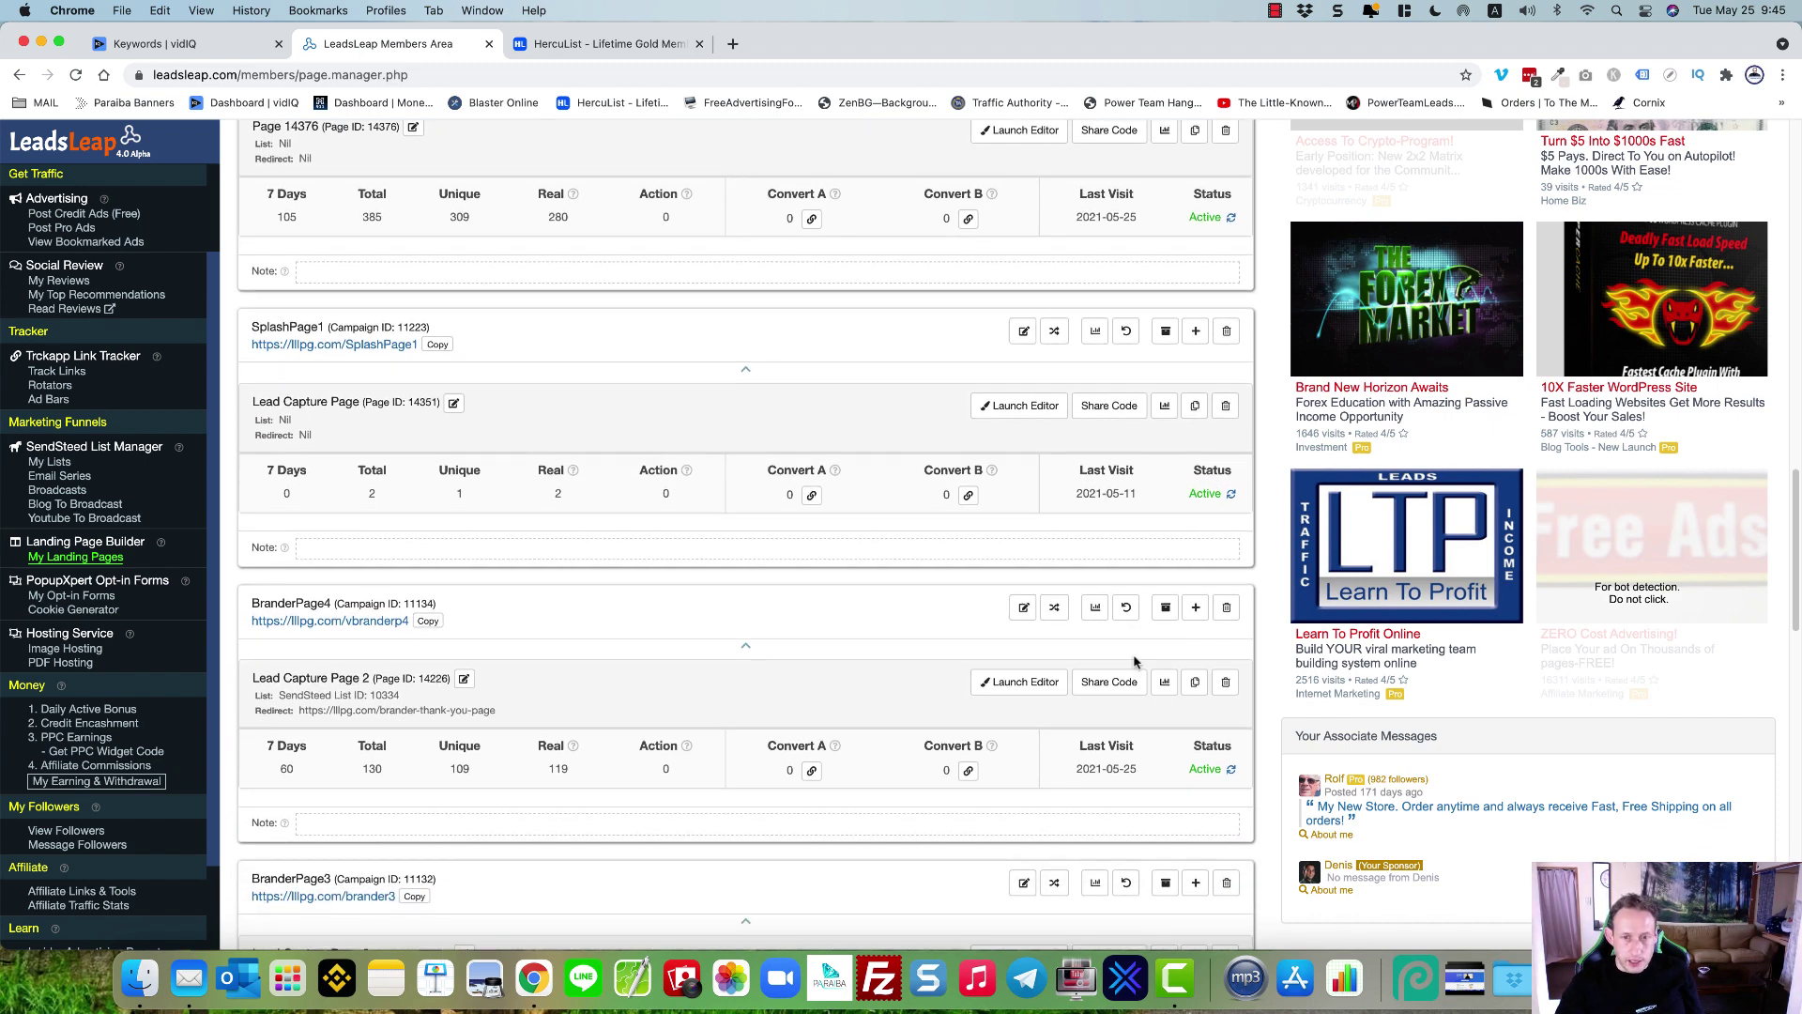
pyautogui.scroll(-1, 1134, 661)
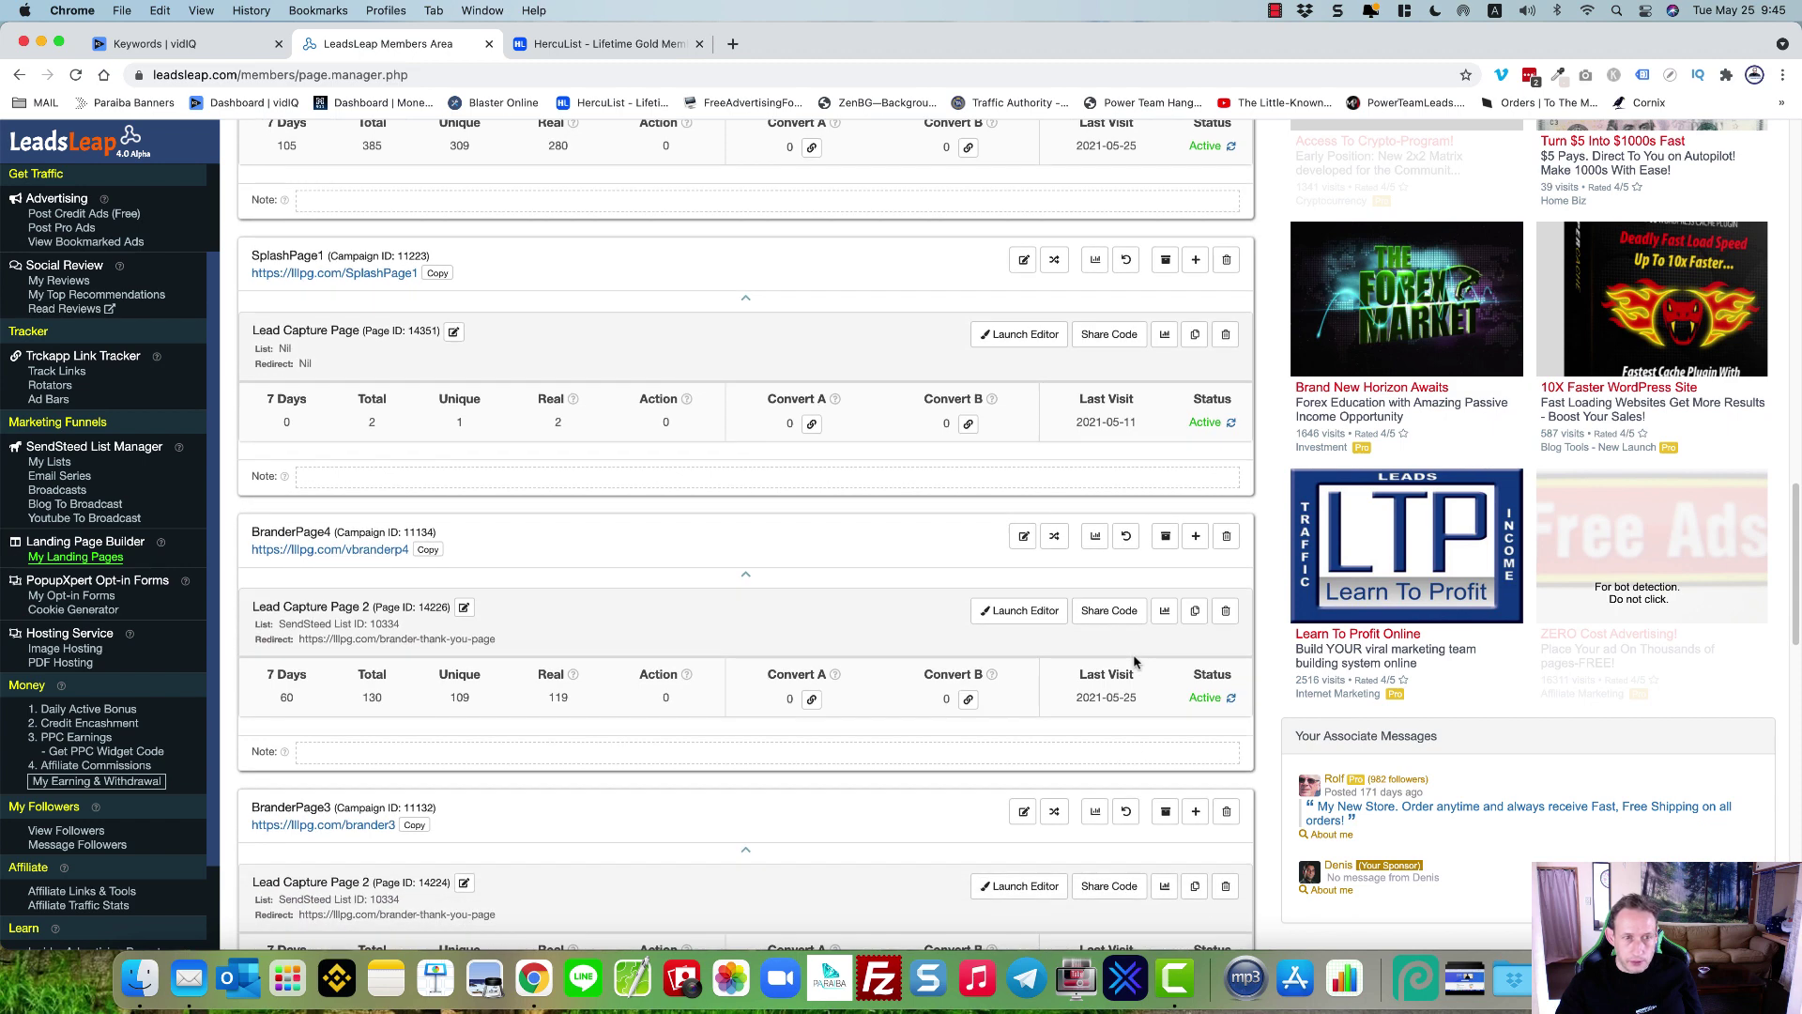
# Step: Review BranderPage4's Lead Capture Page 2 source stats (130 clicks, no opt-ins), then collapse them
pyautogui.click(1162, 614)
pyautogui.scroll(-4, 1159, 614)
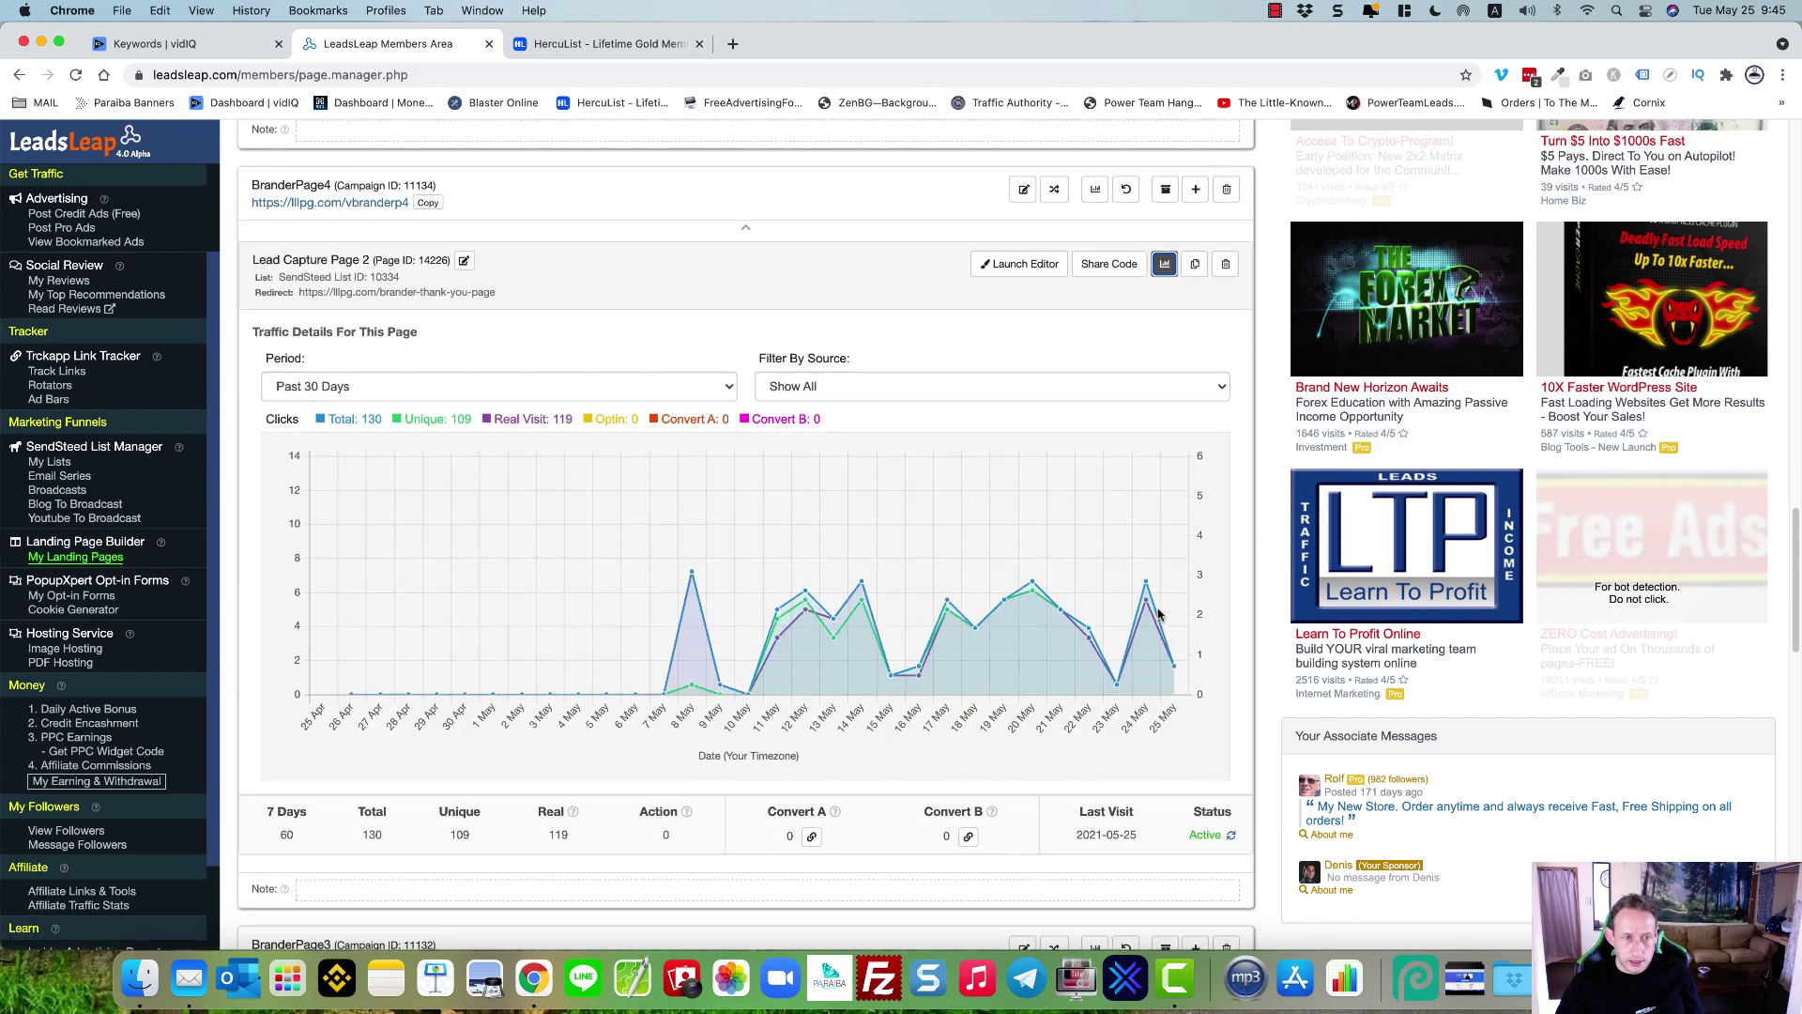
pyautogui.scroll(-3, 1159, 614)
pyautogui.scroll(-8, 1158, 614)
pyautogui.scroll(-2, 1158, 614)
pyautogui.scroll(-3, 1158, 614)
pyautogui.scroll(-2, 1158, 614)
pyautogui.scroll(5, 1158, 614)
pyautogui.scroll(2, 1159, 614)
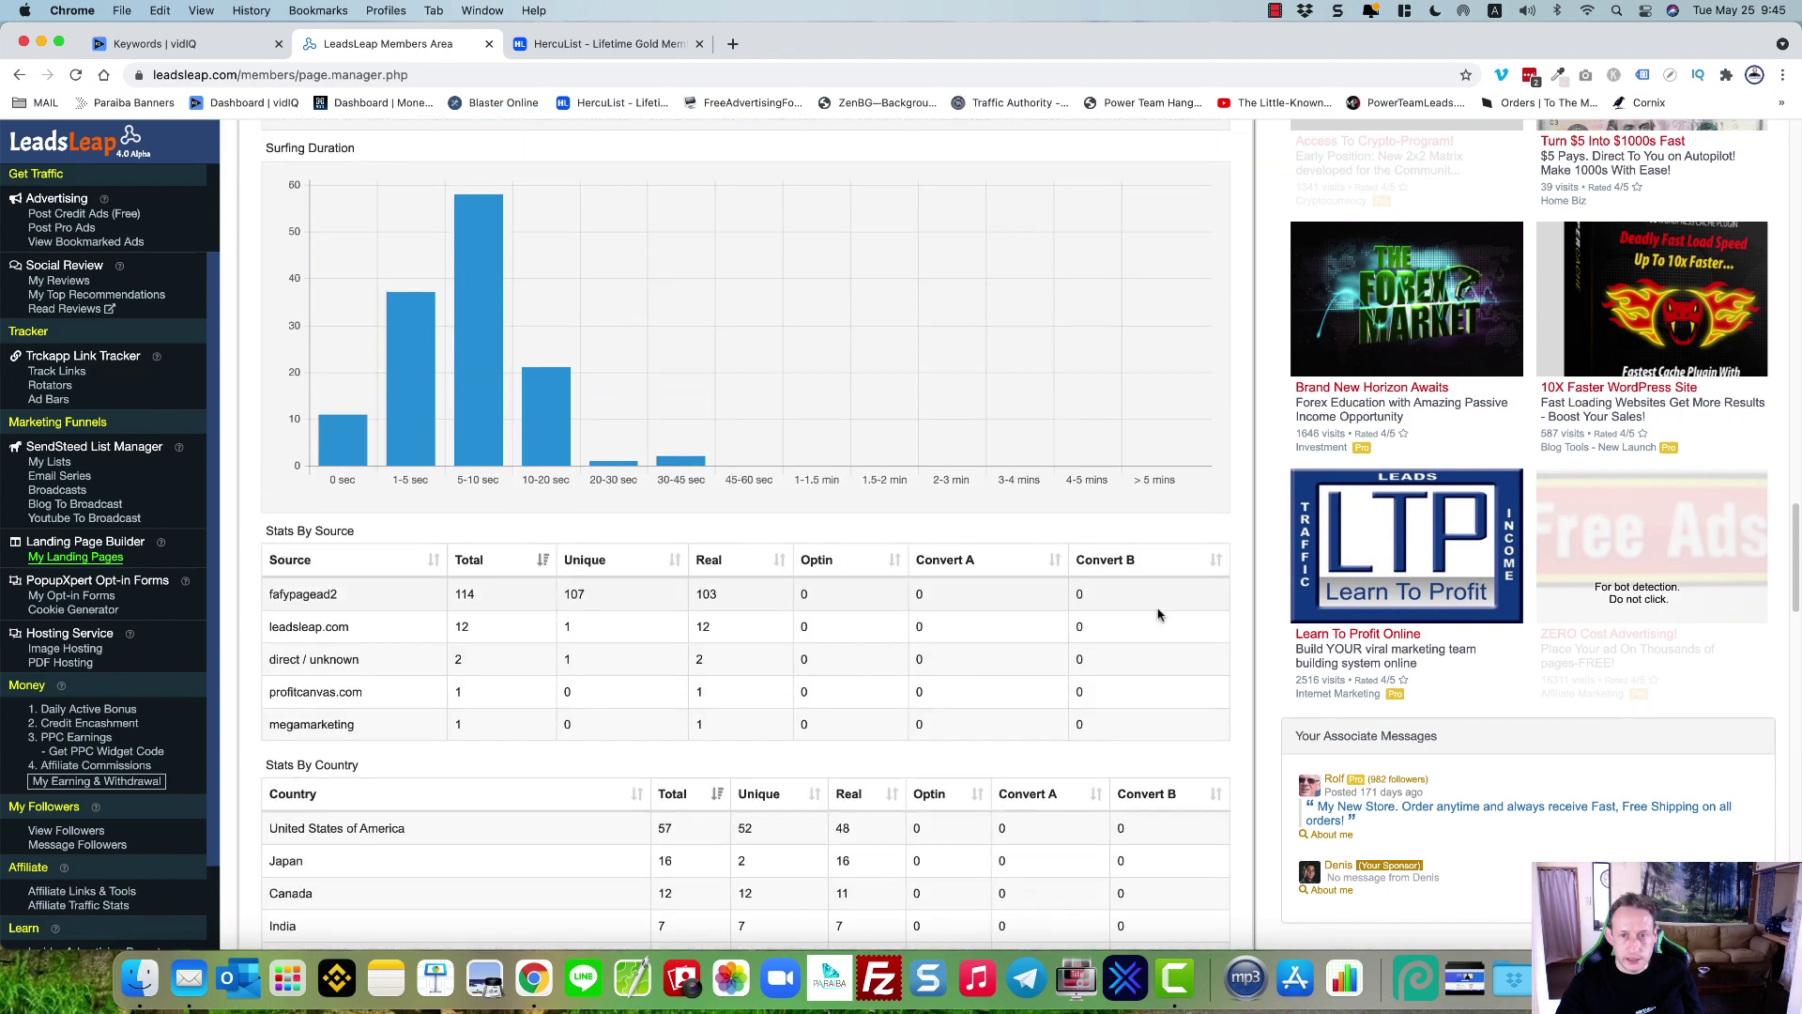
pyautogui.scroll(2, 1158, 613)
pyautogui.scroll(6, 1159, 614)
pyautogui.click(1164, 371)
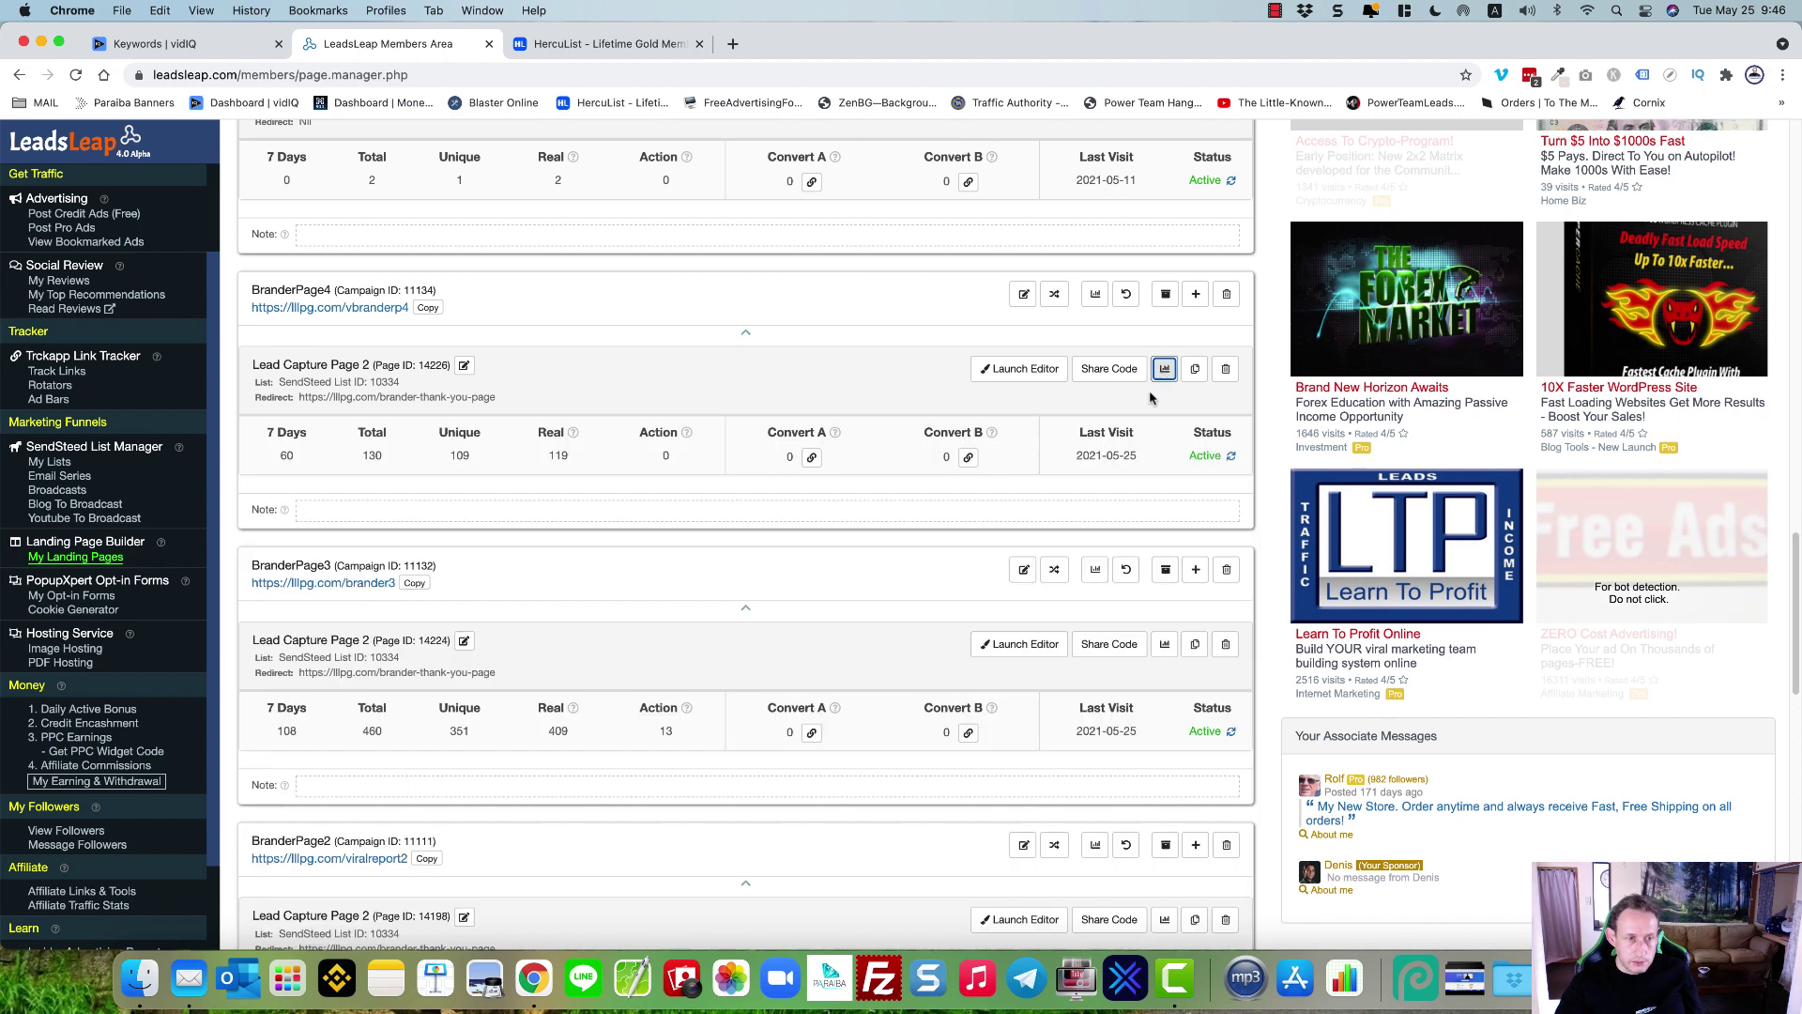
pyautogui.scroll(-2, 1070, 561)
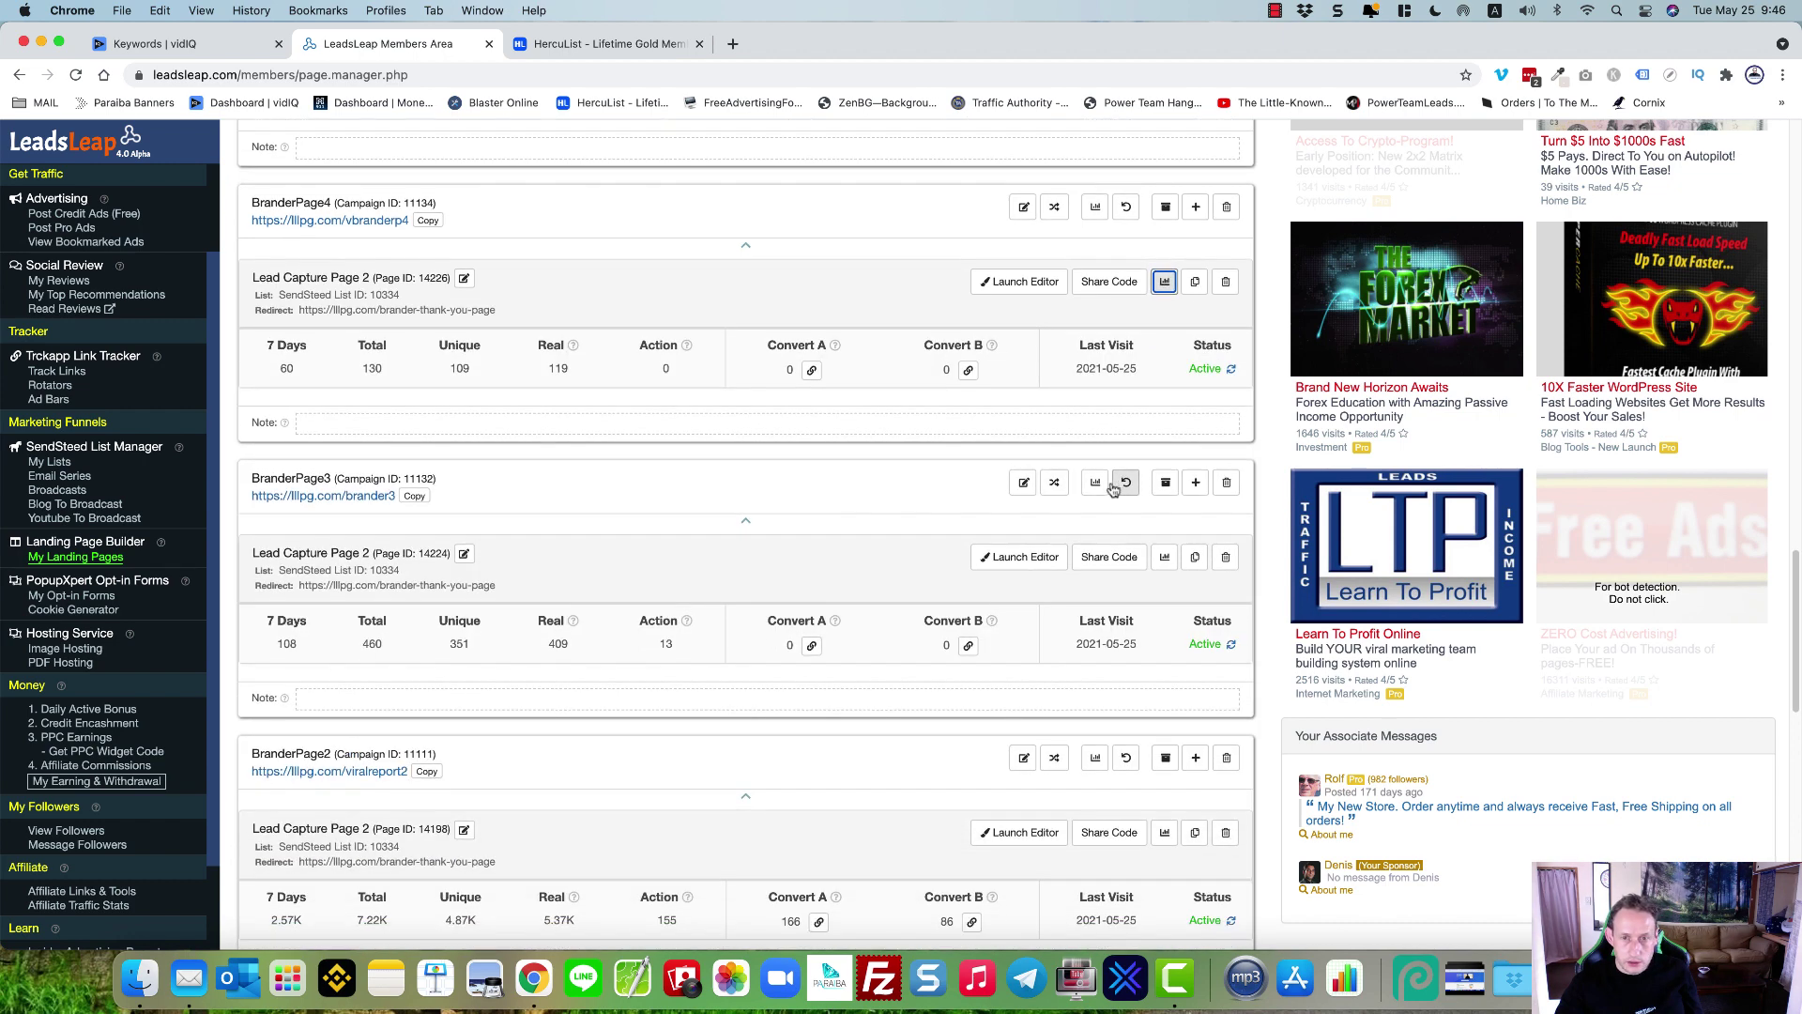
# Step: Show BranderPage3's capture page source stats and highlight imb2, leading with 9 of 13 opt-ins
pyautogui.click(1164, 557)
pyautogui.scroll(-2, 1154, 564)
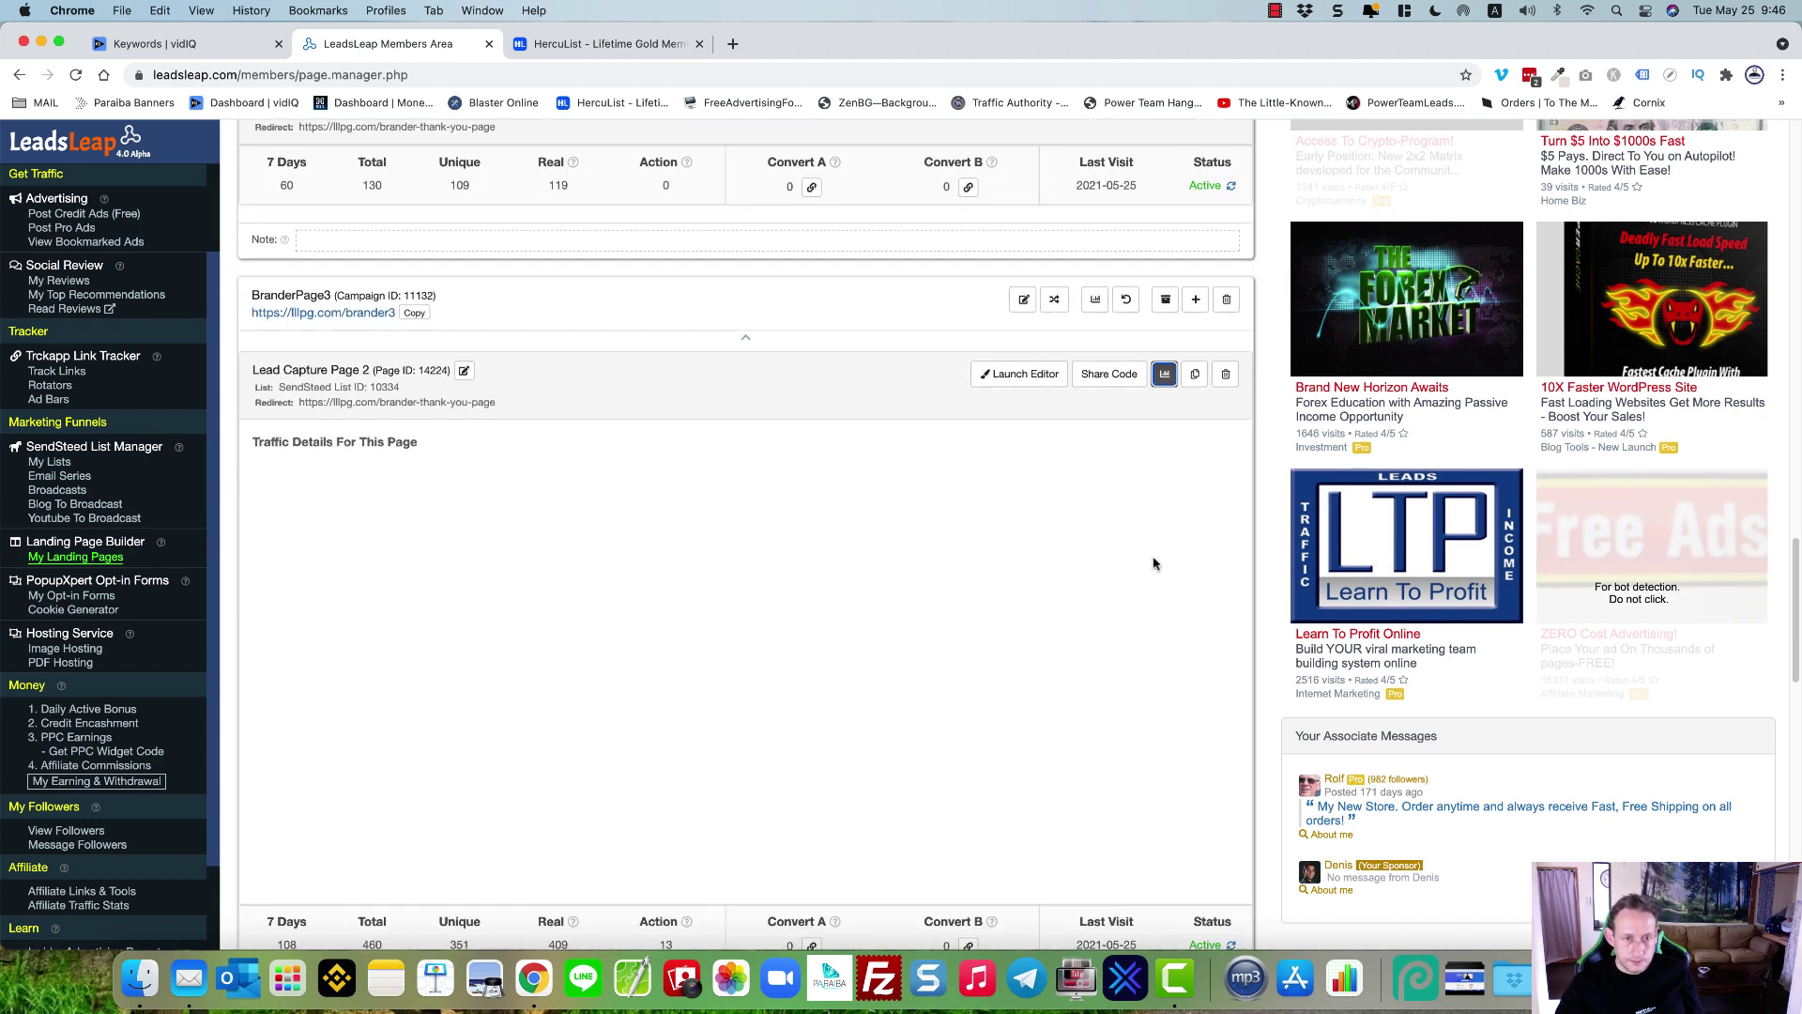
pyautogui.scroll(-3, 1153, 563)
pyautogui.scroll(-3, 1154, 563)
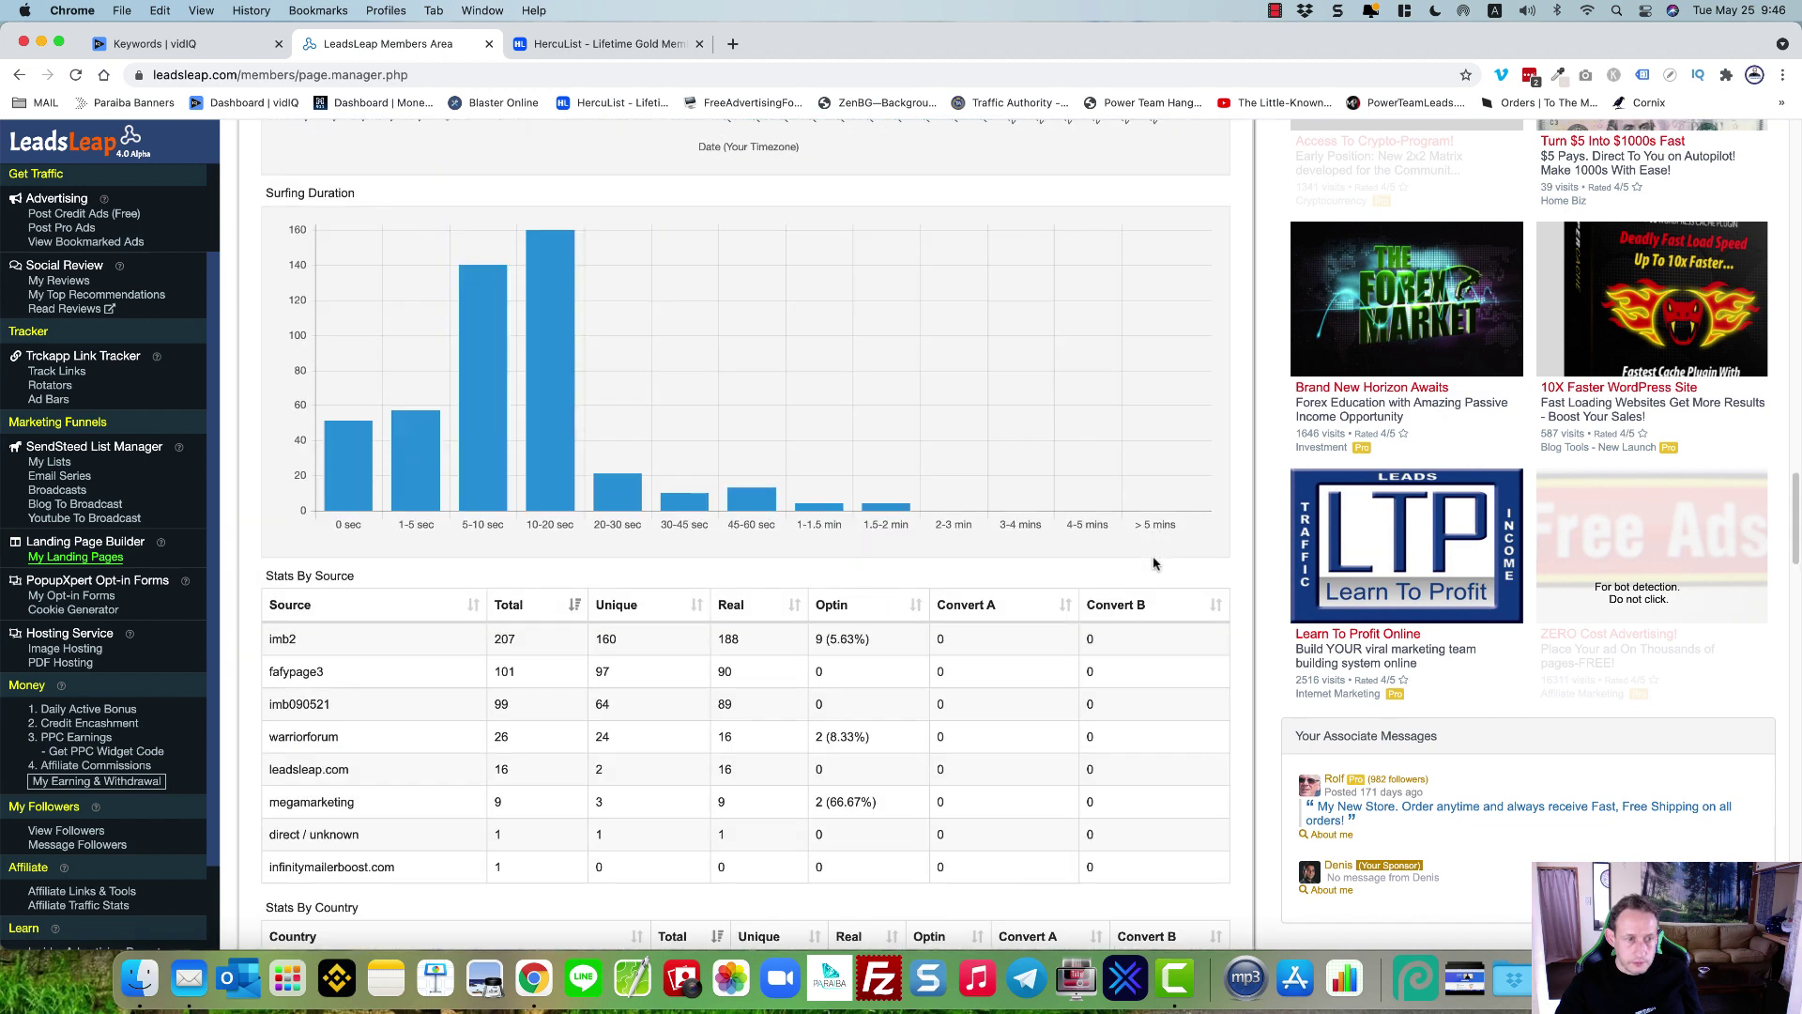
pyautogui.scroll(-3, 1155, 563)
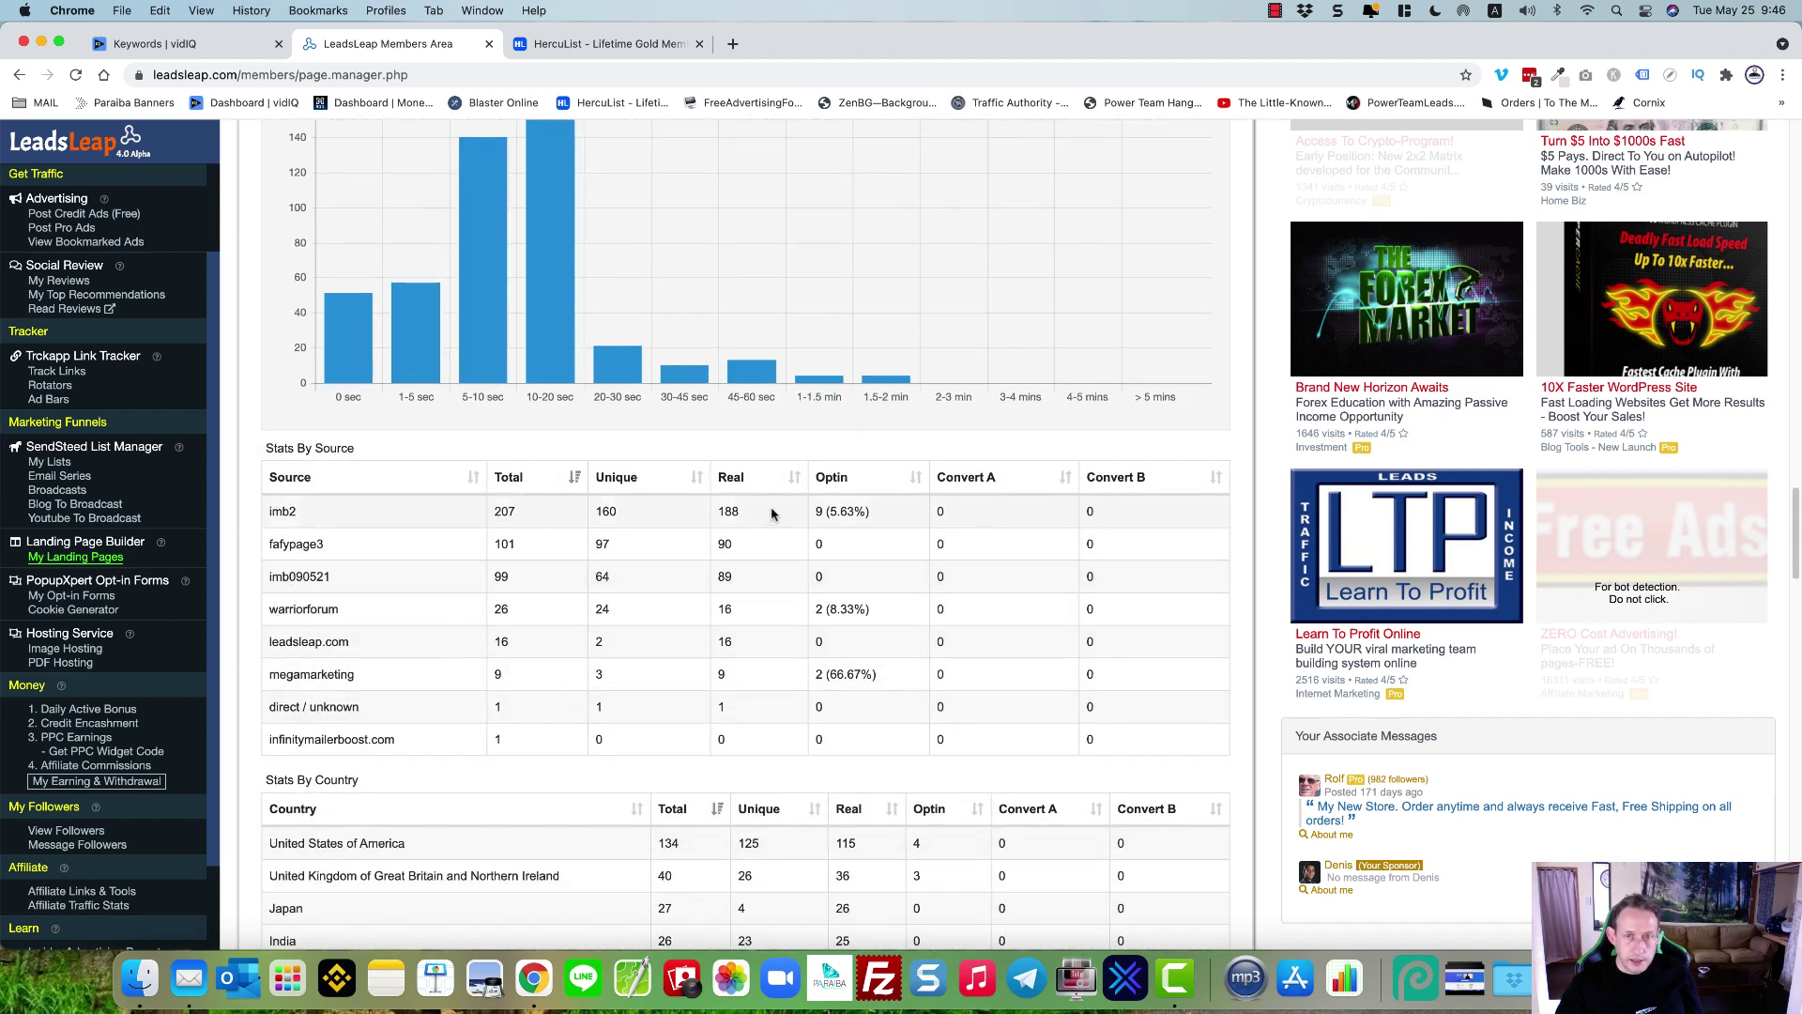
pyautogui.scroll(2, 891, 542)
pyautogui.scroll(15, 892, 543)
pyautogui.scroll(-9, 888, 540)
pyautogui.scroll(-4, 888, 540)
pyautogui.moveTo(268, 676)
pyautogui.mouseDown()
pyautogui.moveTo(723, 708)
pyautogui.moveTo(1020, 673)
pyautogui.mouseUp()
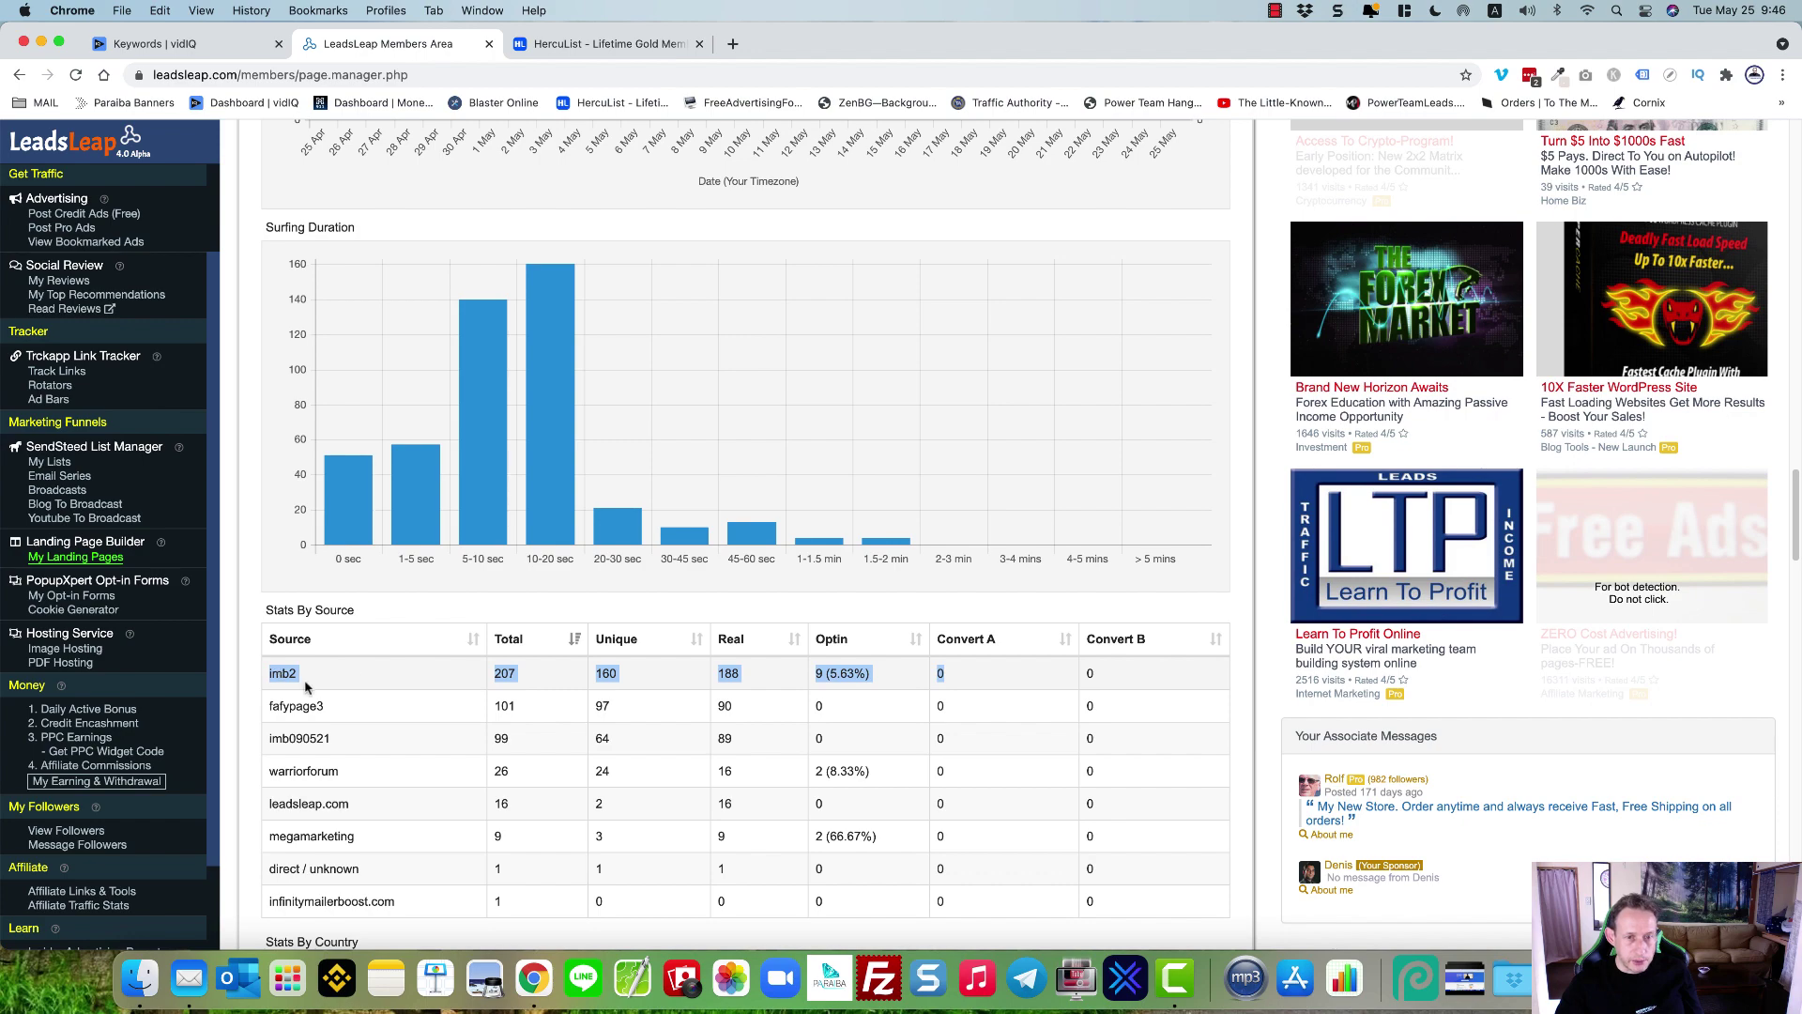
# Step: Collapse BranderPage3's traffic details and scroll down to BranderPage1
pyautogui.scroll(-2, 305, 687)
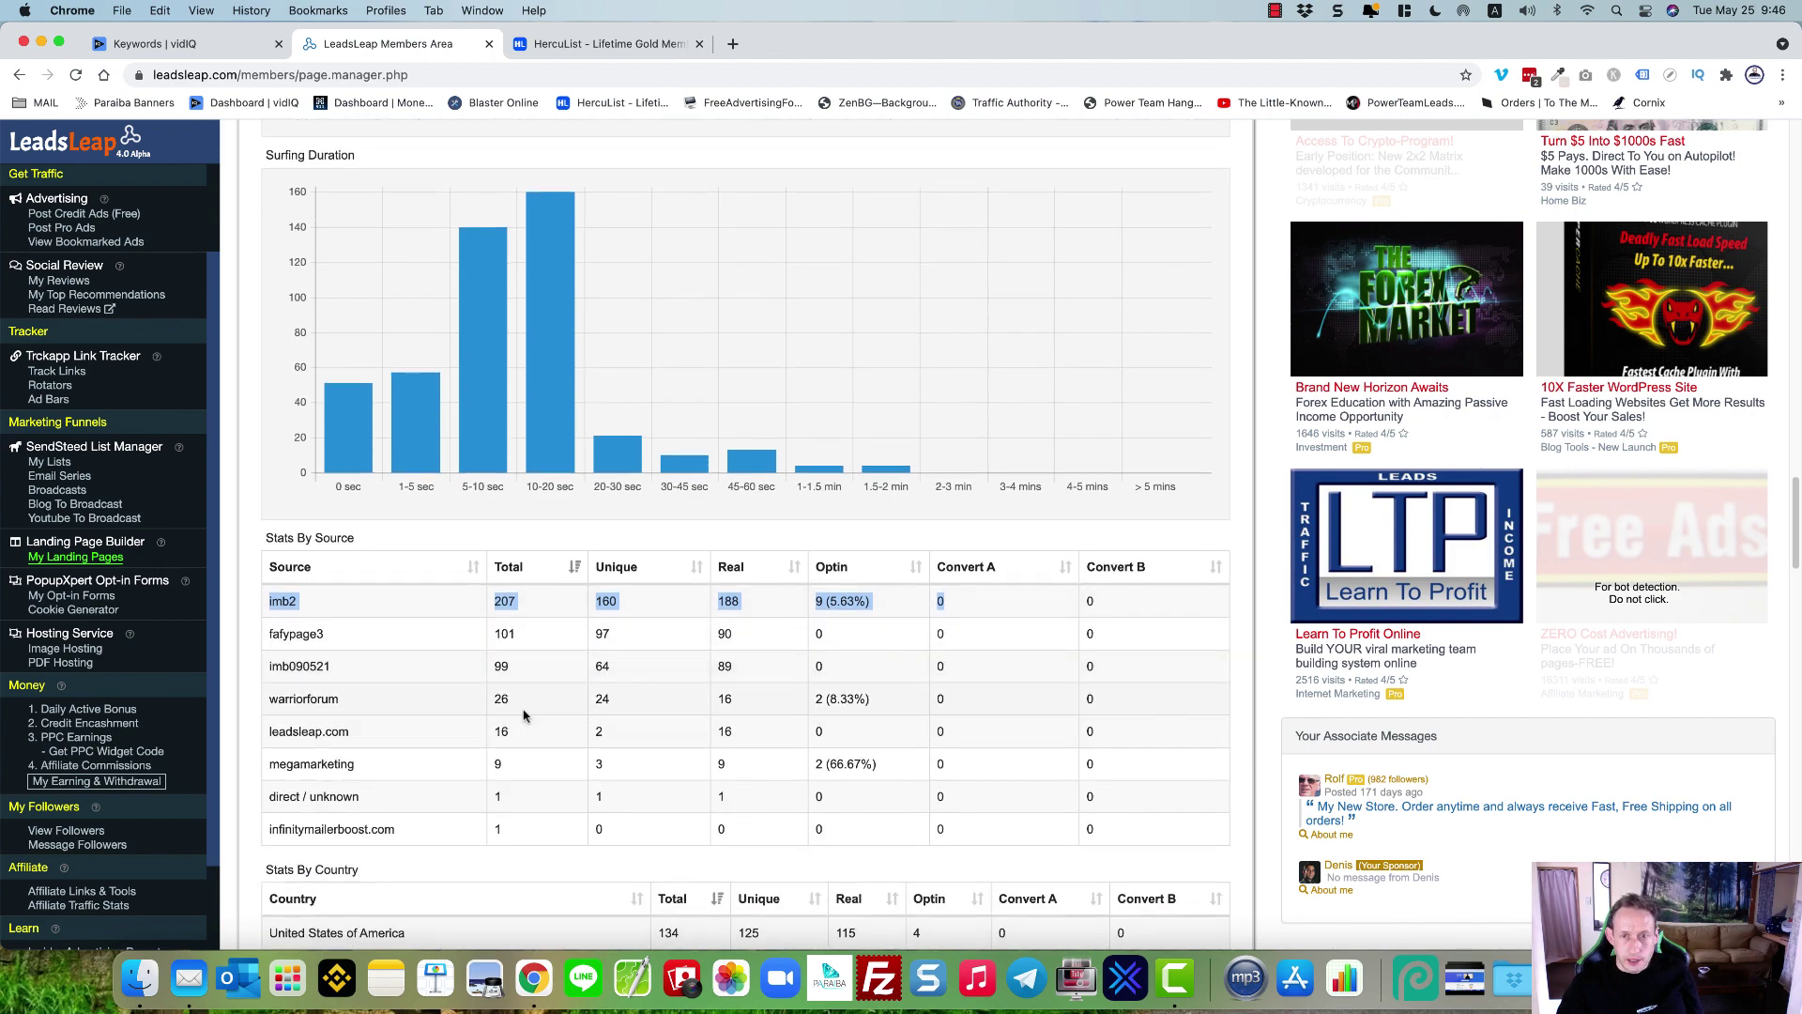
pyautogui.scroll(5, 526, 715)
pyautogui.scroll(5, 551, 712)
pyautogui.click(1164, 496)
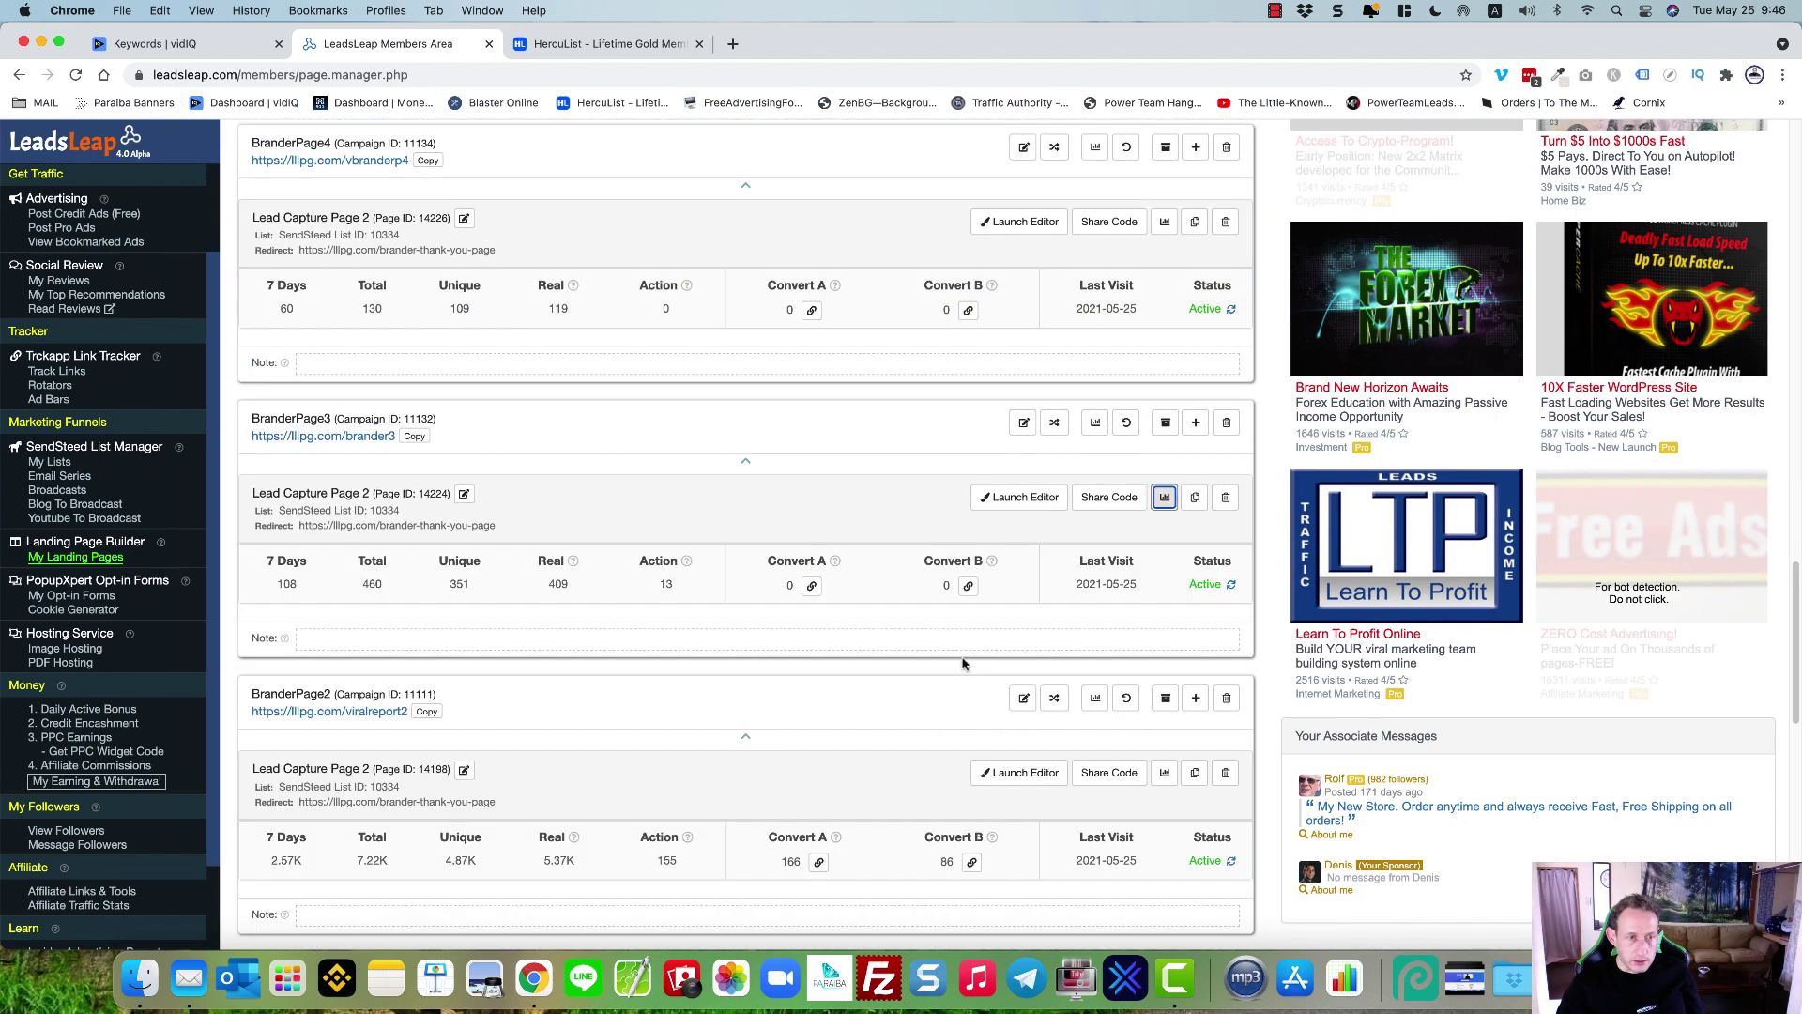
pyautogui.scroll(-5, 962, 664)
pyautogui.scroll(-5, 396, 719)
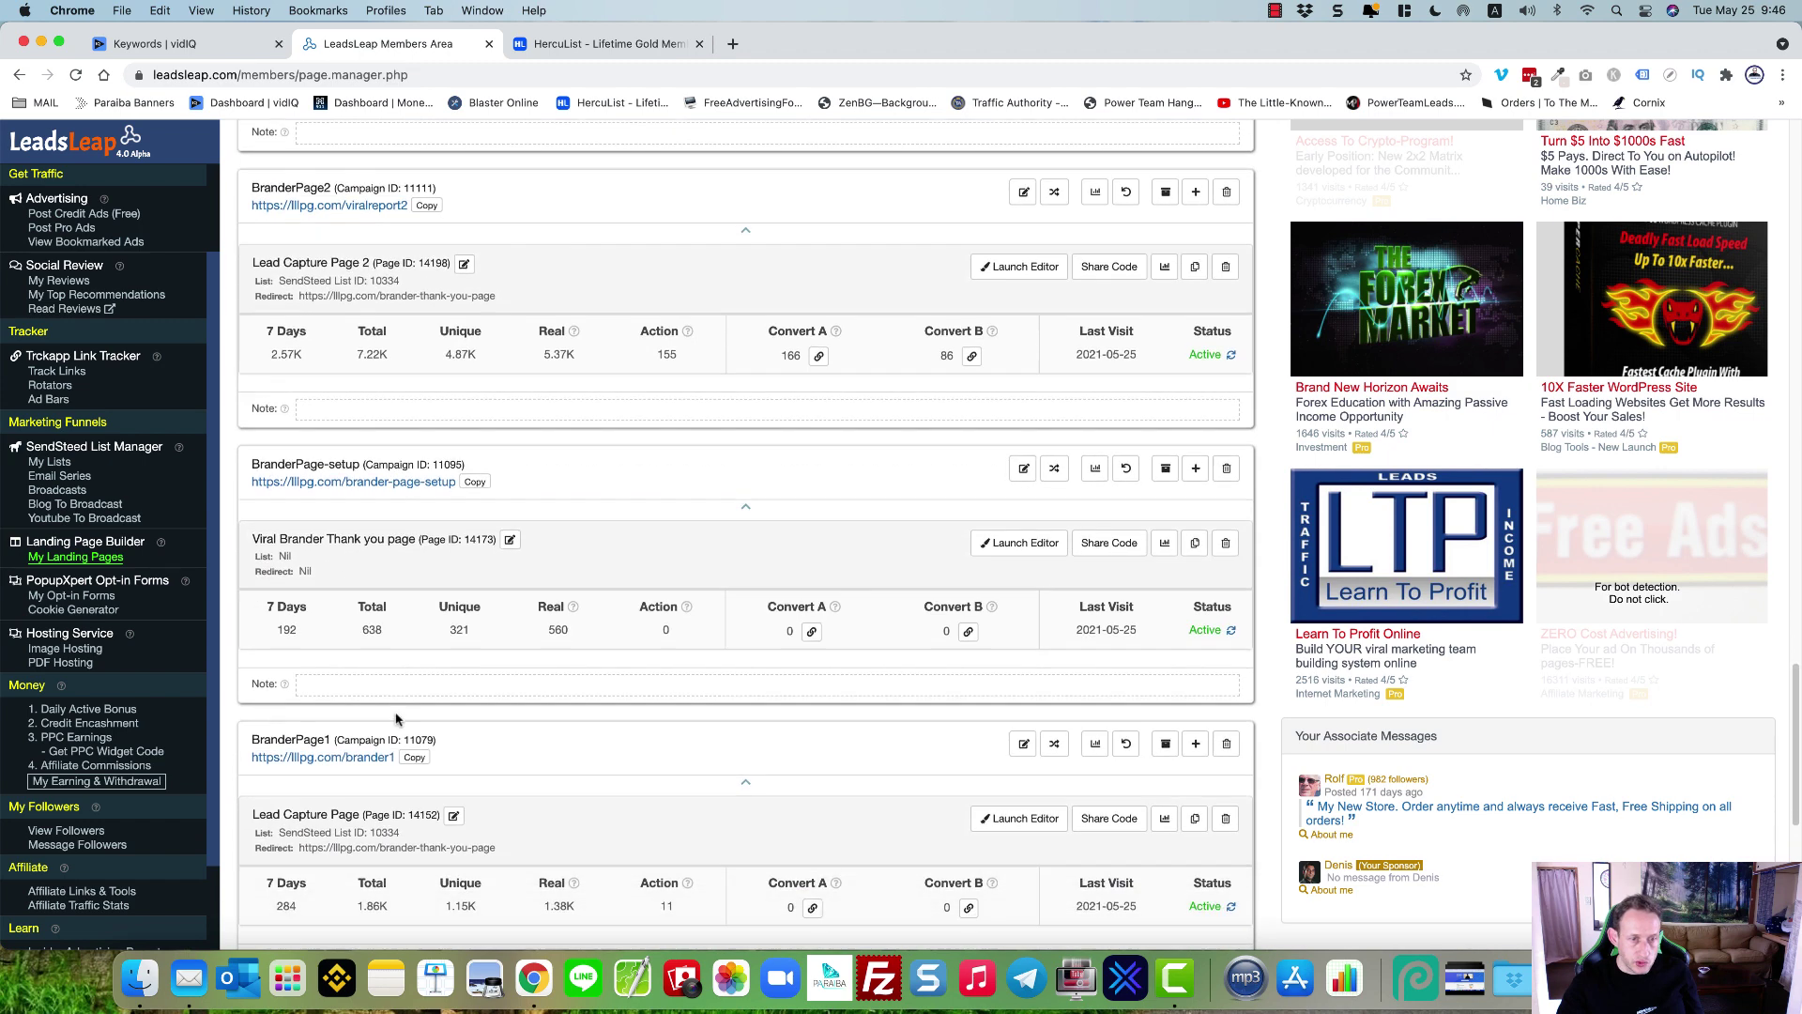
pyautogui.scroll(-2, 396, 719)
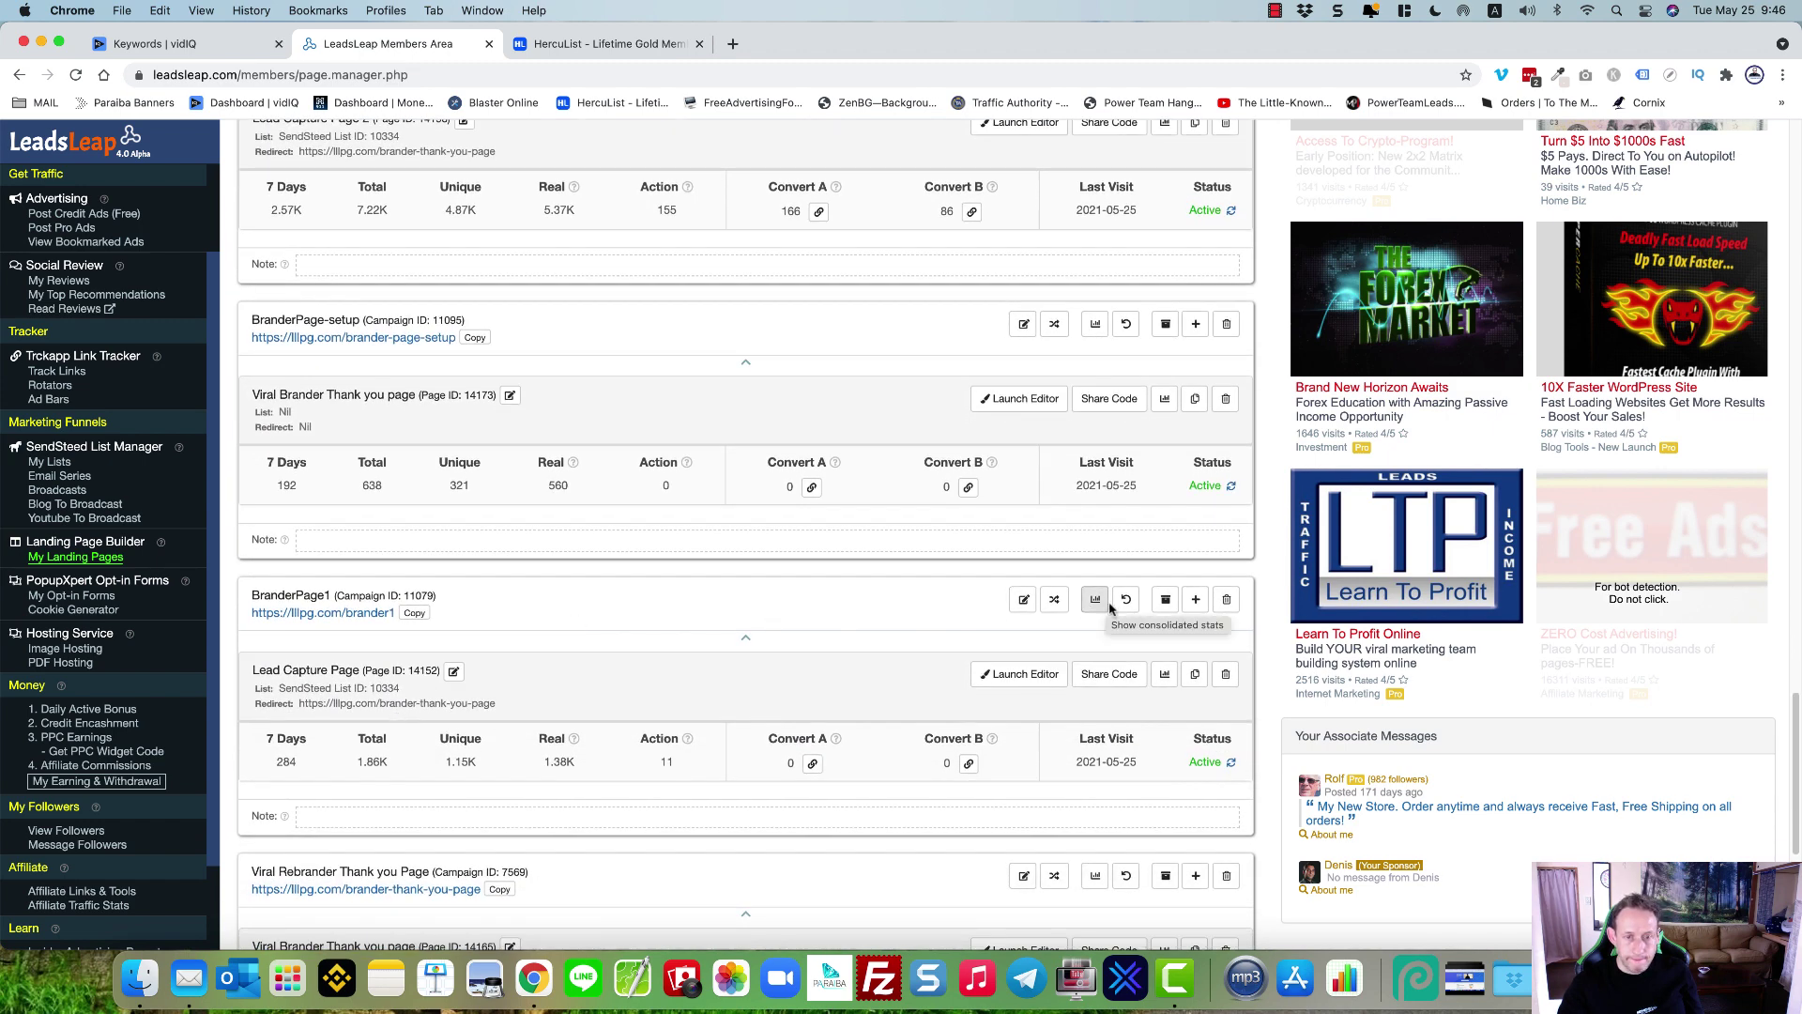
# Step: Show BranderPage1's source stats, highlighting fafysolosponsor1, imb2, fafypage4, fafy468anime and leadsleap.com rows
pyautogui.click(1164, 674)
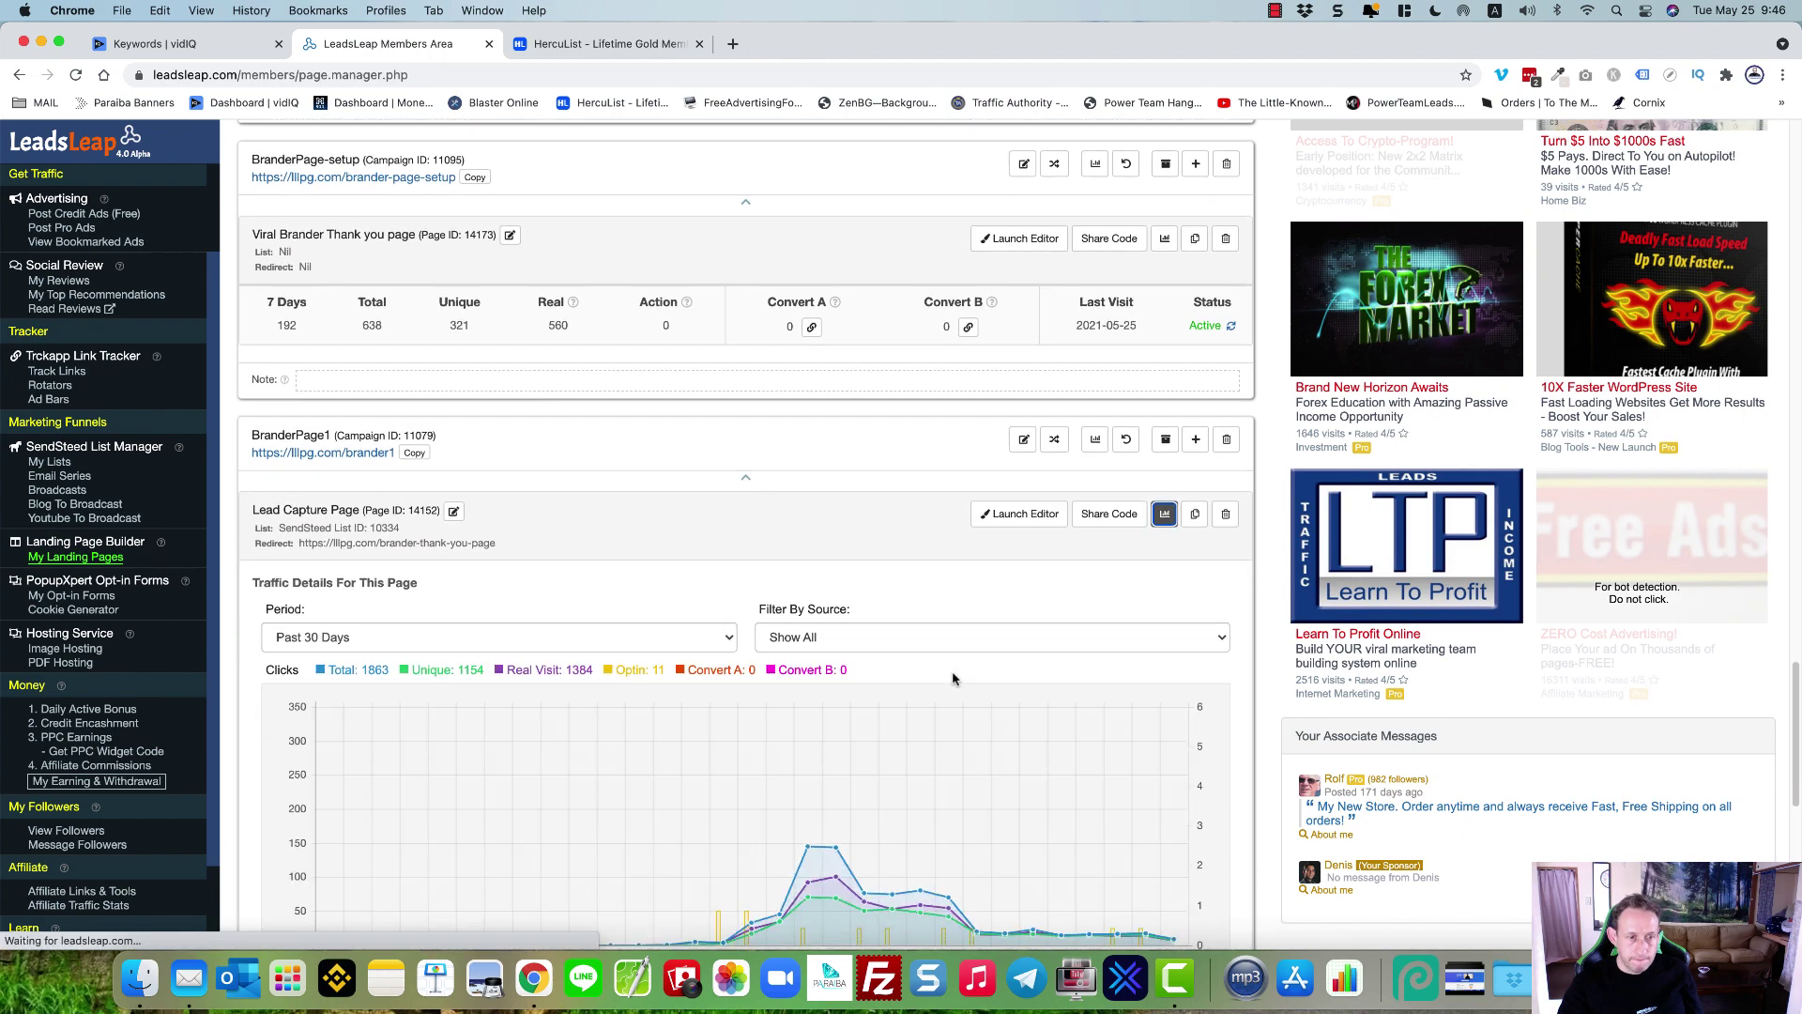
pyautogui.scroll(-2, 955, 678)
pyautogui.scroll(-5, 953, 677)
pyautogui.scroll(-5, 951, 676)
pyautogui.scroll(-1, 951, 678)
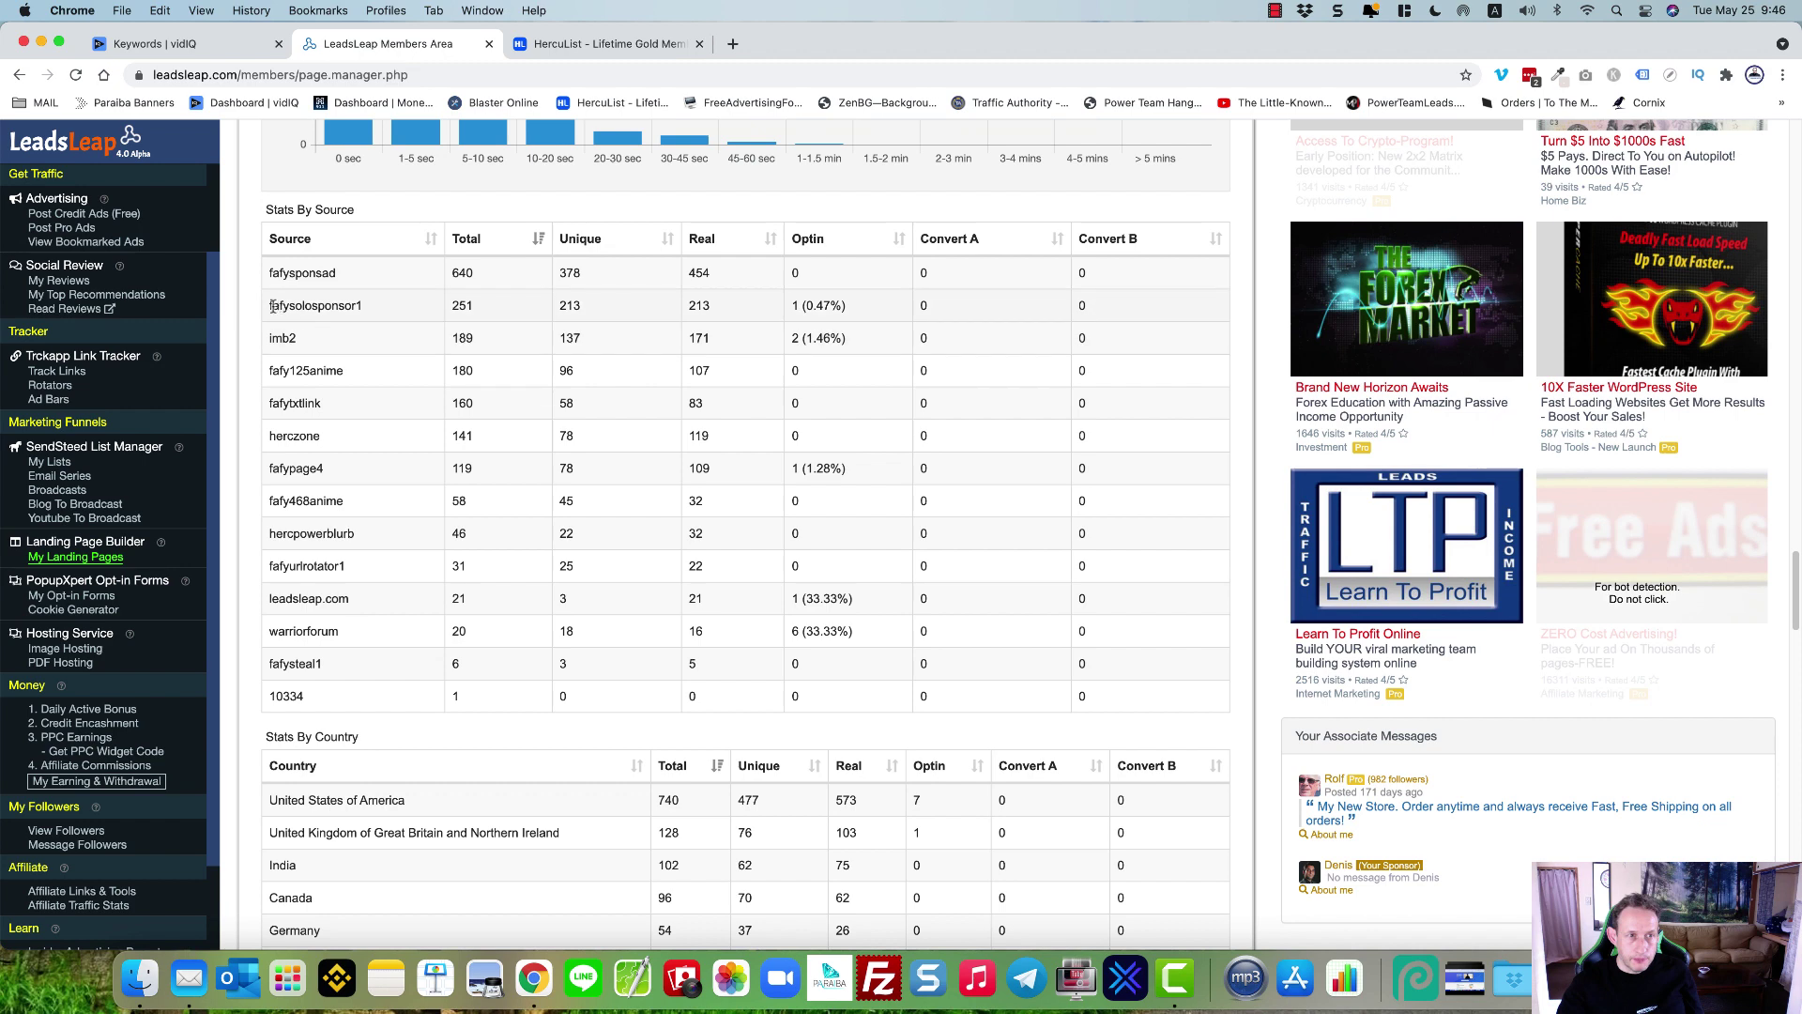
pyautogui.moveTo(266, 305); pyautogui.dragTo(929, 307)
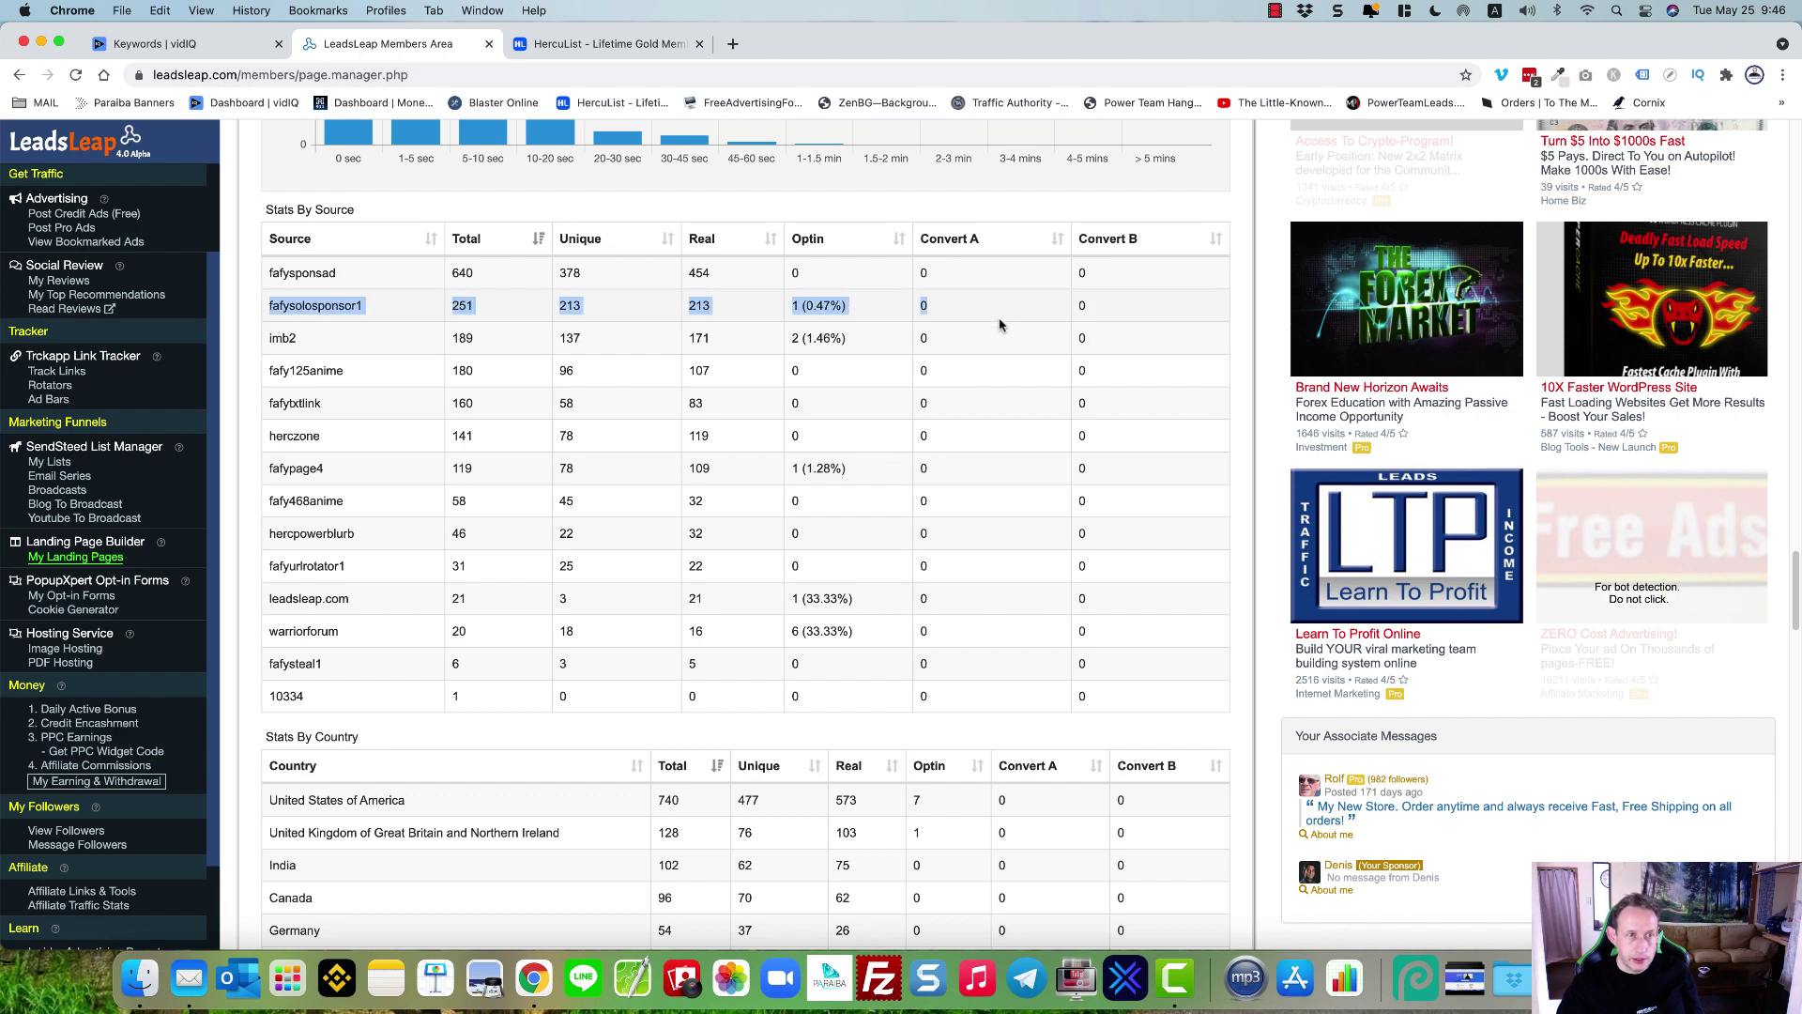
pyautogui.moveTo(270, 339); pyautogui.dragTo(970, 333)
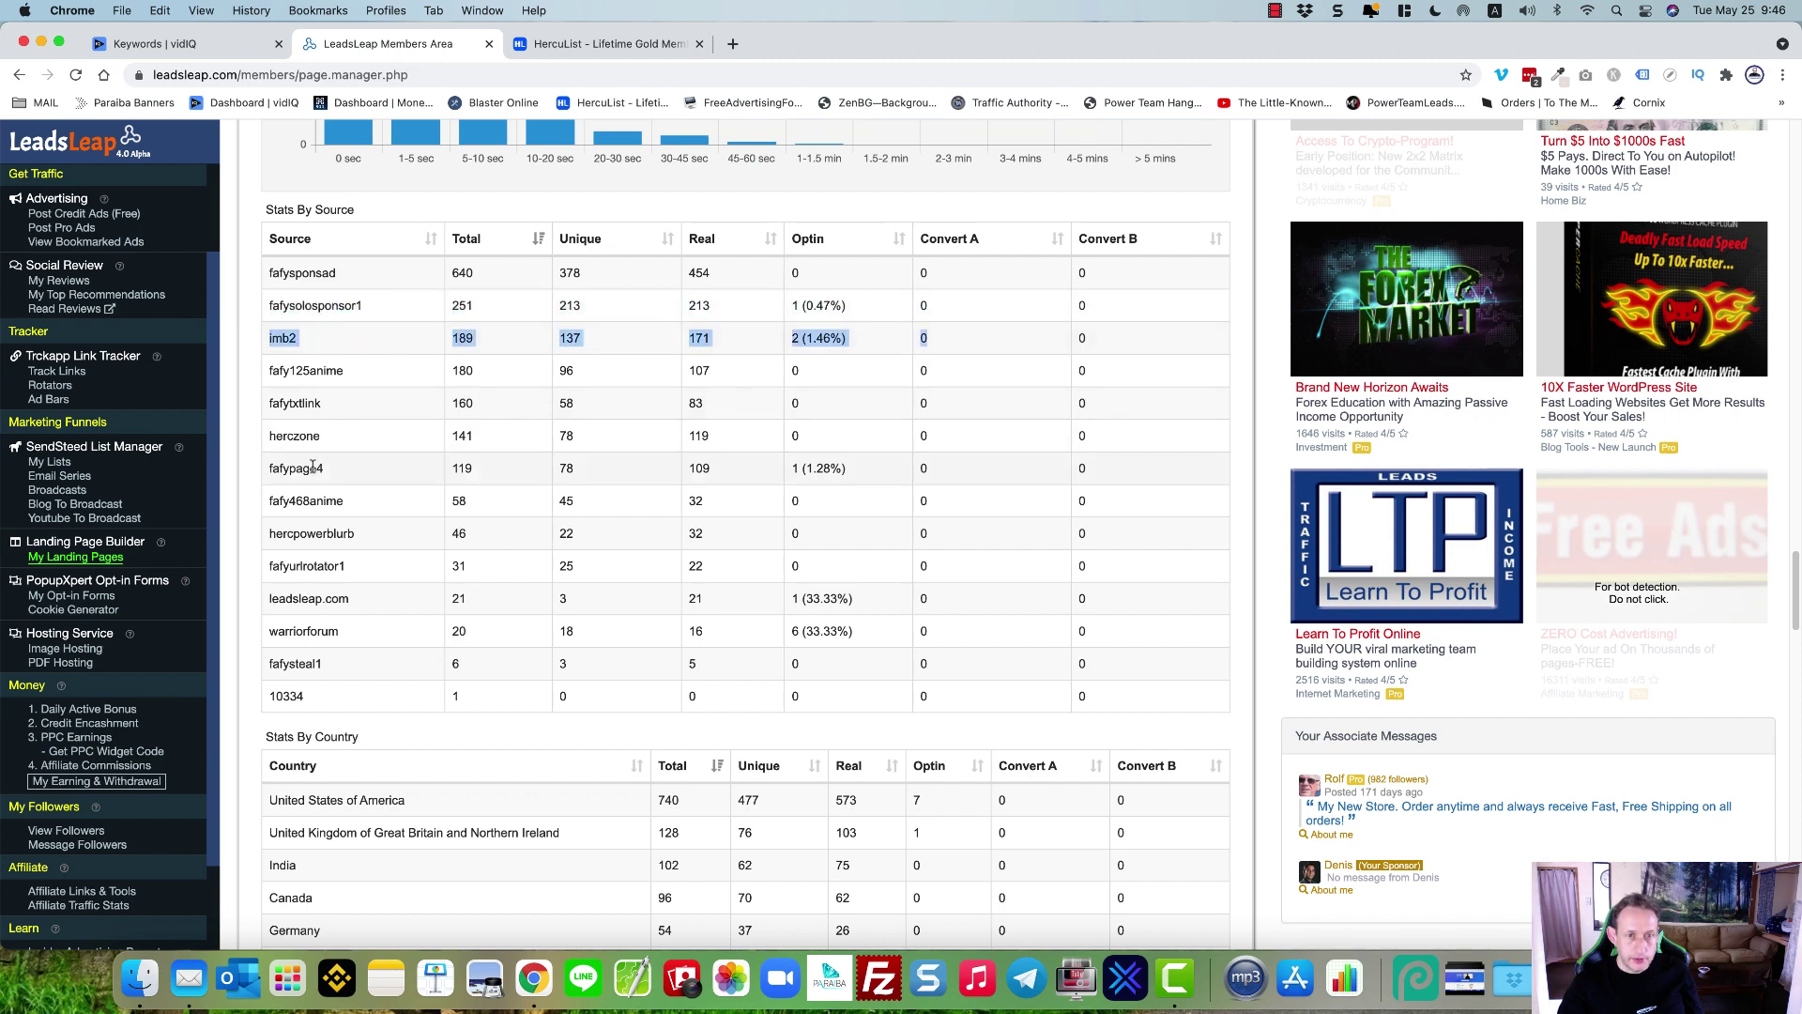
pyautogui.moveTo(269, 469); pyautogui.dragTo(939, 503)
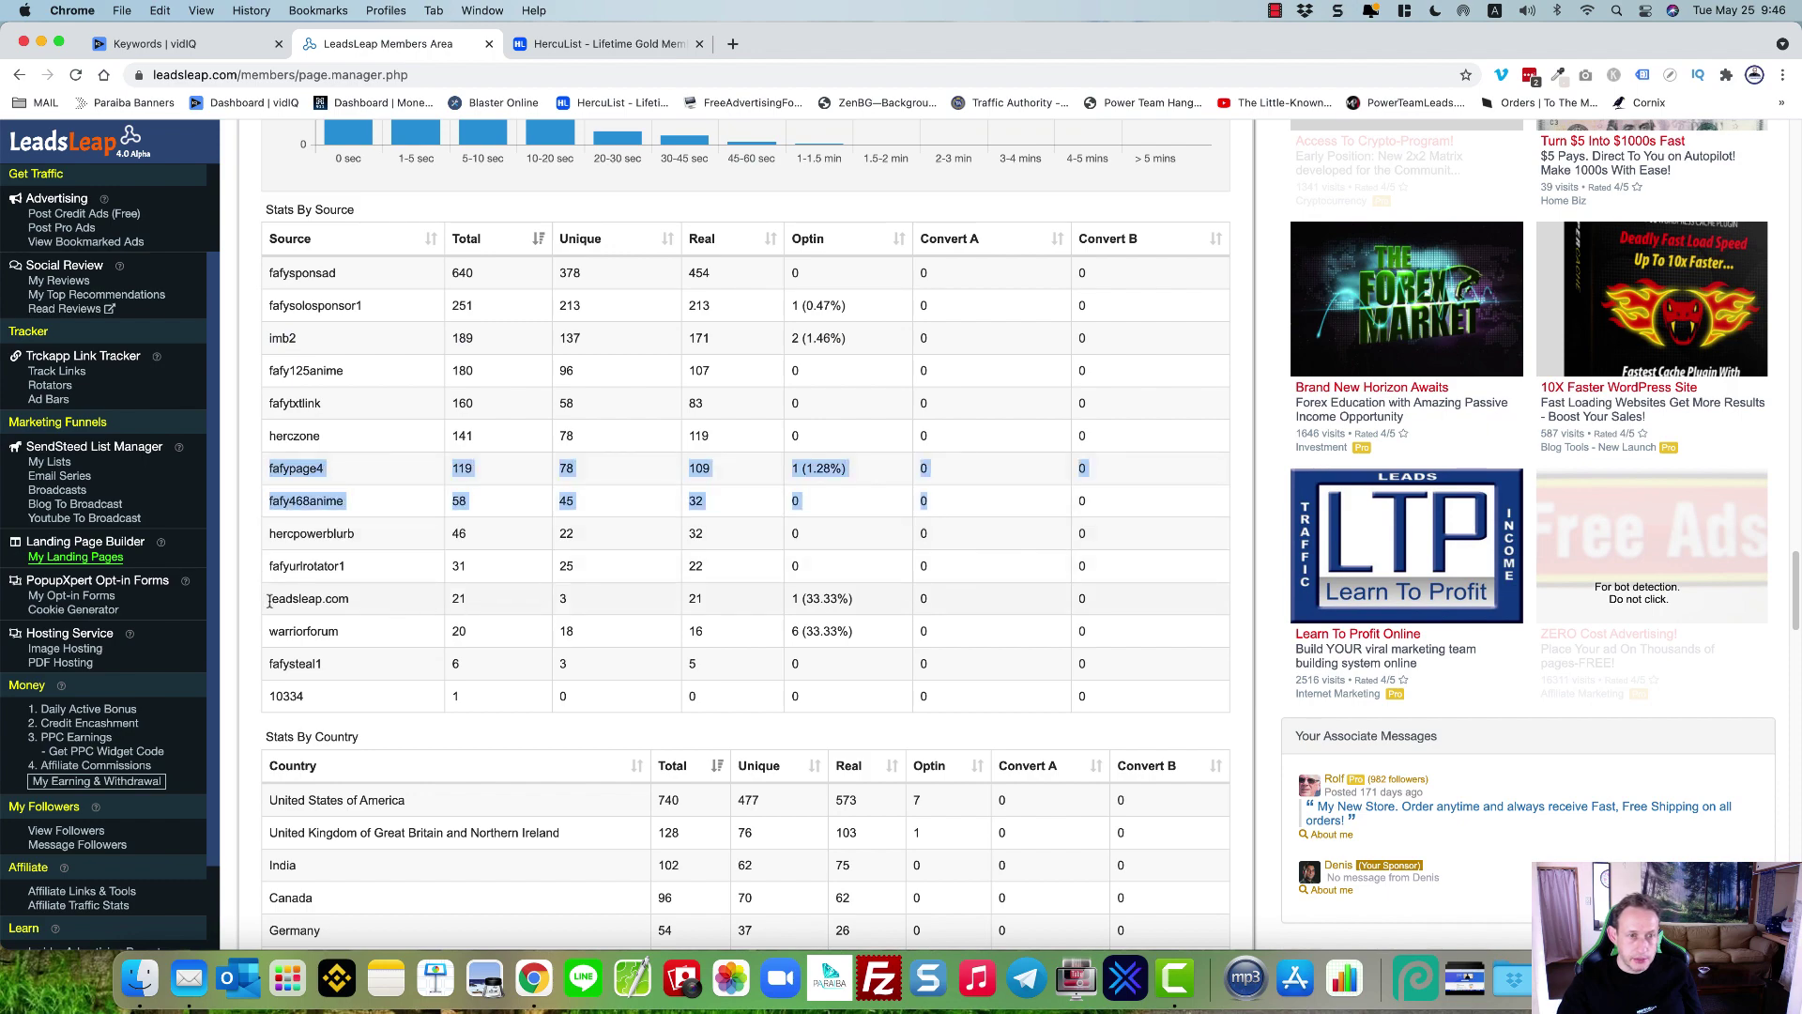
pyautogui.moveTo(268, 601); pyautogui.dragTo(938, 601)
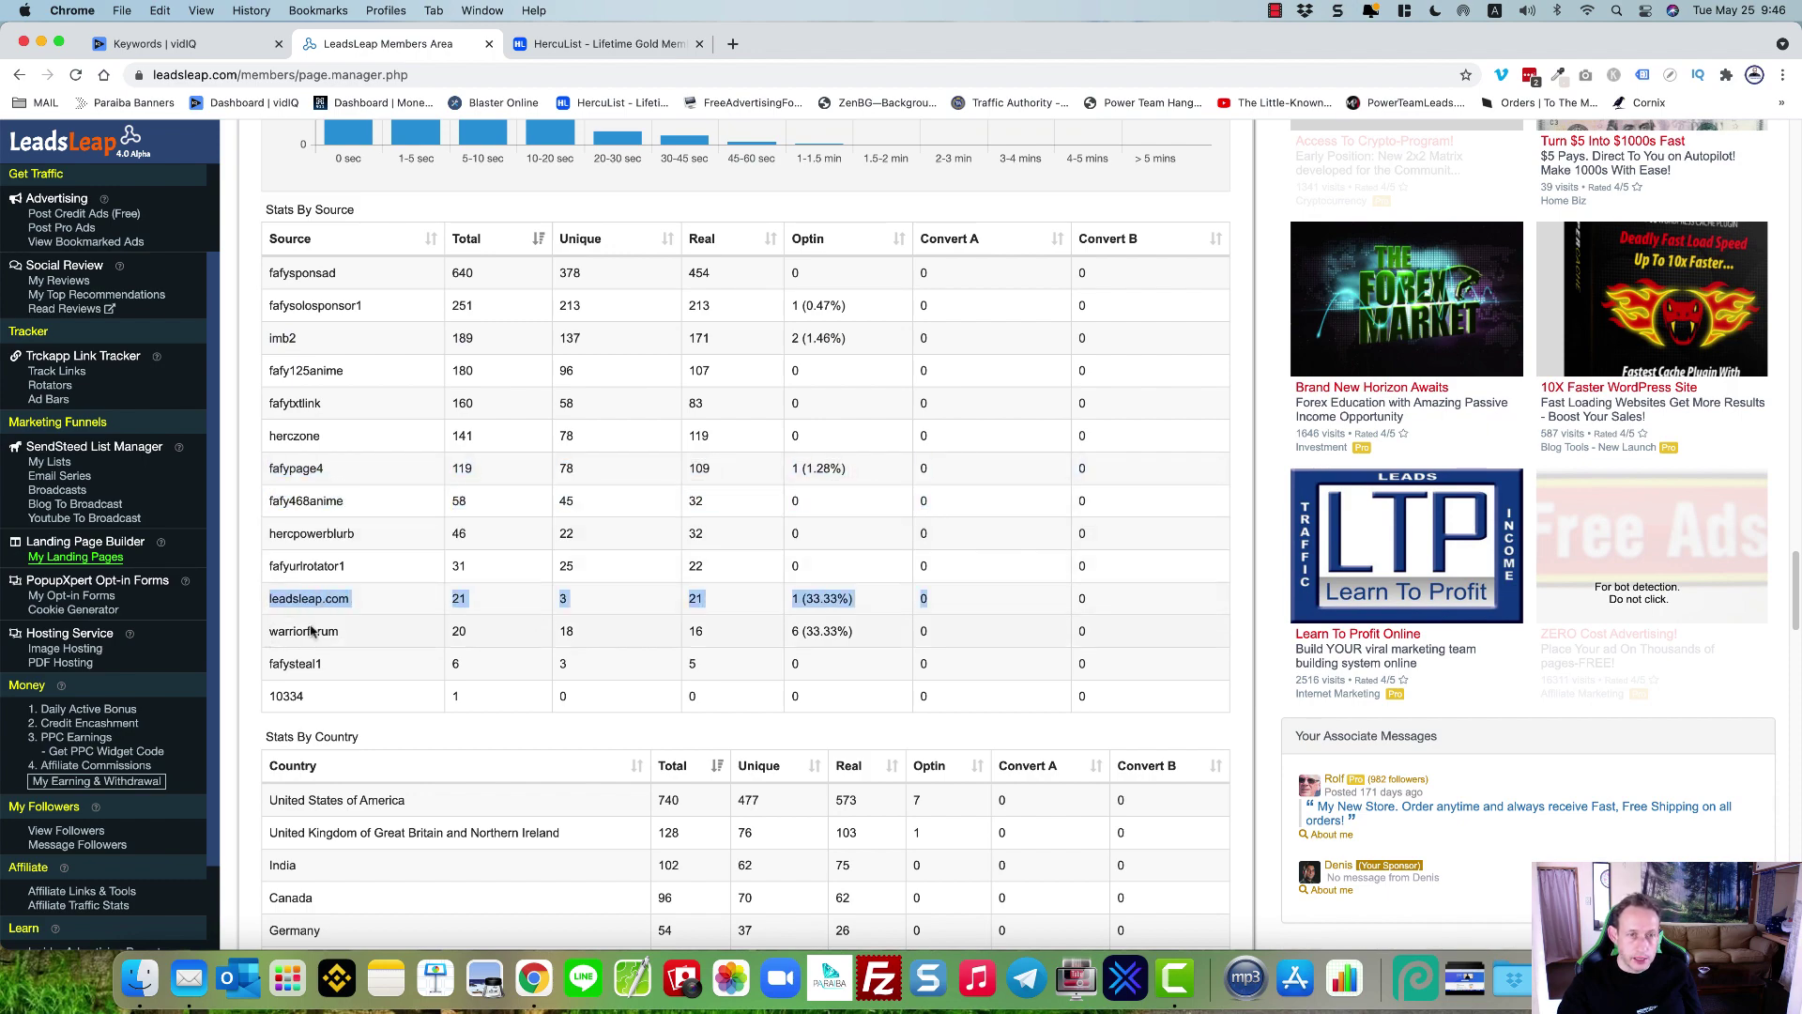
# Step: Collapse BranderPage1's Lead Capture Page traffic details and scroll back up the landing pages list
pyautogui.scroll(15, 887, 487)
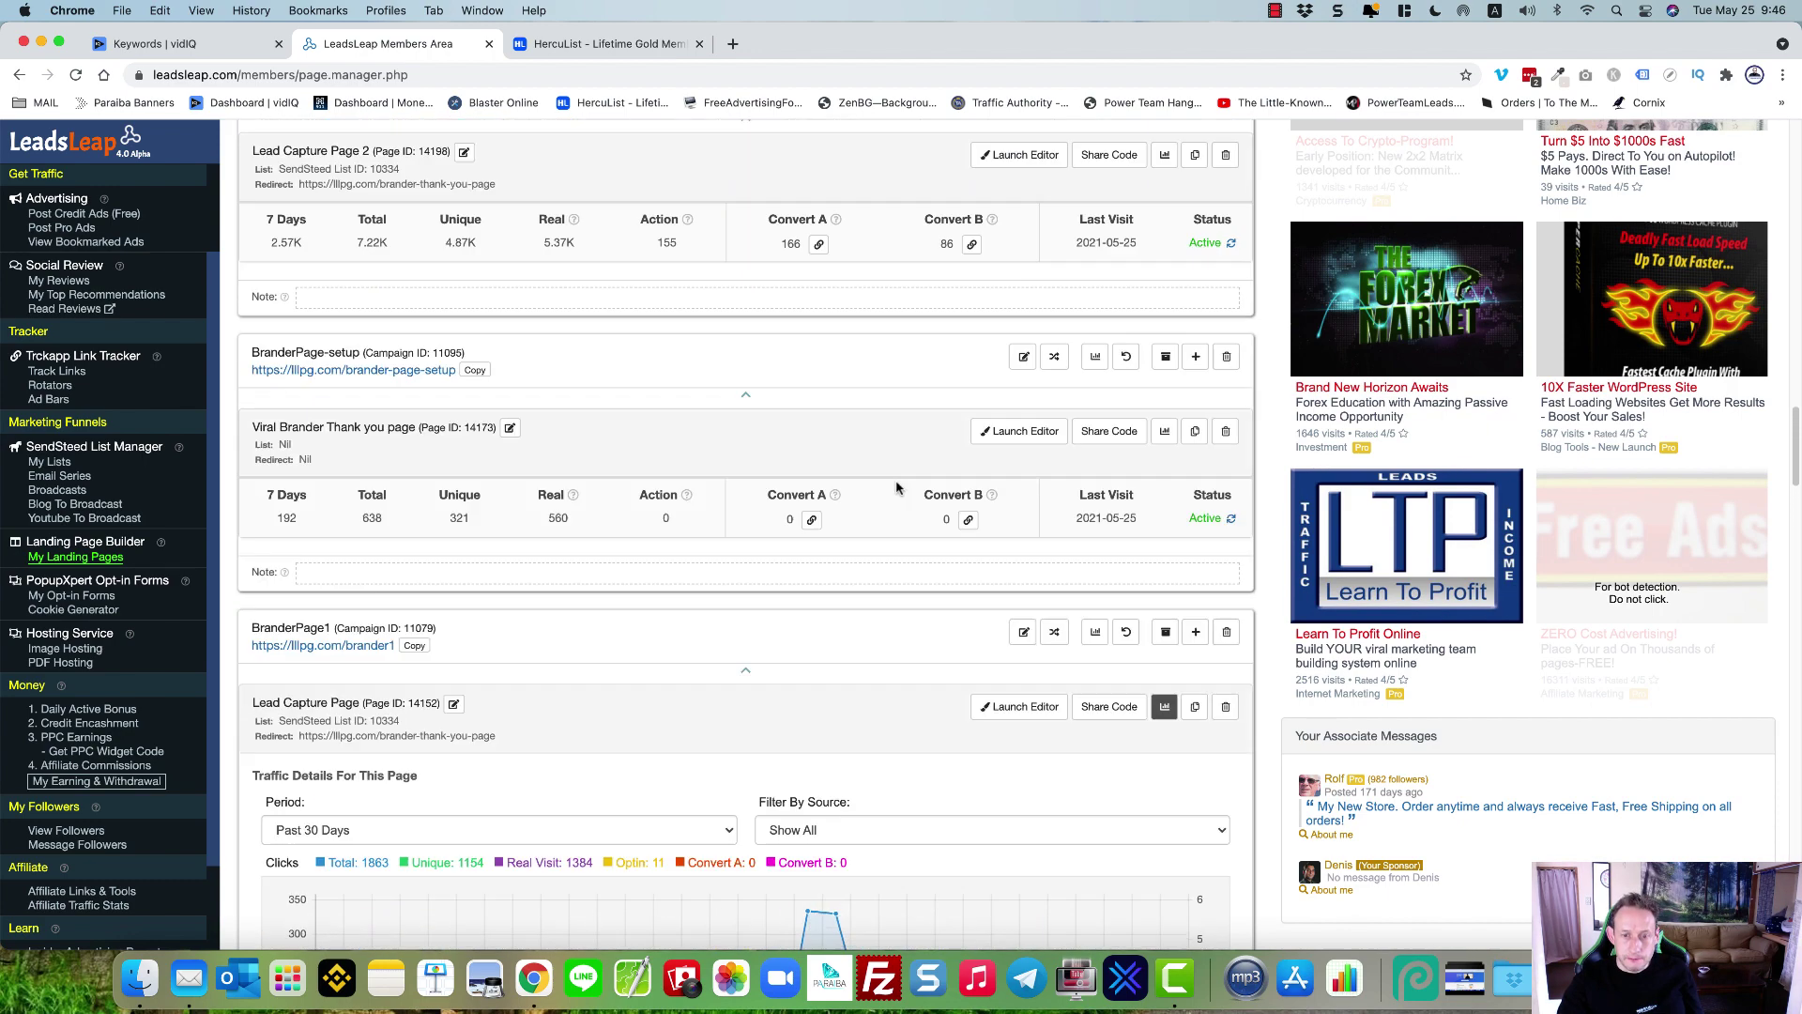
pyautogui.click(1165, 741)
pyautogui.scroll(-6, 1162, 740)
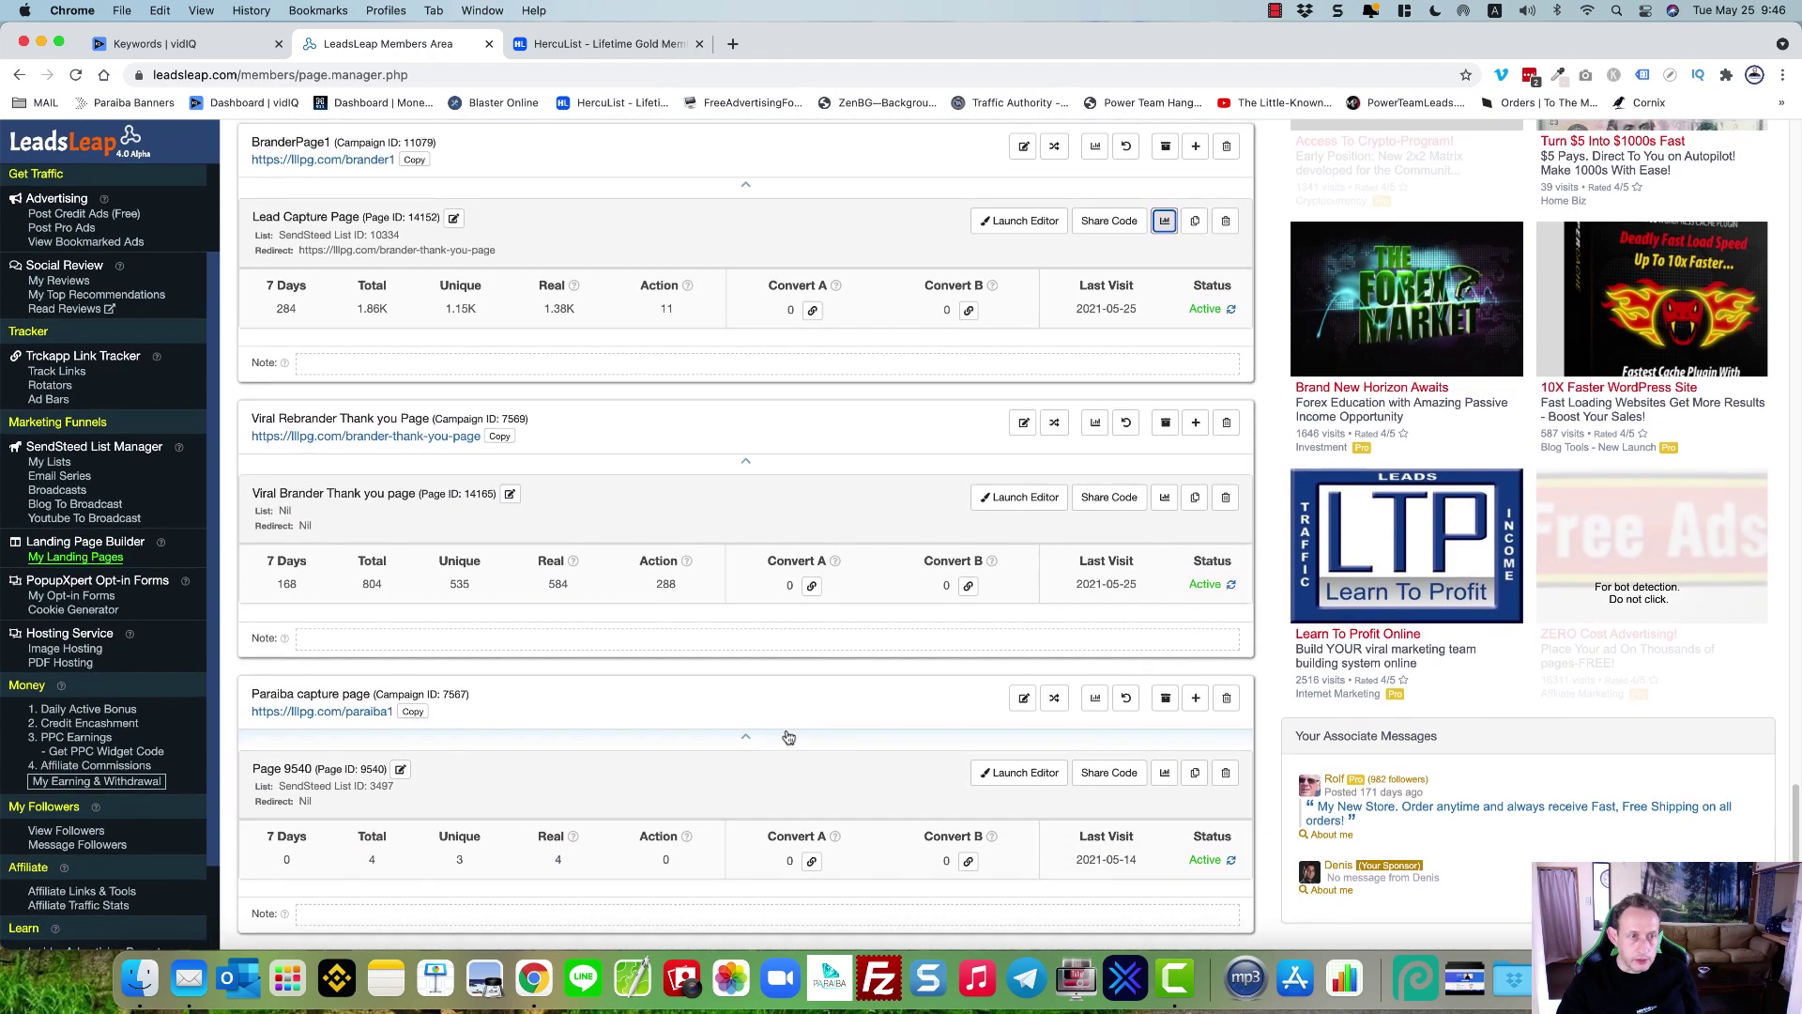
pyautogui.scroll(4, 769, 735)
pyautogui.scroll(1, 770, 735)
pyautogui.scroll(2, 647, 657)
pyautogui.scroll(1, 401, 505)
pyautogui.scroll(1, 400, 505)
pyautogui.scroll(1, 401, 505)
# Step: Open BranderPage2's consolidated campaign stats and scroll down to the Stats By Source table
pyautogui.click(1096, 352)
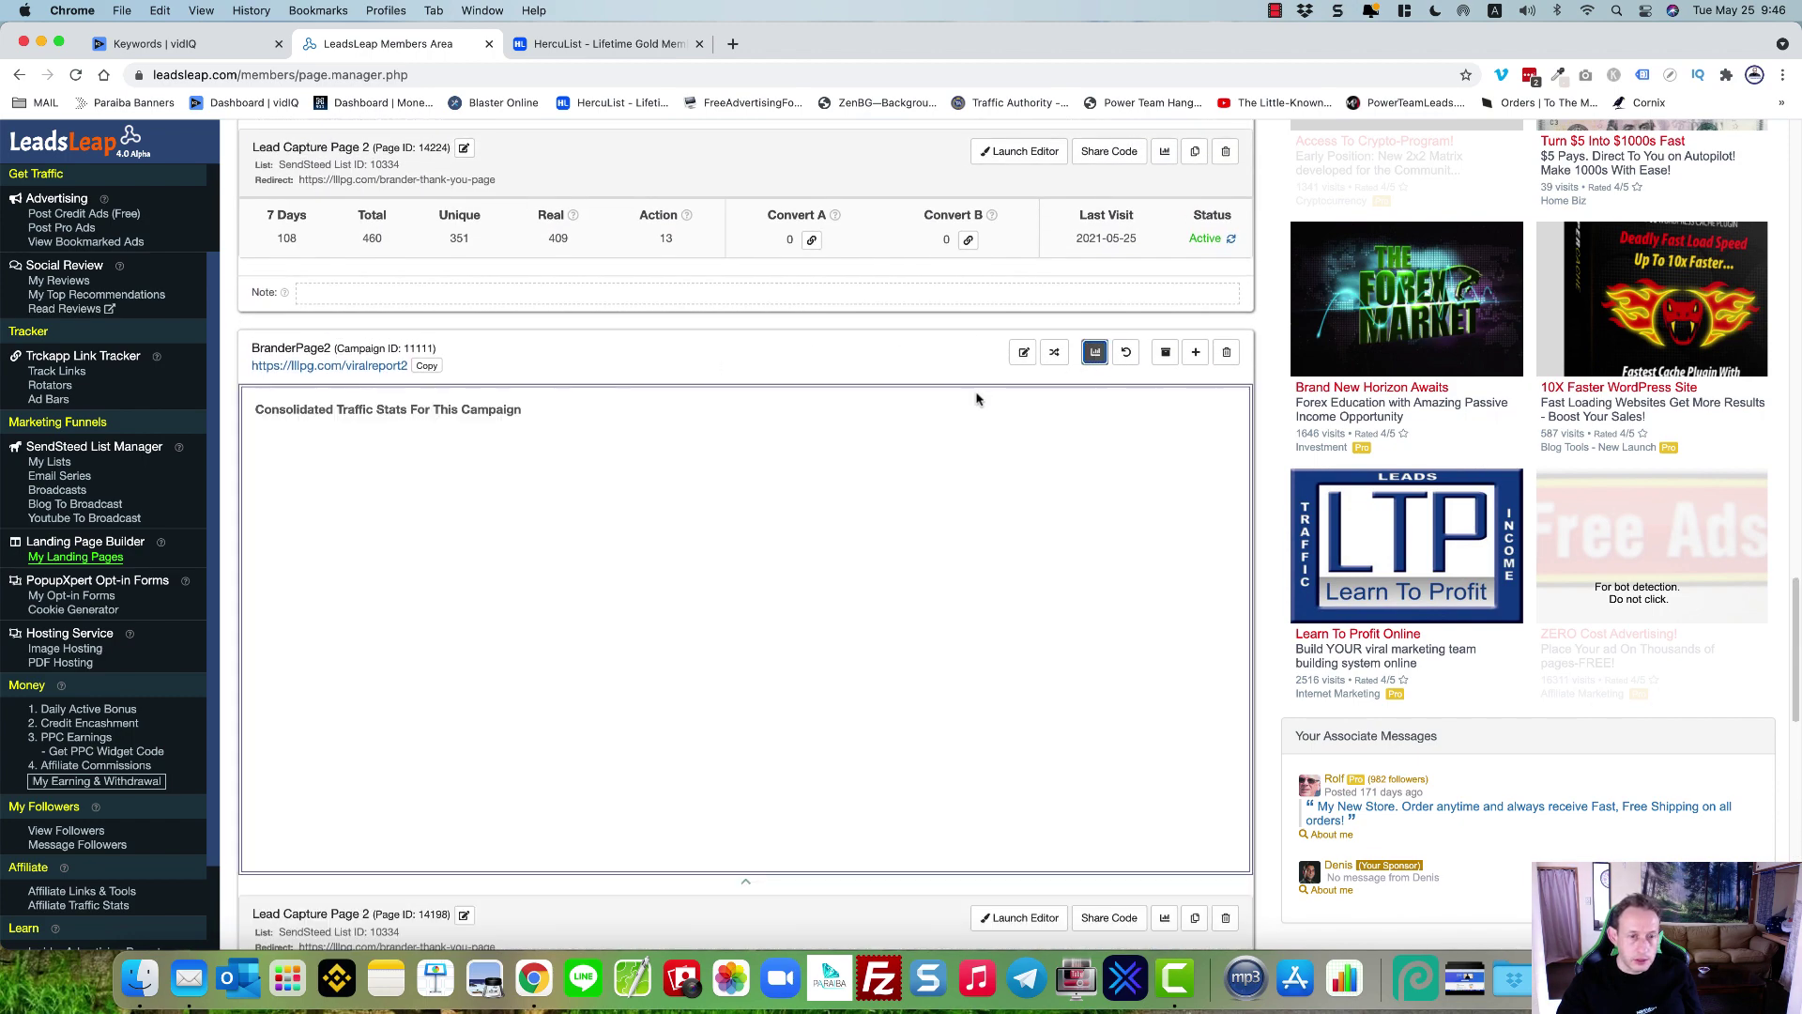
pyautogui.scroll(-1, 711, 523)
pyautogui.scroll(-2, 707, 525)
pyautogui.scroll(-4, 704, 526)
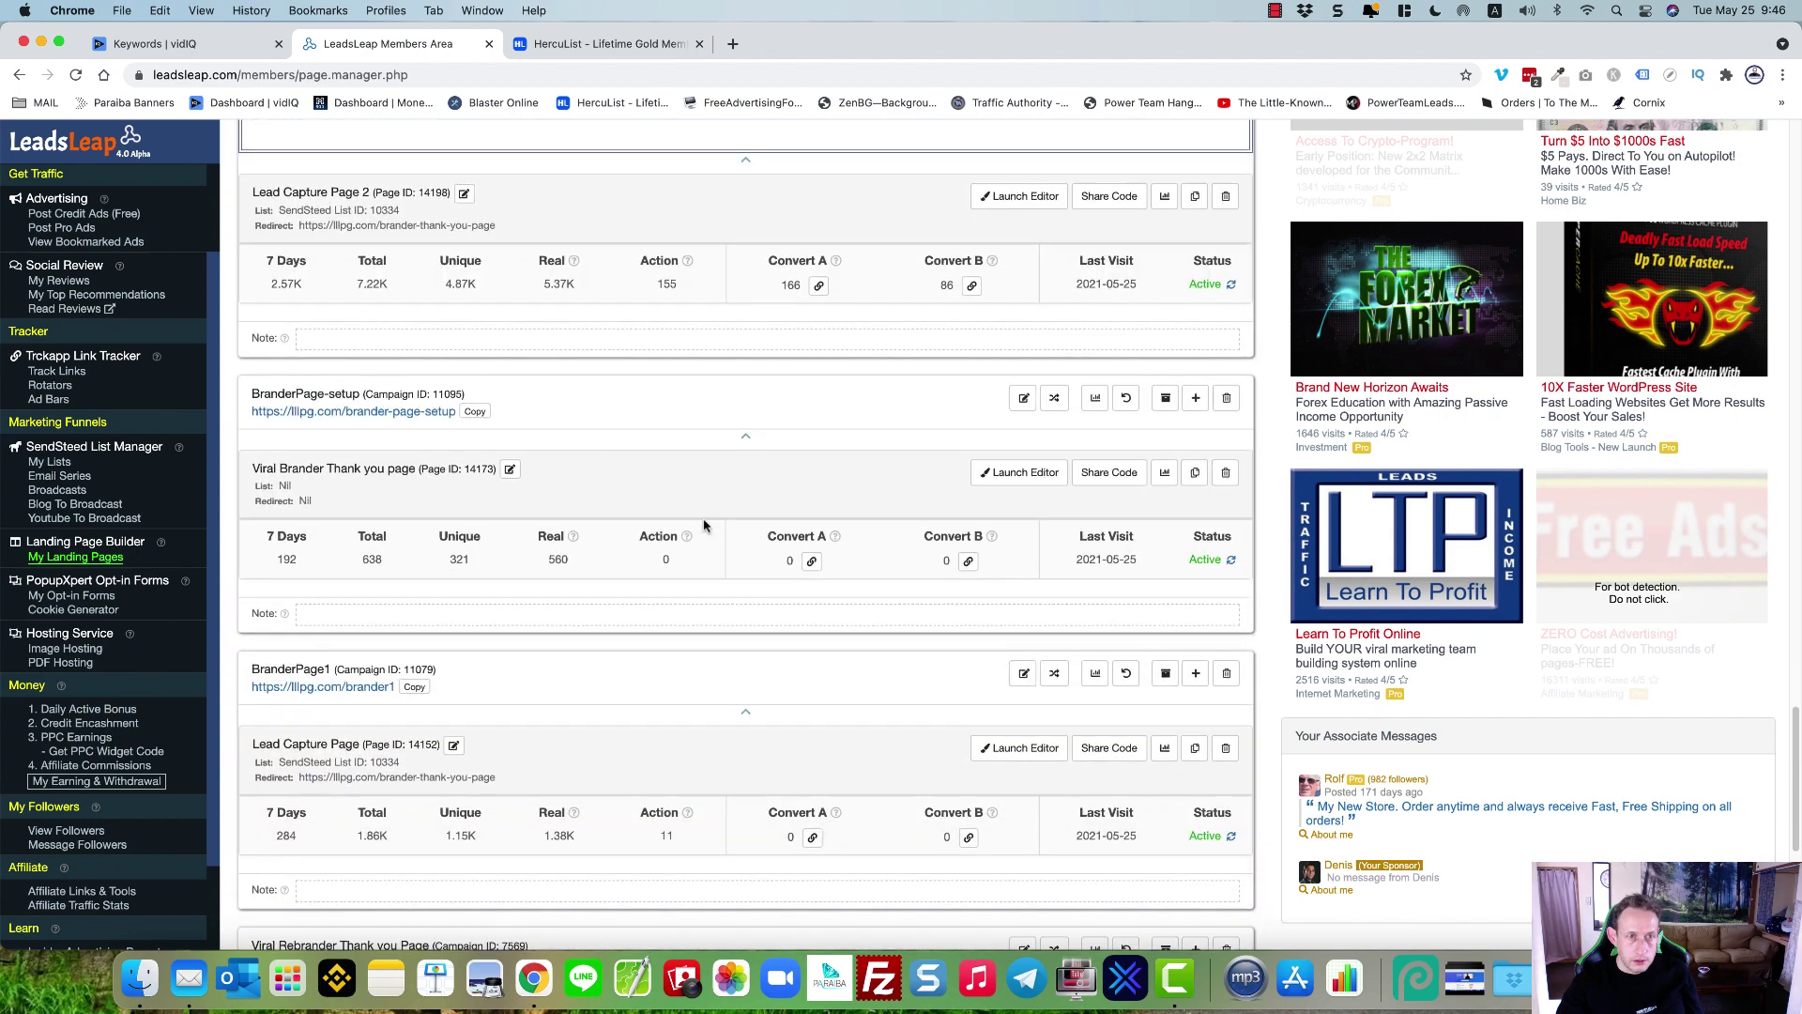
pyautogui.scroll(1, 704, 526)
pyautogui.scroll(2, 704, 526)
pyautogui.scroll(-2, 704, 525)
pyautogui.scroll(-1, 704, 526)
pyautogui.scroll(-2, 705, 526)
pyautogui.scroll(-1, 705, 525)
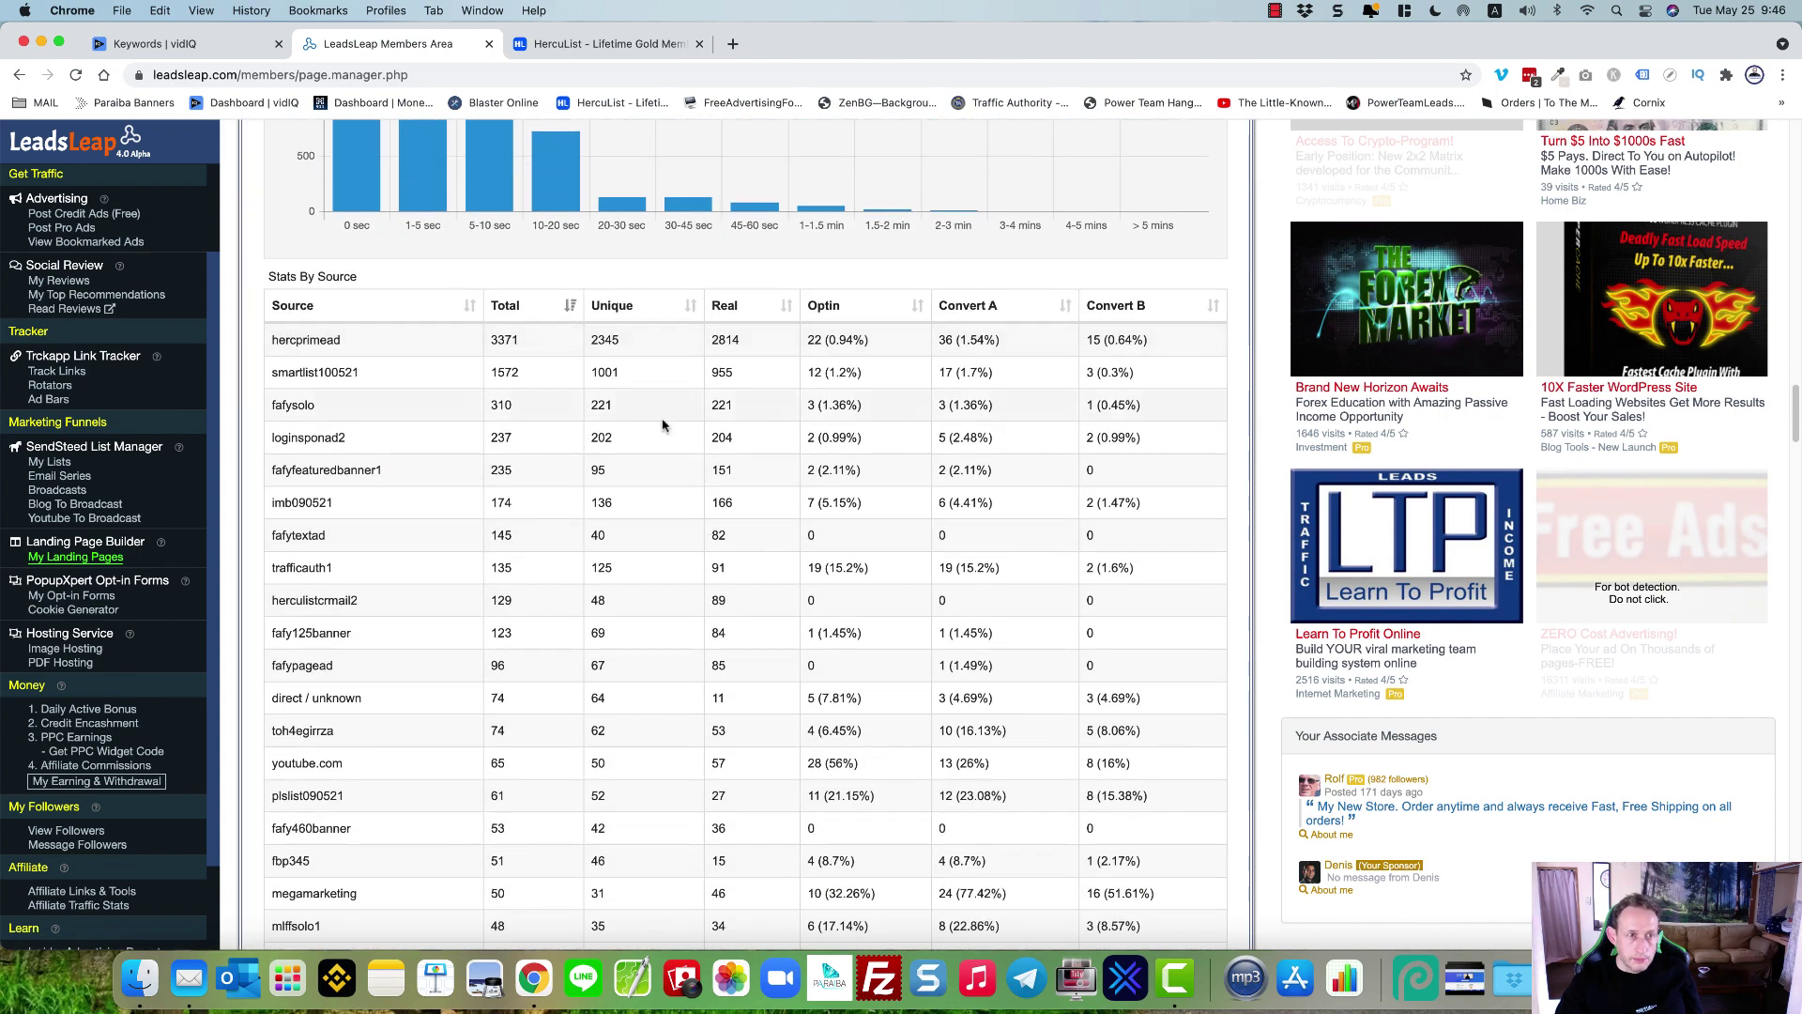
# Step: Highlight the hercprimead, smartlist100521, fafysolo and loginsponad2 (237) source rows
pyautogui.moveTo(476, 334); pyautogui.dragTo(1109, 339)
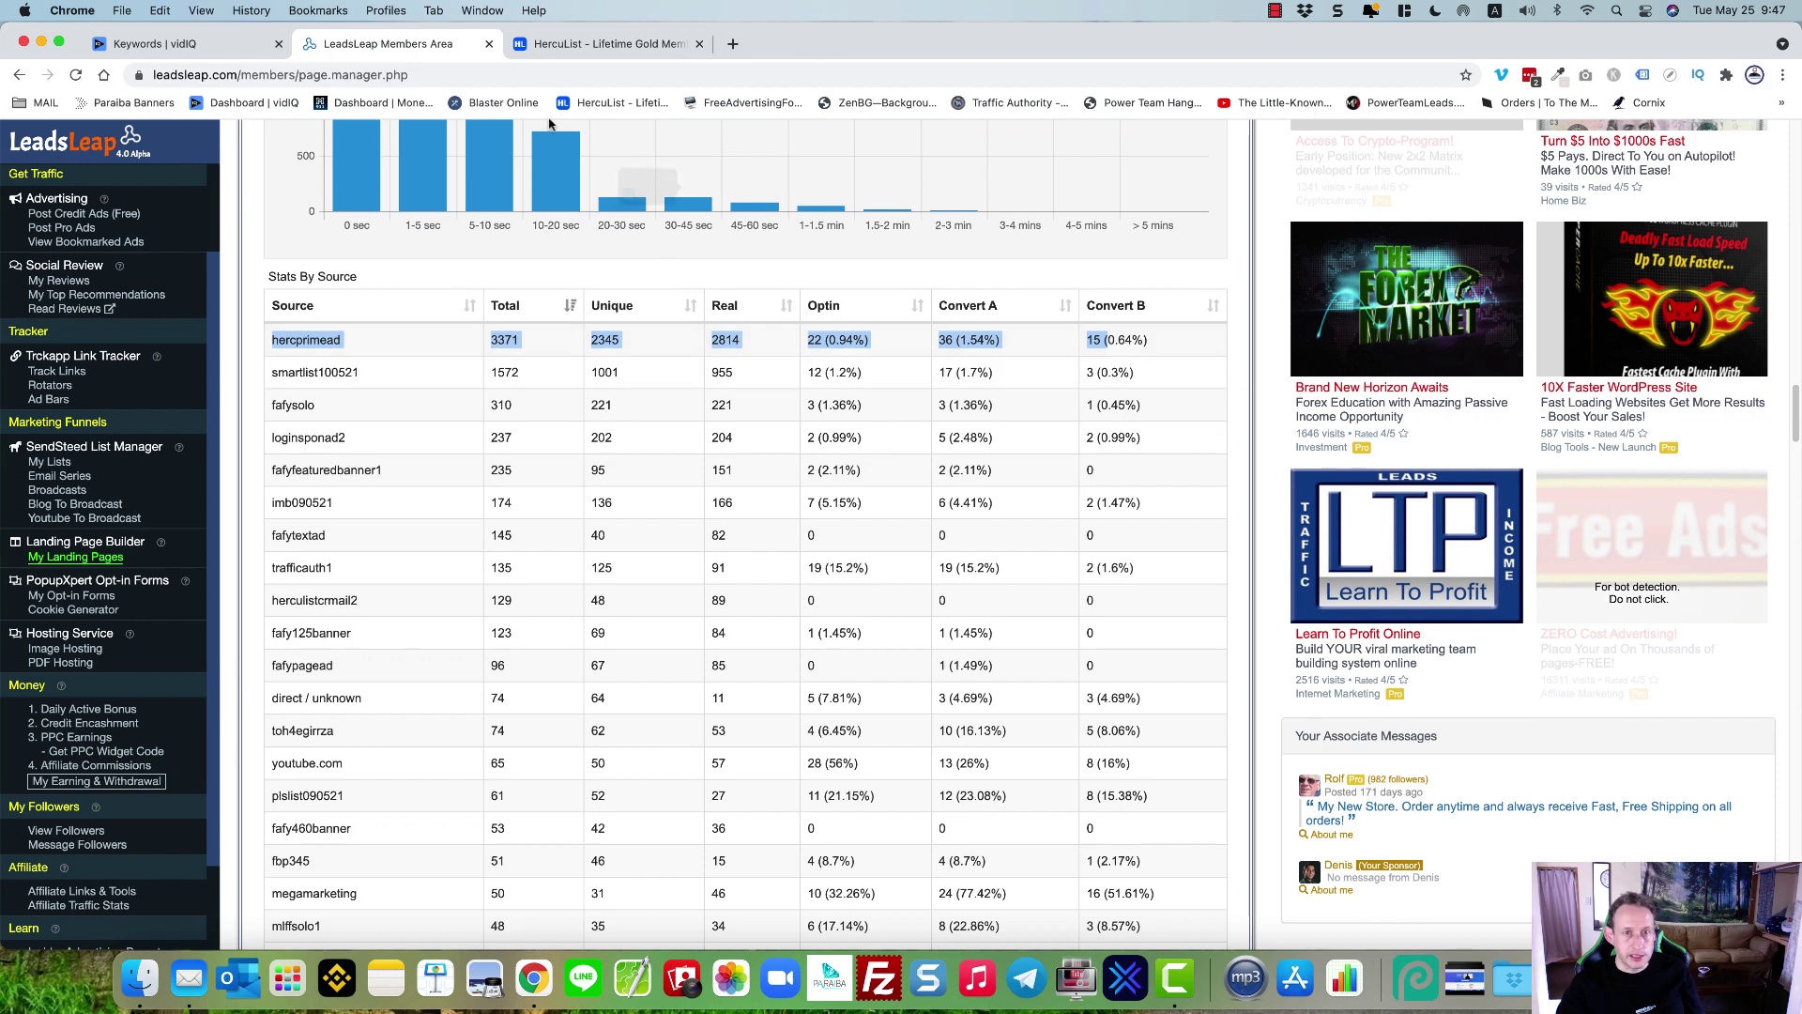
pyautogui.click(569, 43)
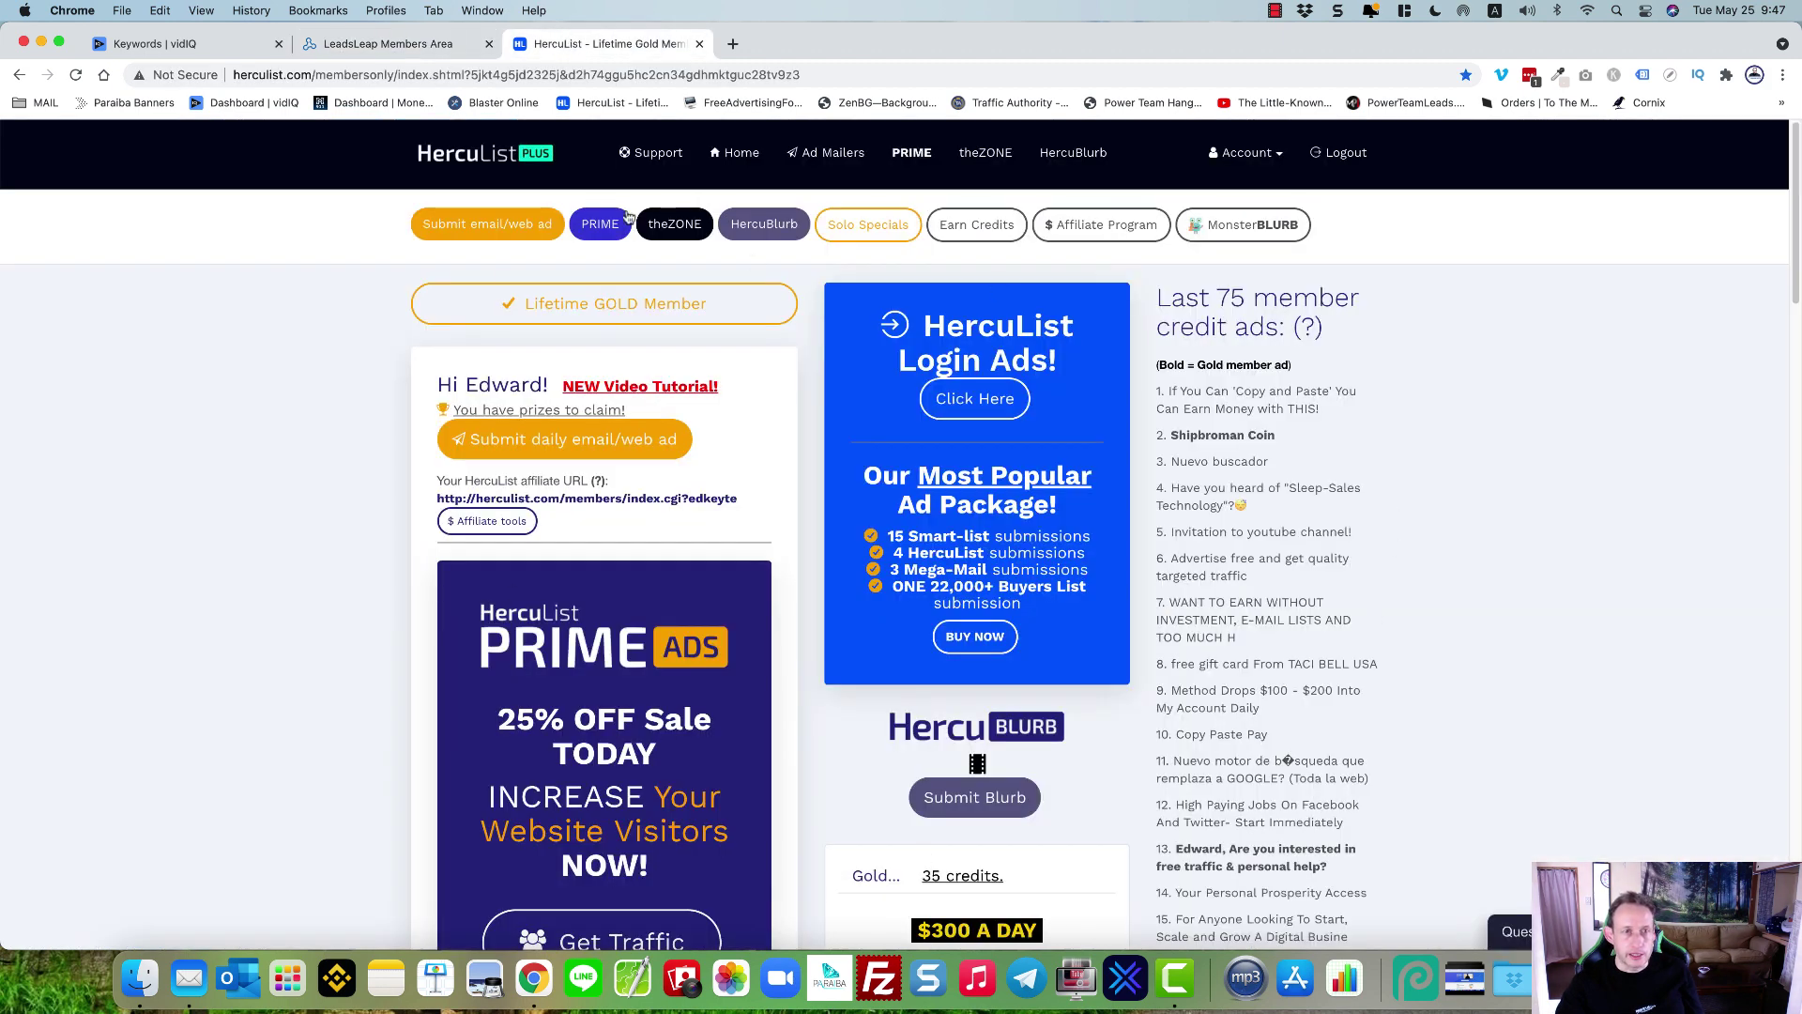
pyautogui.click(380, 44)
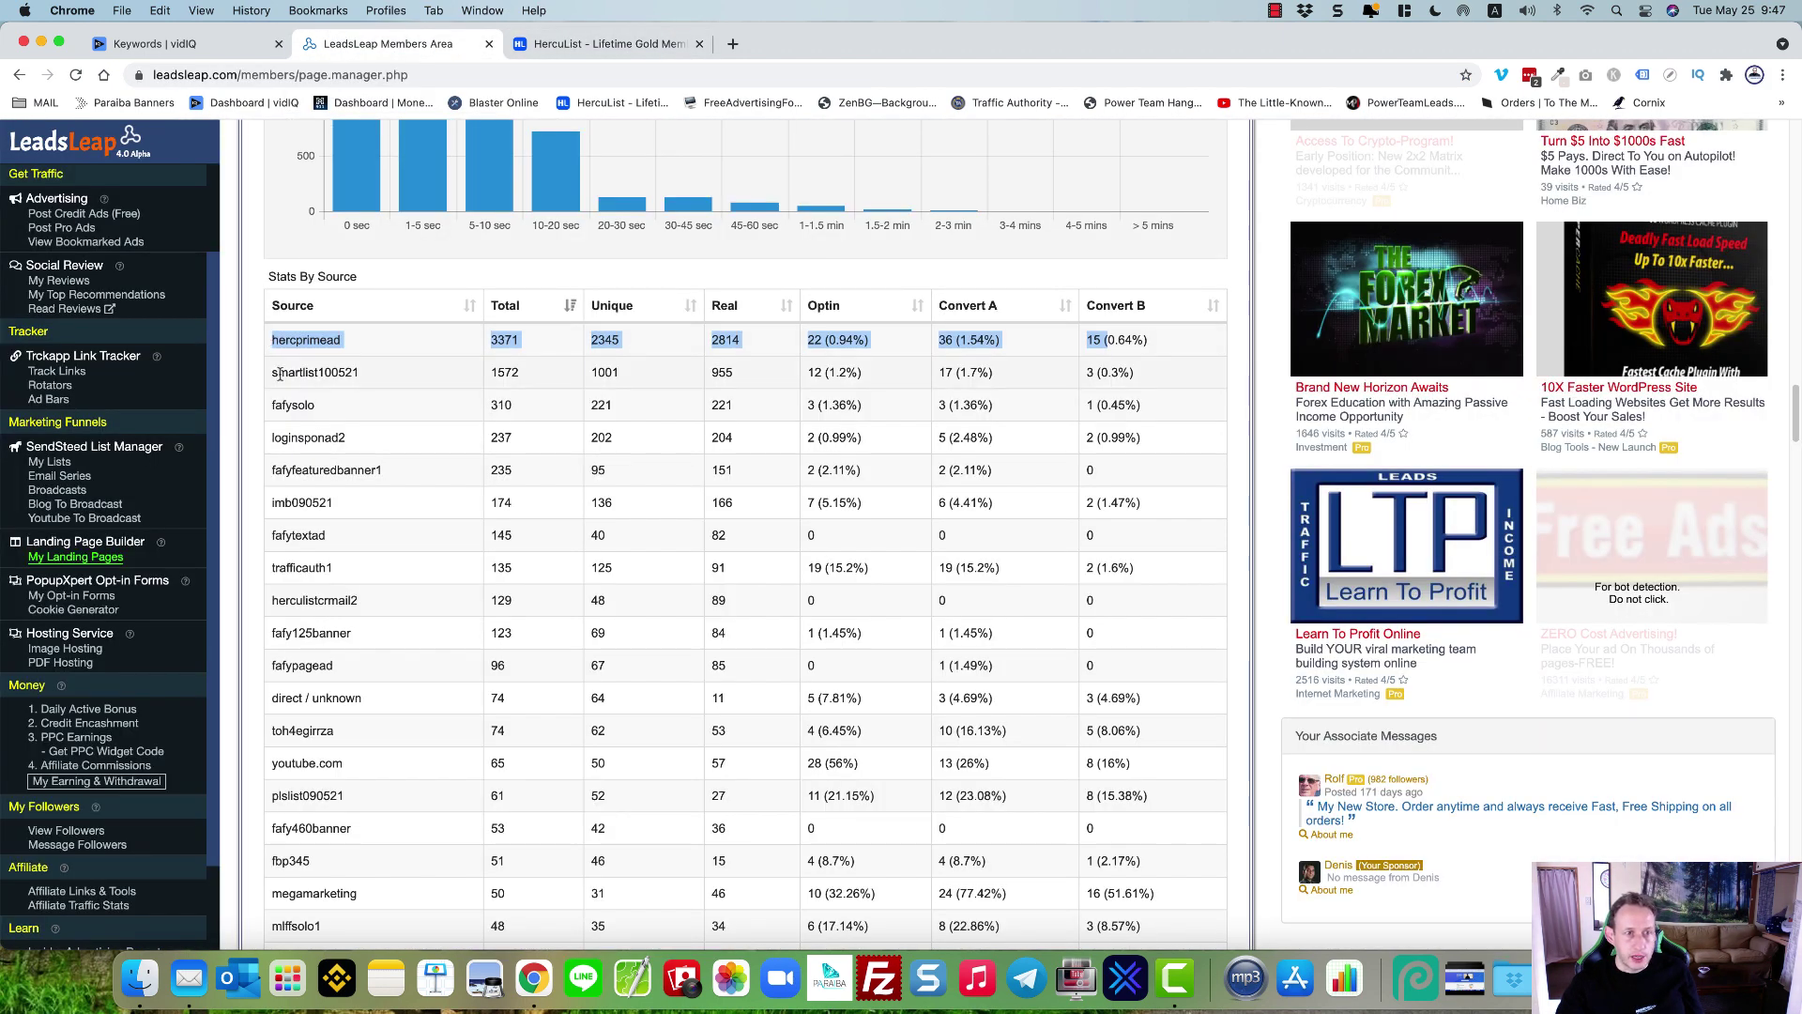
pyautogui.moveTo(273, 373); pyautogui.dragTo(1123, 388)
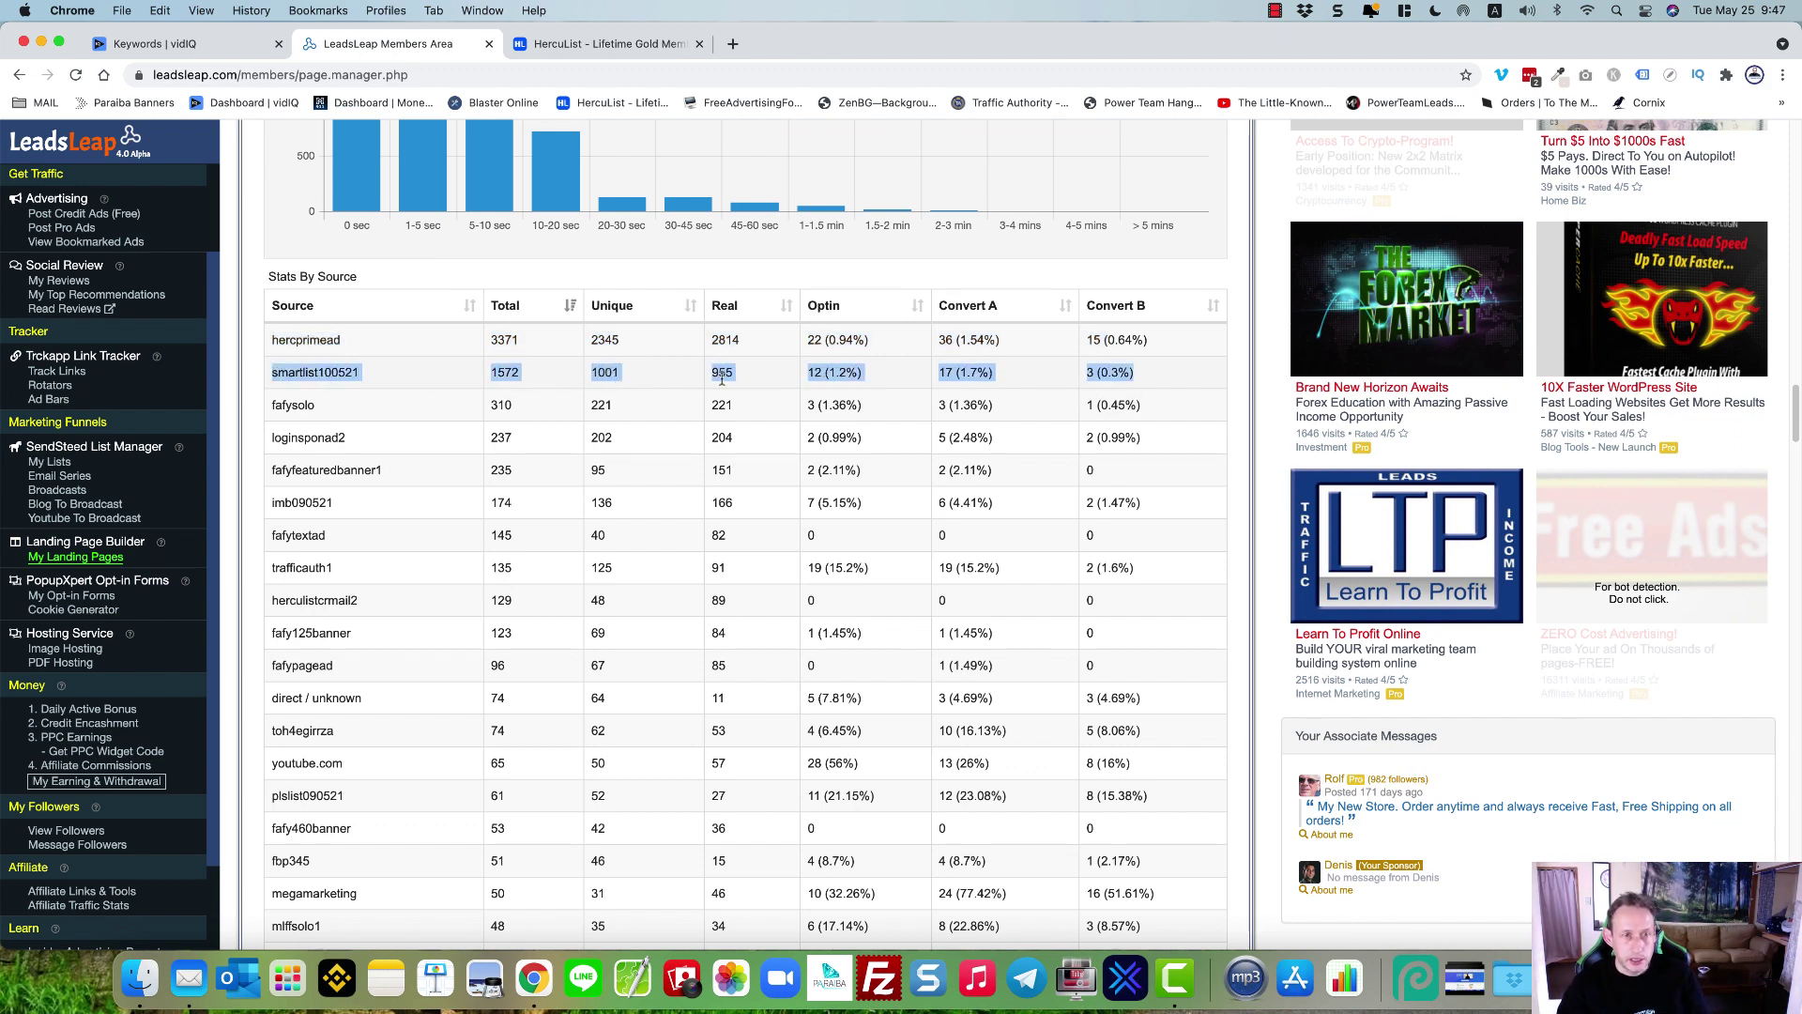
pyautogui.moveTo(272, 405); pyautogui.dragTo(917, 413)
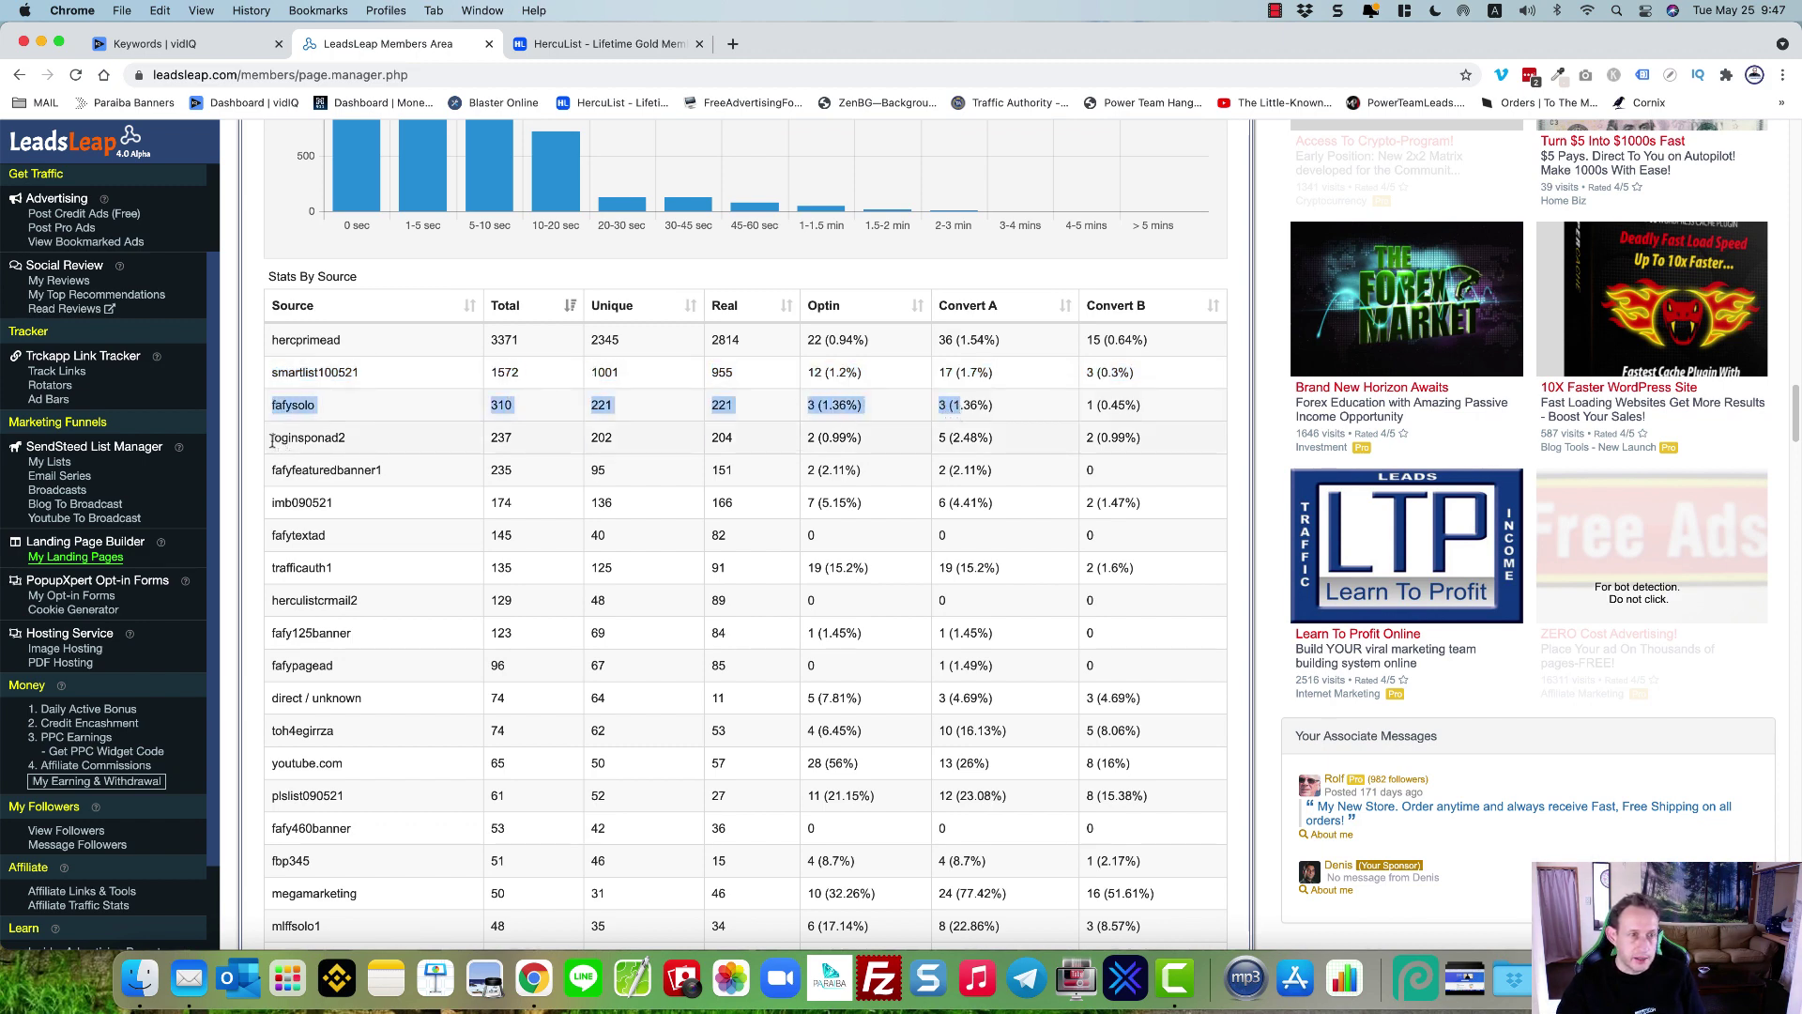
pyautogui.moveTo(272, 437); pyautogui.dragTo(526, 447)
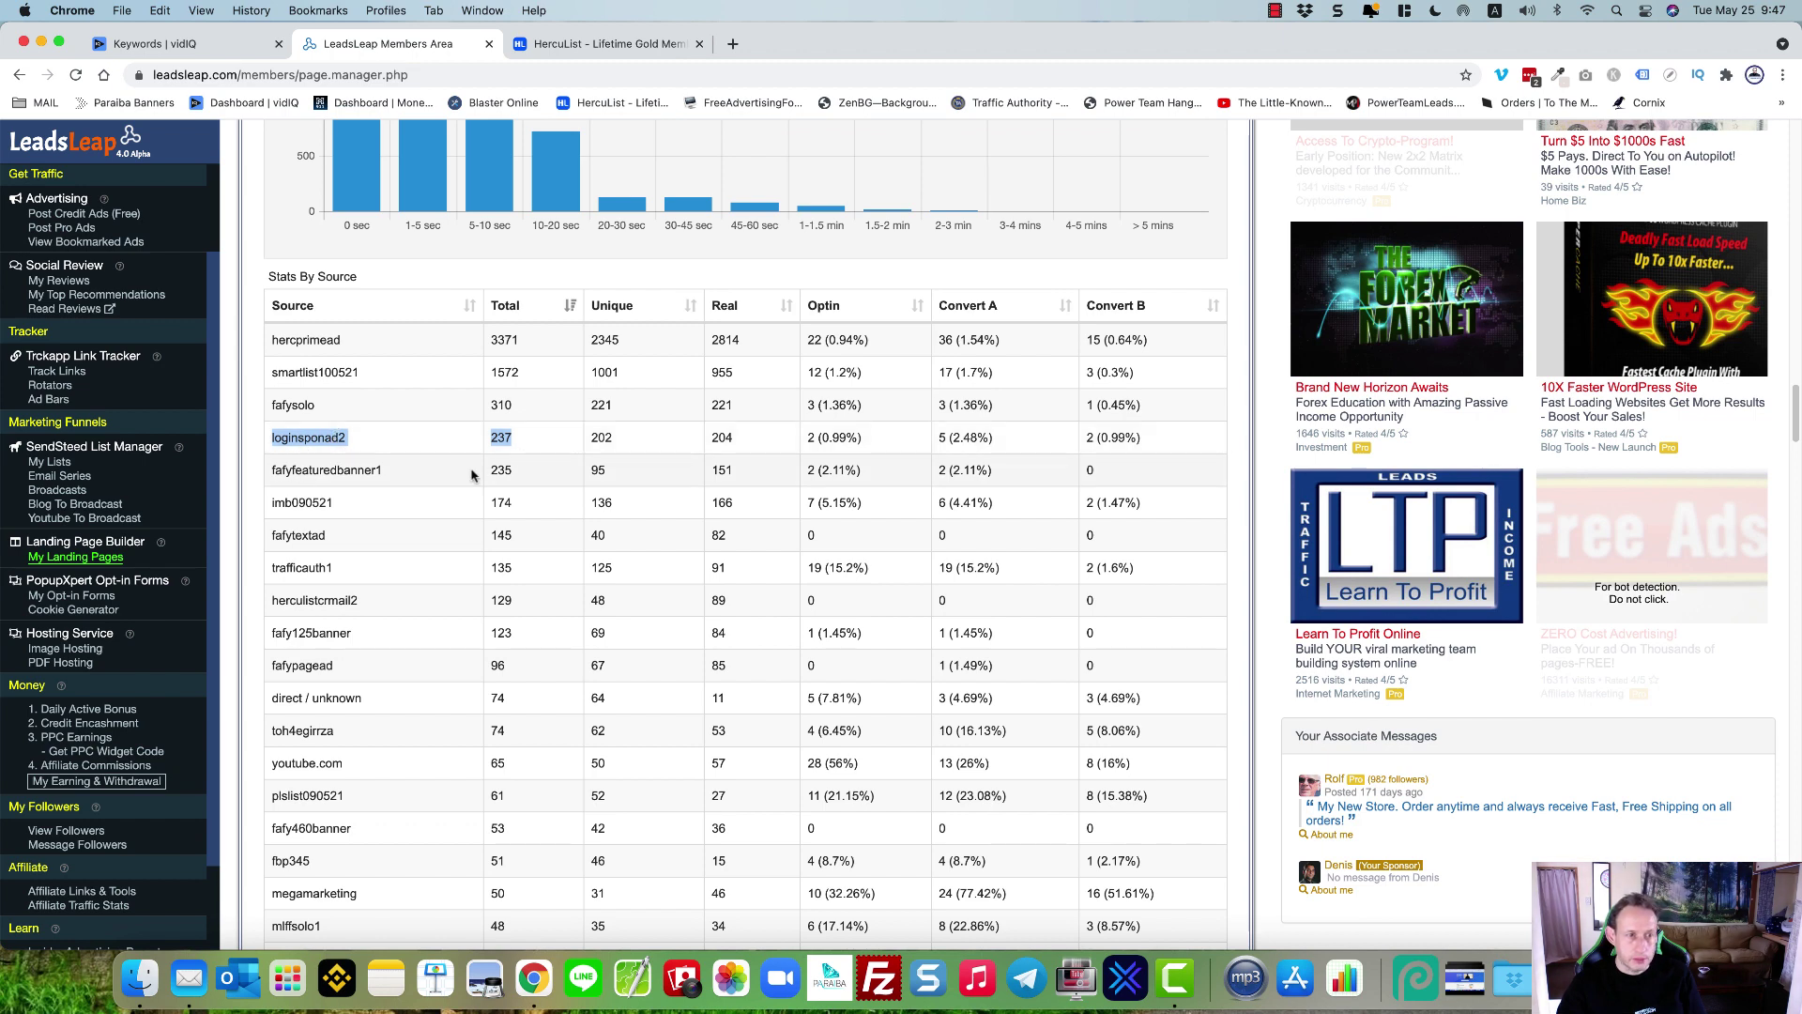
# Step: Highlight the fafyfeaturedbanner1, imb090521, trafficauth1, fafy125banner and fafypagead rows
pyautogui.scroll(-1, 479, 443)
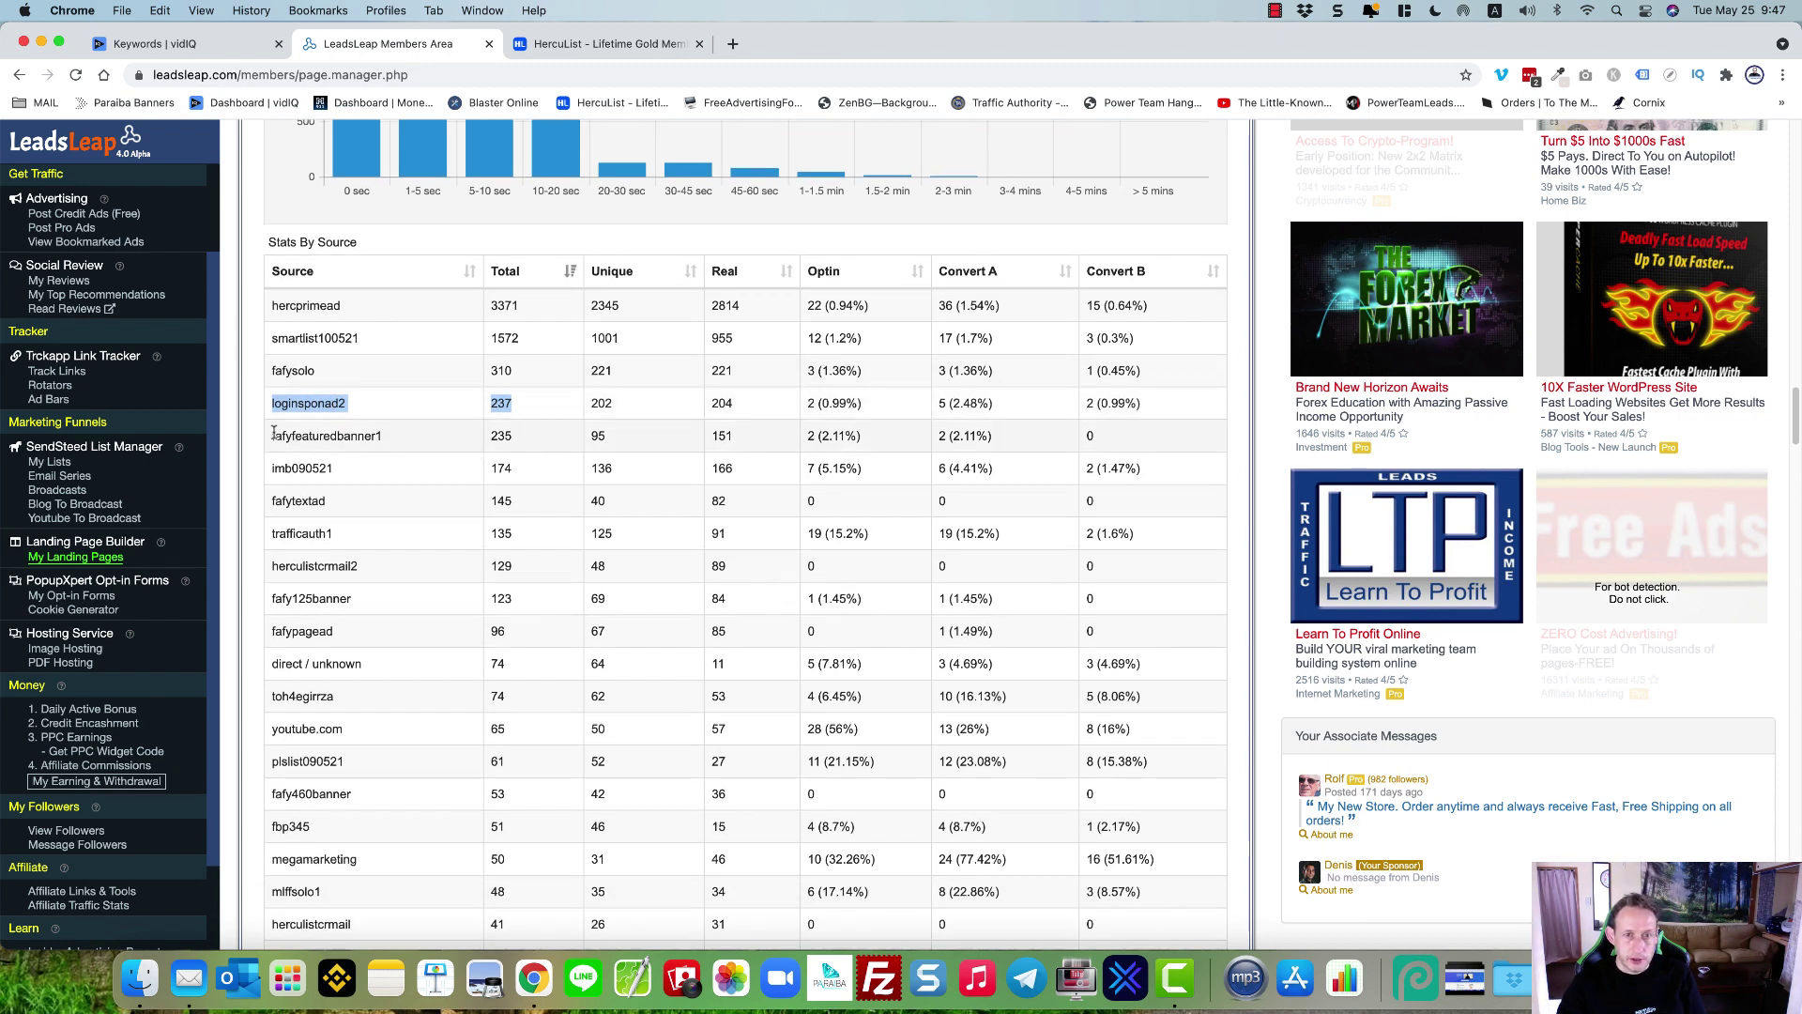
pyautogui.moveTo(283, 435); pyautogui.dragTo(1138, 442)
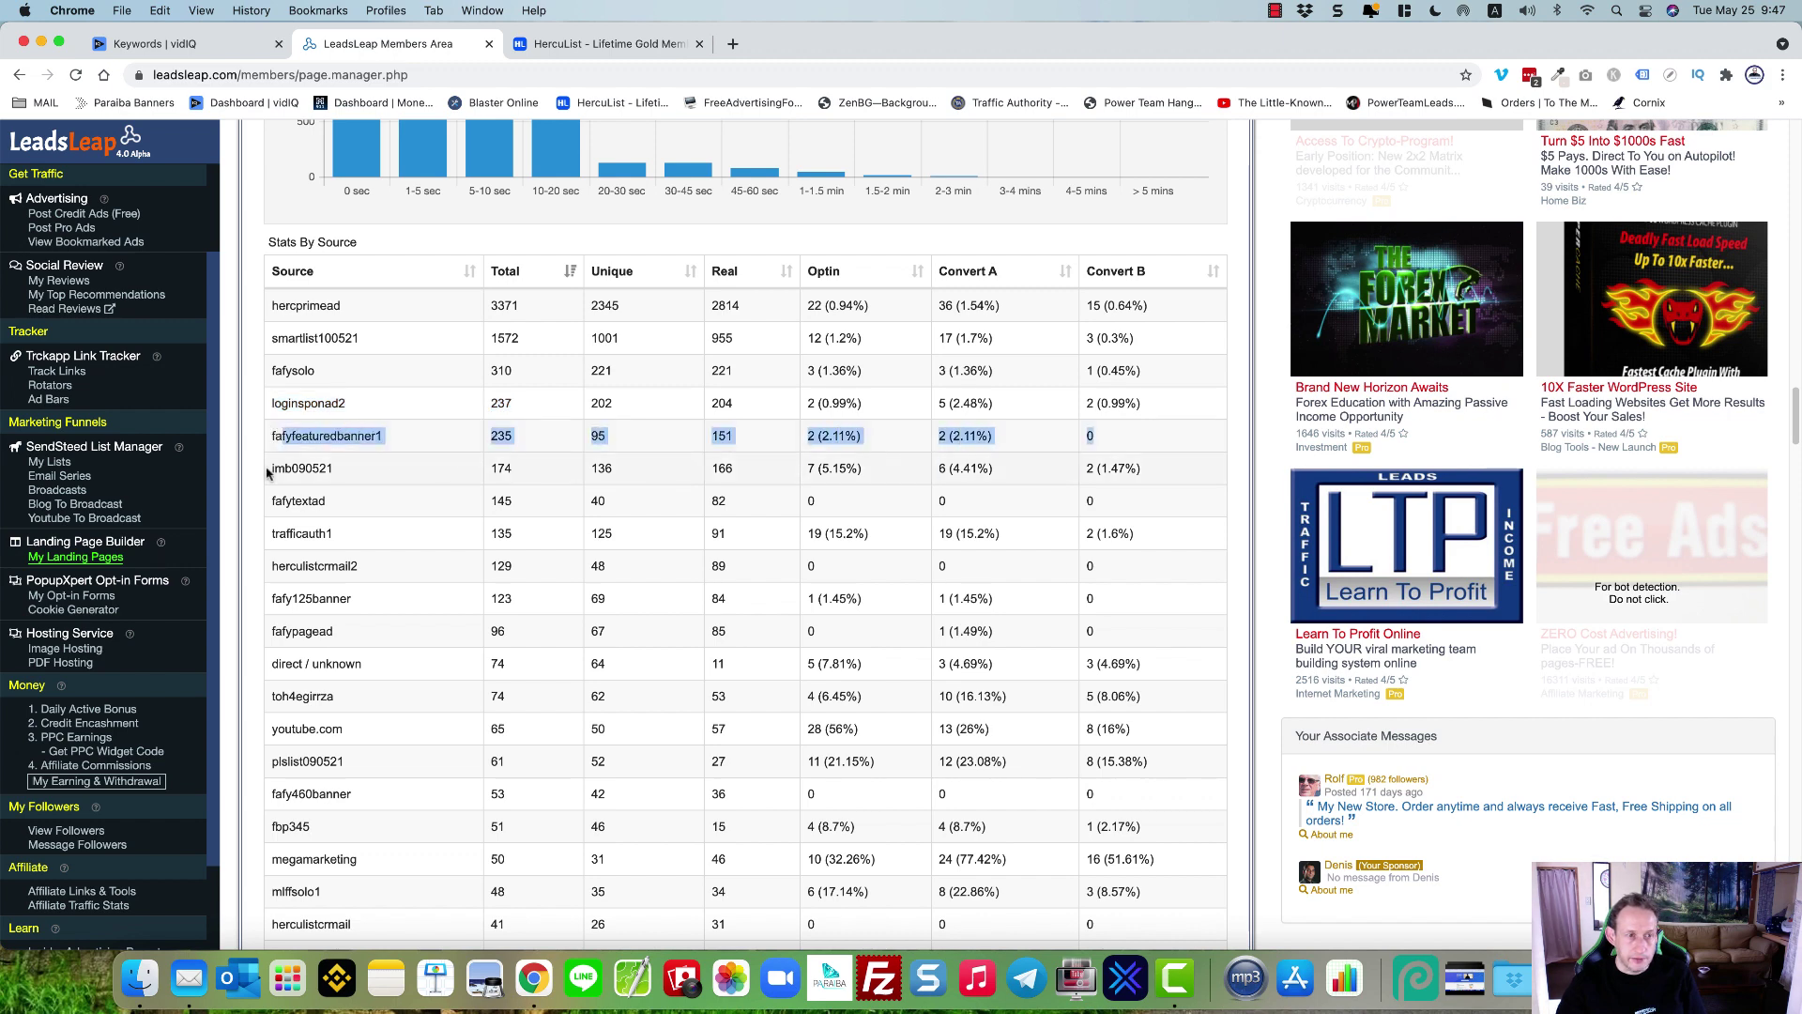
pyautogui.moveTo(271, 467); pyautogui.dragTo(1119, 472)
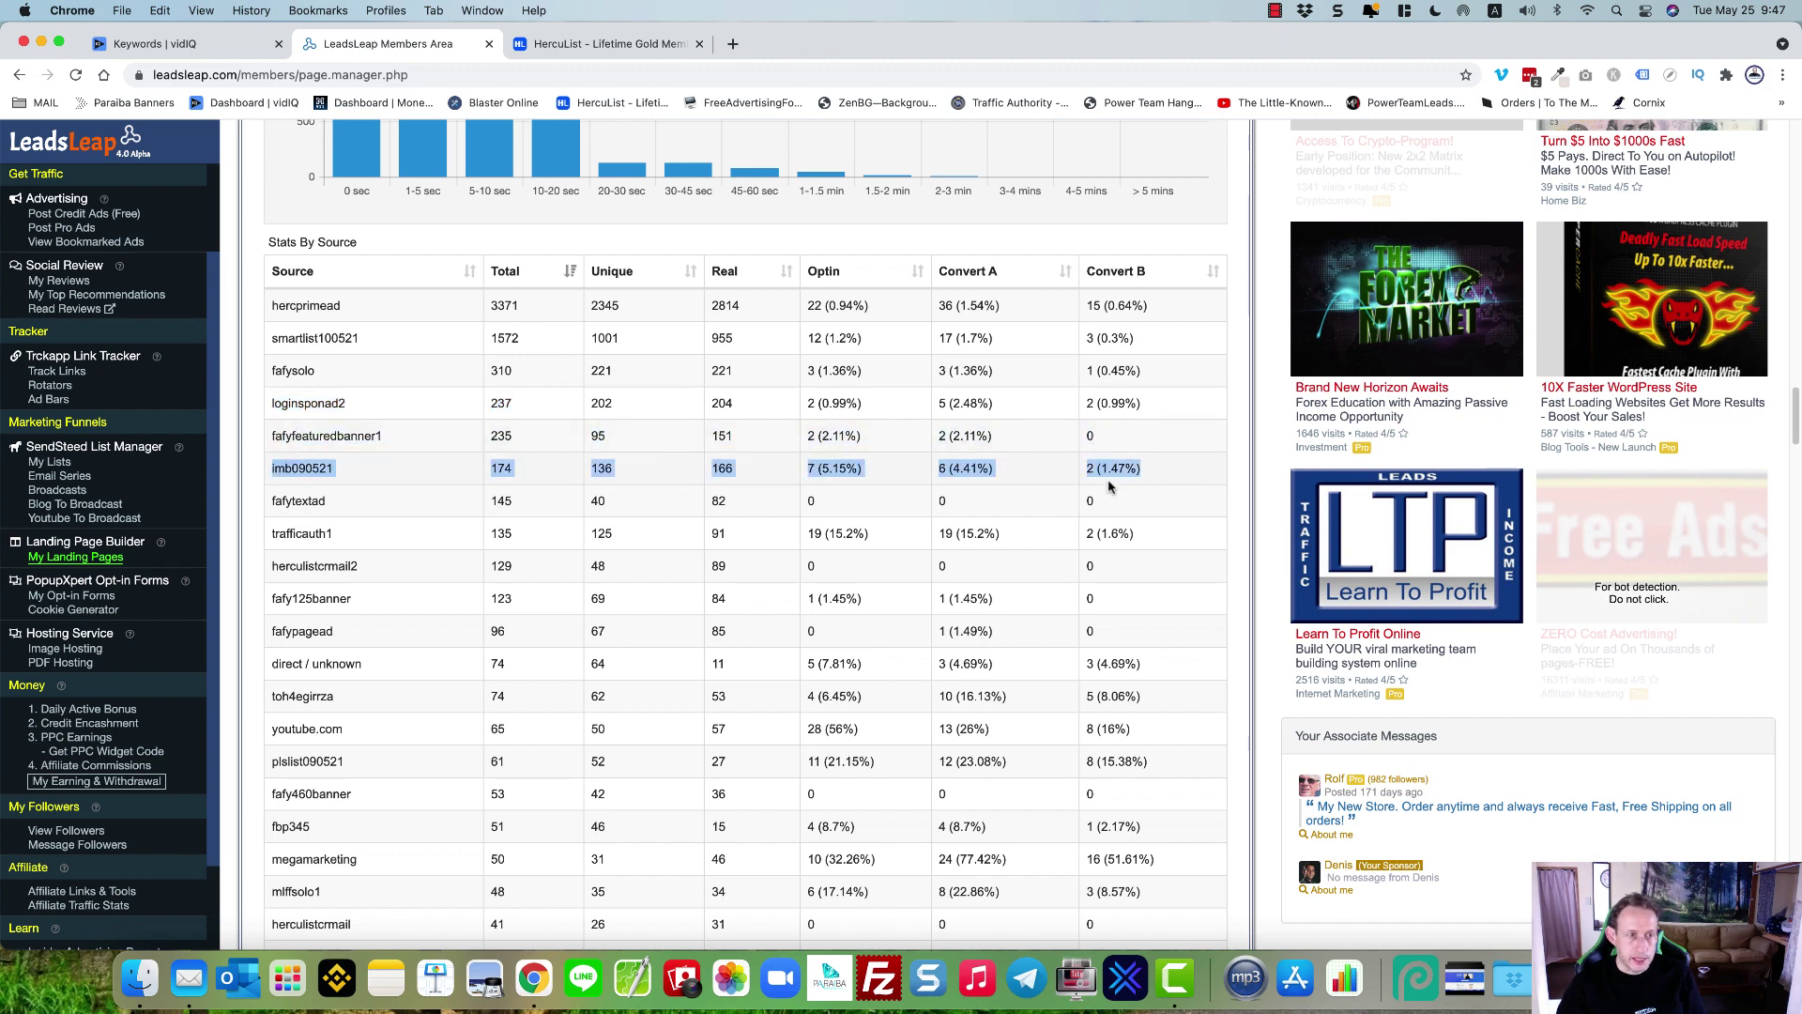
pyautogui.scroll(-2, 737, 460)
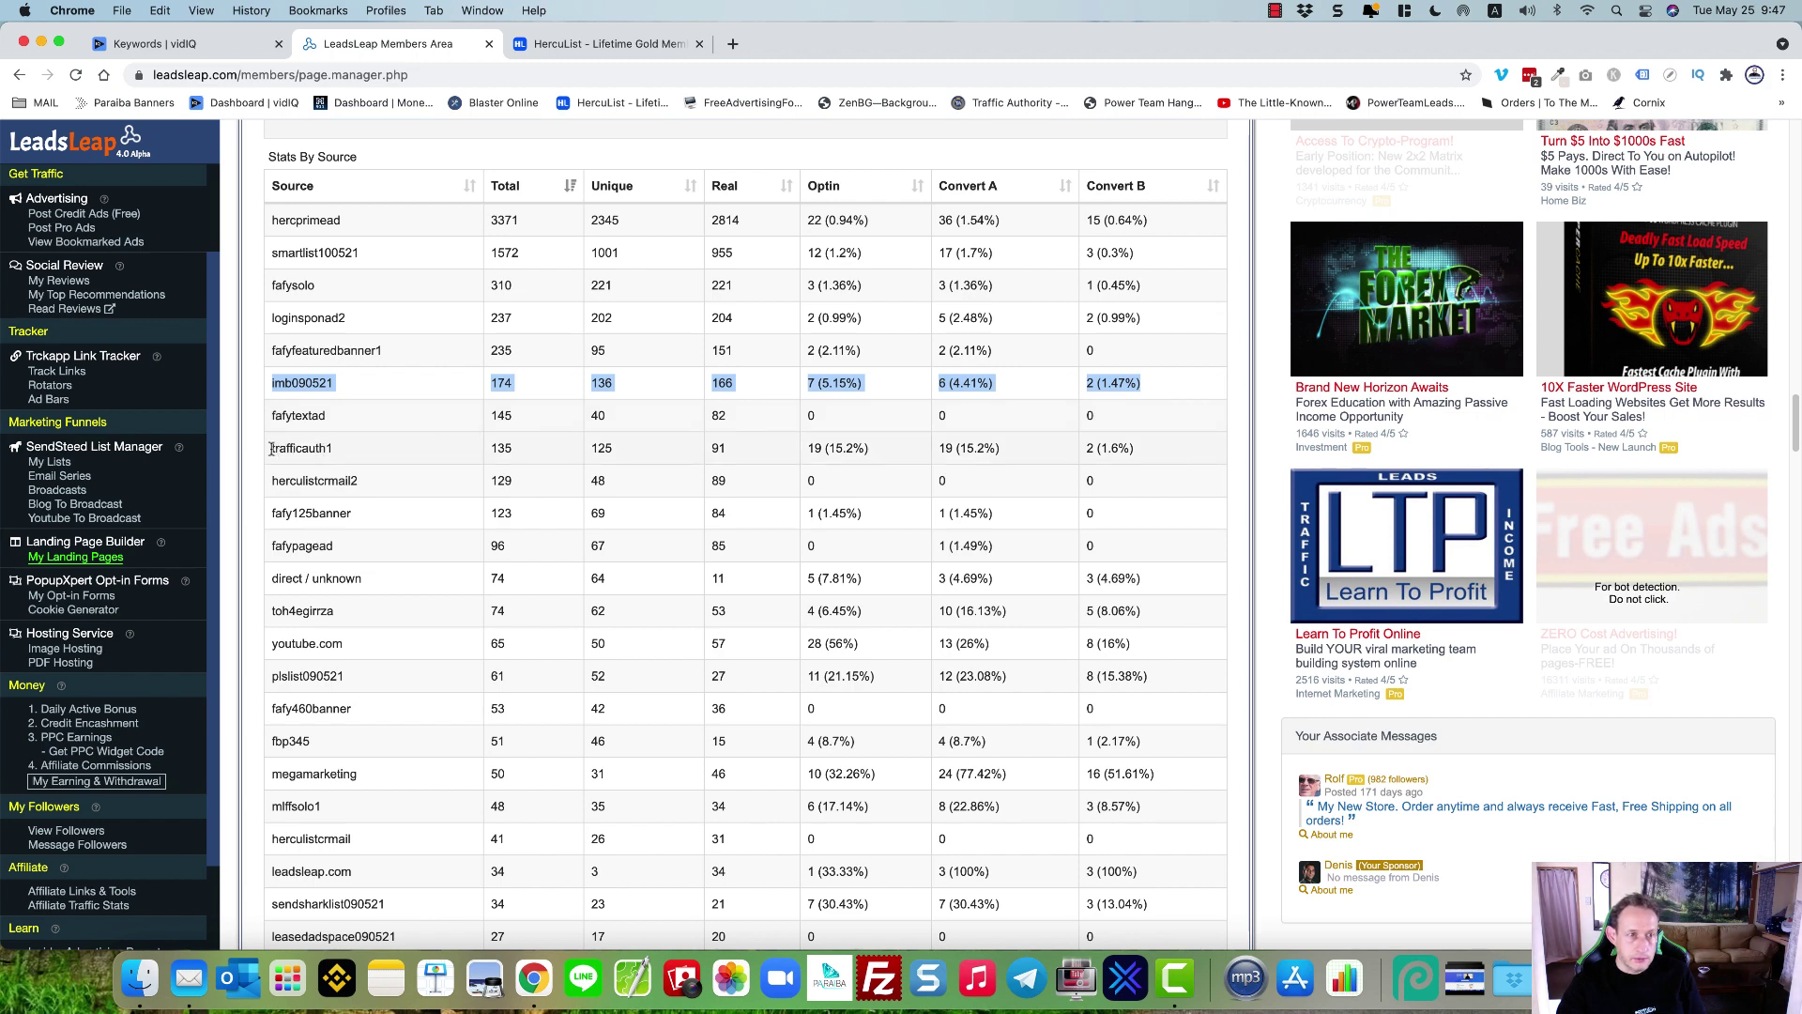
pyautogui.moveTo(271, 450); pyautogui.dragTo(303, 450)
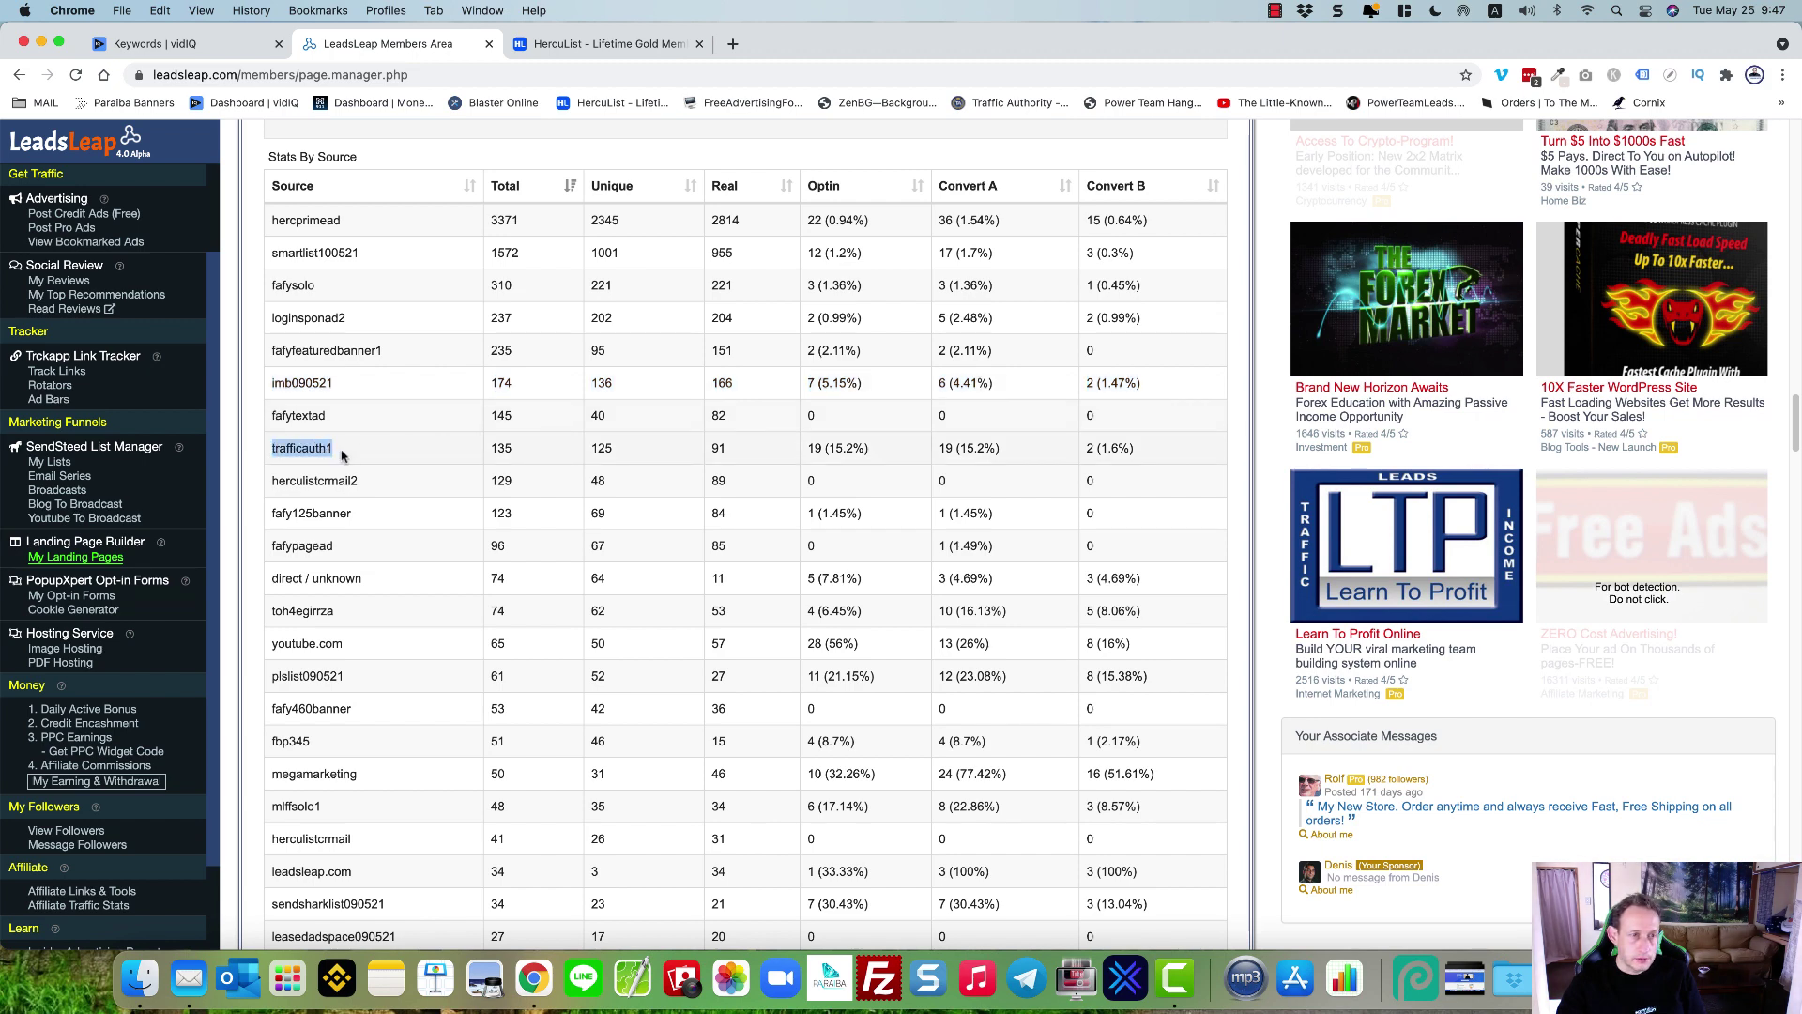
pyautogui.moveTo(344, 459); pyautogui.dragTo(1026, 450)
pyautogui.click(1026, 450)
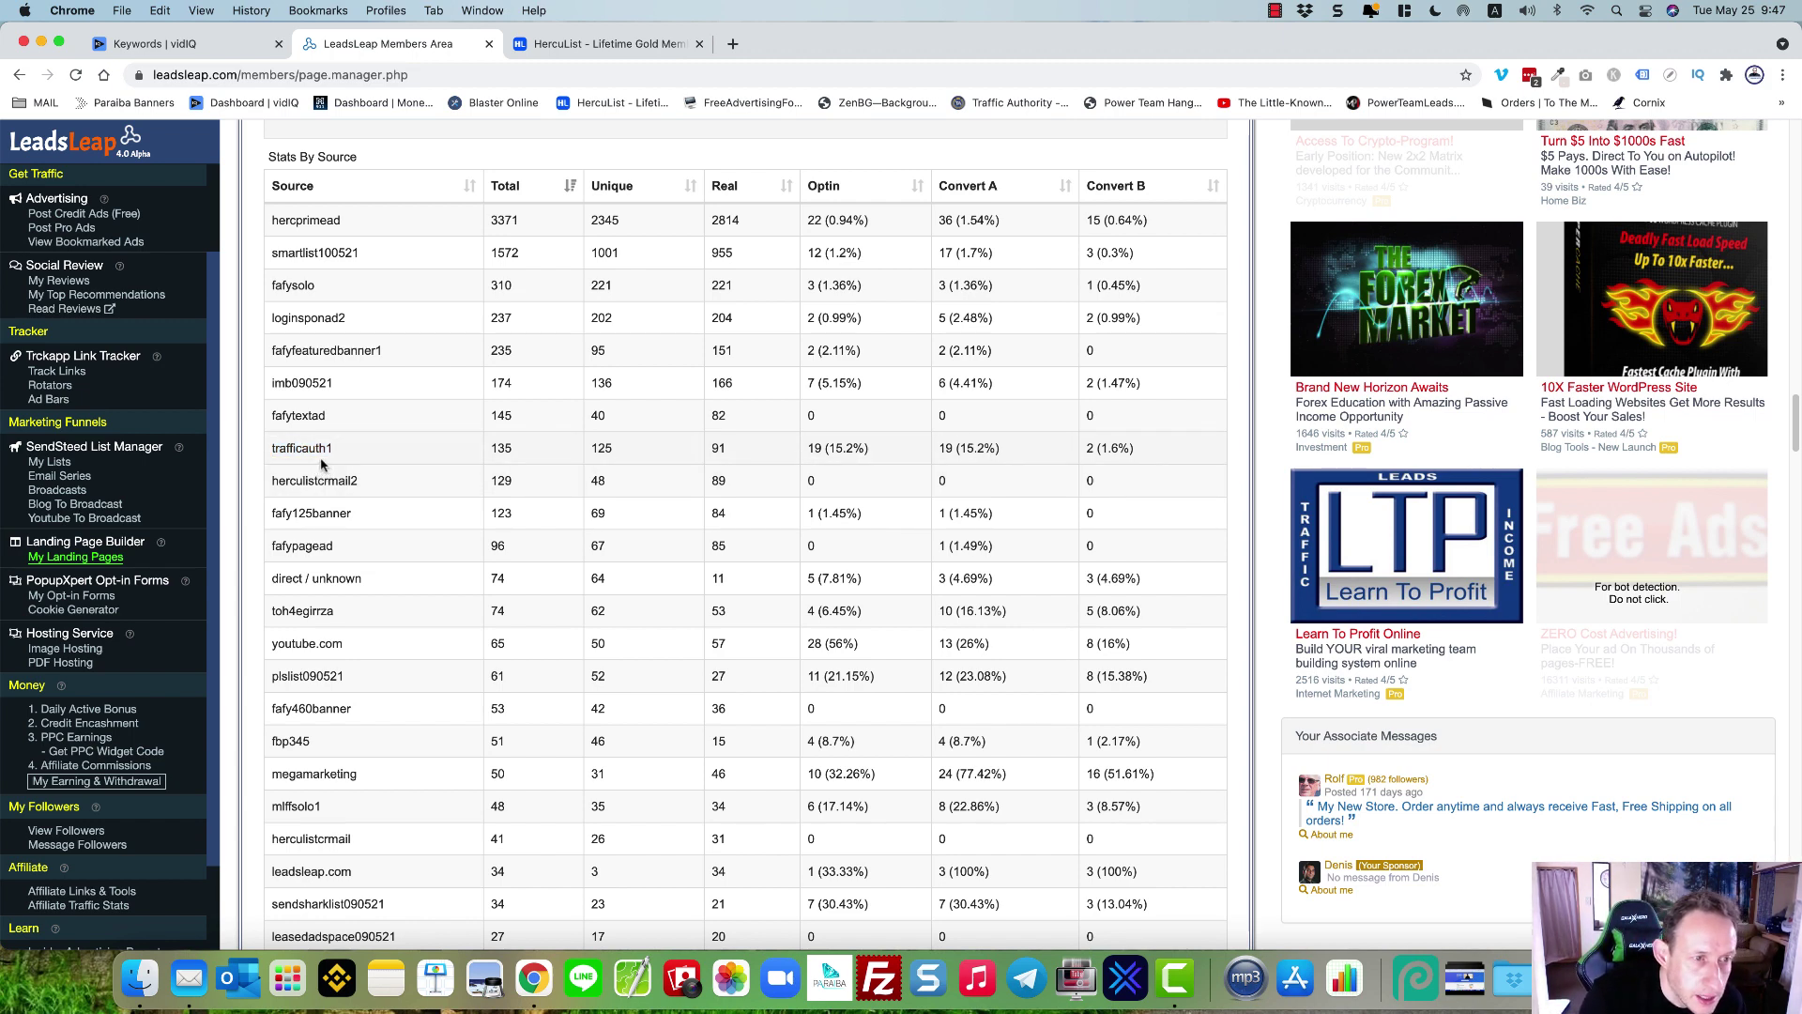
pyautogui.scroll(-2, 301, 441)
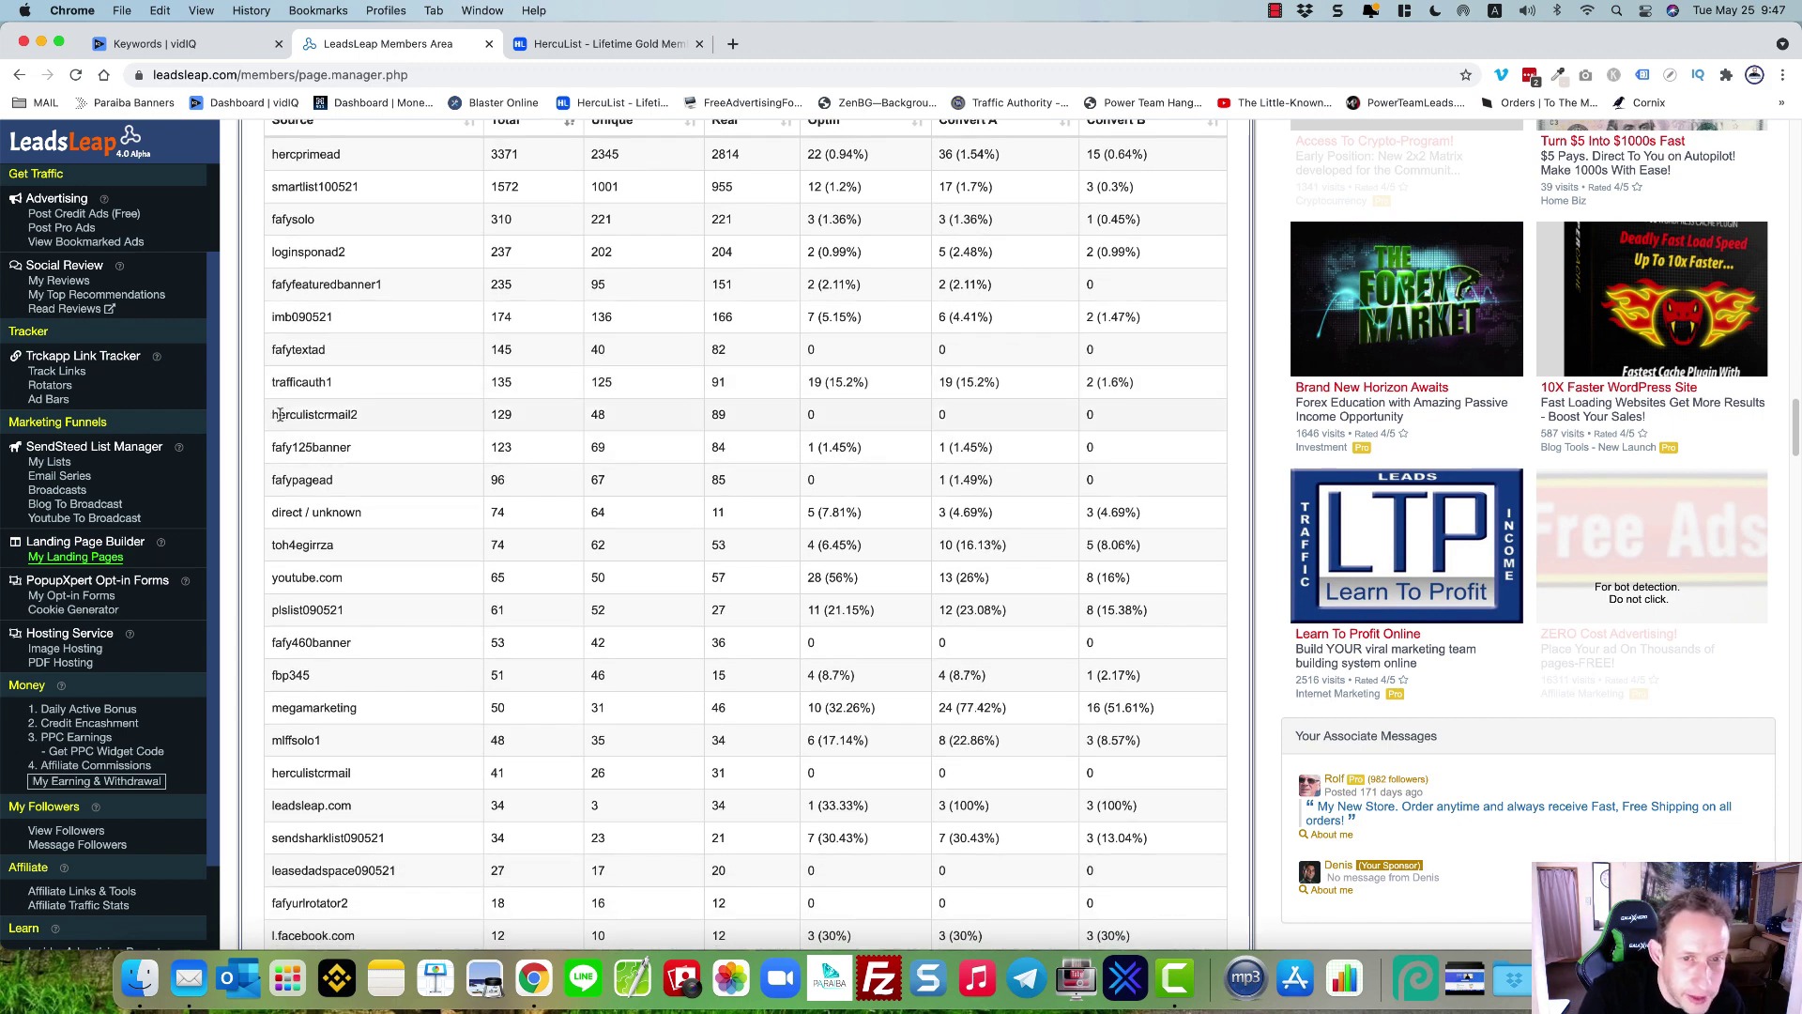
pyautogui.moveTo(274, 449); pyautogui.dragTo(1197, 467)
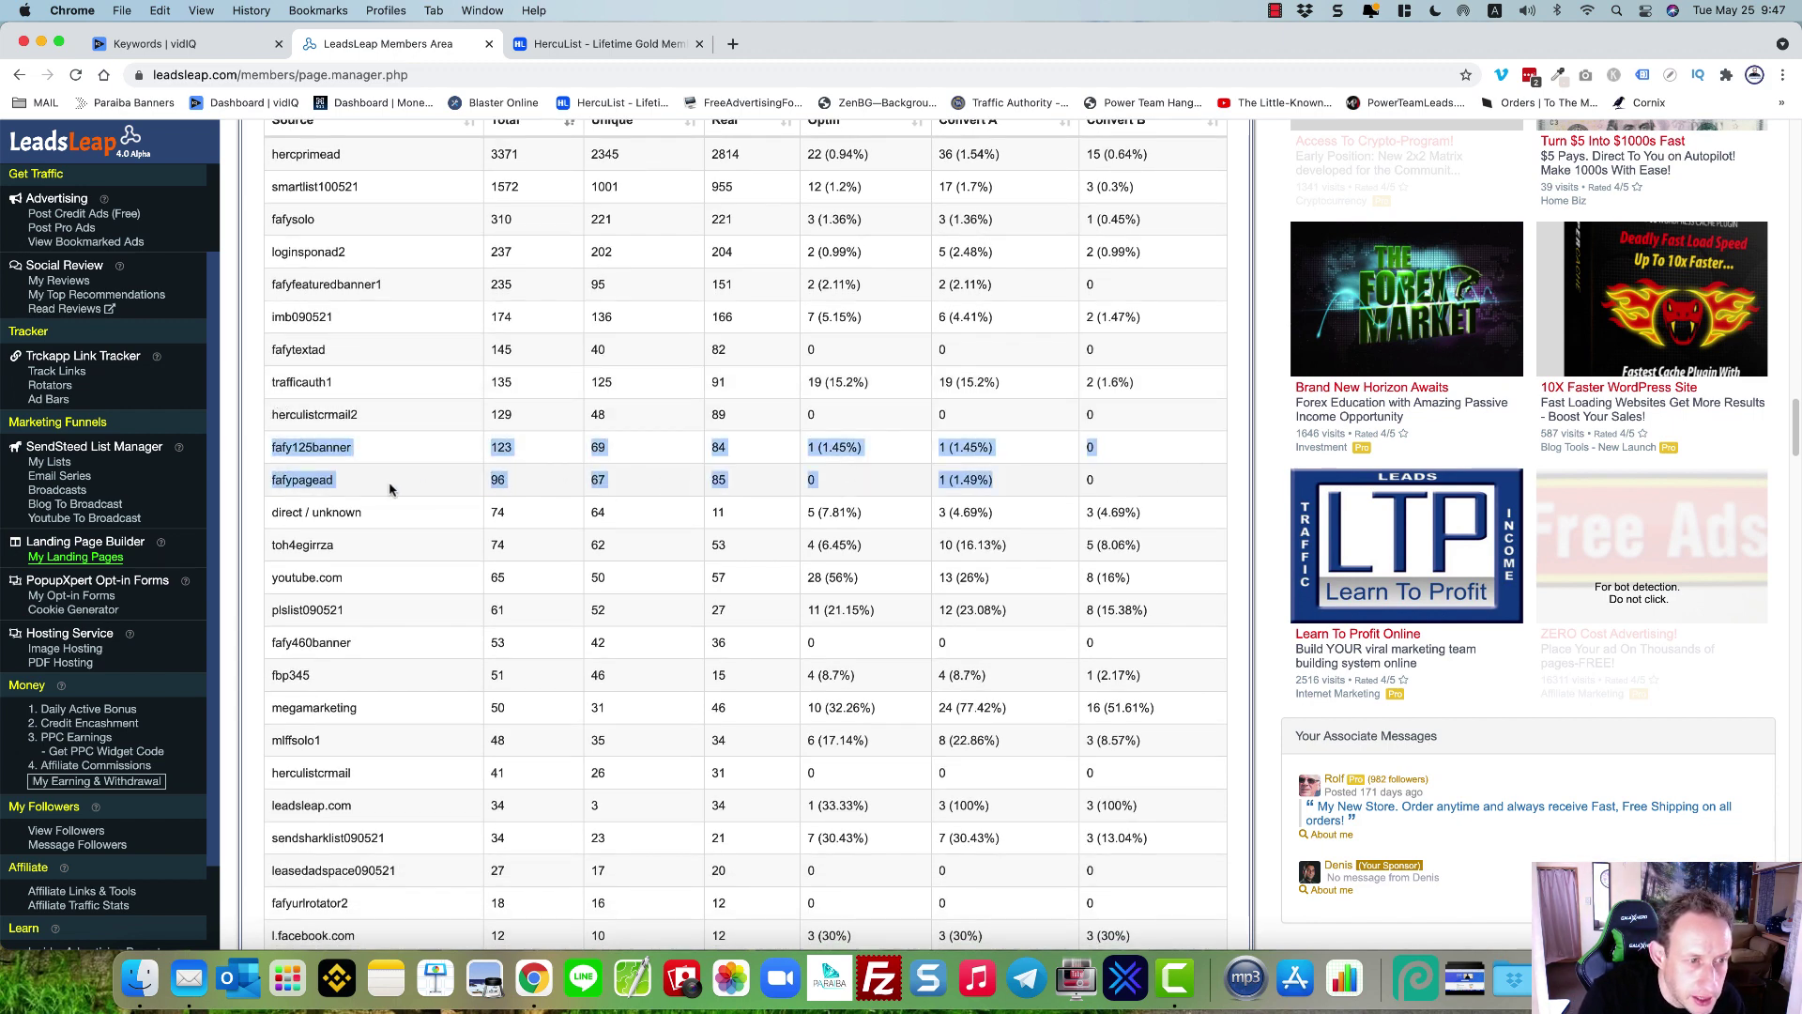
pyautogui.scroll(-2, 366, 479)
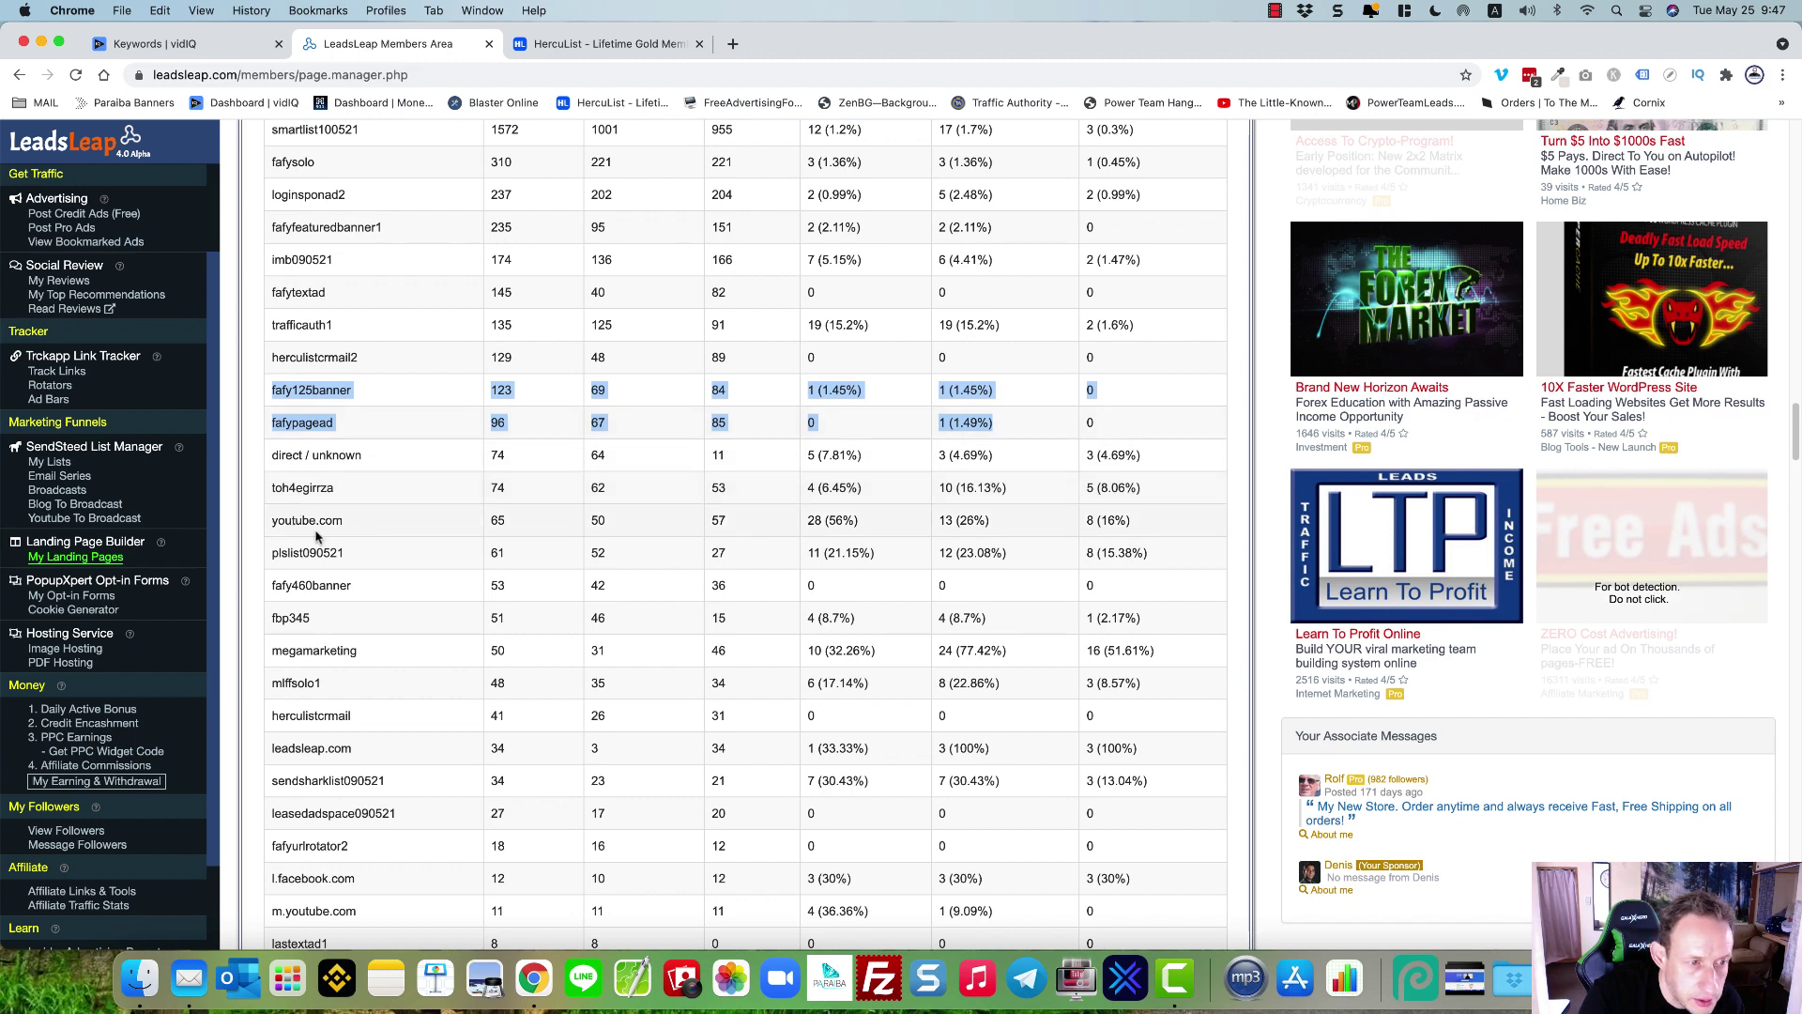
pyautogui.scroll(-1, 319, 536)
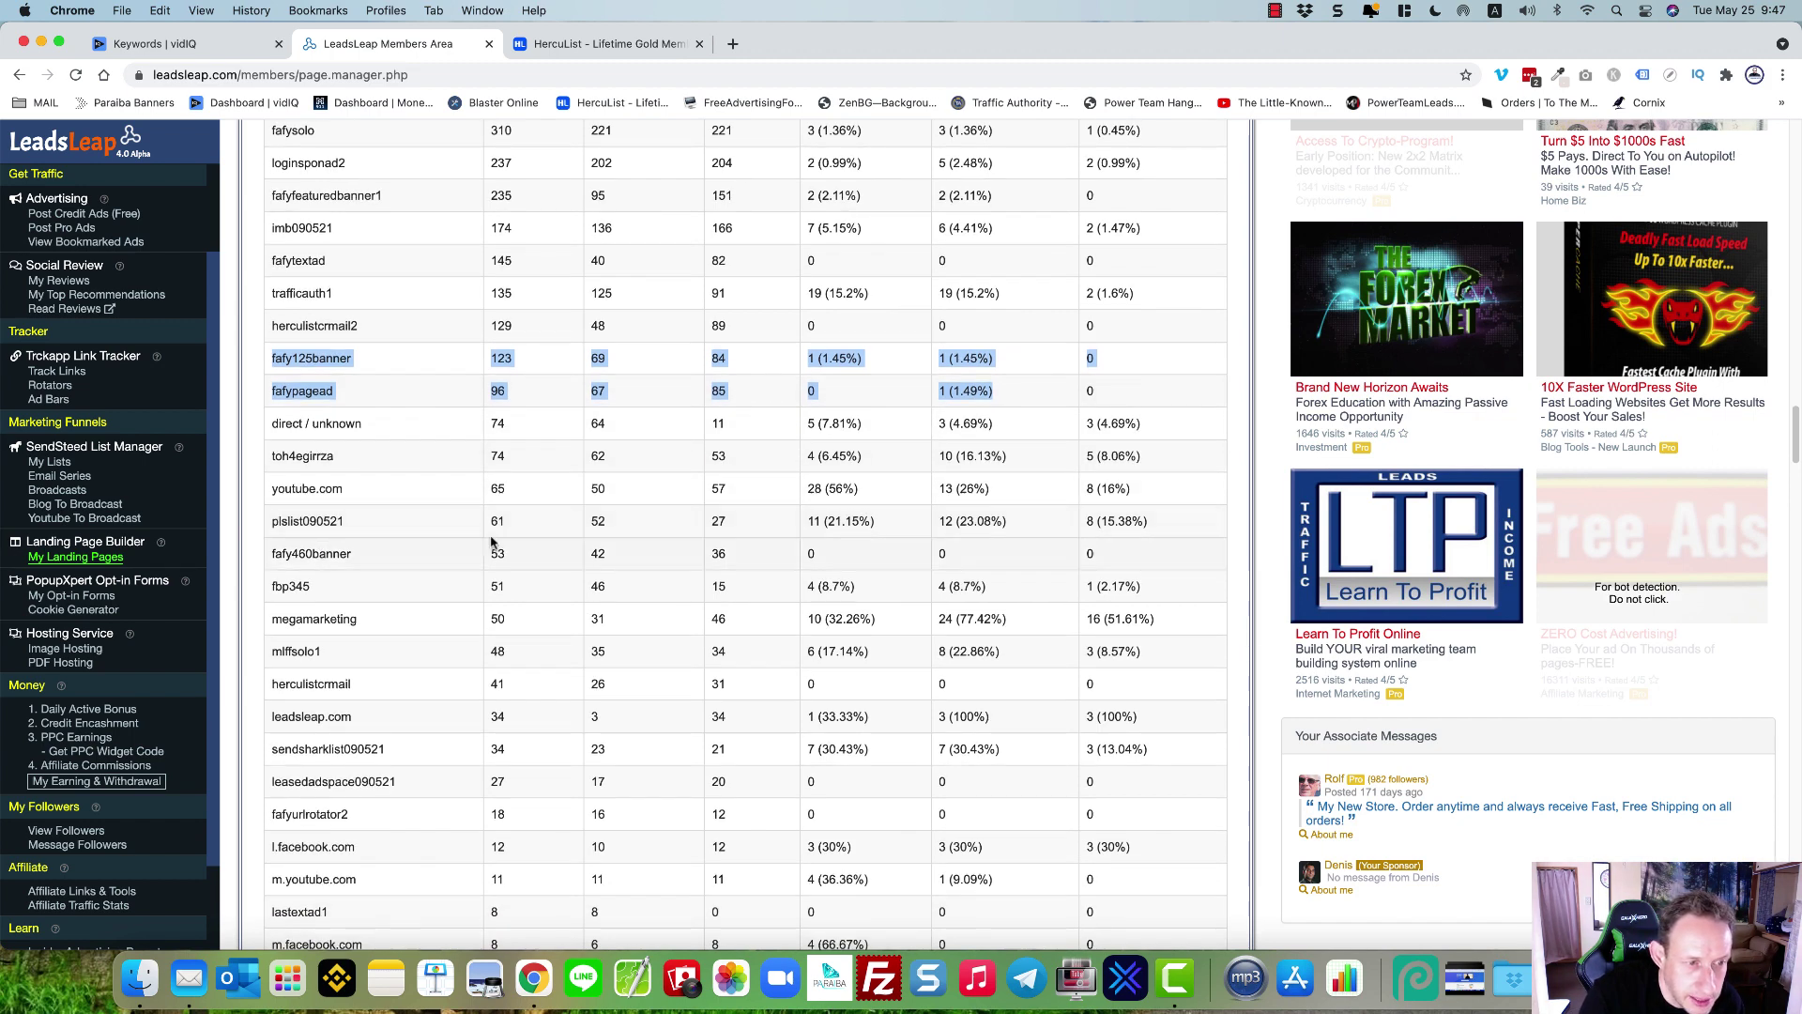
pyautogui.scroll(-1, 423, 582)
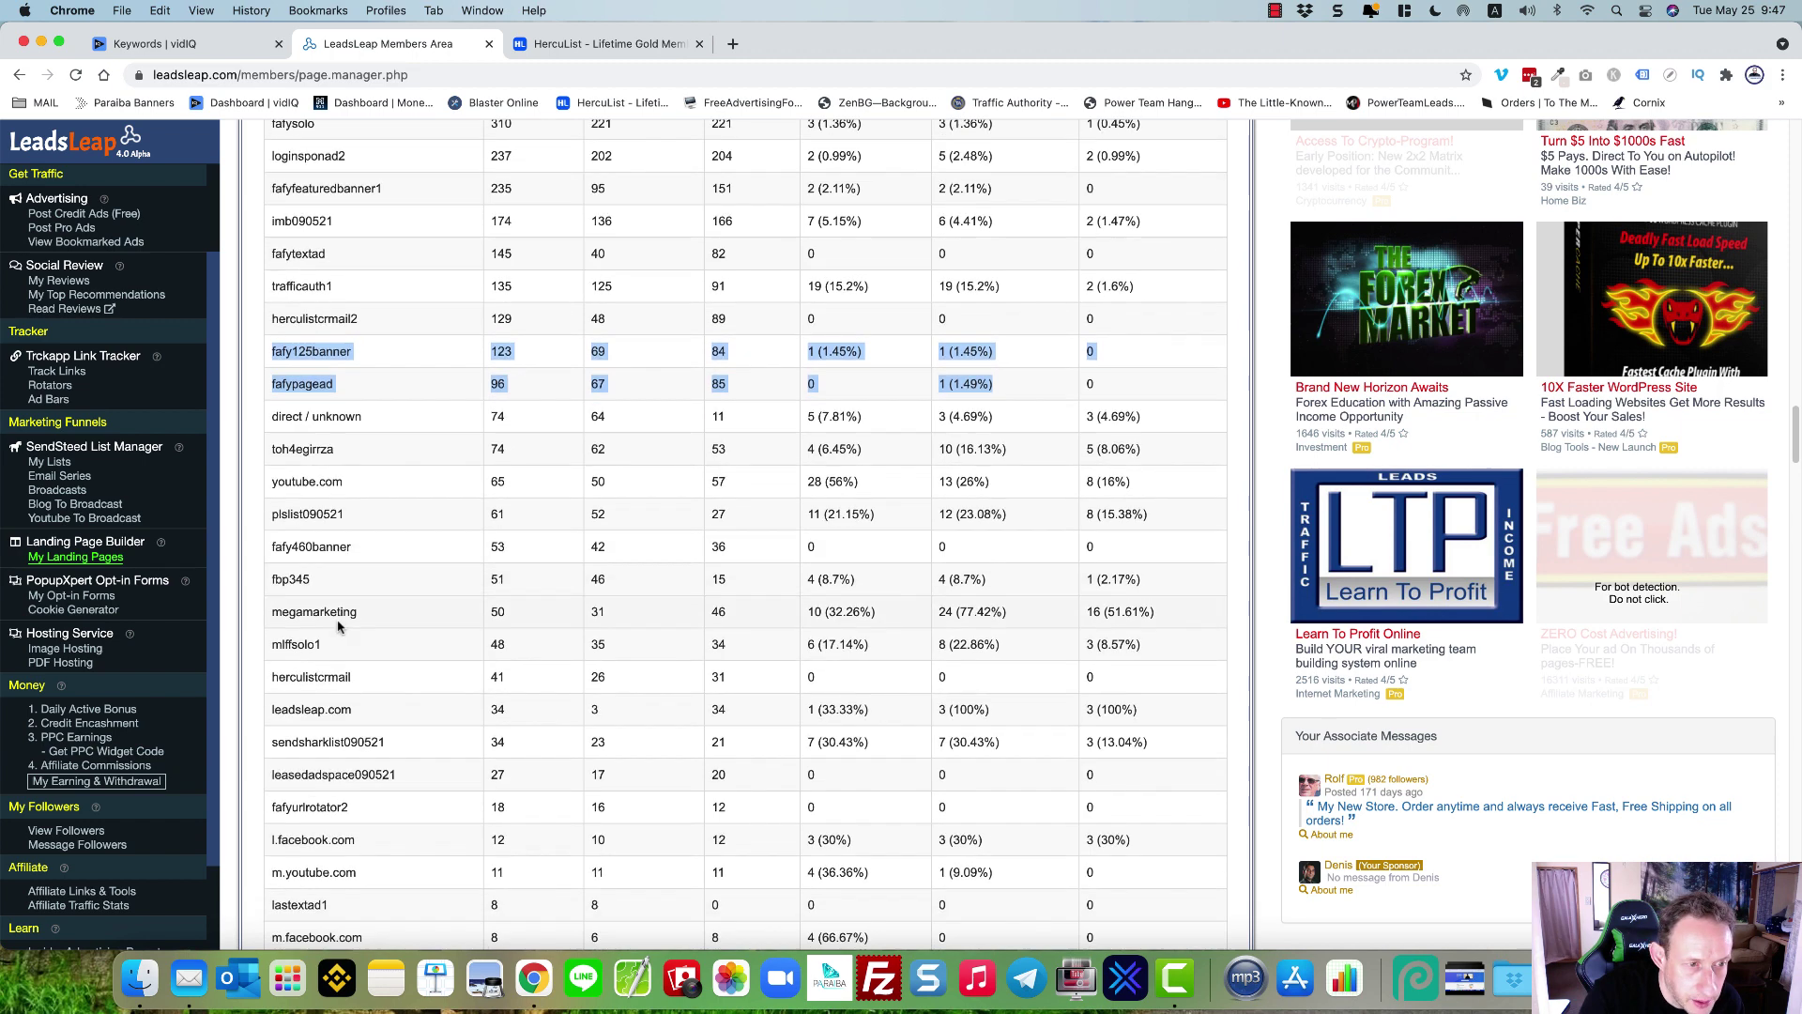
pyautogui.scroll(-1, 340, 627)
pyautogui.click(282, 551)
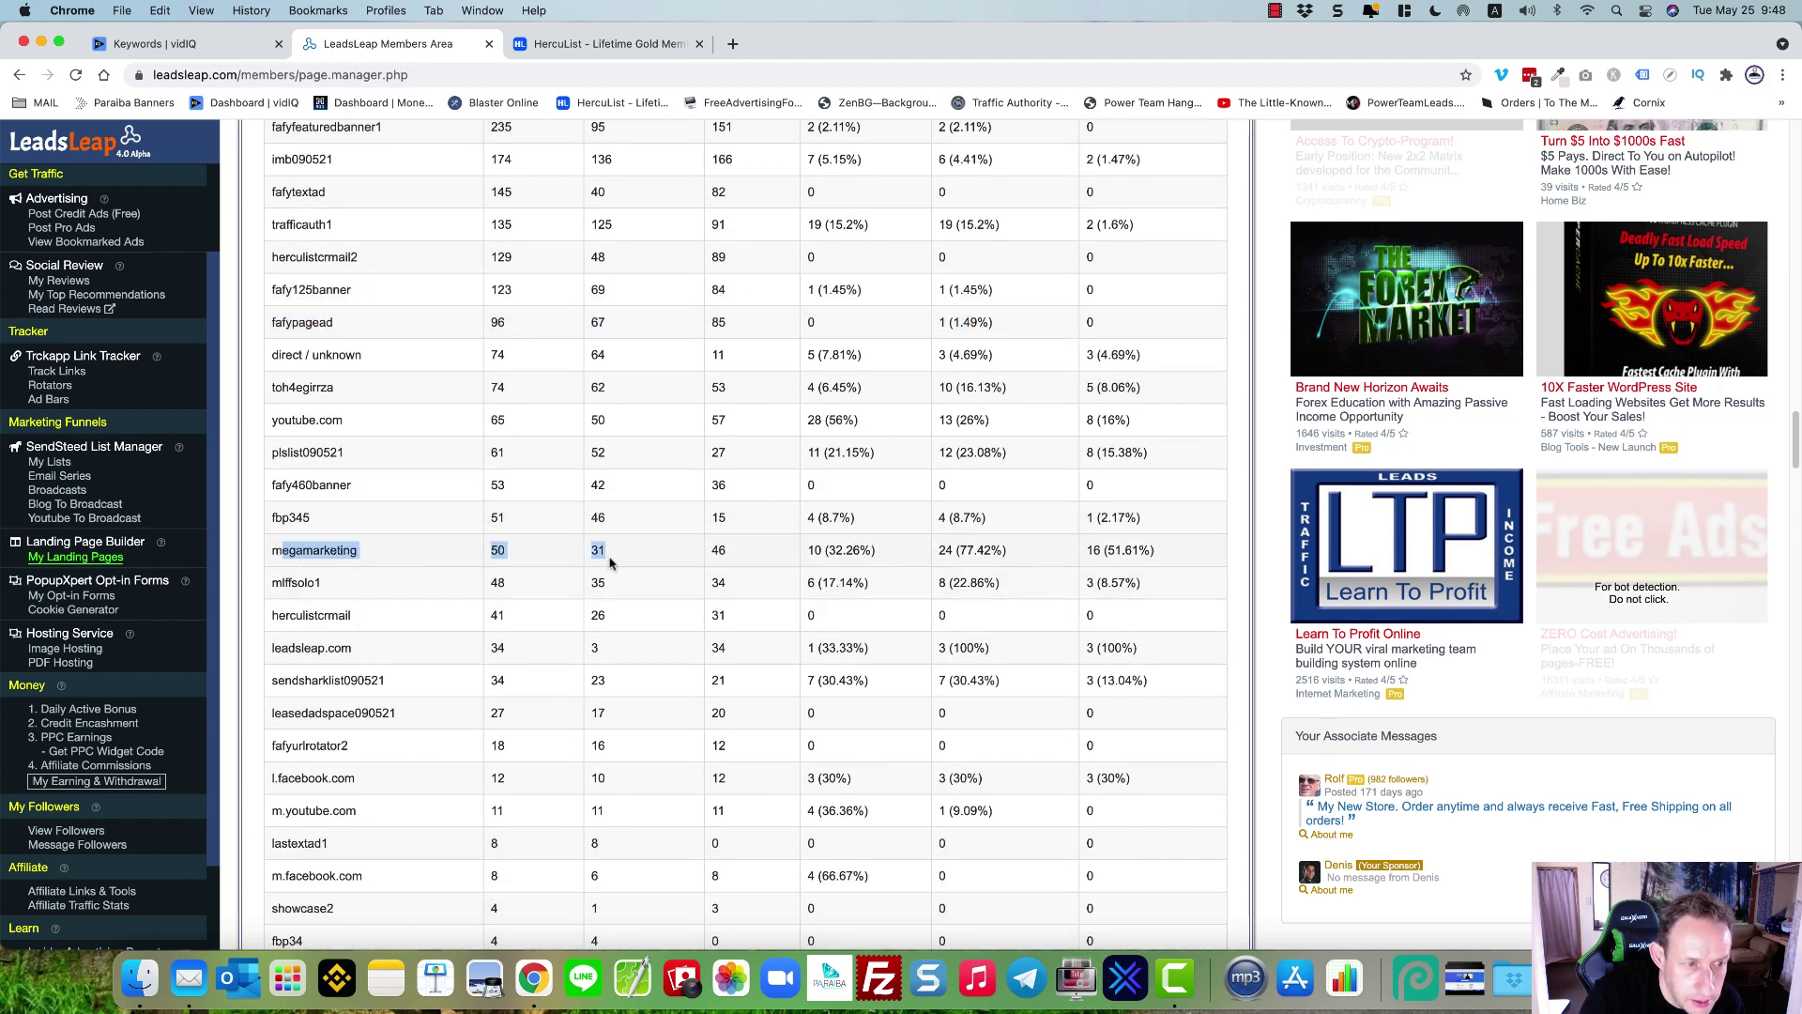
pyautogui.scroll(-1, 530, 568)
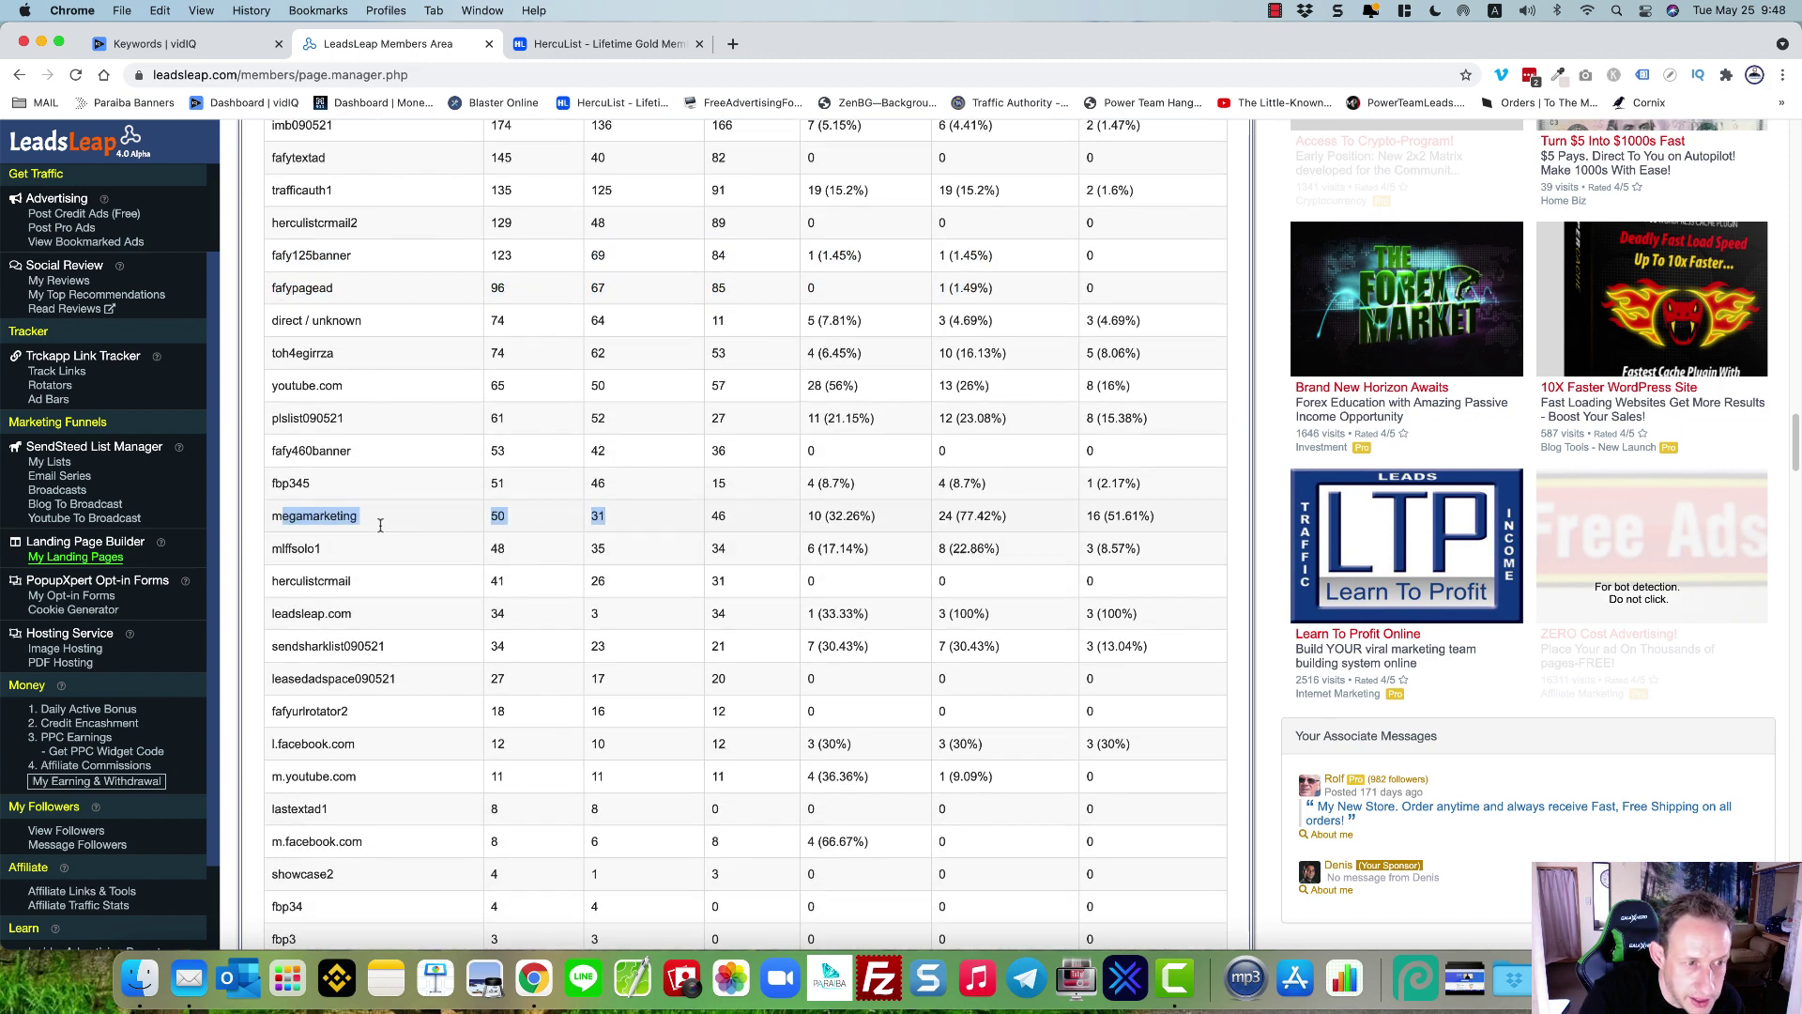
pyautogui.moveTo(696, 515); pyautogui.dragTo(1070, 515)
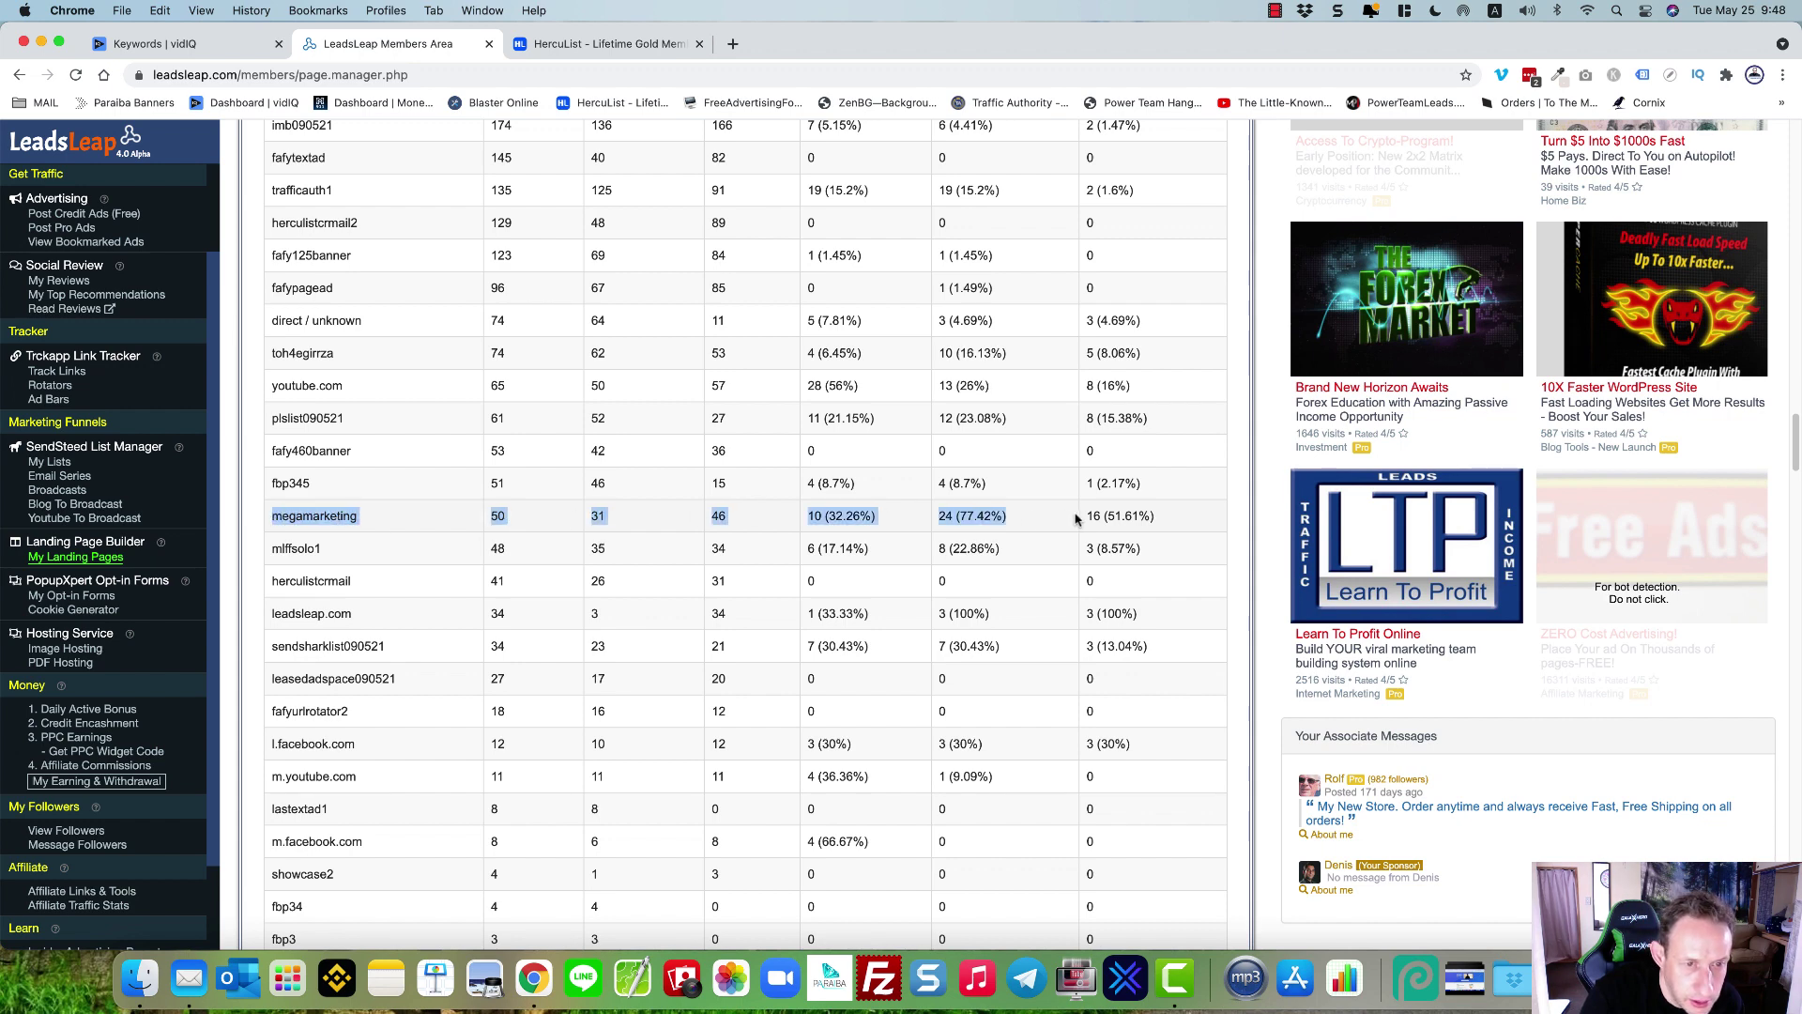
pyautogui.keyDown('shift'); pyautogui.click(248, 558); pyautogui.keyUp('shift')
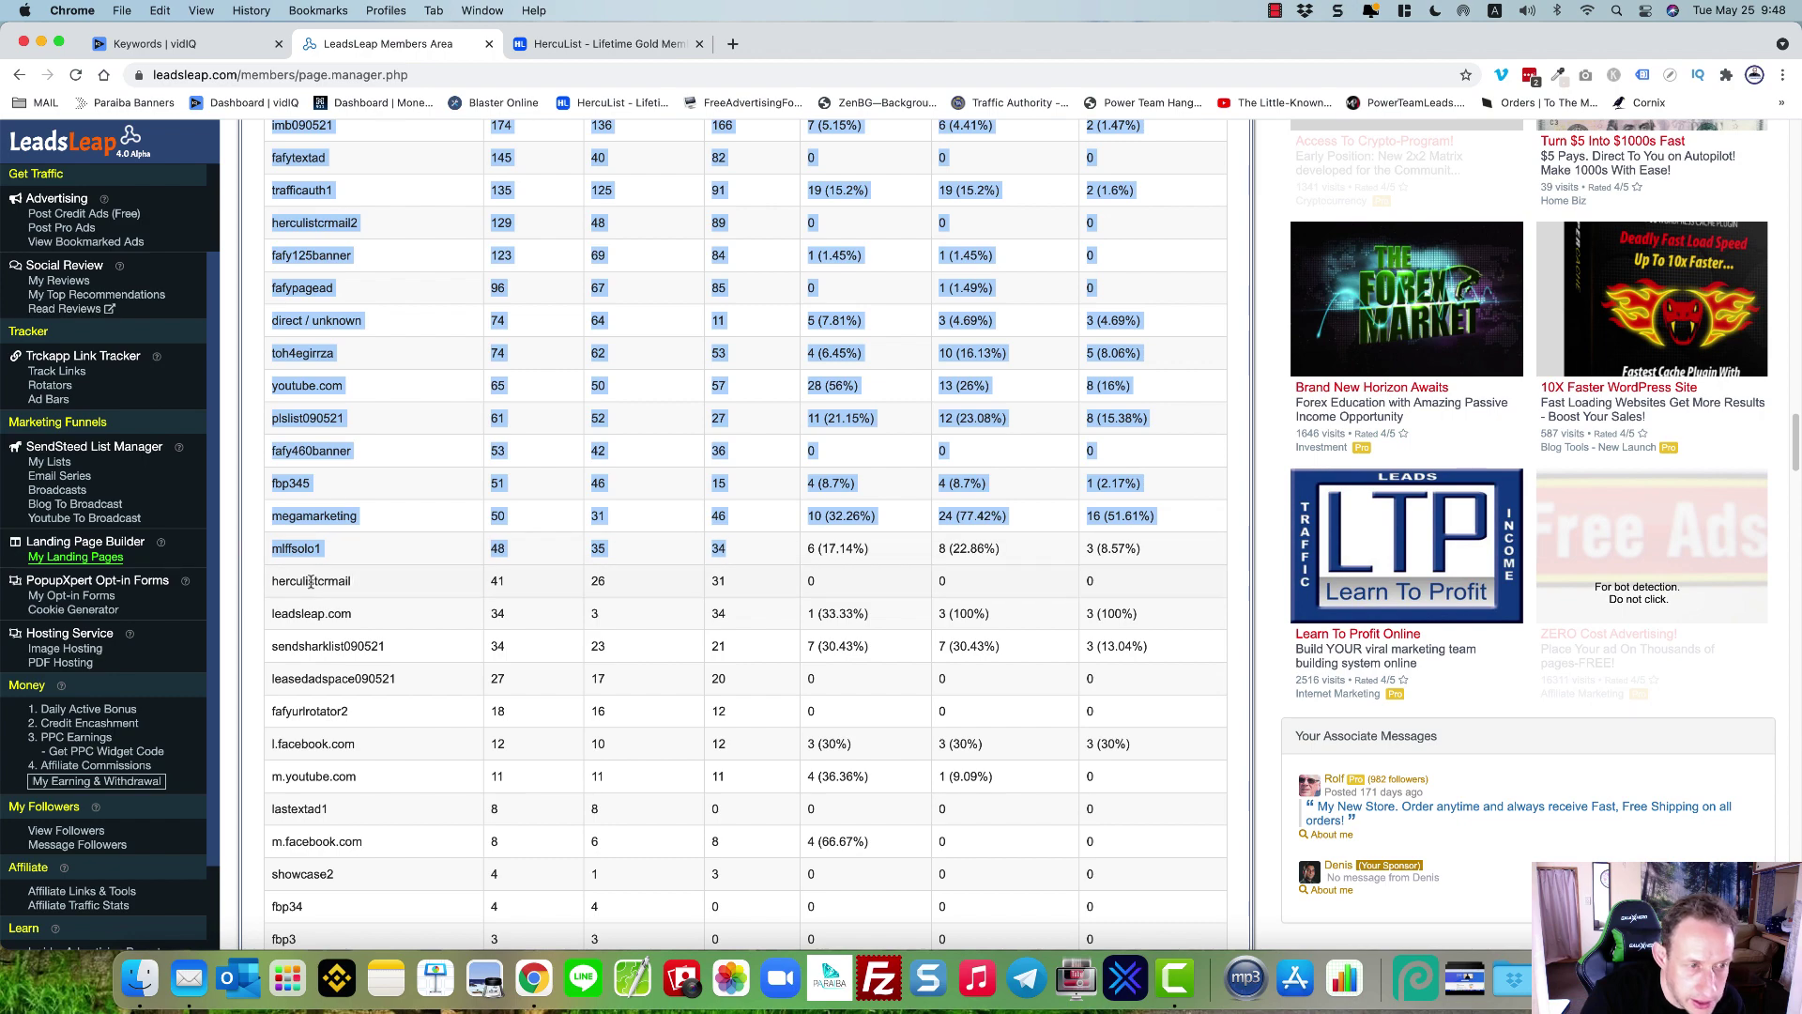
pyautogui.click(305, 580)
# Step: Scroll to the bottom of the source table, then back up to the charts and header
pyautogui.scroll(-2, 264, 621)
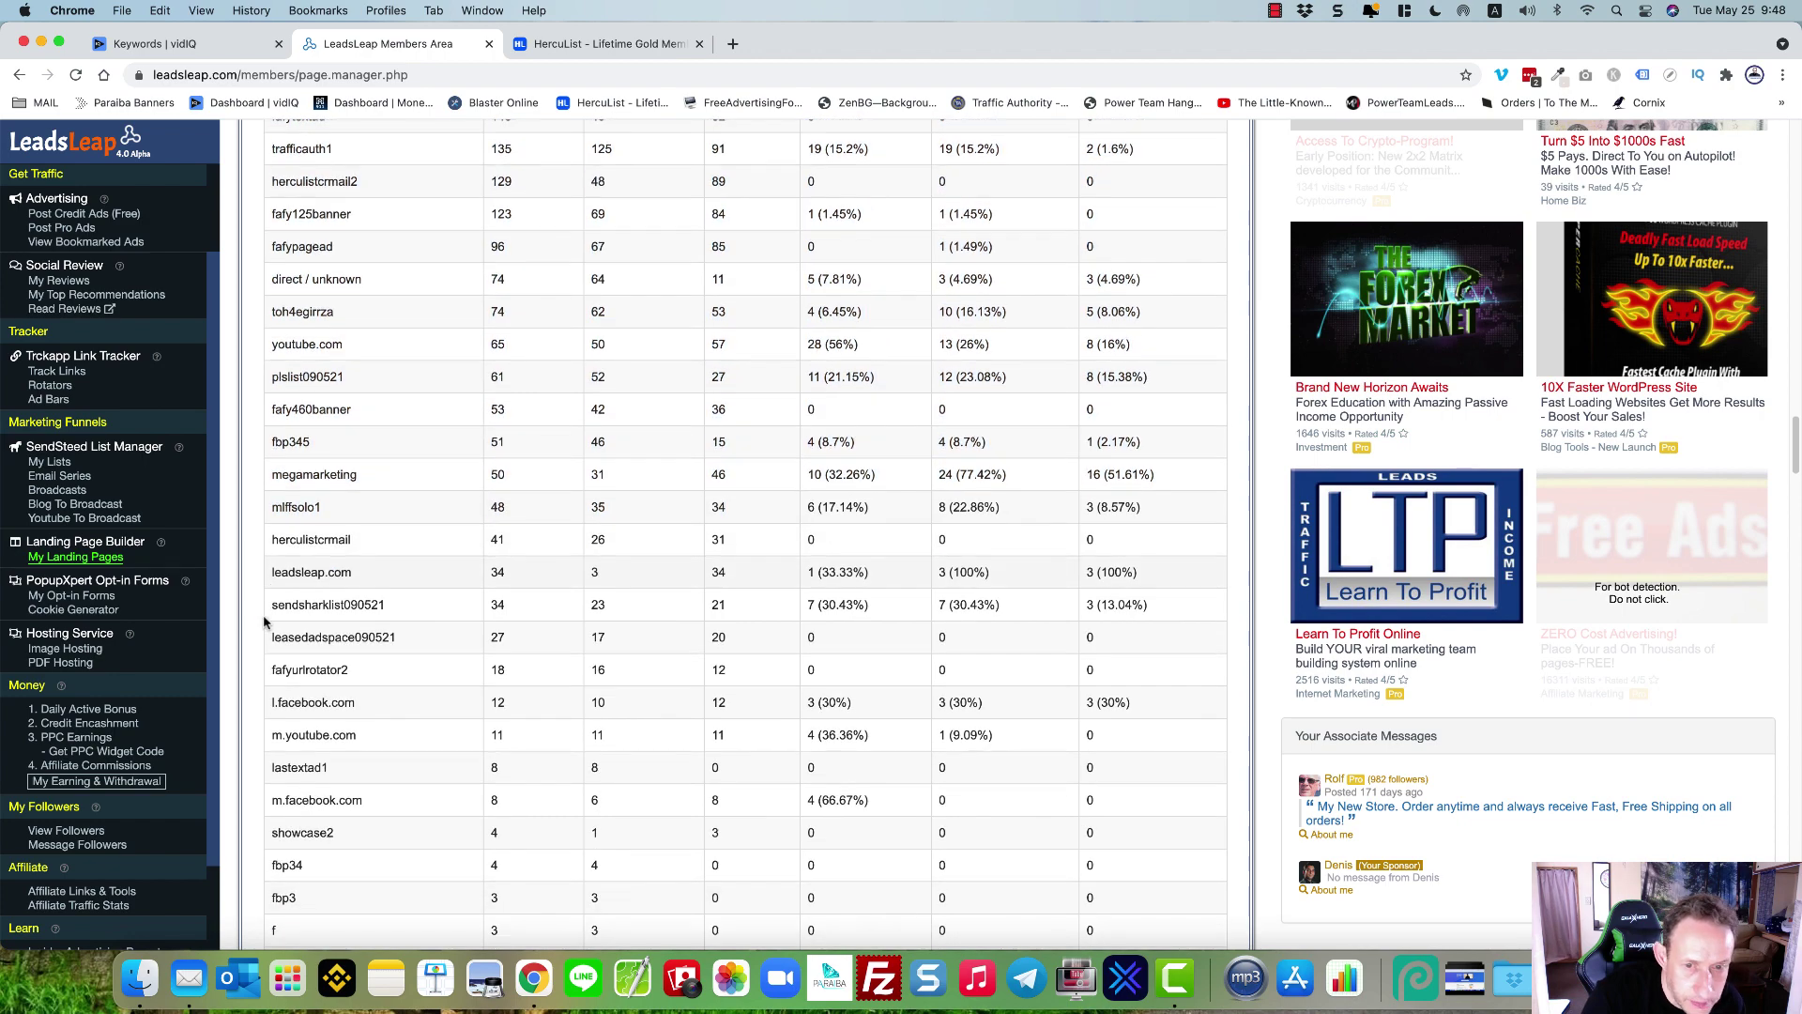
pyautogui.scroll(-1, 265, 620)
pyautogui.scroll(-1, 264, 621)
pyautogui.scroll(-1, 265, 620)
pyautogui.scroll(-1, 264, 620)
pyautogui.scroll(-3, 264, 622)
pyautogui.scroll(-2, 264, 622)
pyautogui.scroll(-1, 265, 623)
pyautogui.scroll(8, 265, 622)
pyautogui.scroll(6, 265, 624)
pyautogui.scroll(1, 265, 624)
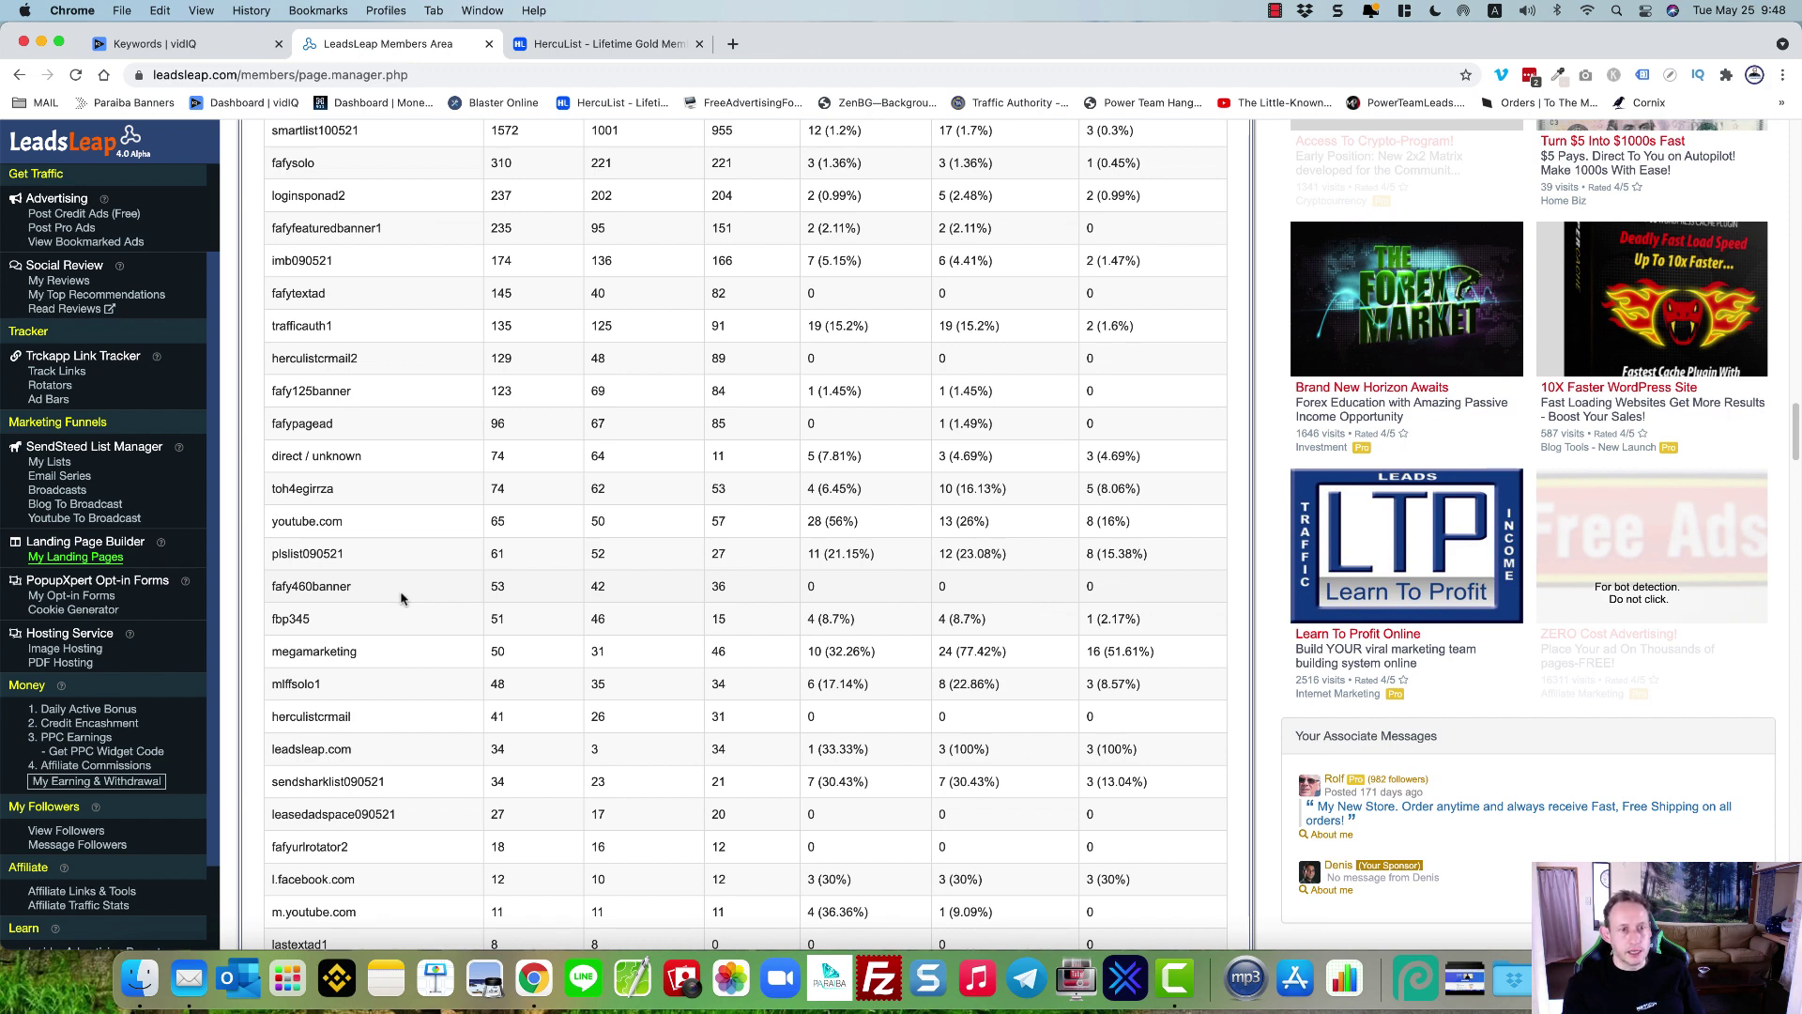
pyautogui.scroll(15, 401, 598)
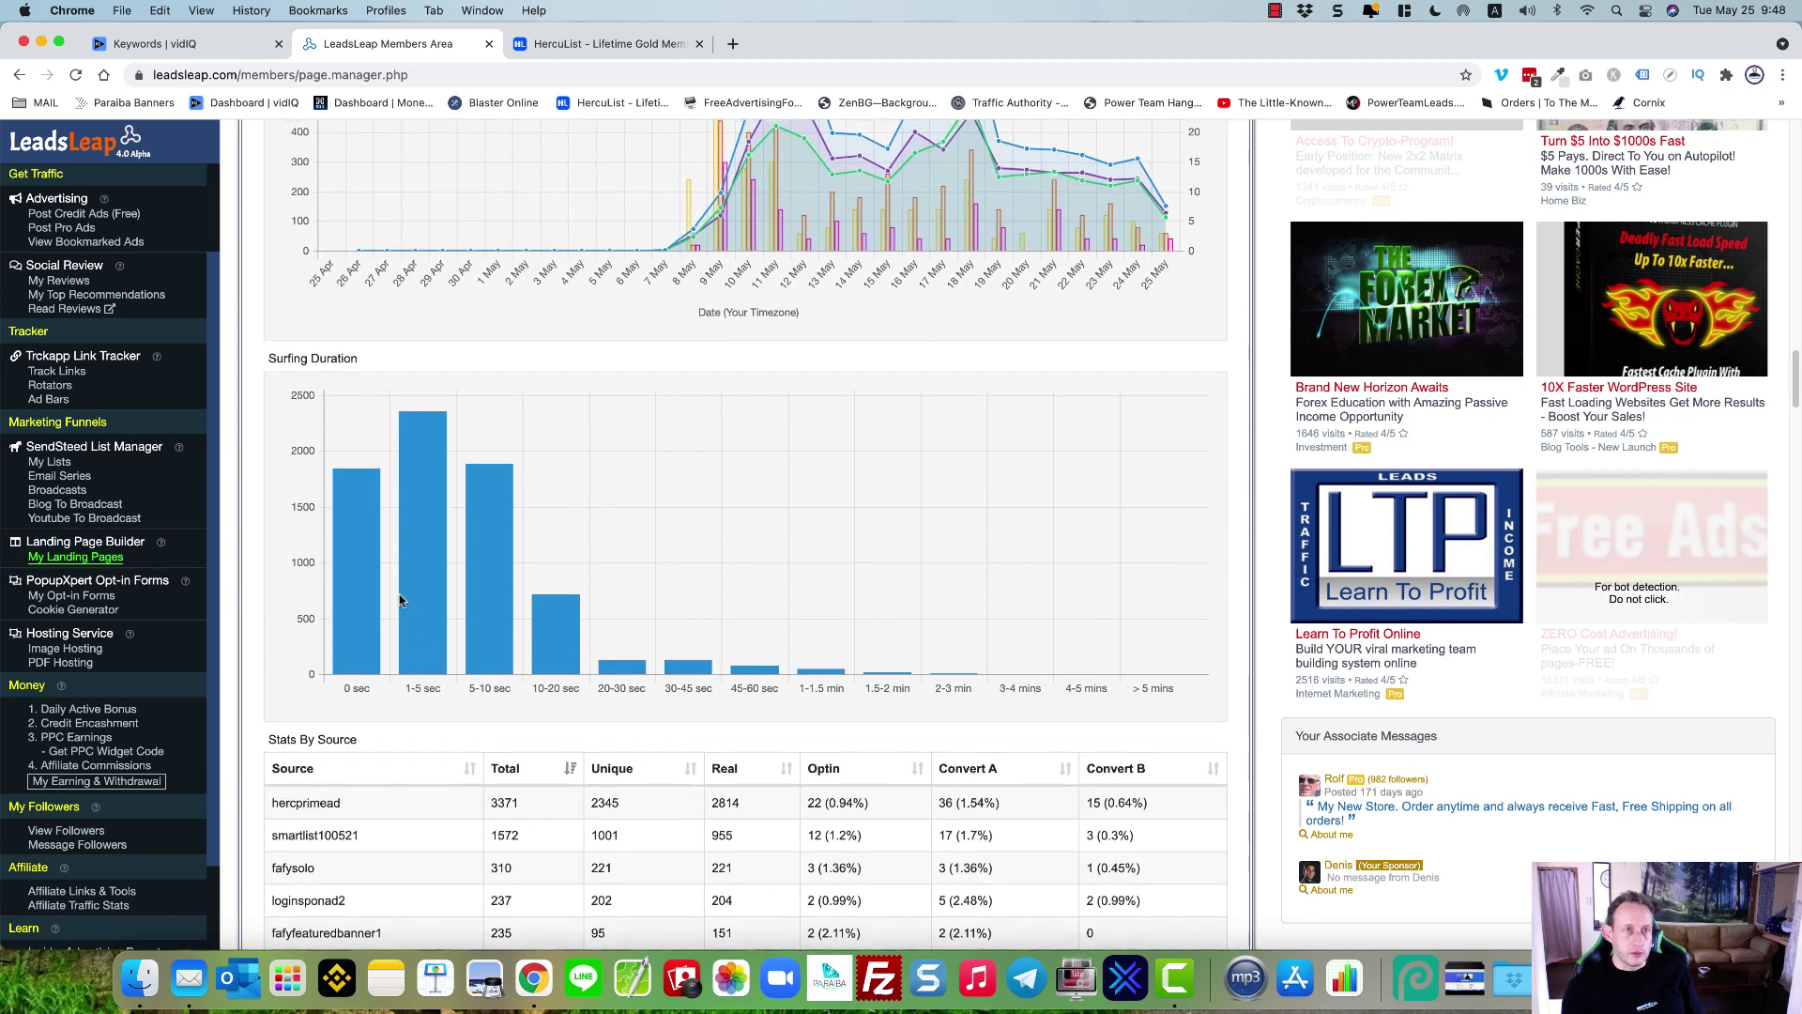
# Step: Bring up the HercuList Lifetime Gold dashboard and look over its PRIME ads and member credit ads
pyautogui.click(606, 43)
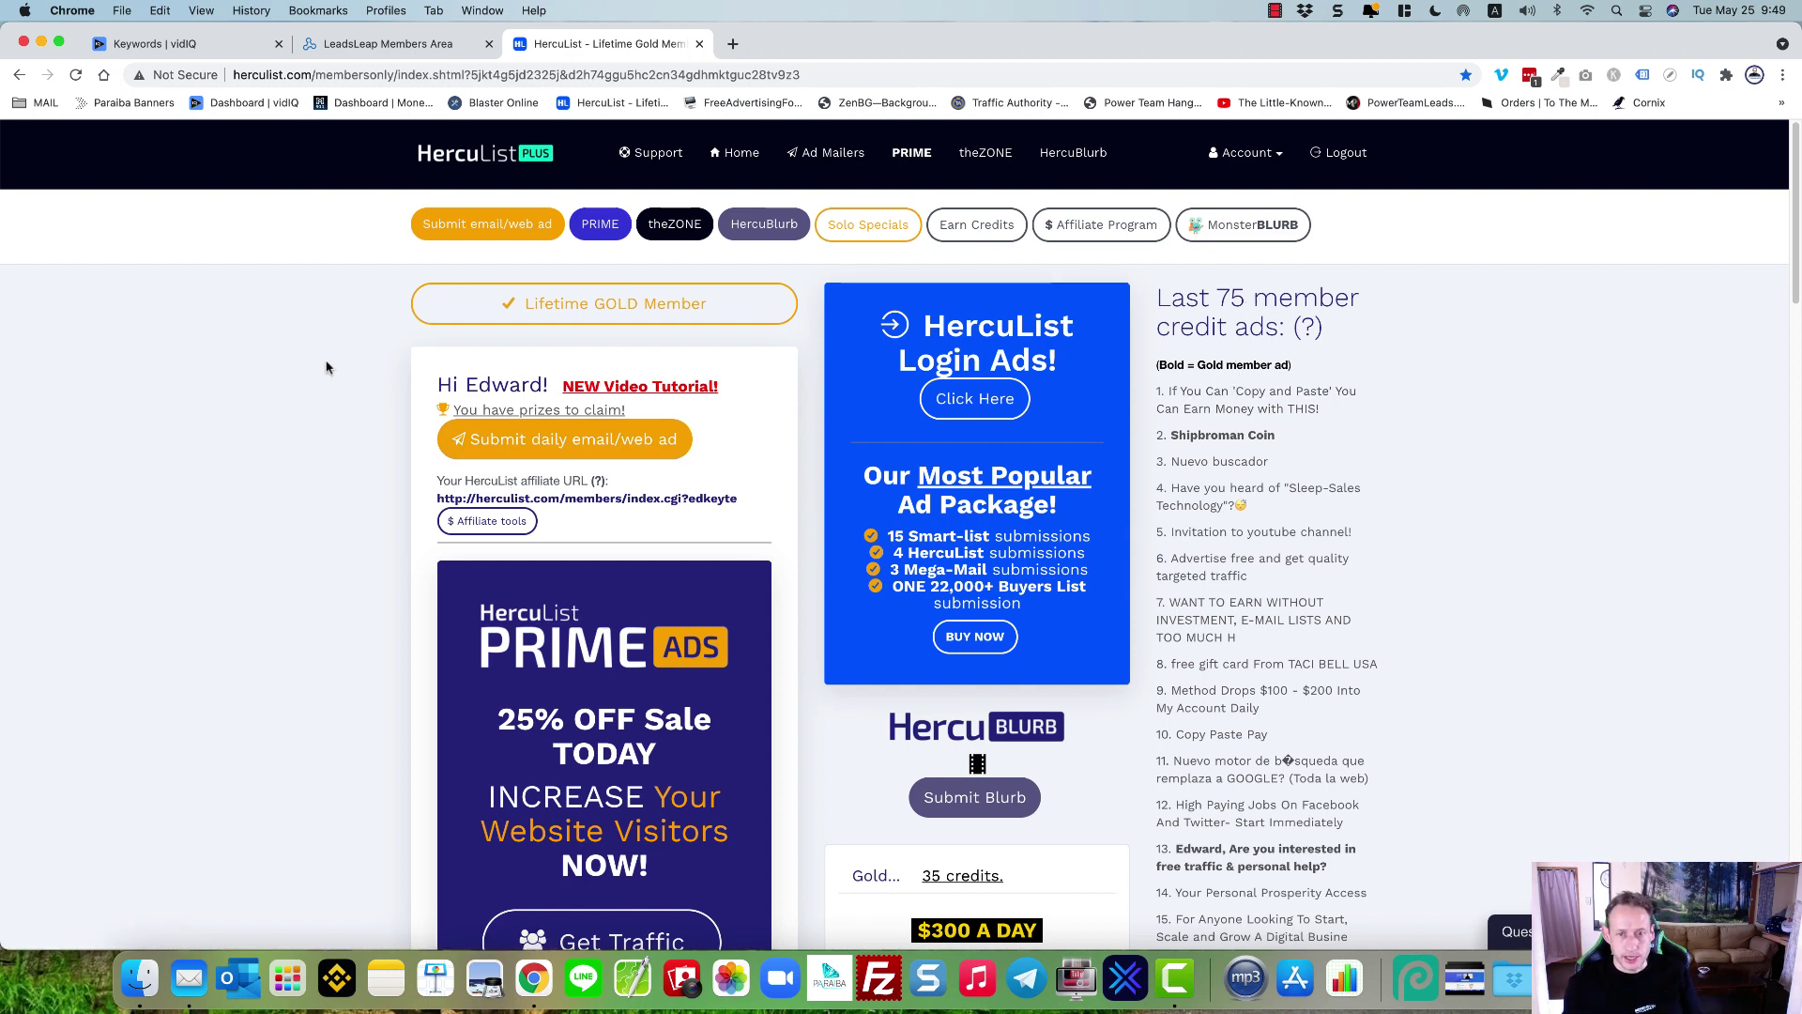
pyautogui.scroll(-3, 330, 360)
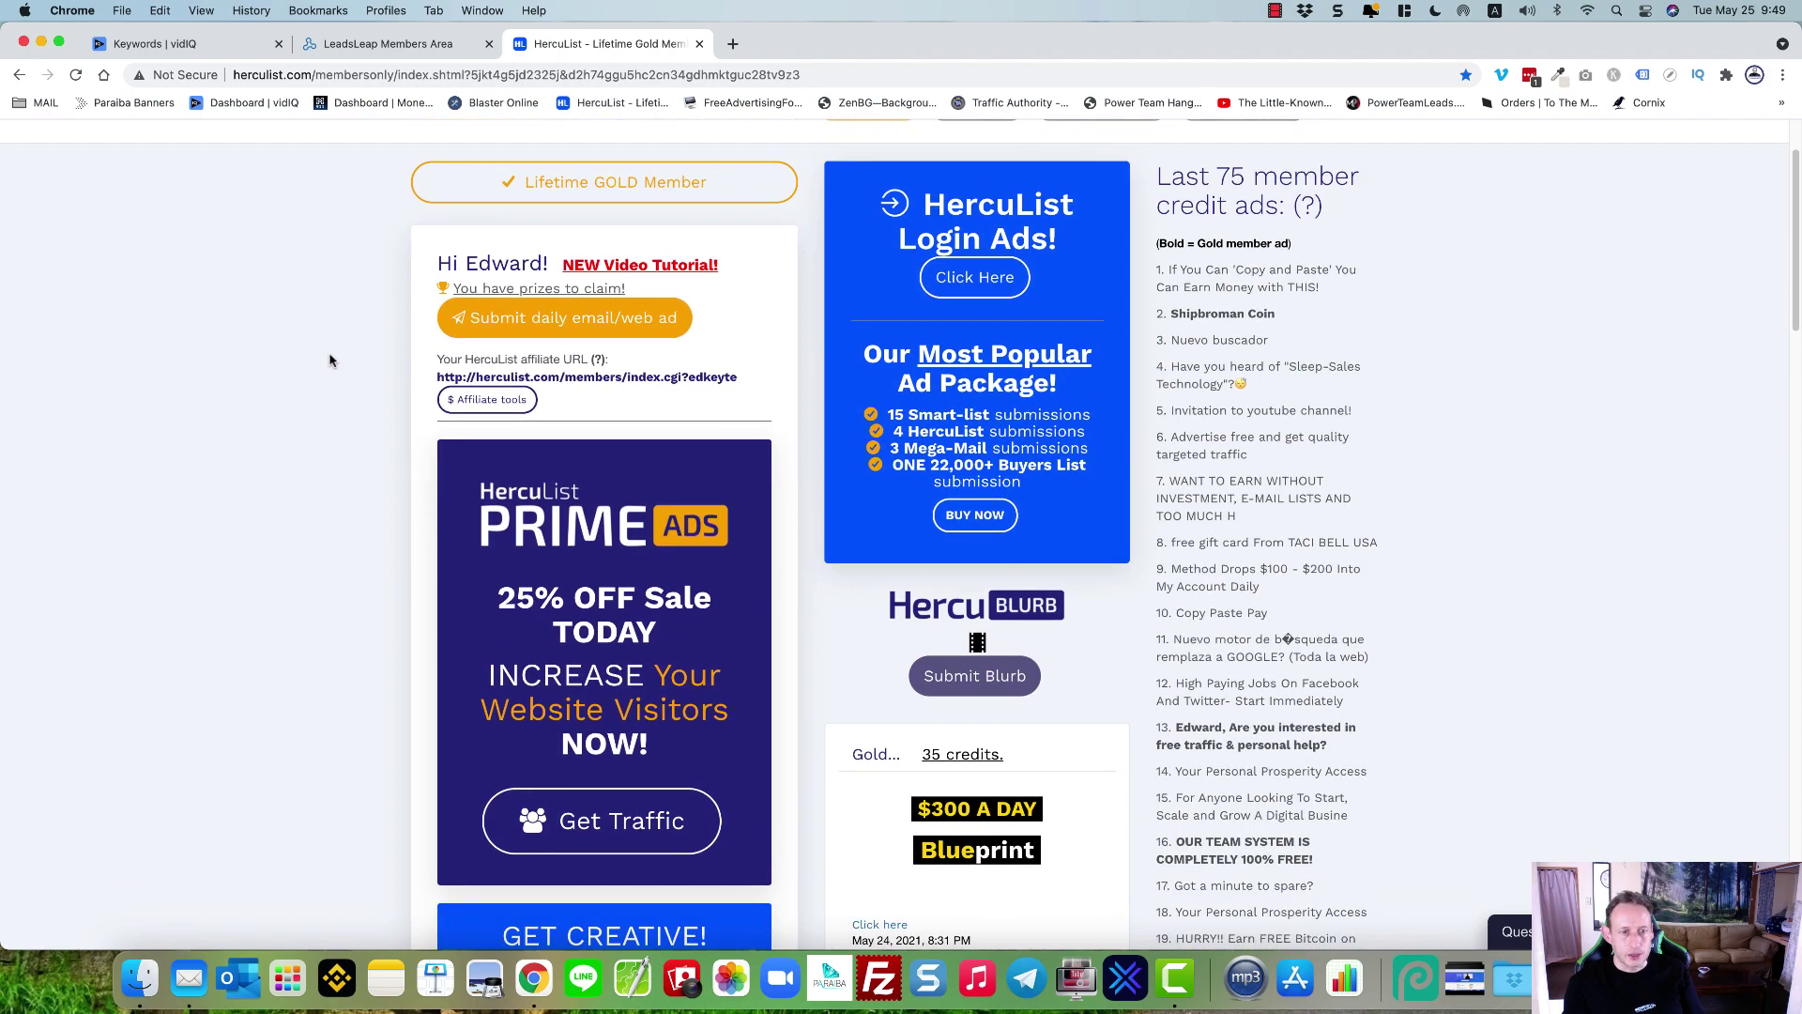
pyautogui.scroll(-5, 330, 360)
pyautogui.scroll(10, 330, 361)
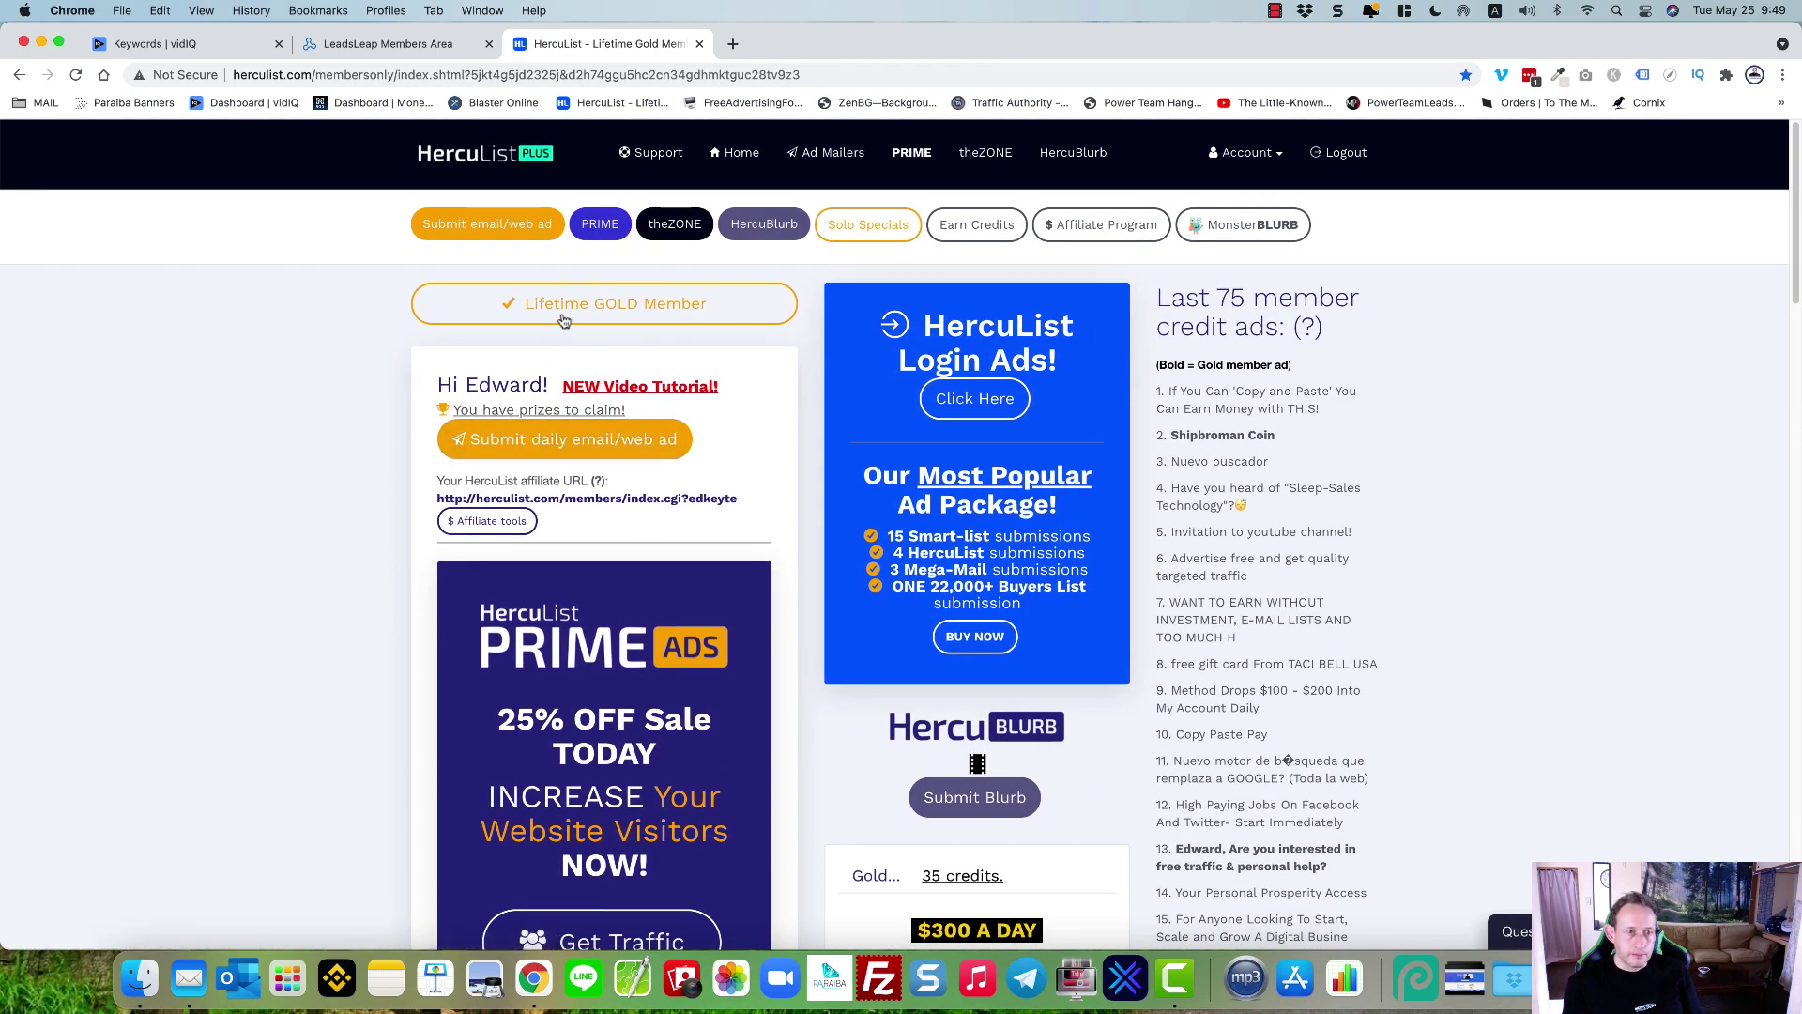
# Step: Go from 'Submit daily email/web ad' via Ad Mailers to Regular Mailer's 'Resubmit previous ad'
pyautogui.click(541, 447)
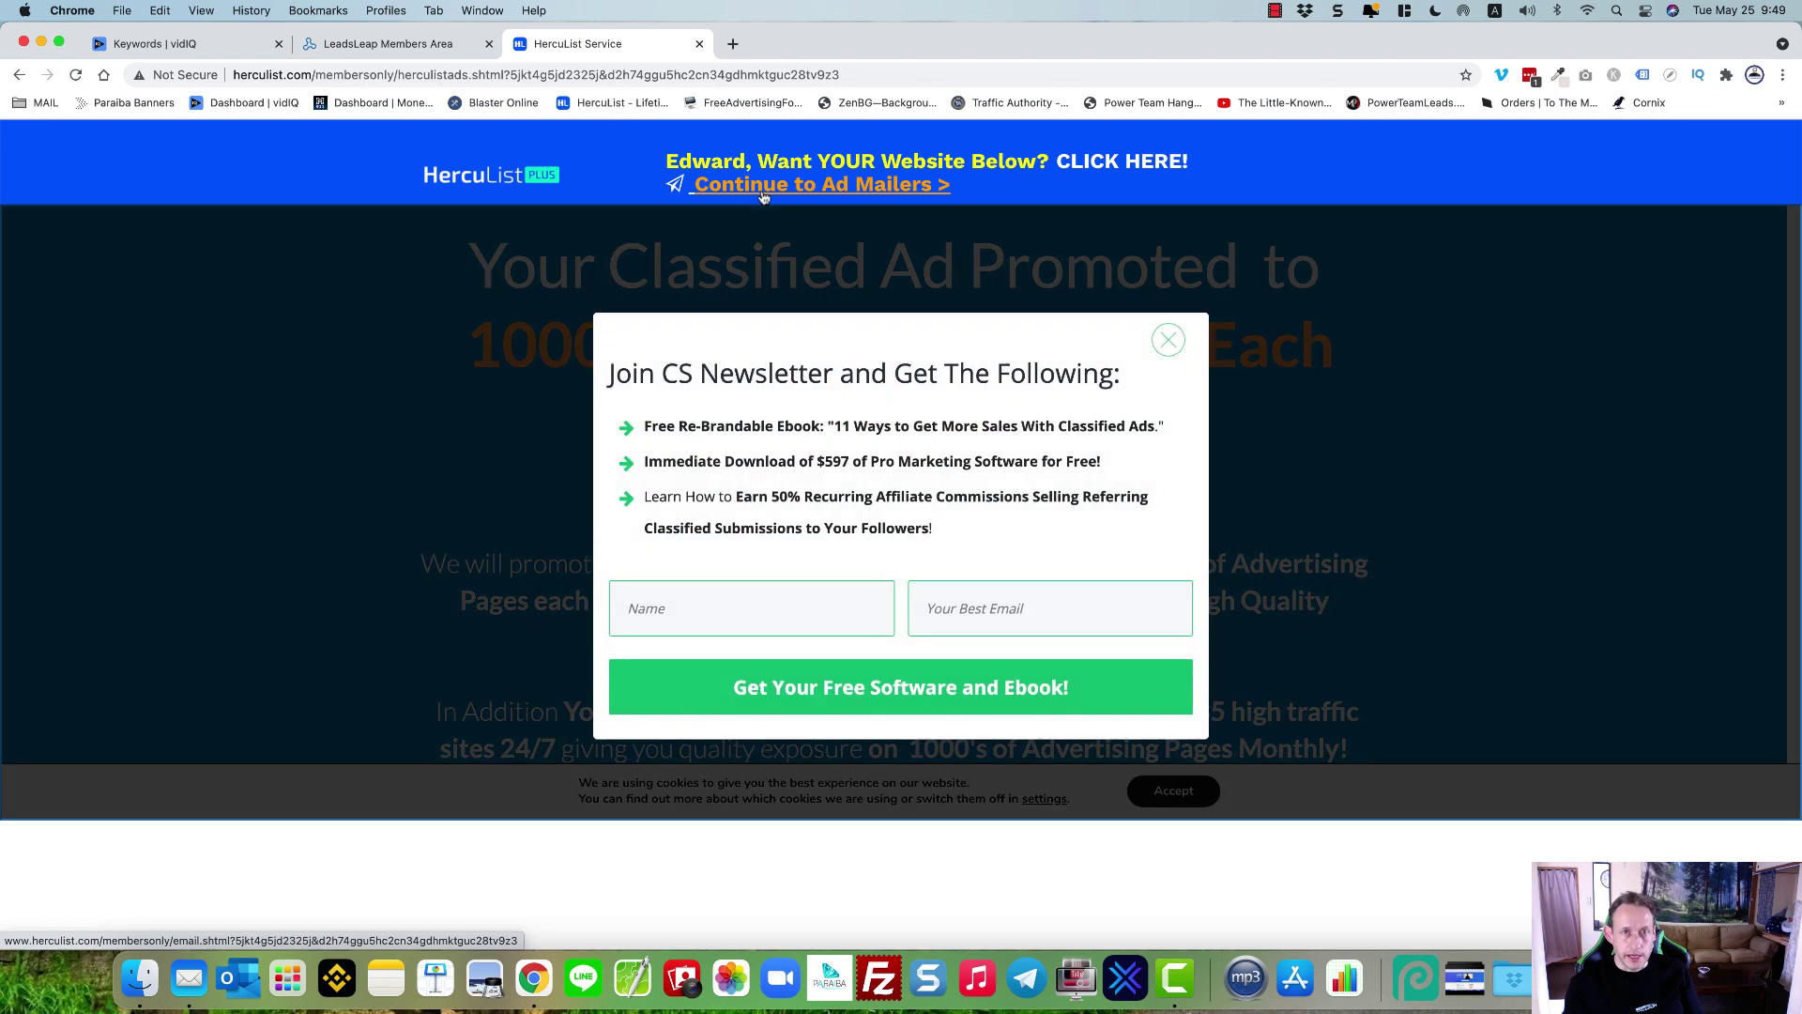
pyautogui.click(765, 192)
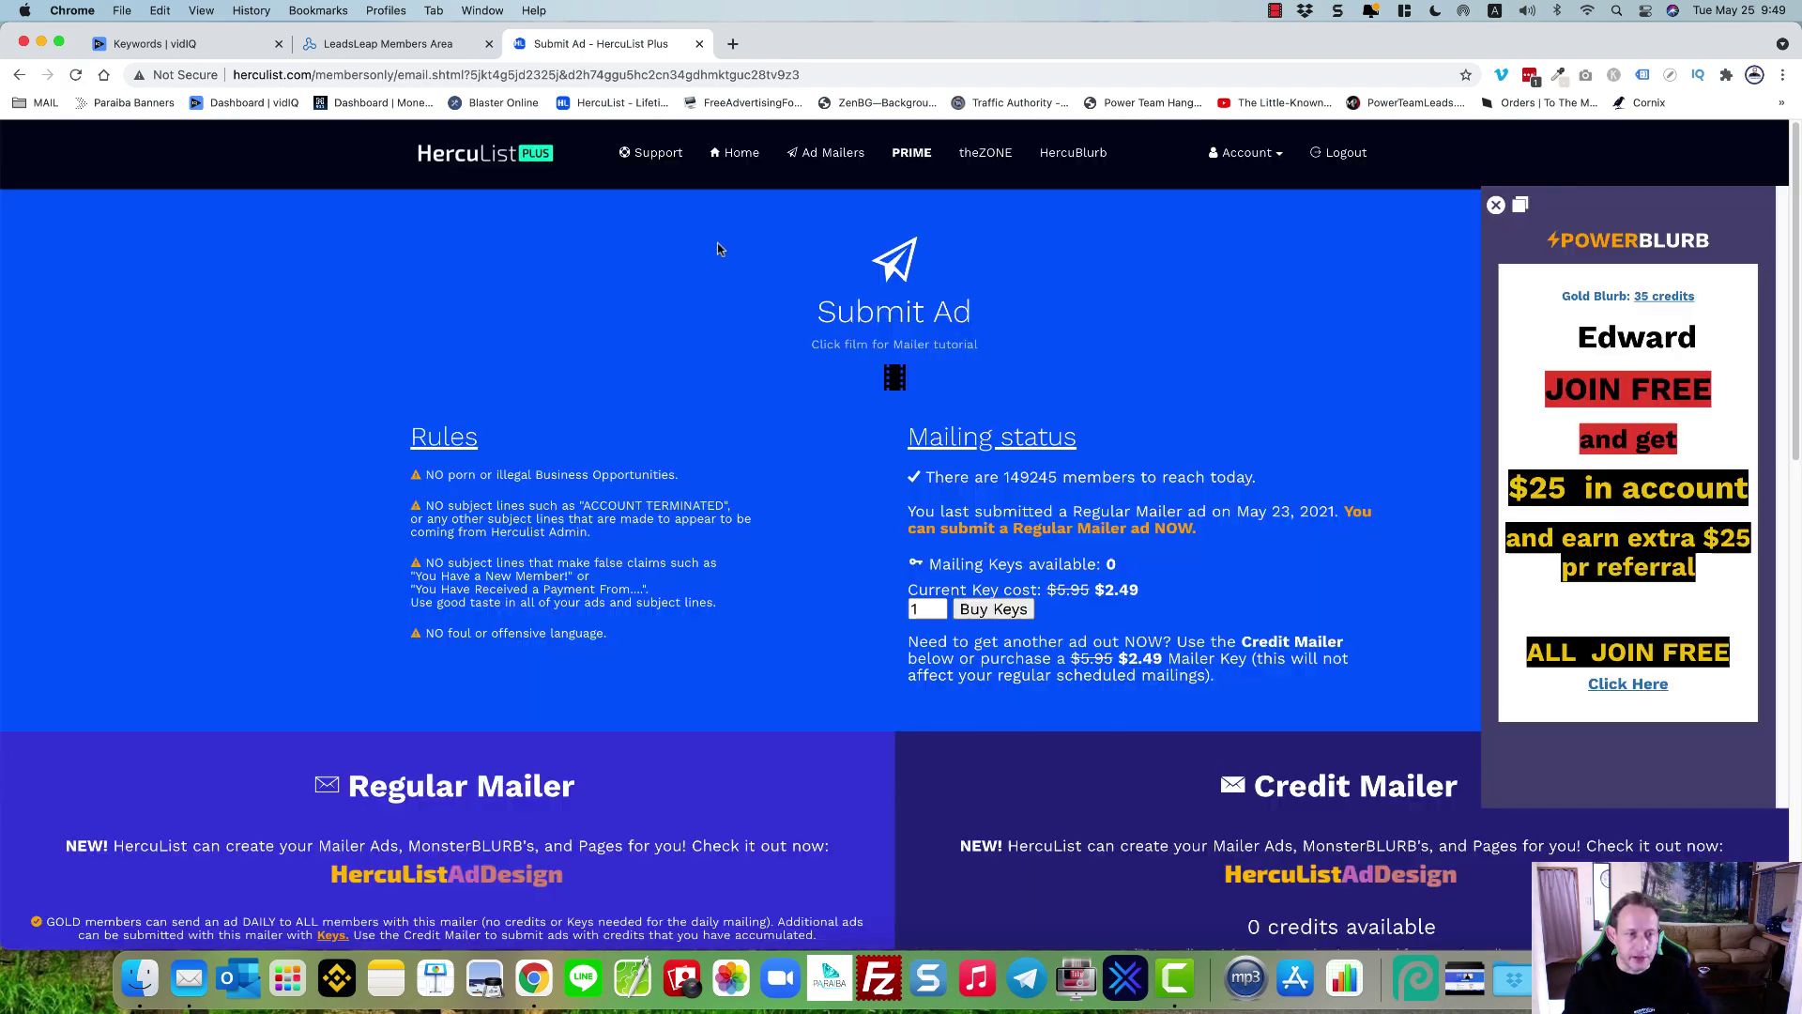
pyautogui.scroll(-2, 453, 405)
pyautogui.scroll(-2, 454, 405)
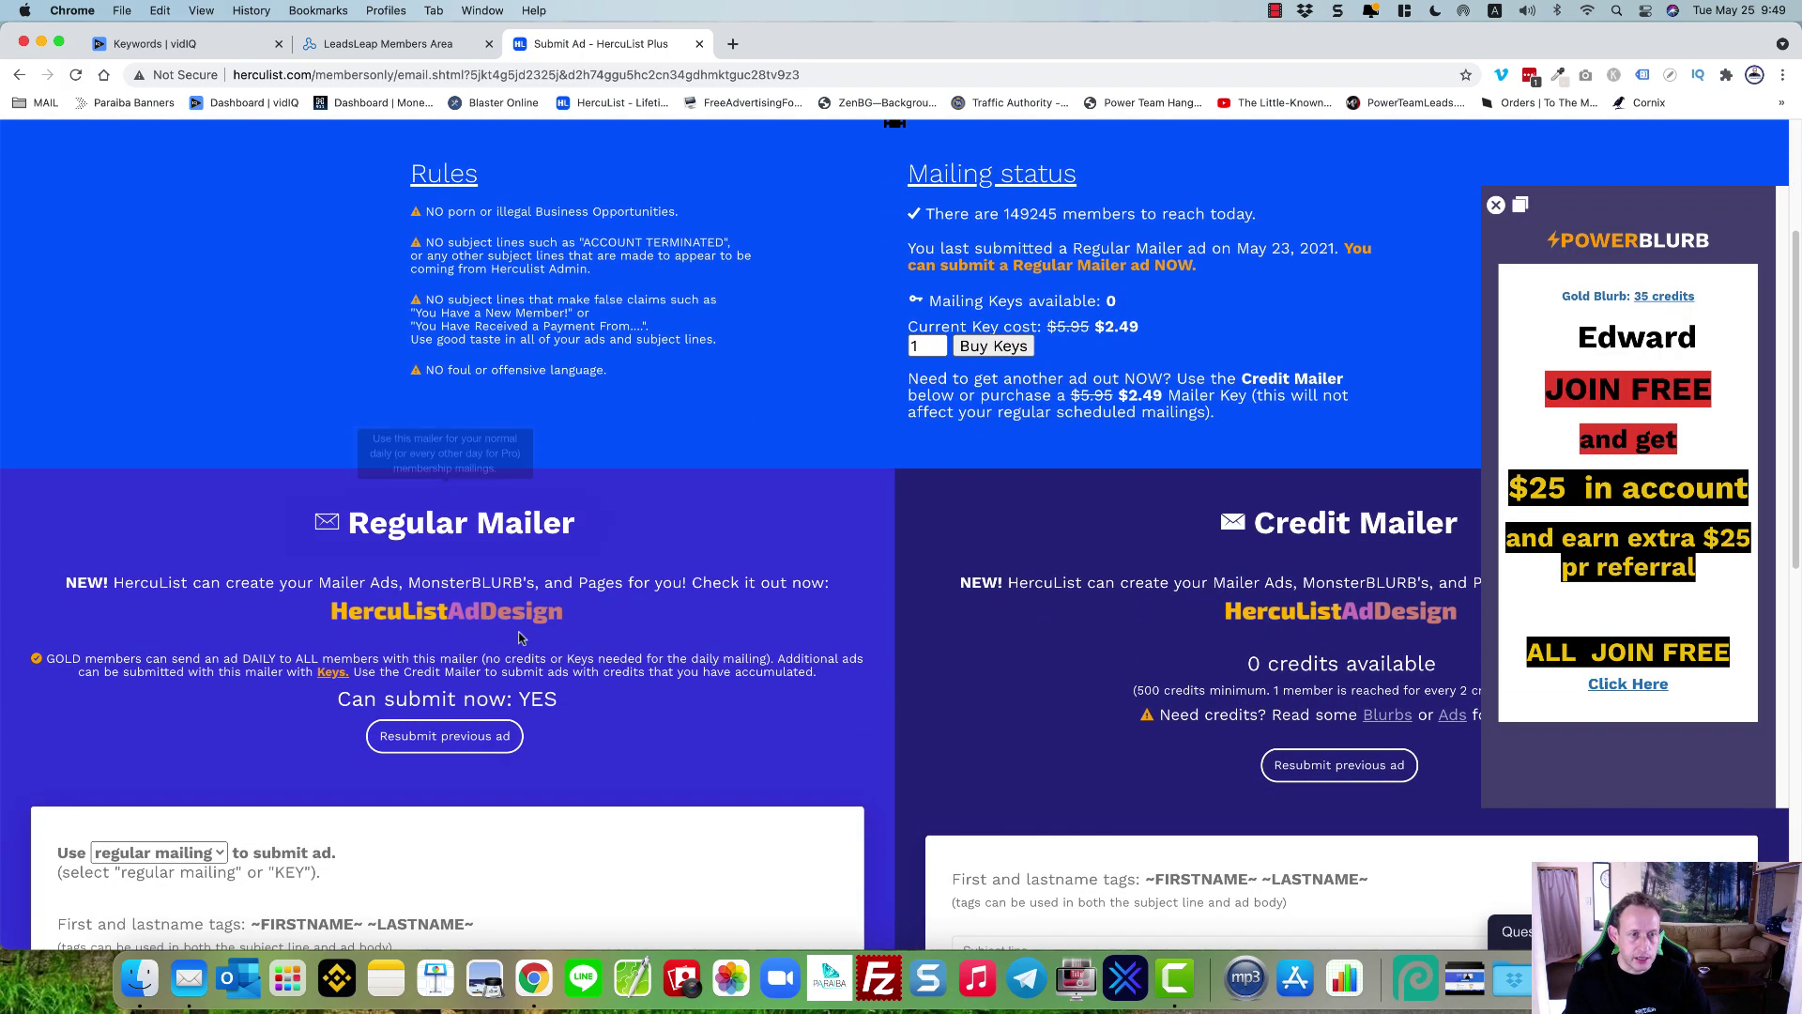
pyautogui.scroll(-2, 423, 647)
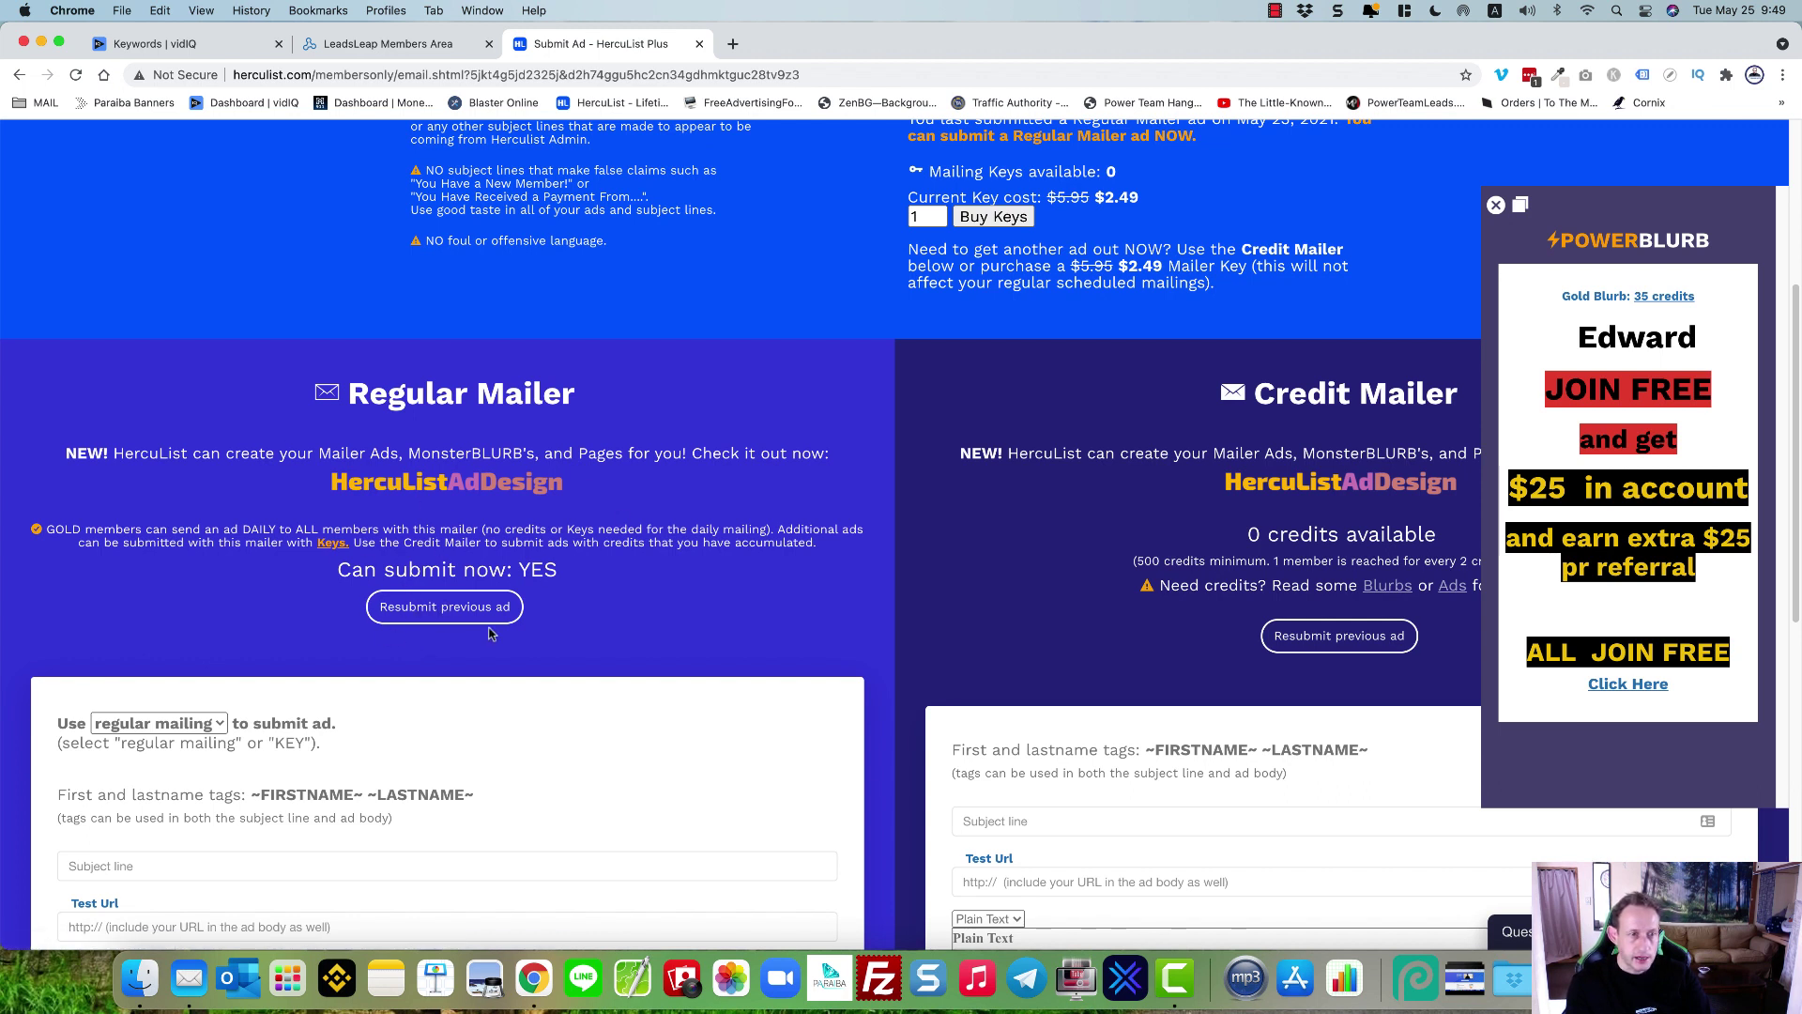
pyautogui.click(419, 618)
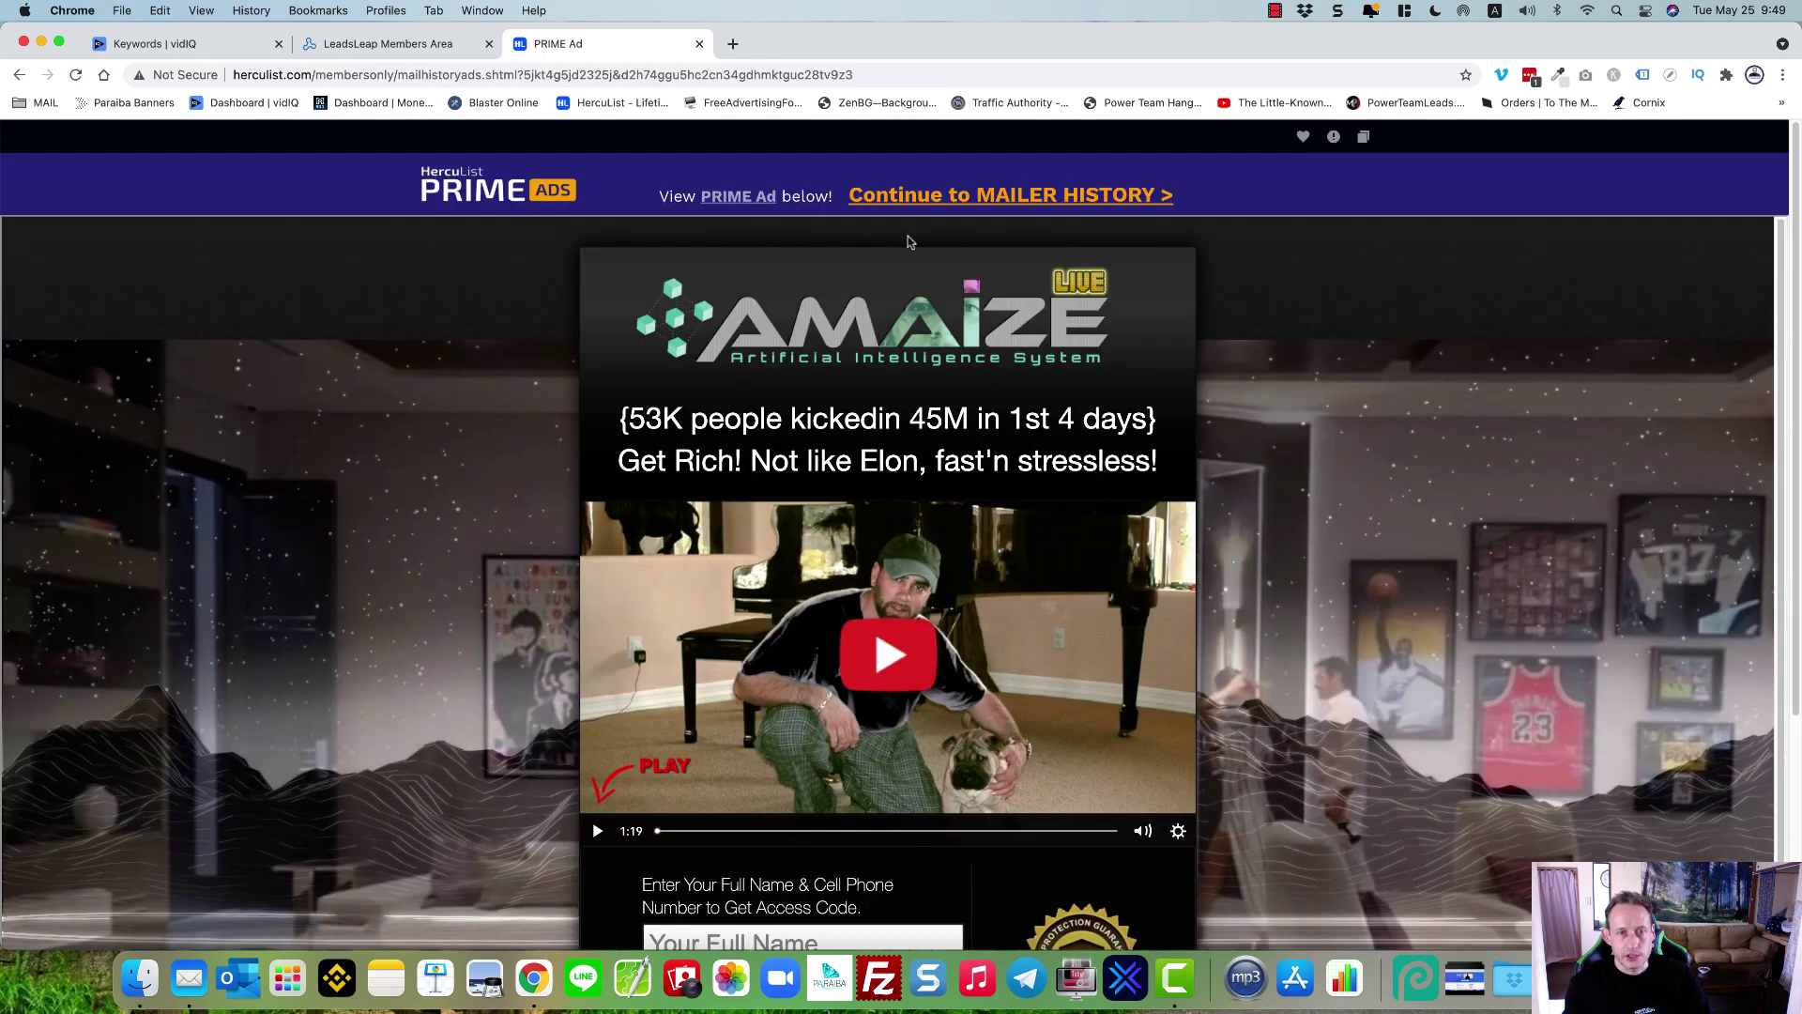
# Step: Continue past the PRIME ad and scroll down the prefilled STREAMLINE mailer form
pyautogui.click(974, 197)
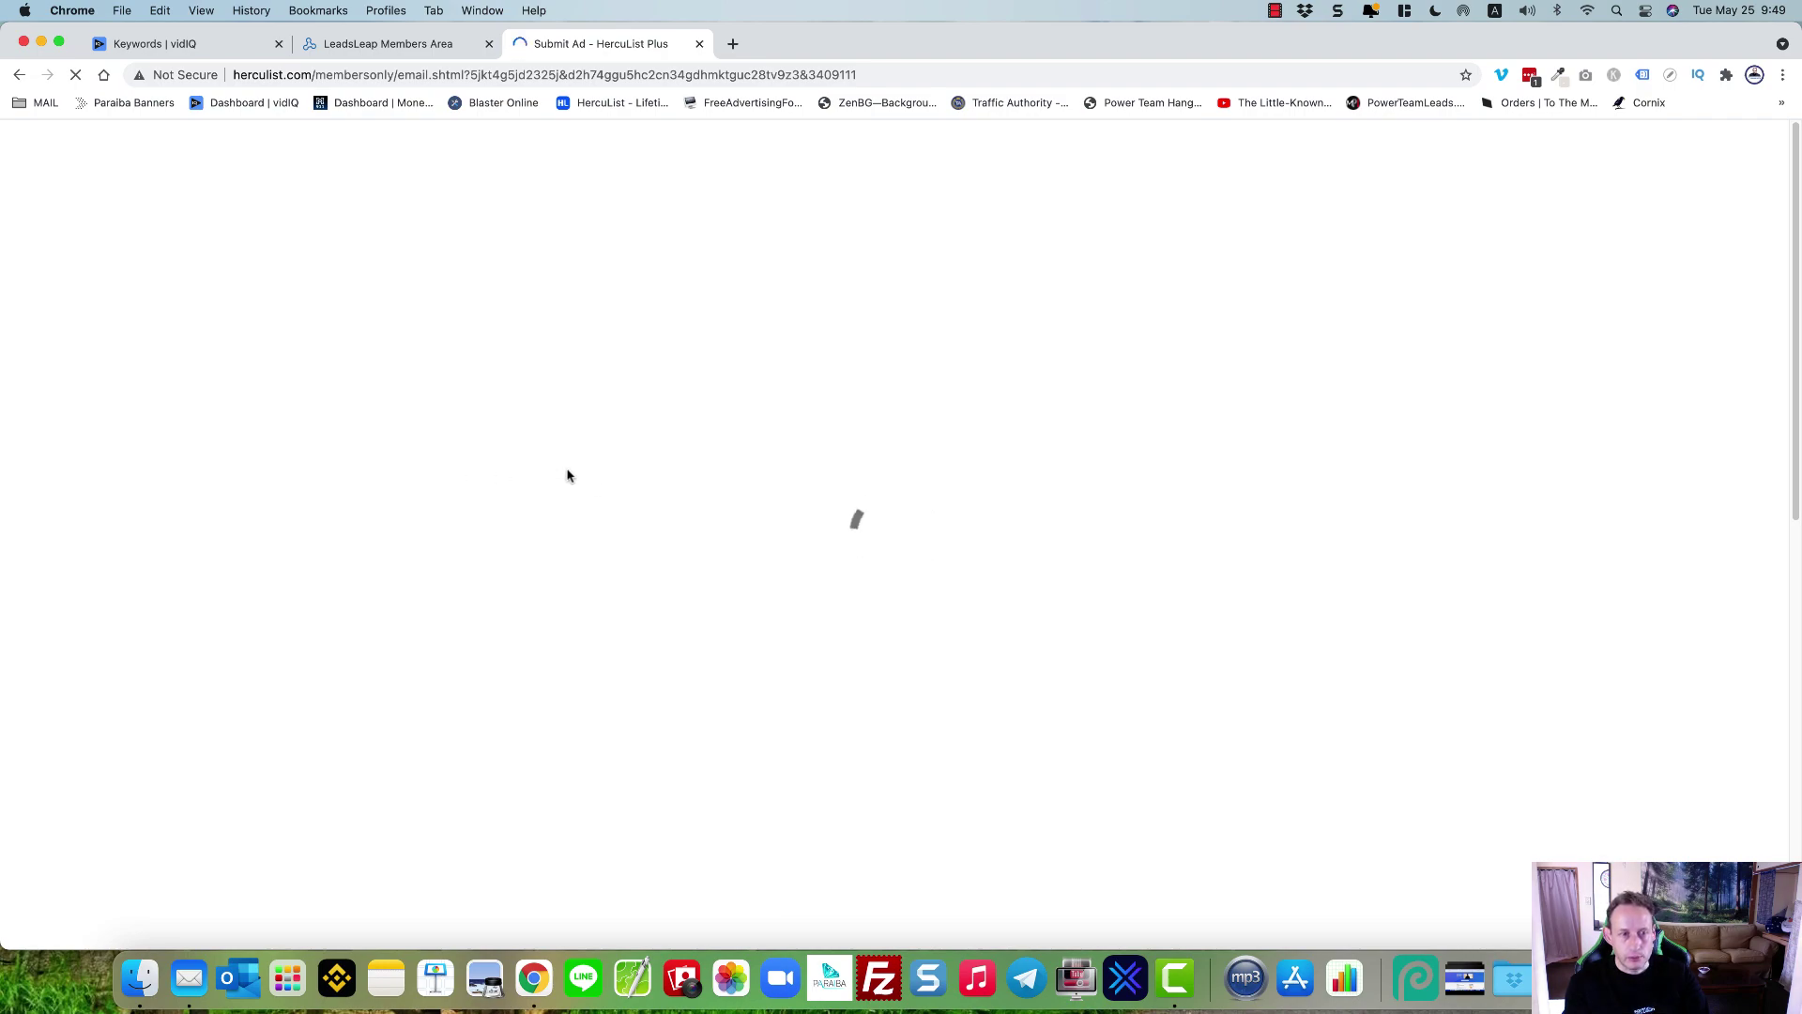
pyautogui.scroll(-3, 577, 467)
pyautogui.scroll(-3, 577, 467)
pyautogui.scroll(-1, 577, 467)
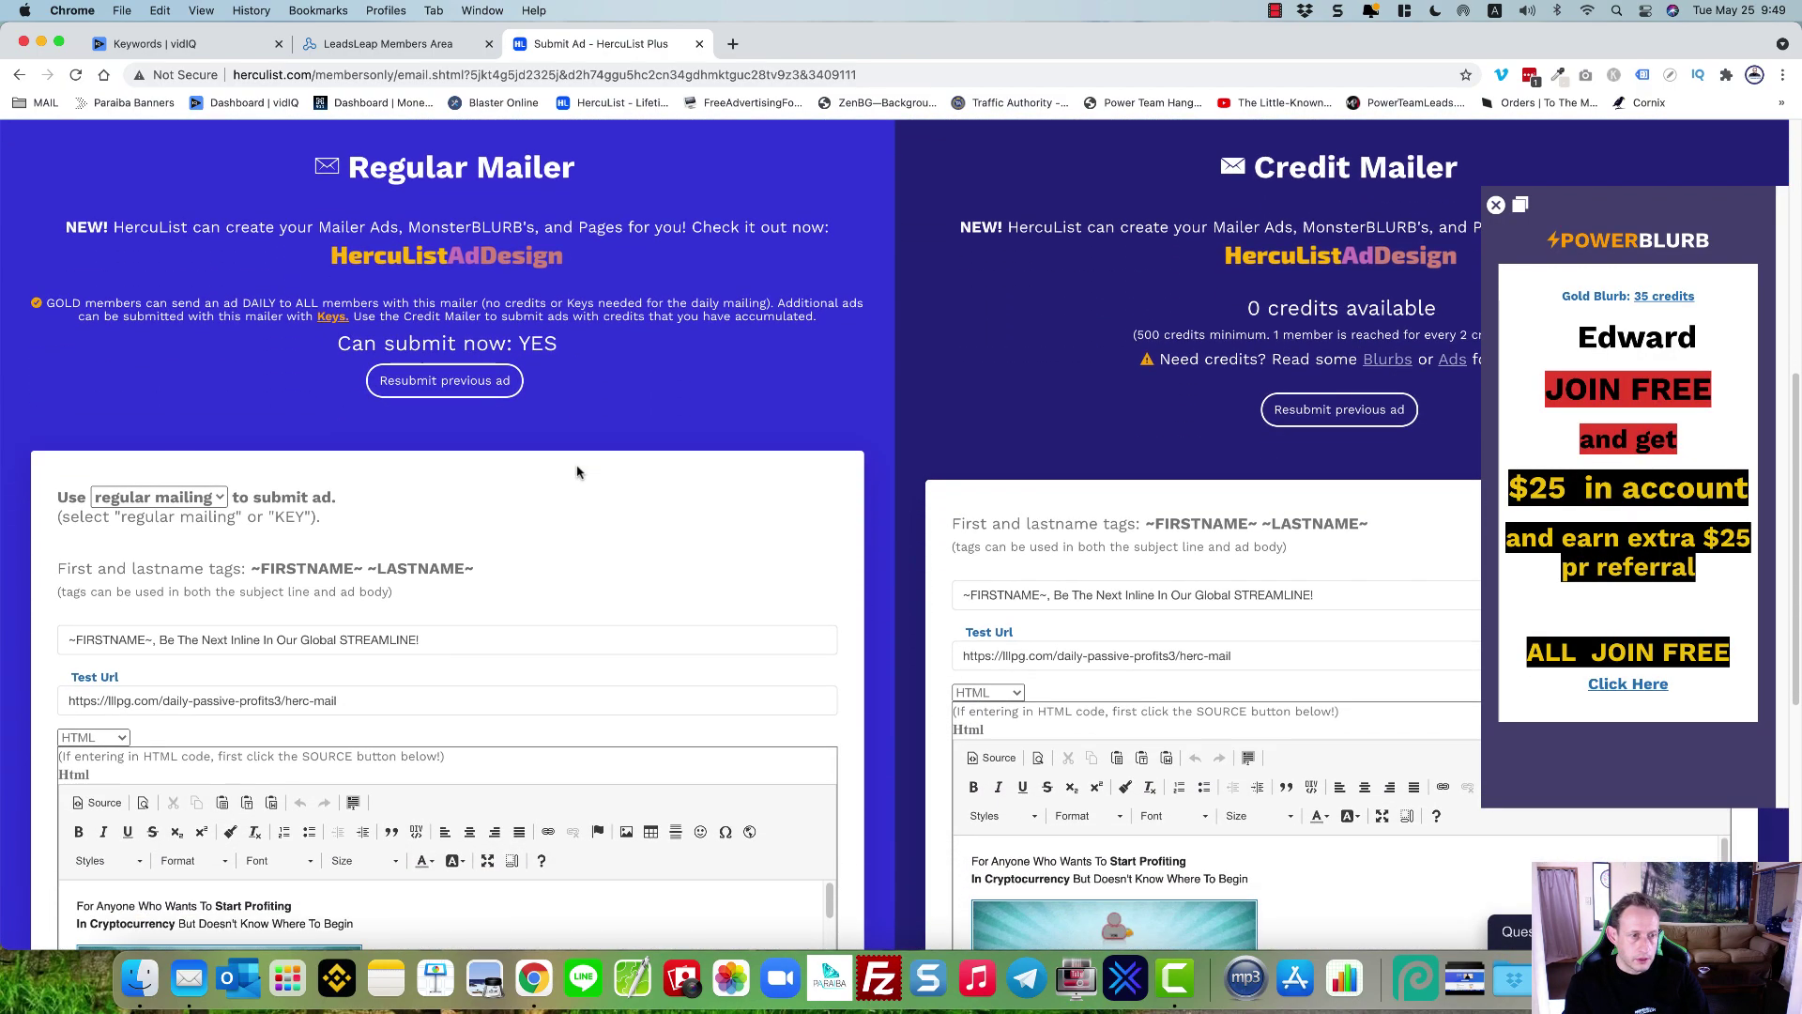
pyautogui.scroll(-2, 577, 469)
pyautogui.scroll(-2, 577, 472)
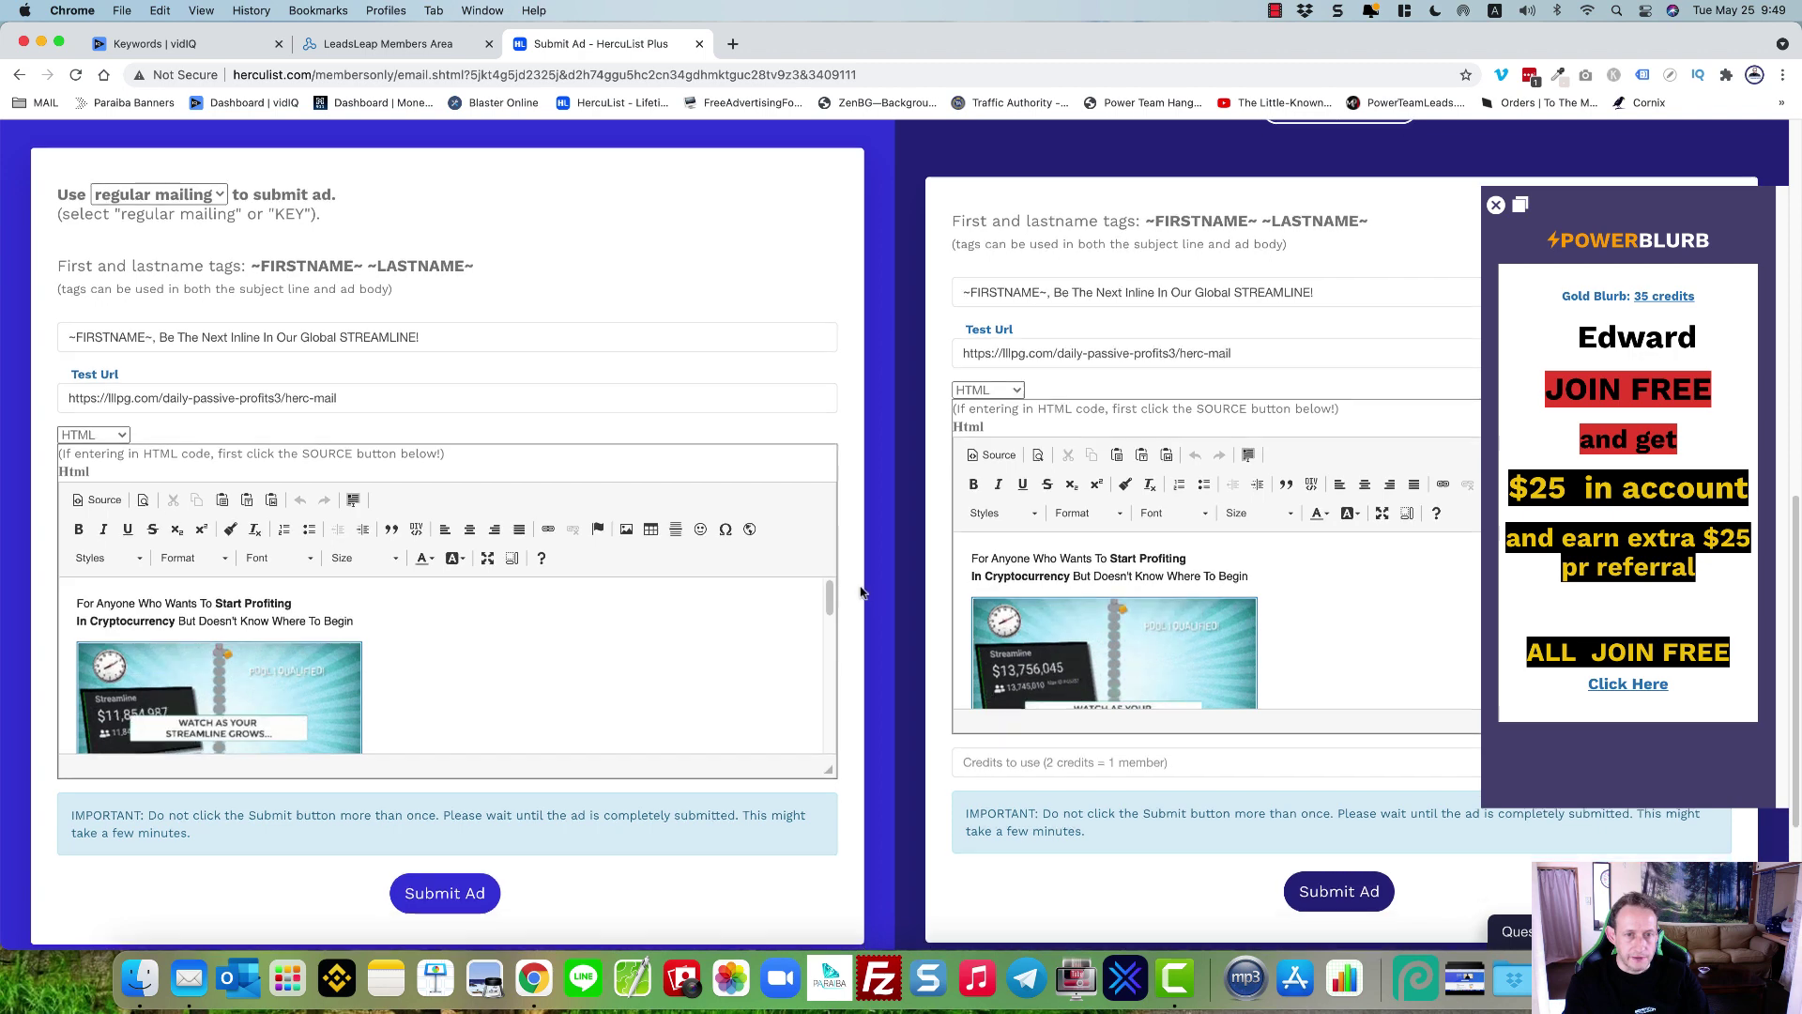
pyautogui.scroll(-3, 704, 525)
# Step: Enlarge the ad body editor by dragging its resize handle taller
pyautogui.moveTo(830, 586); pyautogui.dragTo(828, 859)
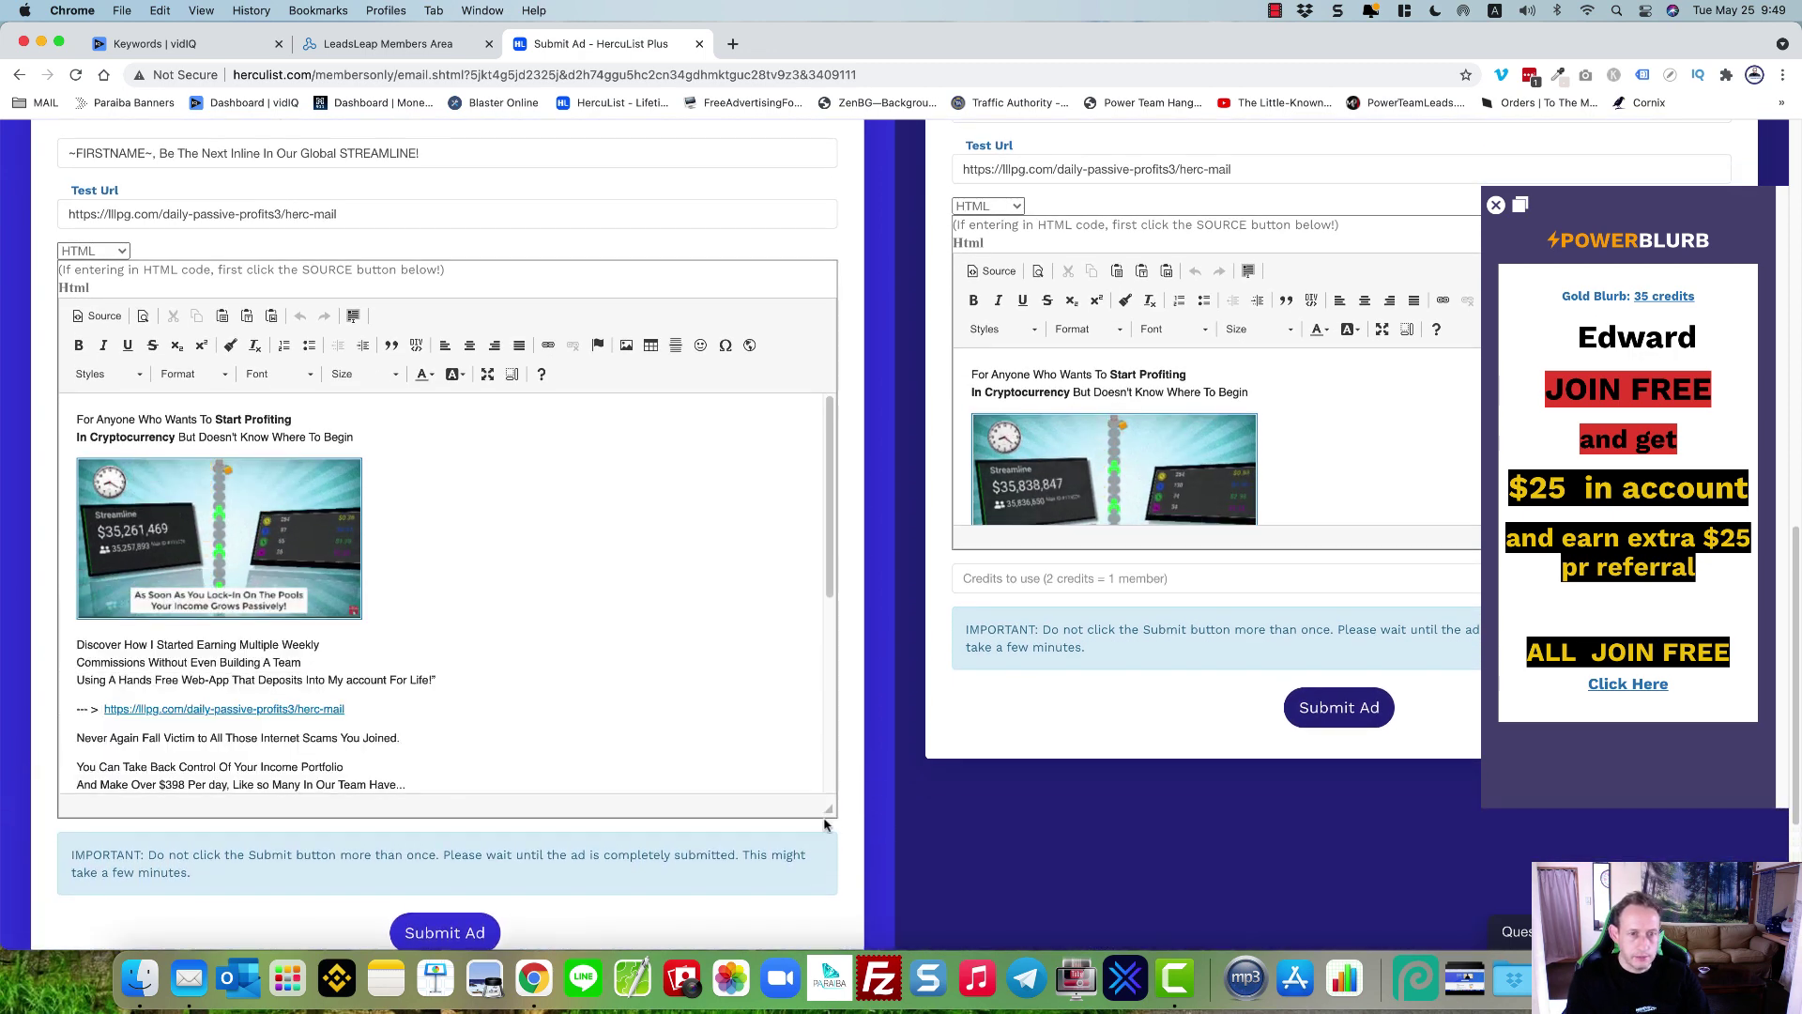
pyautogui.scroll(-4, 790, 728)
pyautogui.scroll(-3, 790, 729)
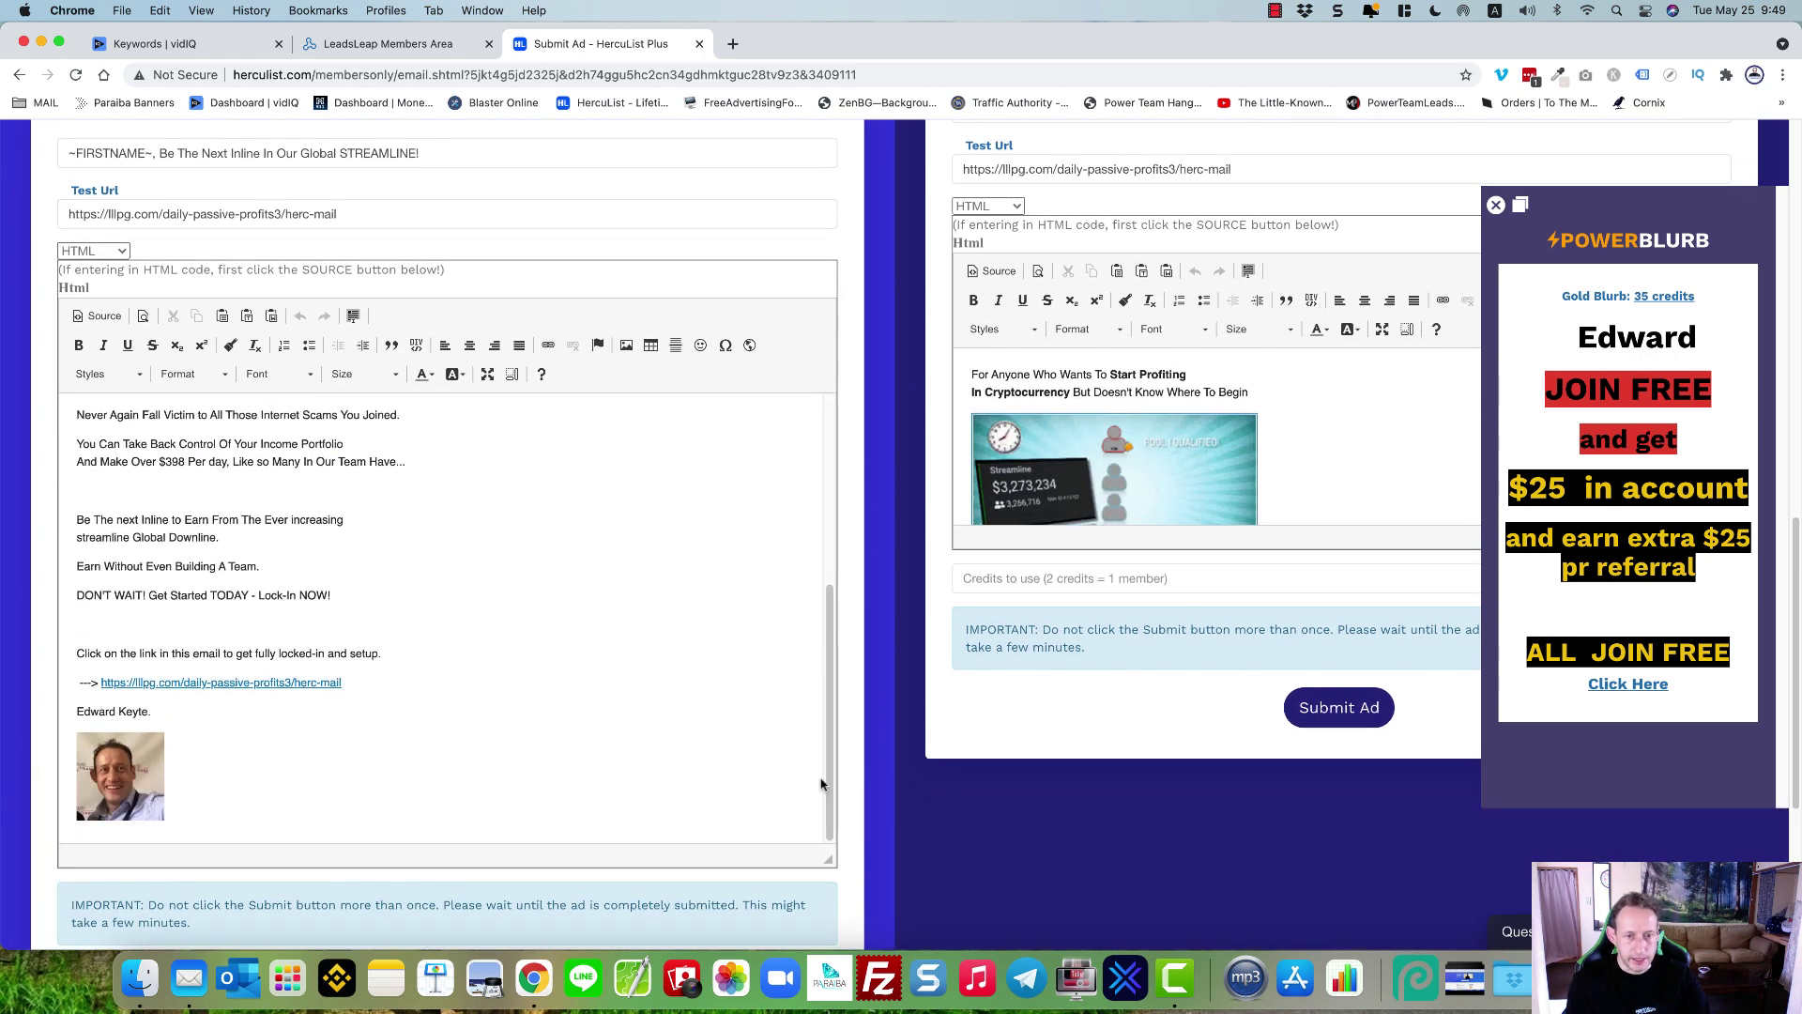
pyautogui.scroll(-3, 832, 743)
pyautogui.moveTo(828, 626); pyautogui.dragTo(830, 911)
pyautogui.scroll(-3, 834, 728)
pyautogui.moveTo(830, 648); pyautogui.dragTo(832, 762)
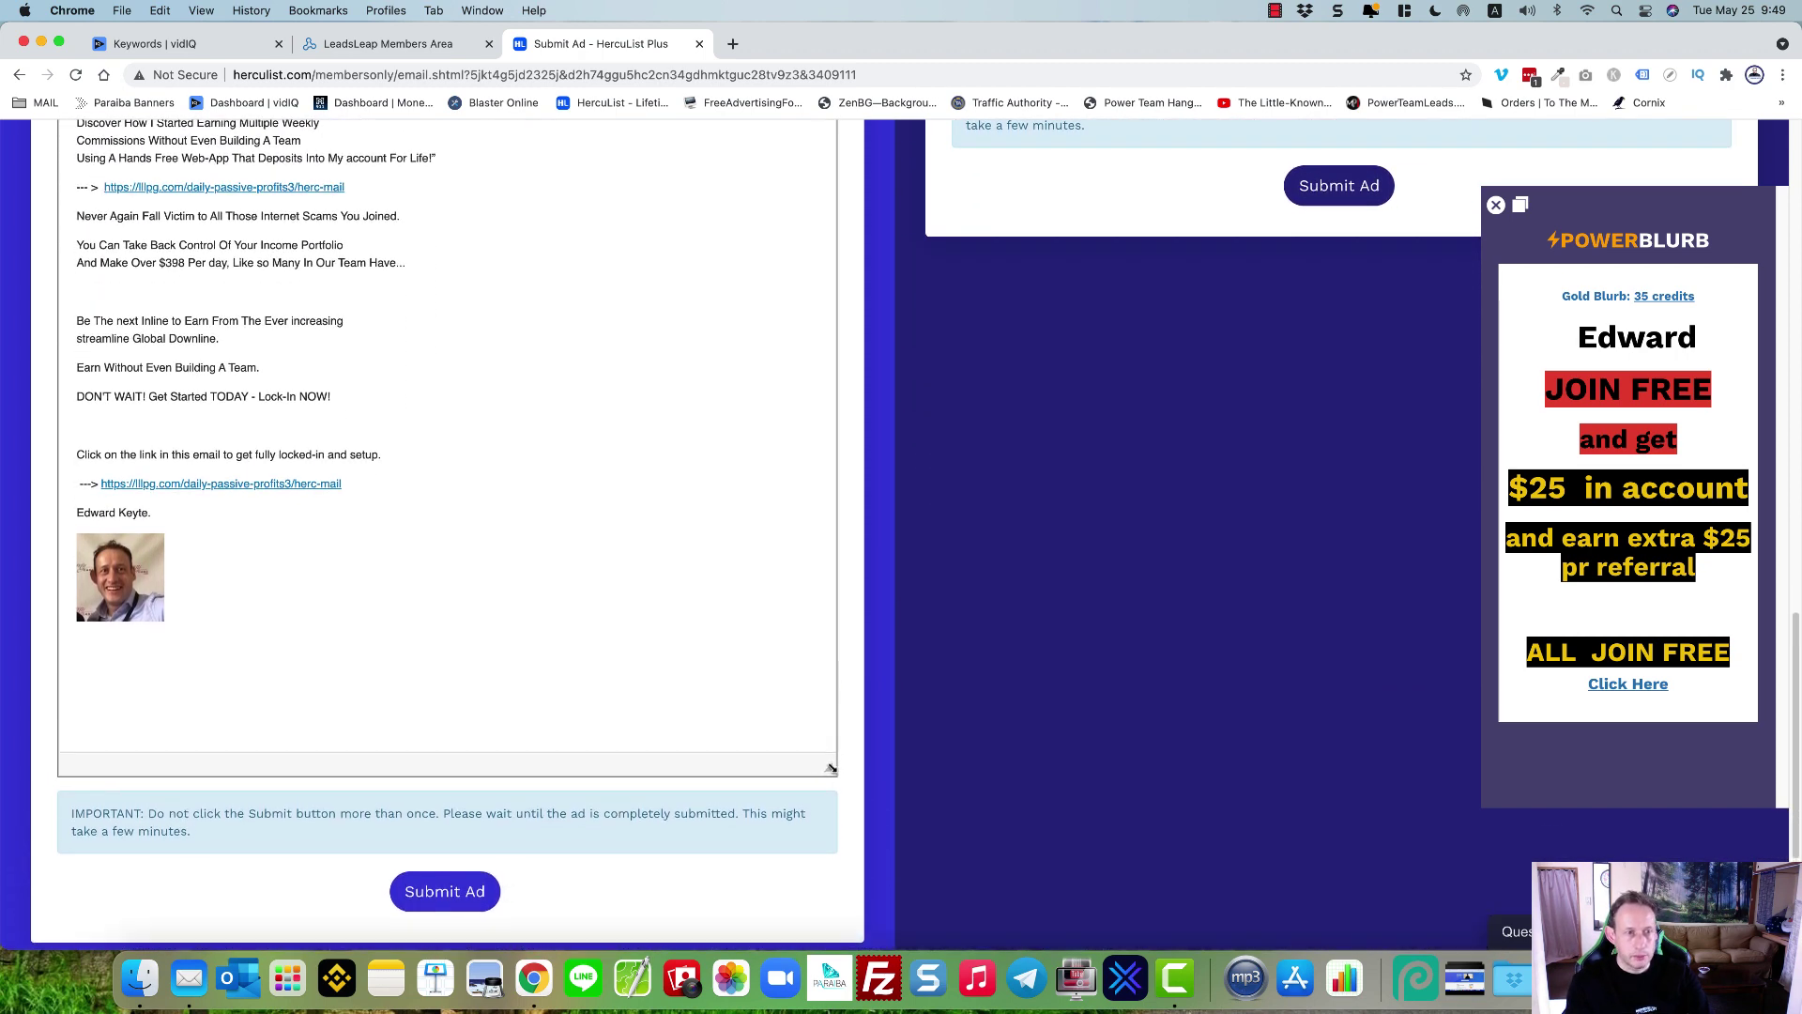
# Step: Read through the STREAMLINE crypto ad body
pyautogui.scroll(7, 733, 672)
pyautogui.scroll(-3, 692, 672)
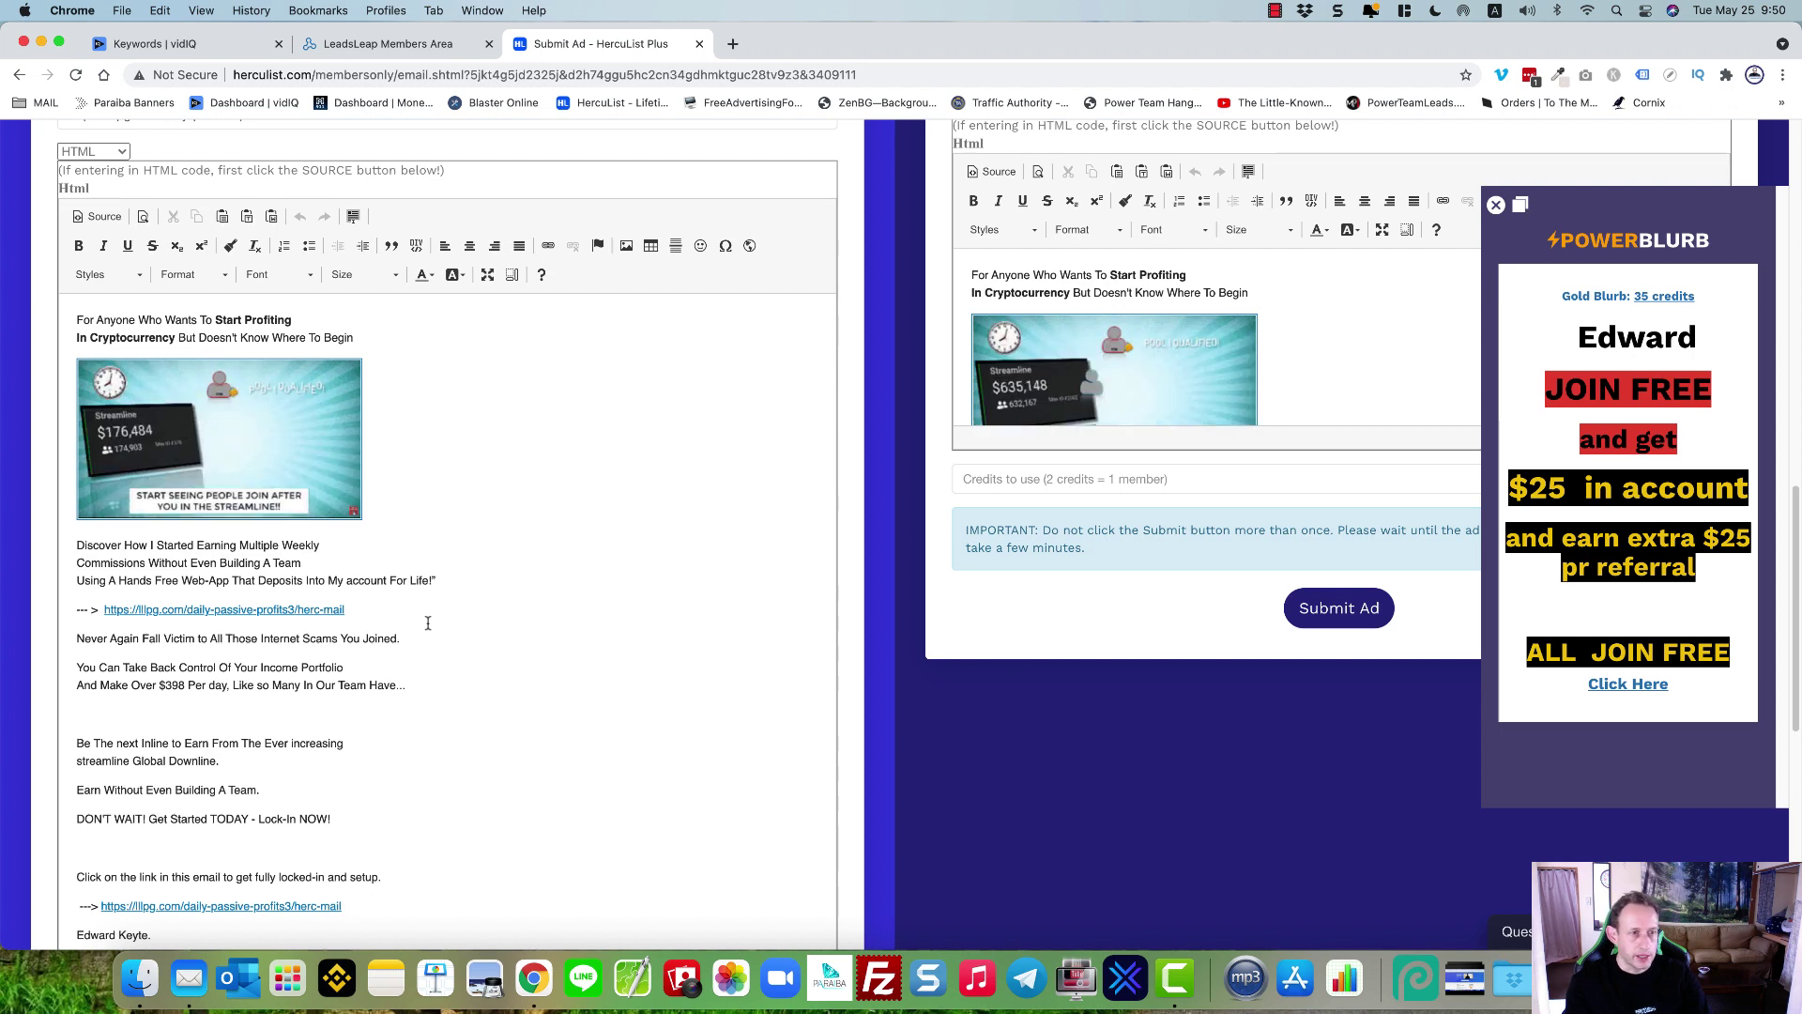
pyautogui.scroll(-3, 352, 707)
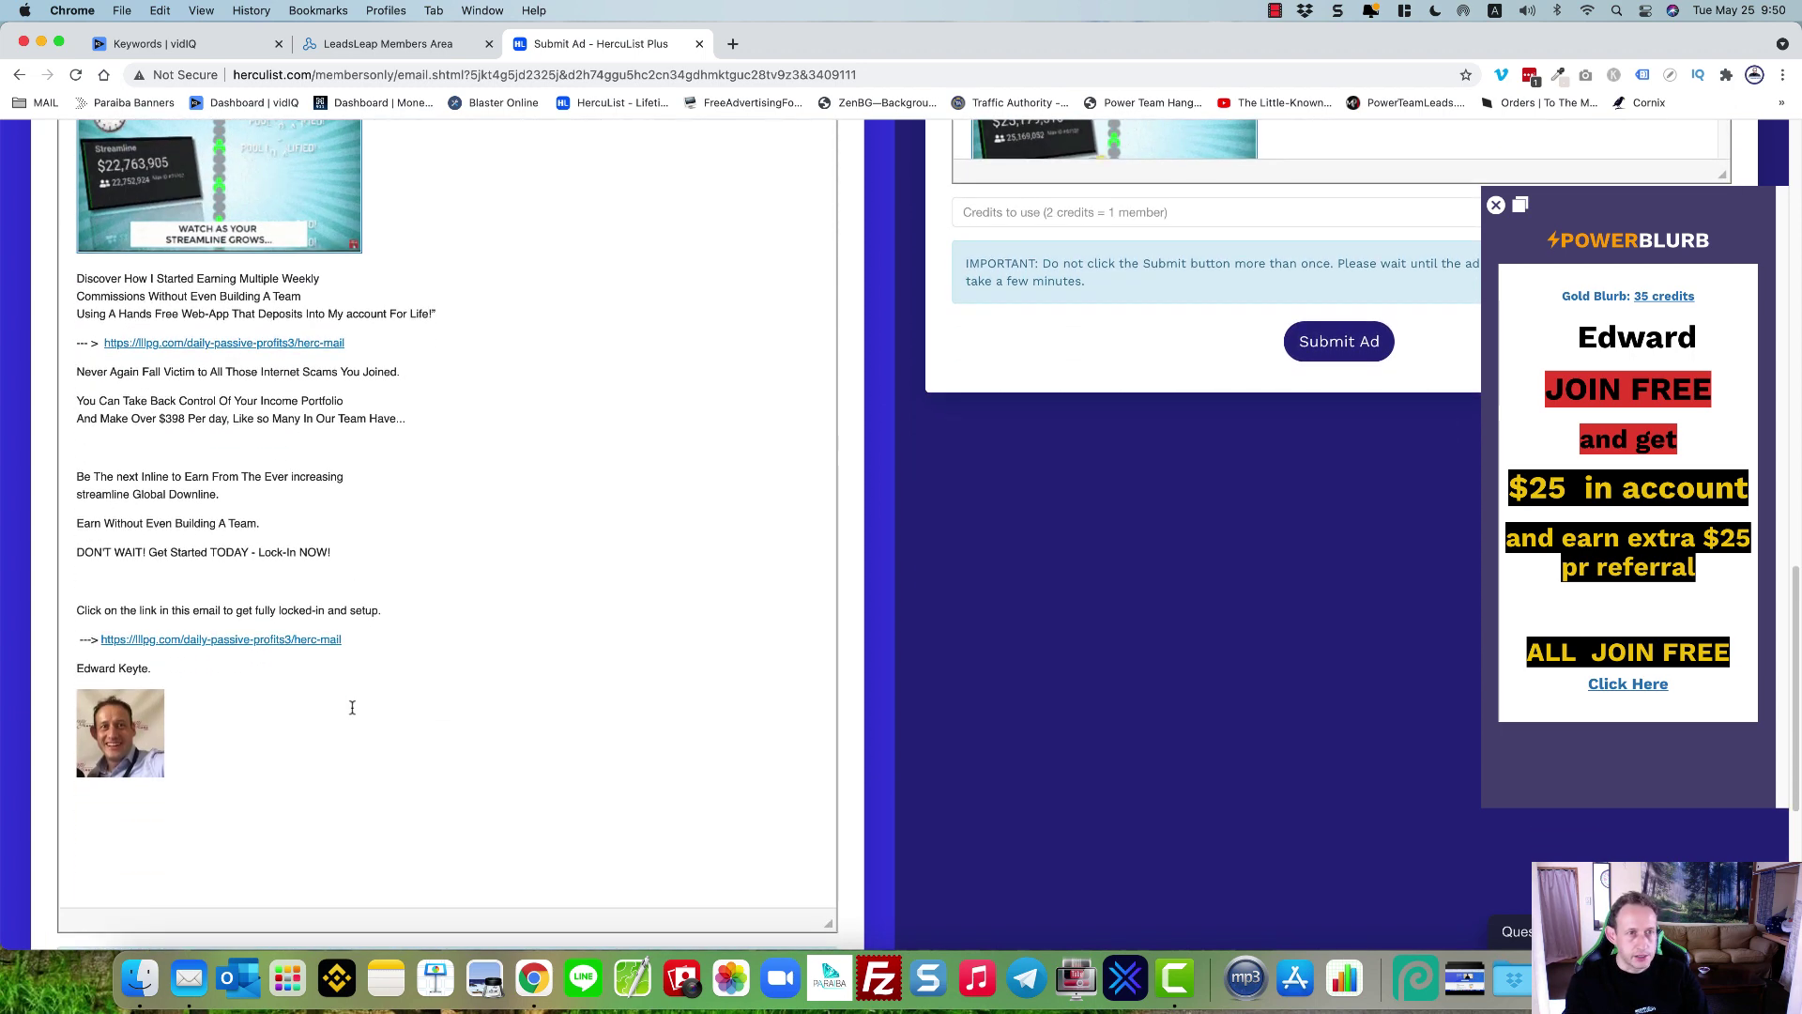
pyautogui.scroll(4, 352, 707)
pyautogui.scroll(2, 352, 707)
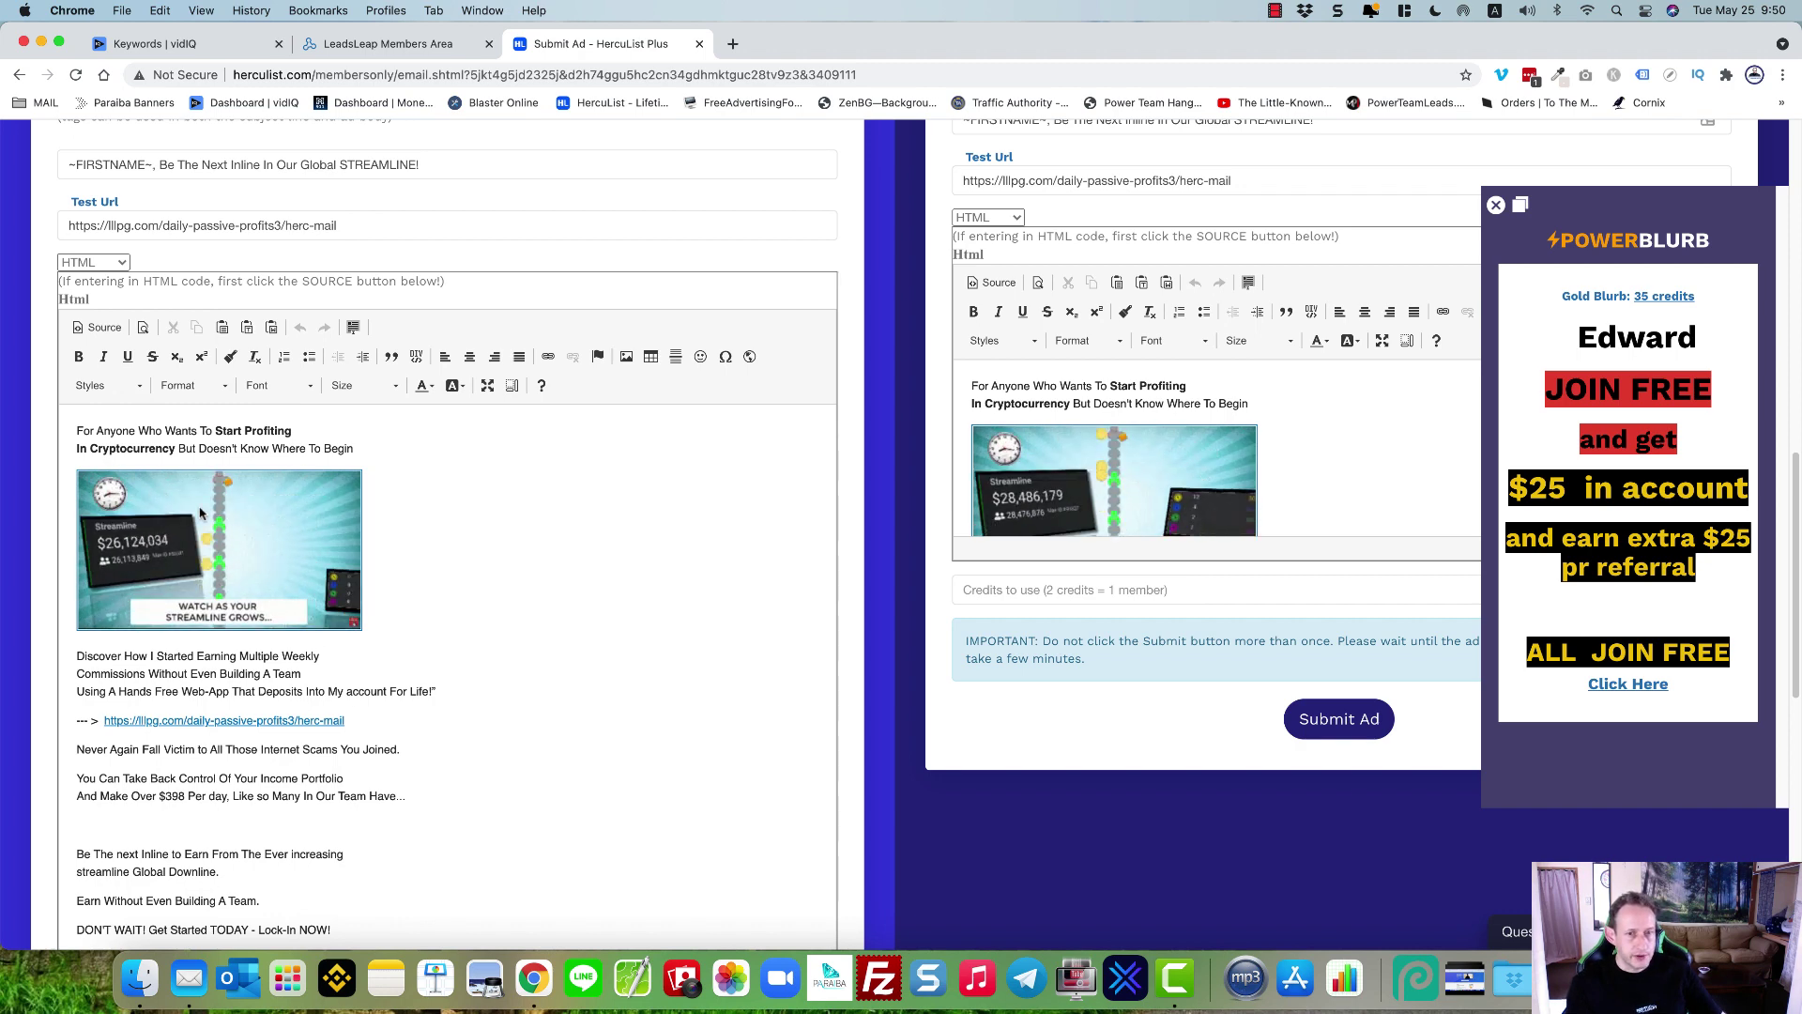
pyautogui.scroll(-4, 282, 686)
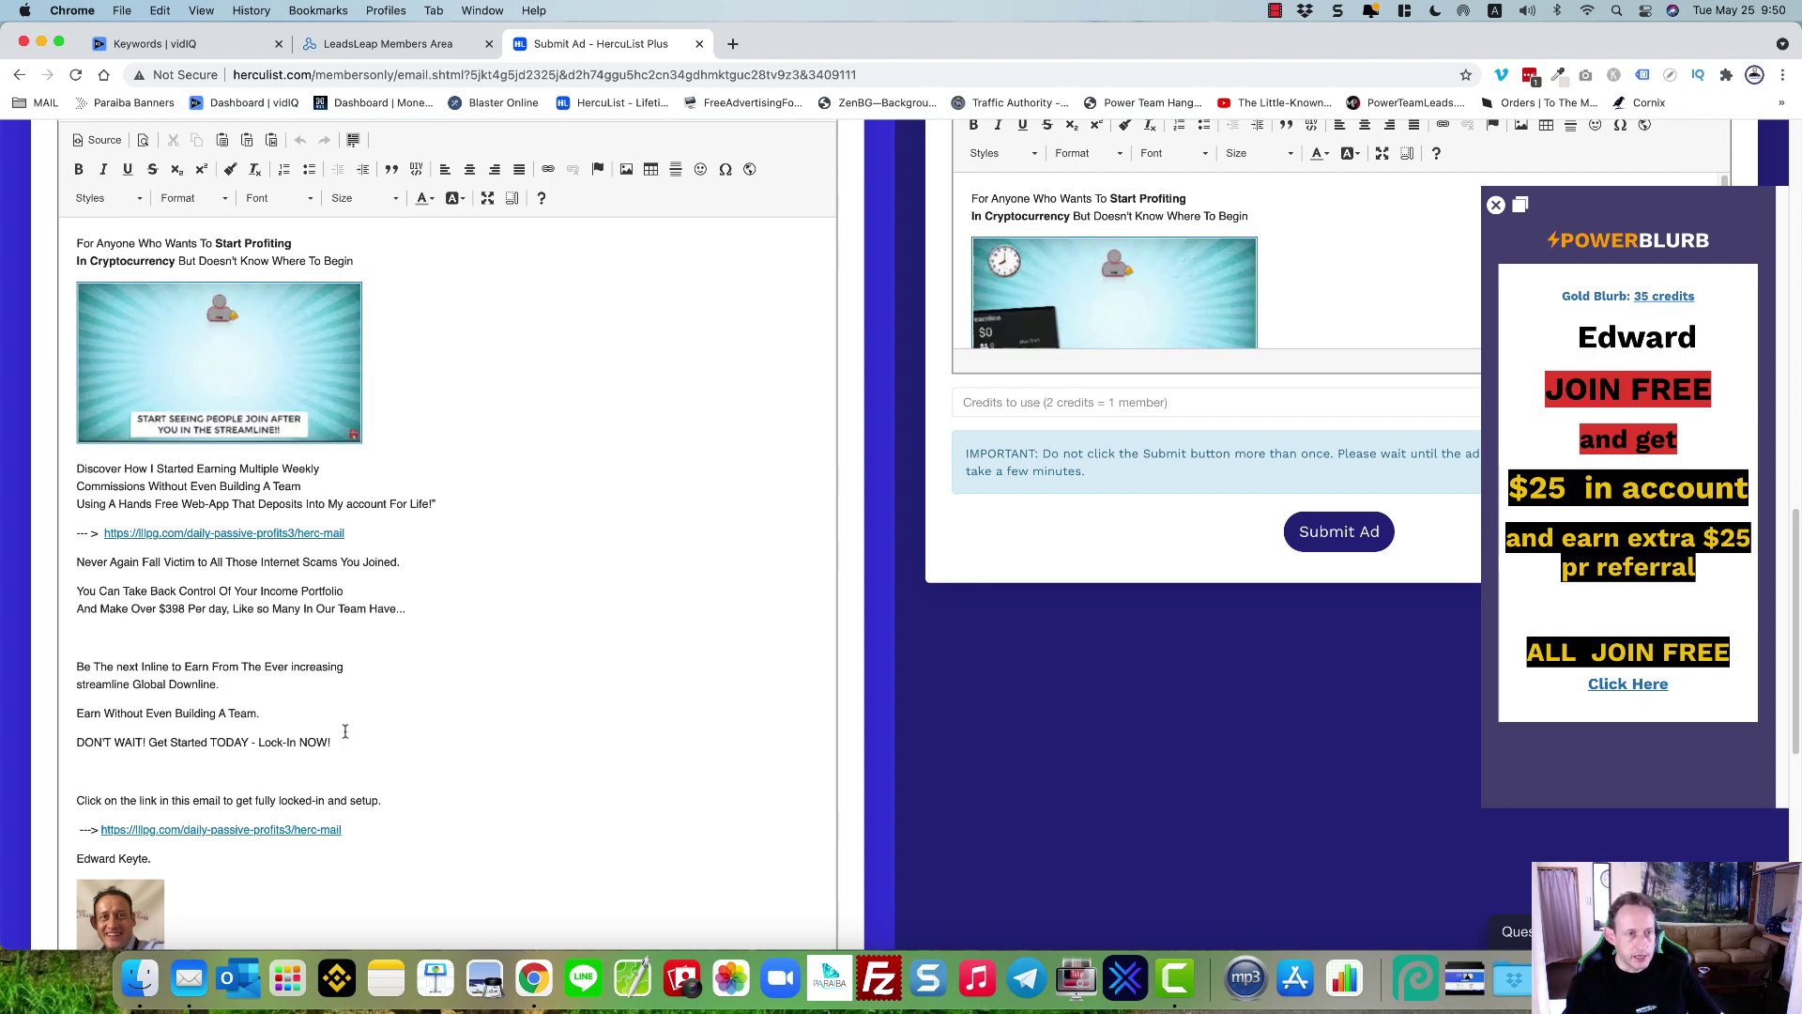
pyautogui.scroll(1, 346, 732)
pyautogui.scroll(5, 345, 731)
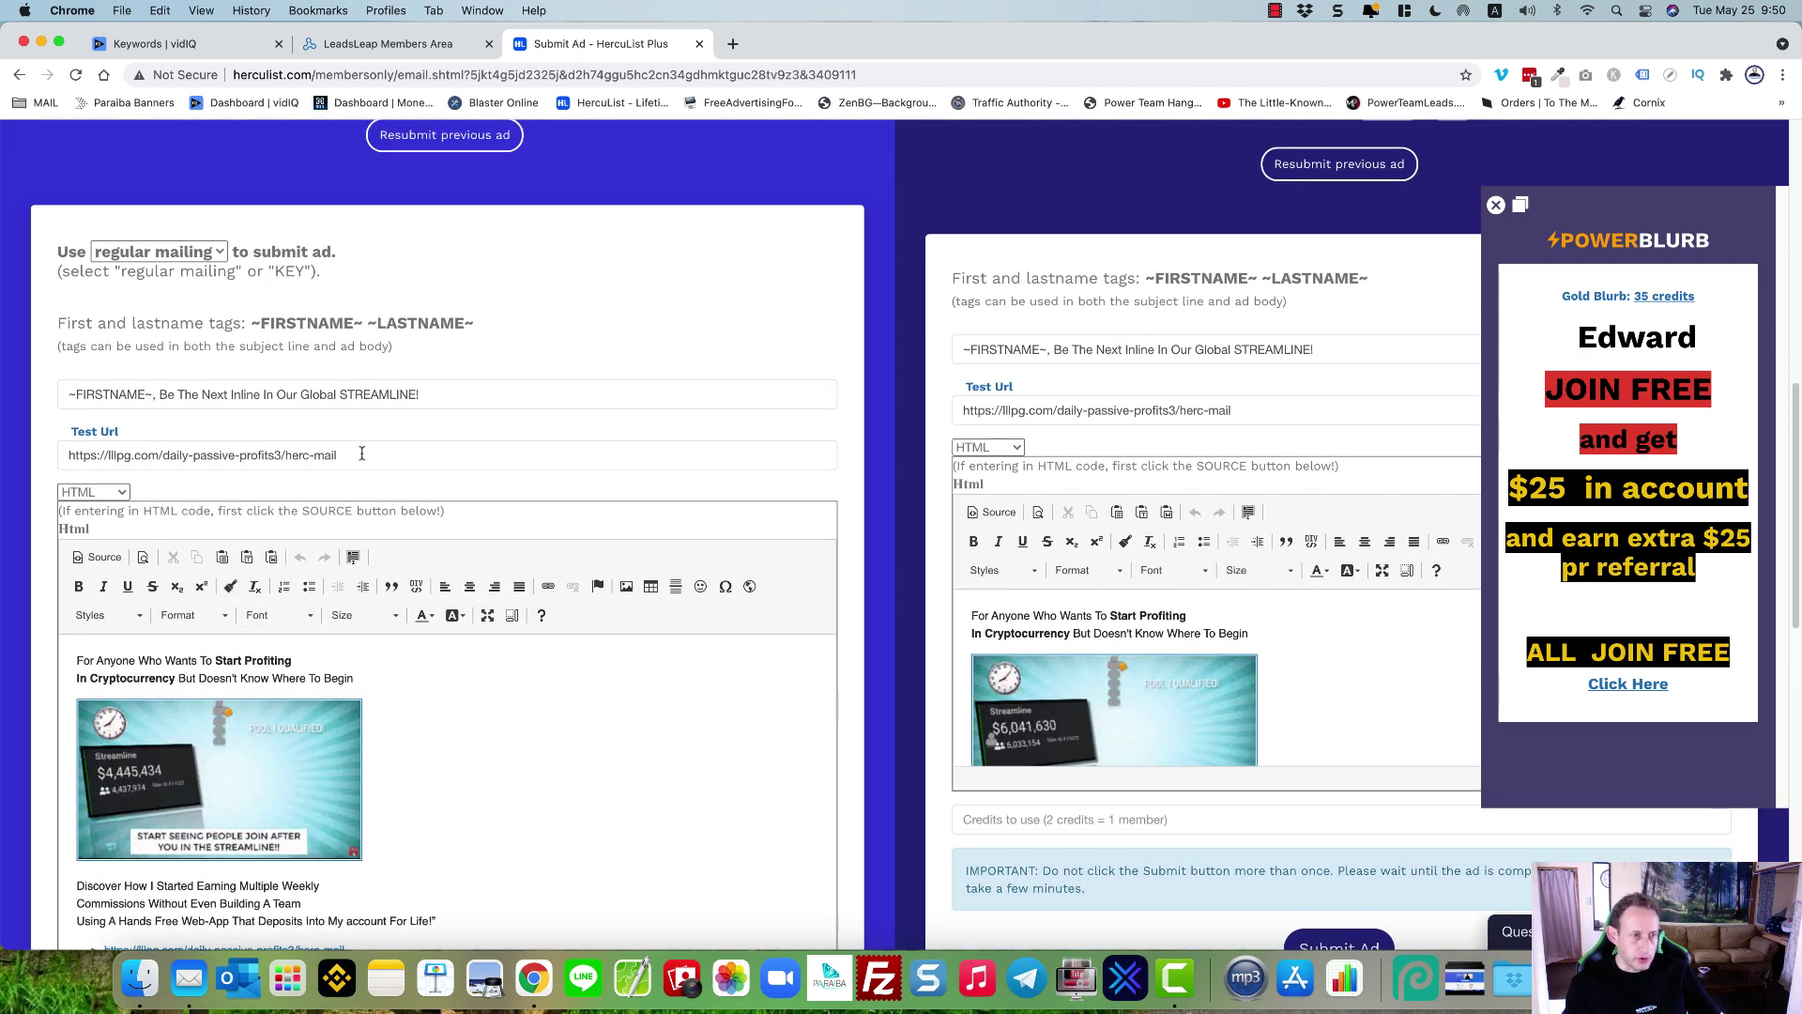
# Step: Check the herc-mail Test Url, then submit the STREAMLINE ad to all 149,245 members
pyautogui.tripleClick(75, 456)
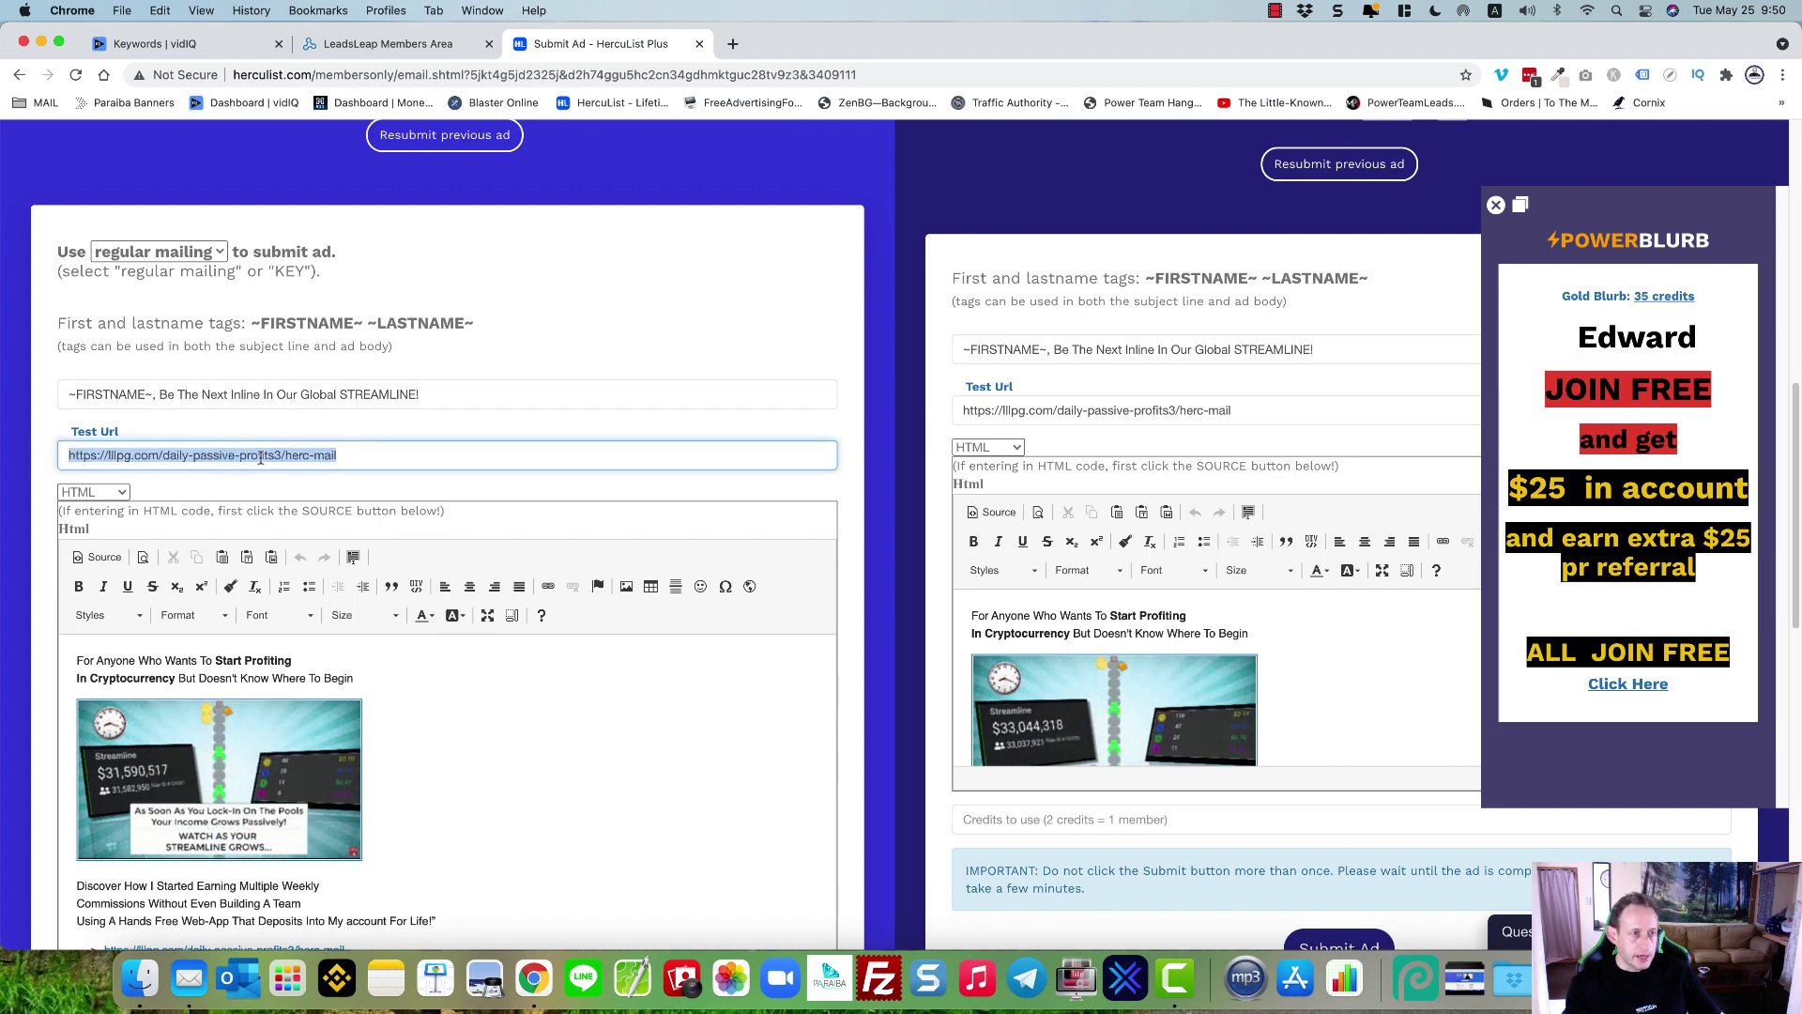
pyautogui.click(70, 456)
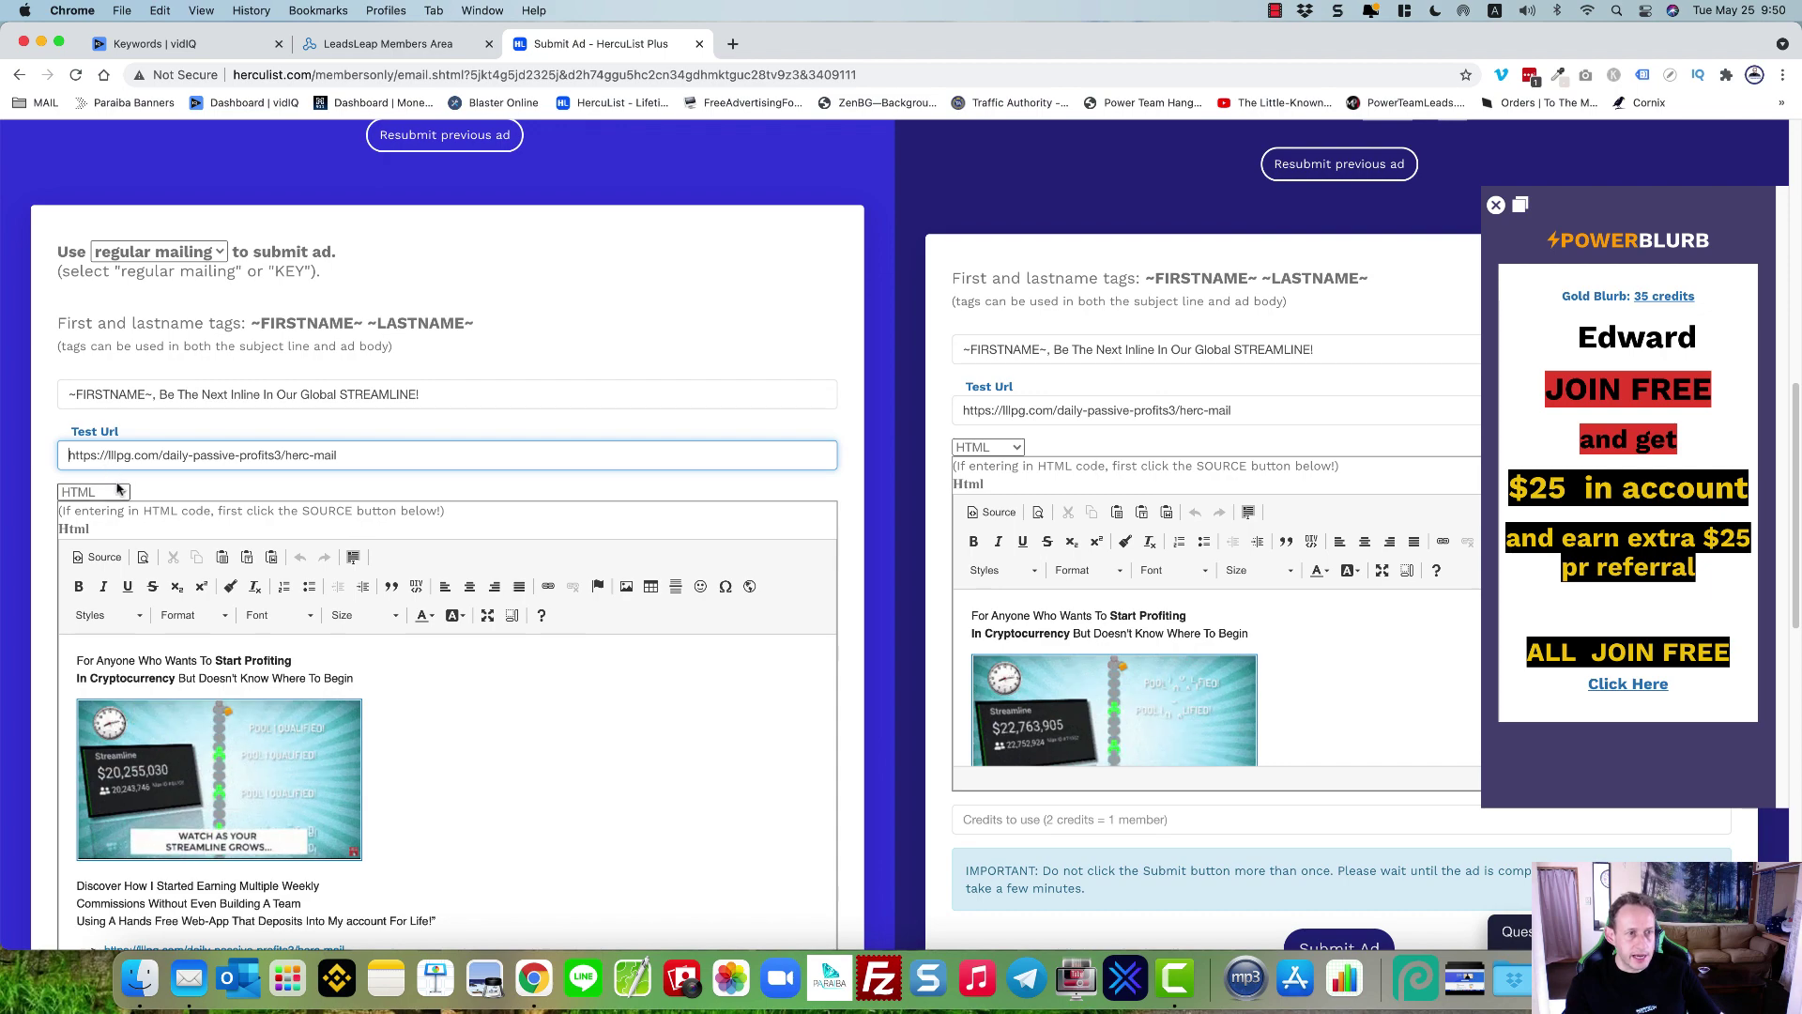
pyautogui.moveTo(68, 456); pyautogui.dragTo(389, 512)
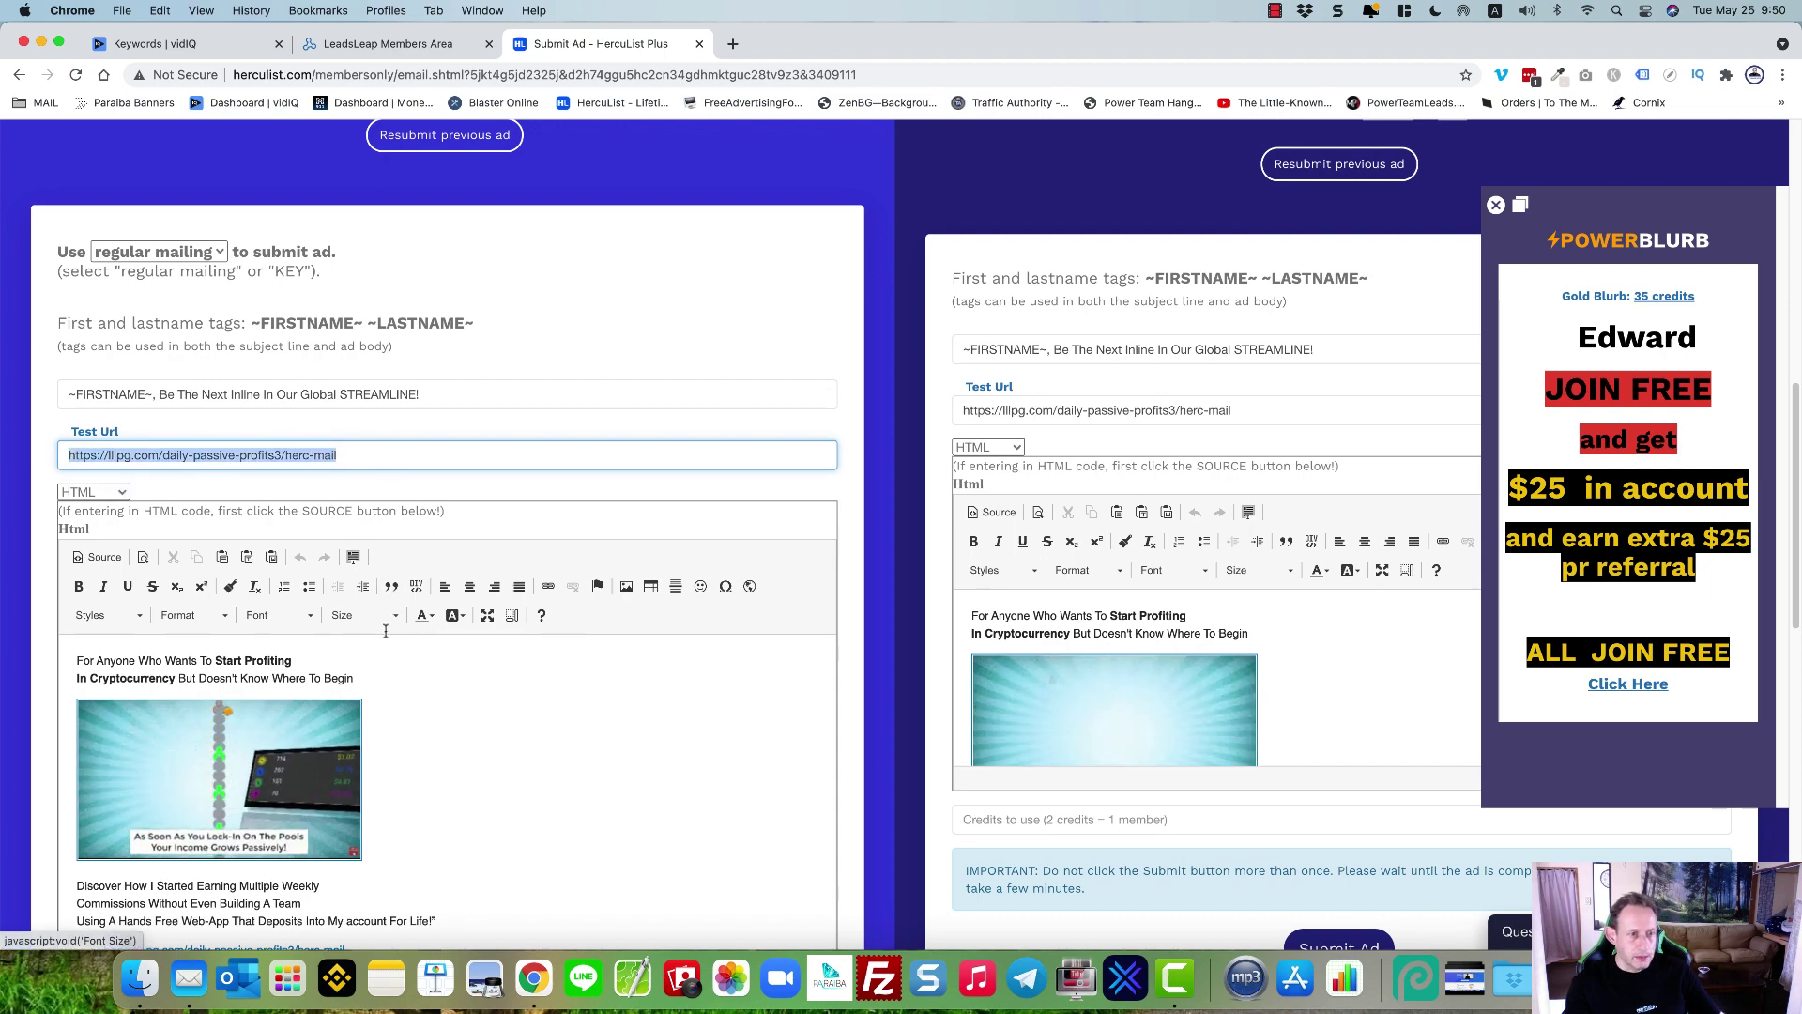
pyautogui.scroll(-5, 382, 635)
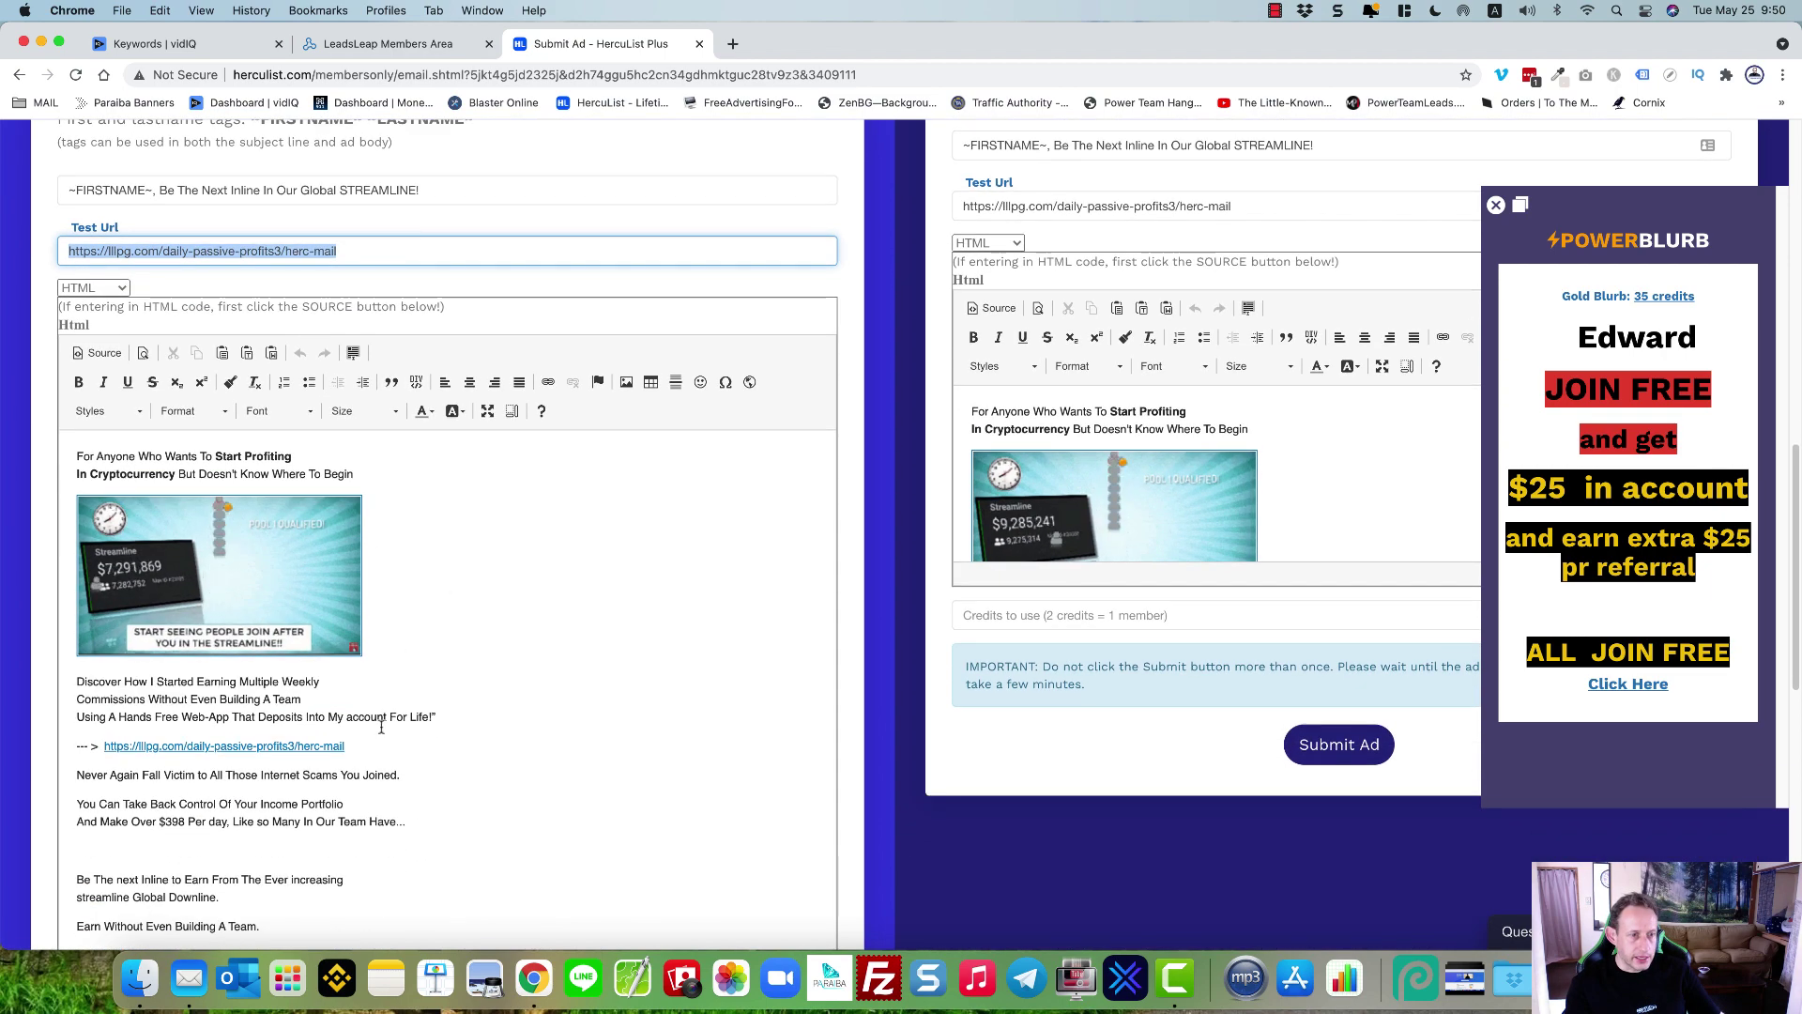
pyautogui.scroll(-8, 382, 726)
pyautogui.scroll(-4, 383, 725)
pyautogui.scroll(-9, 385, 719)
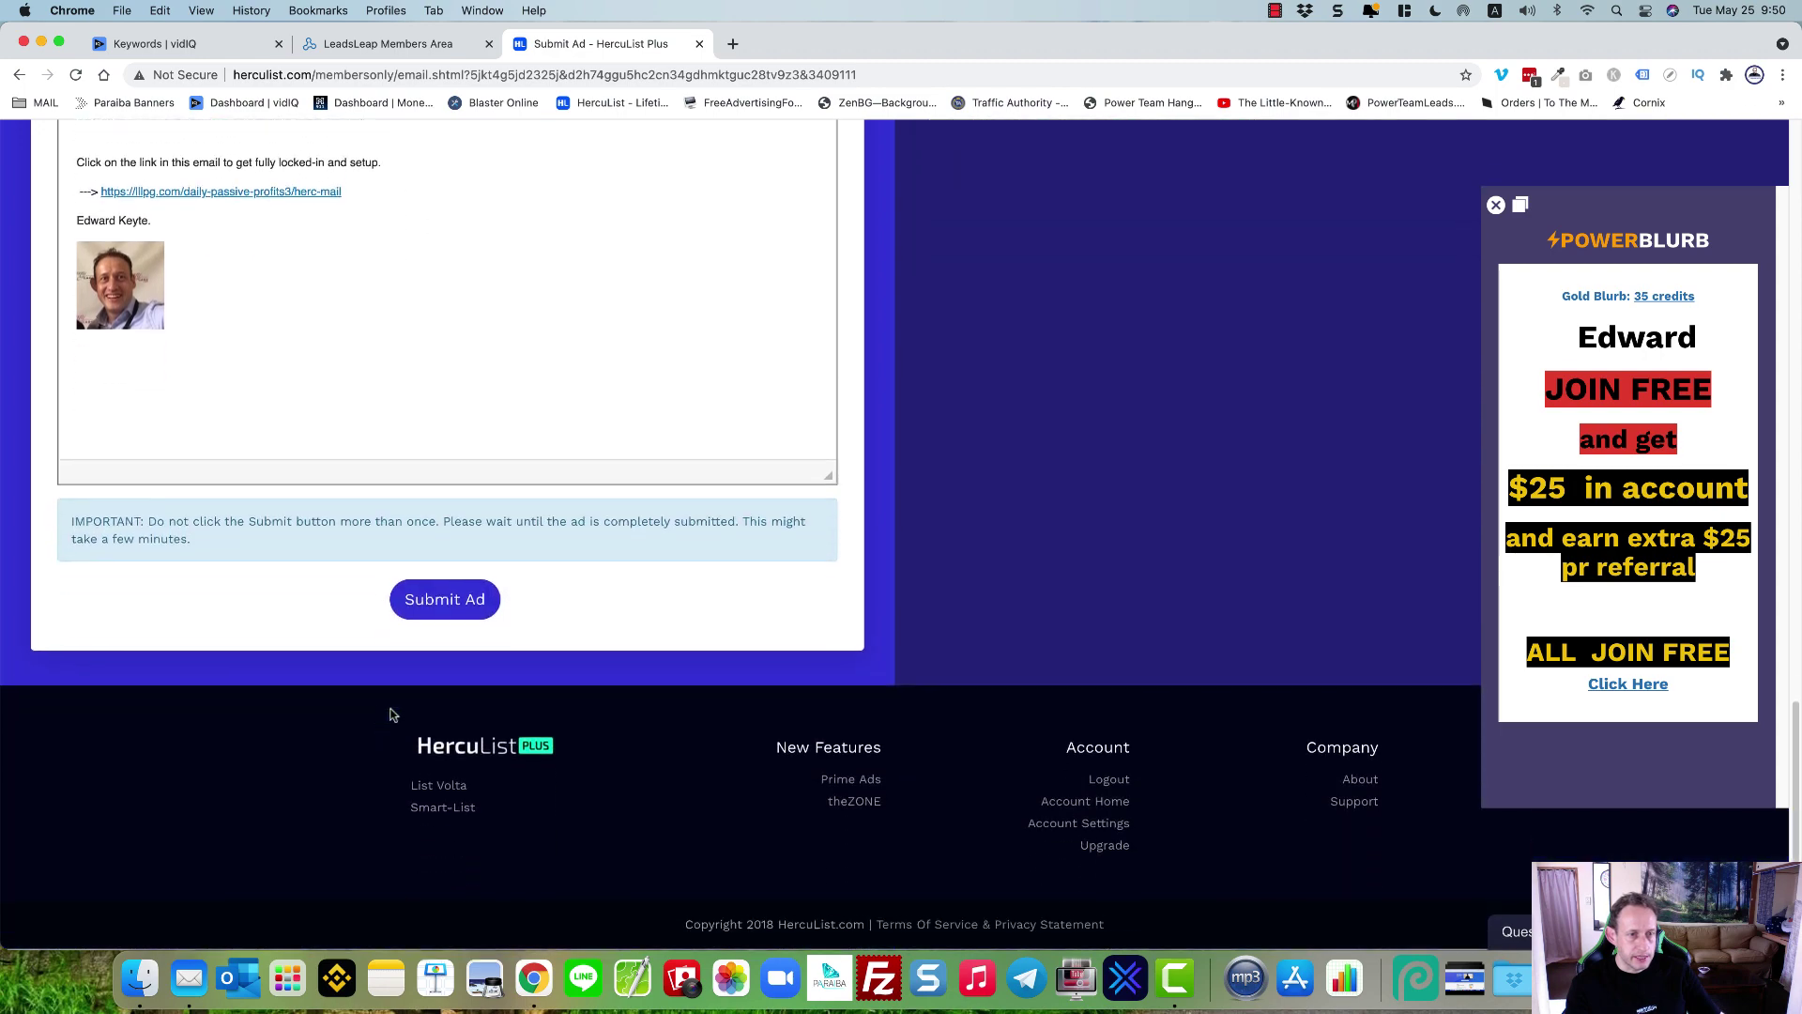
pyautogui.click(436, 583)
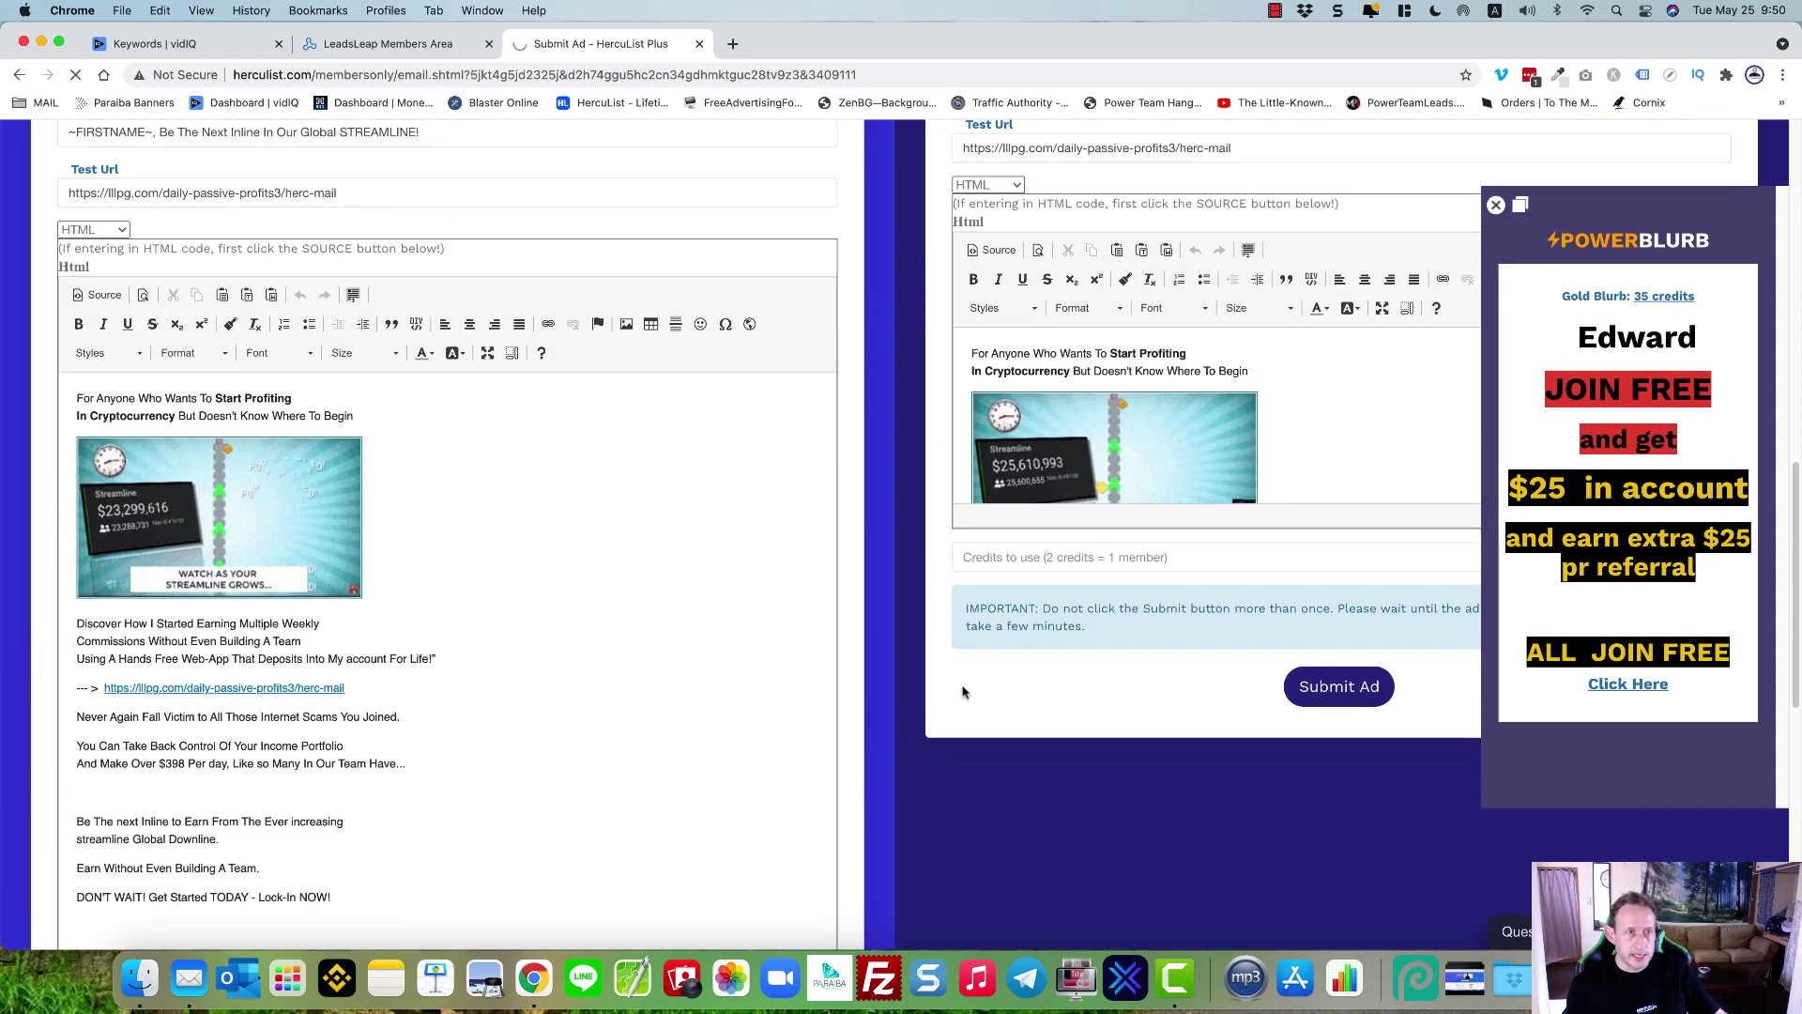
pyautogui.scroll(-10, 963, 690)
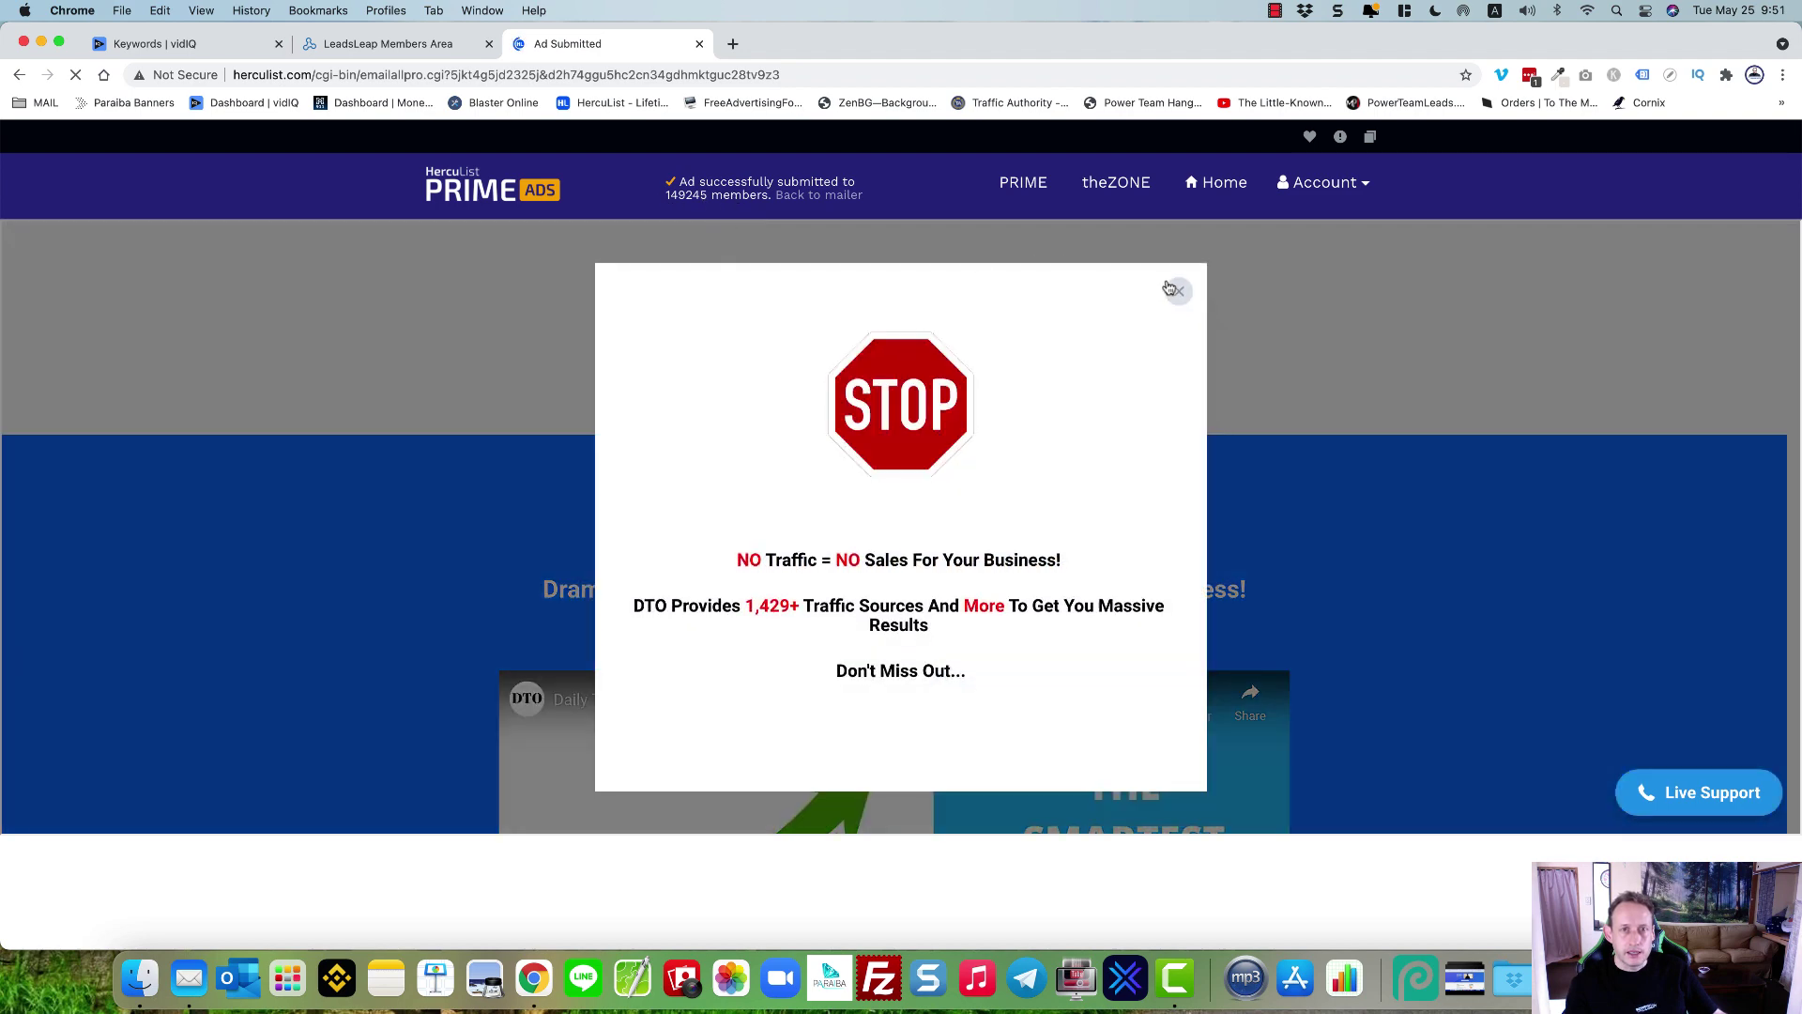
pyautogui.click(1179, 292)
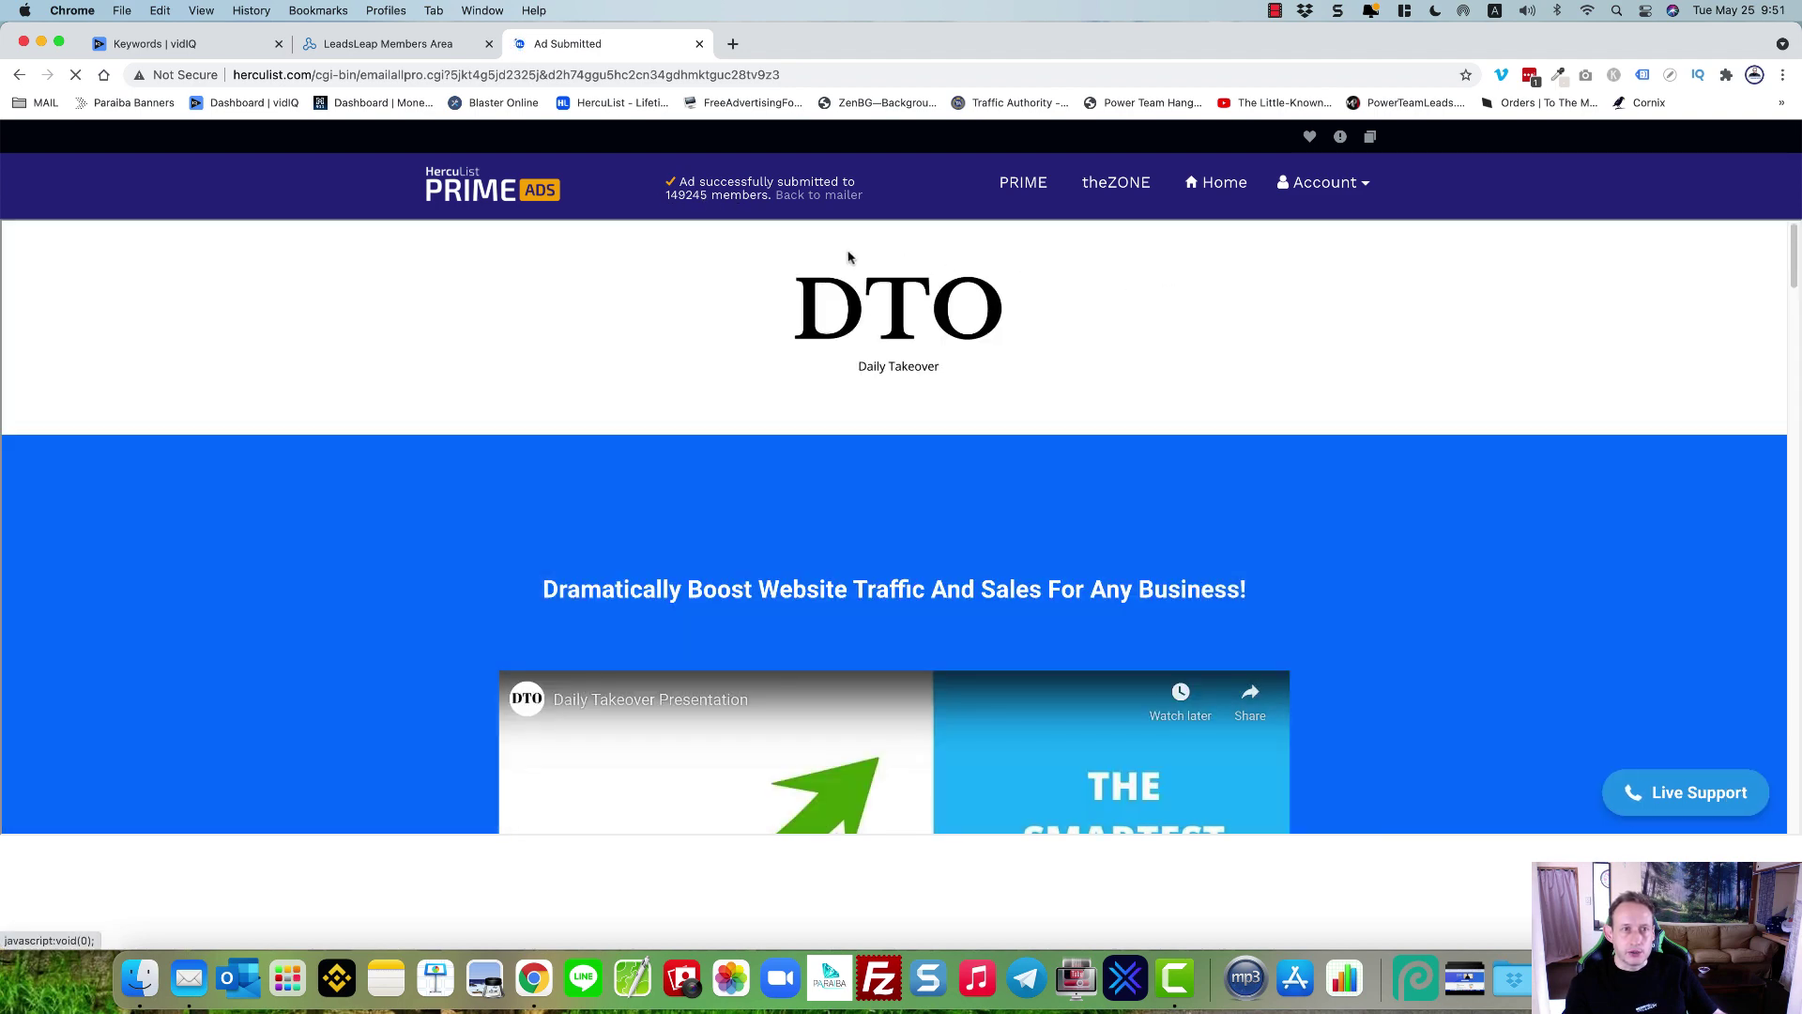